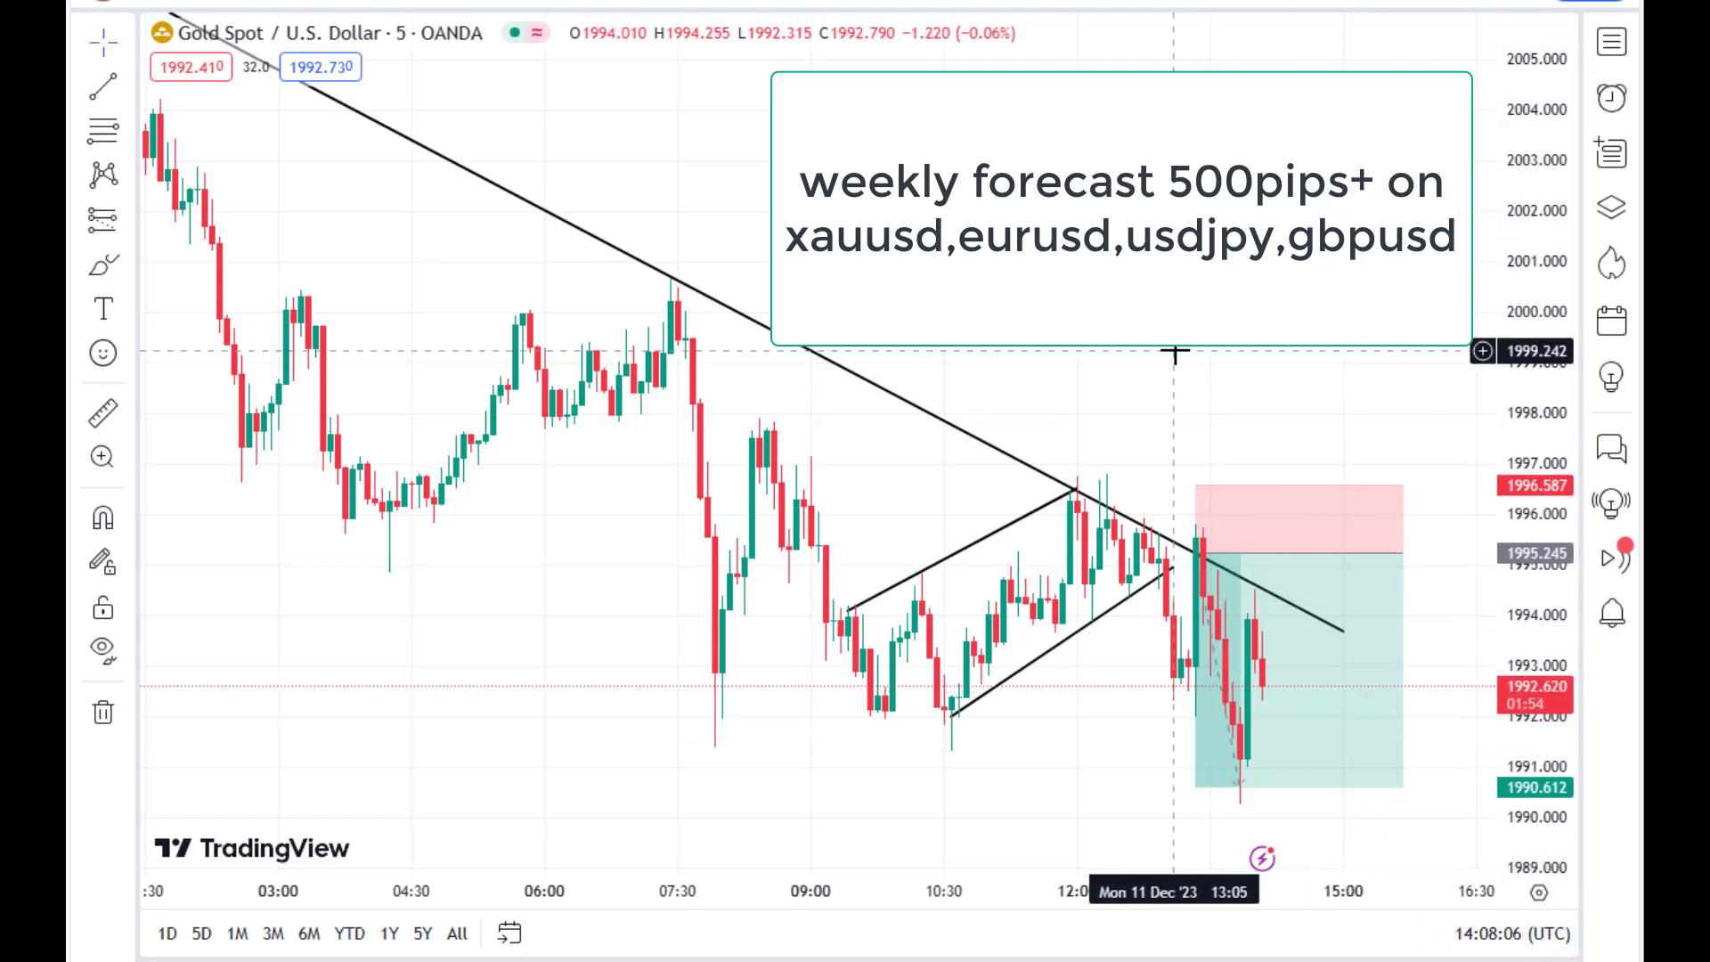
Review the marked 5-minute gold decline and switch the chart to the 1-hour interval to examine the wider sell-off
left_click_drag(1122, 404, 891, 390)
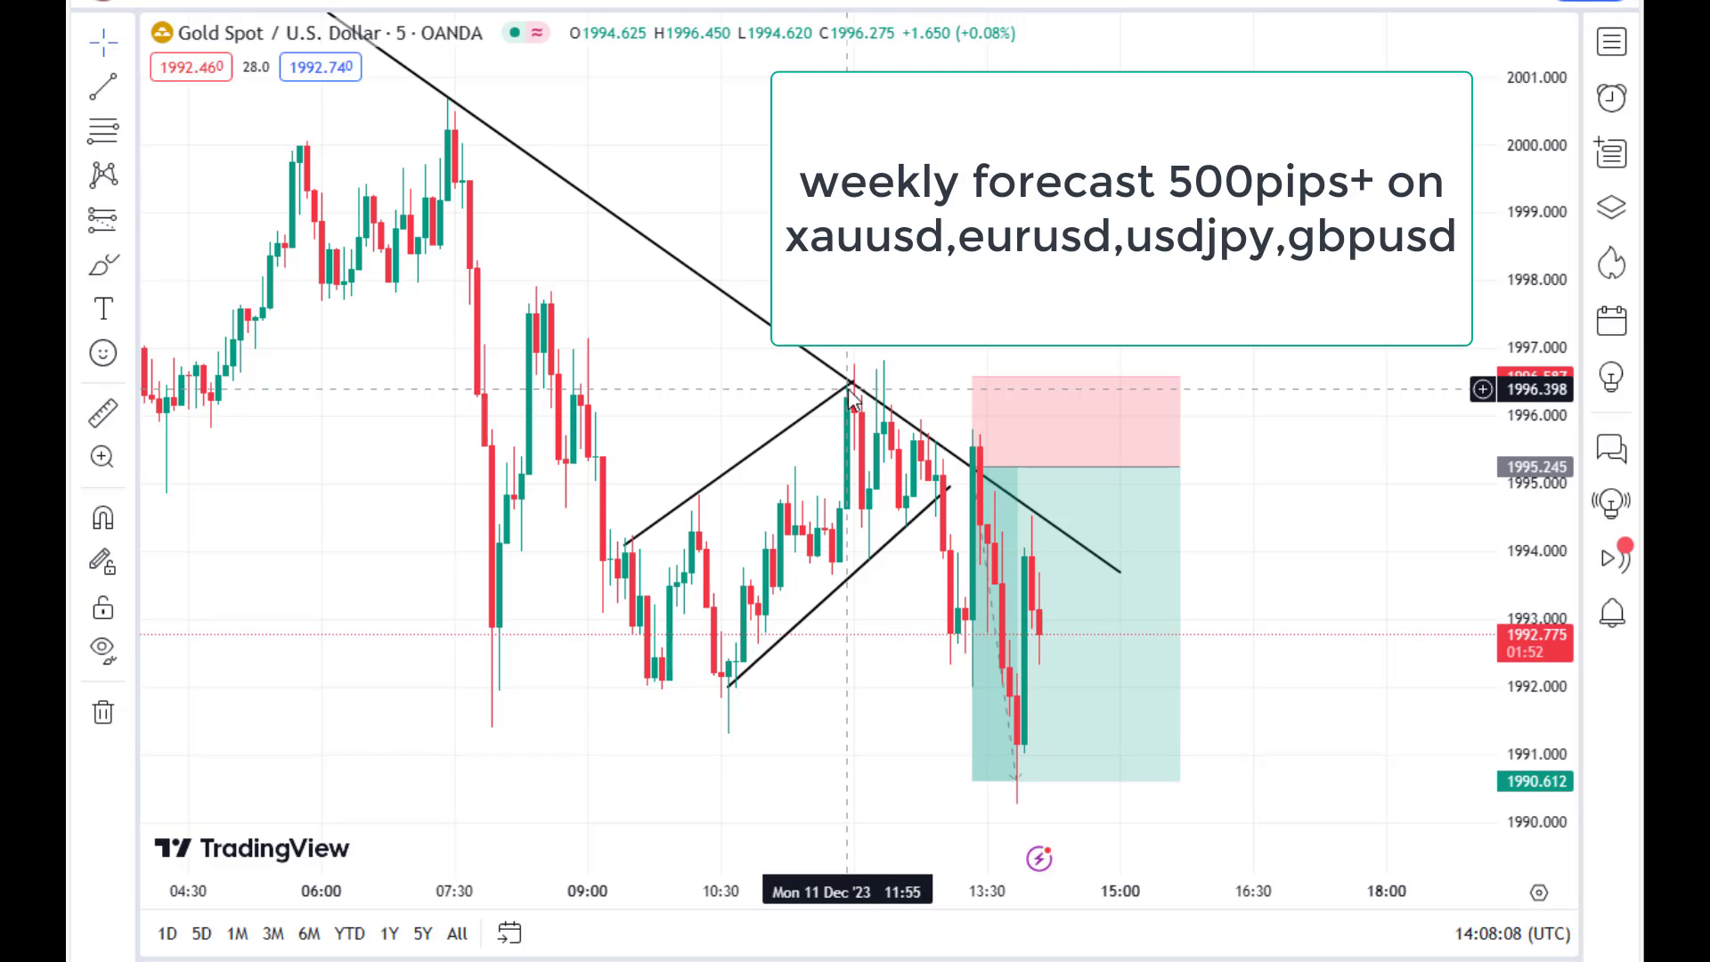
left_click_drag(876, 230, 1160, 290)
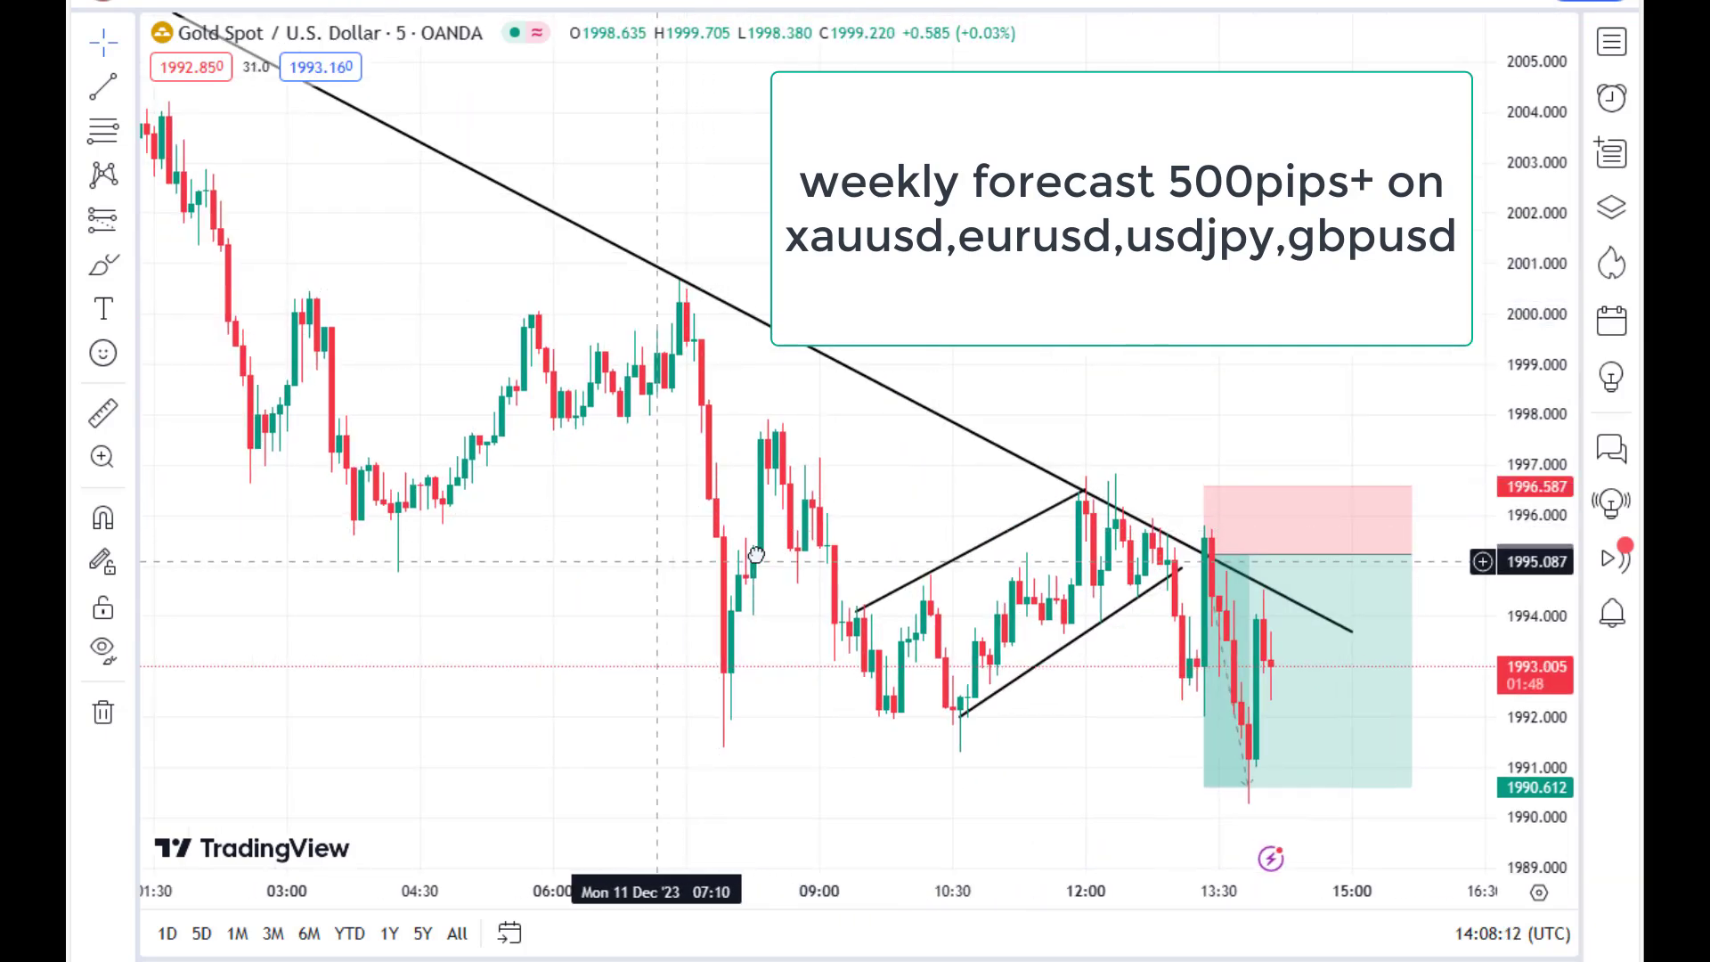
left_click_drag(755, 554, 767, 554)
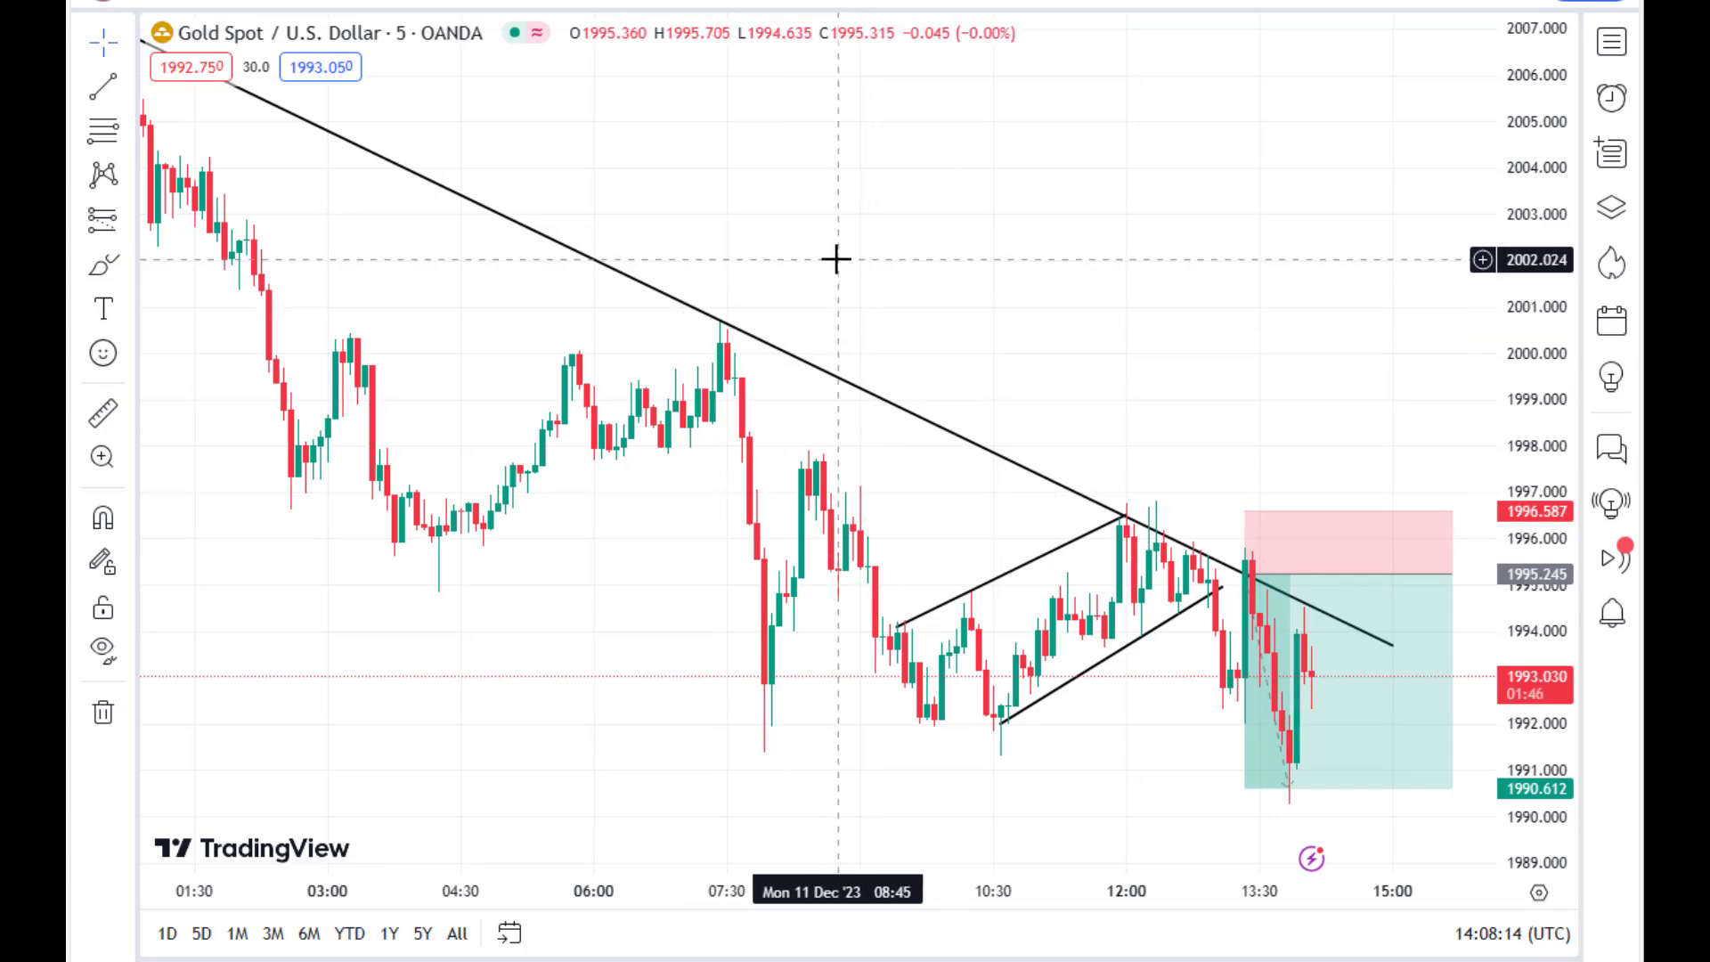
left_click_drag(812, 270, 422, 410)
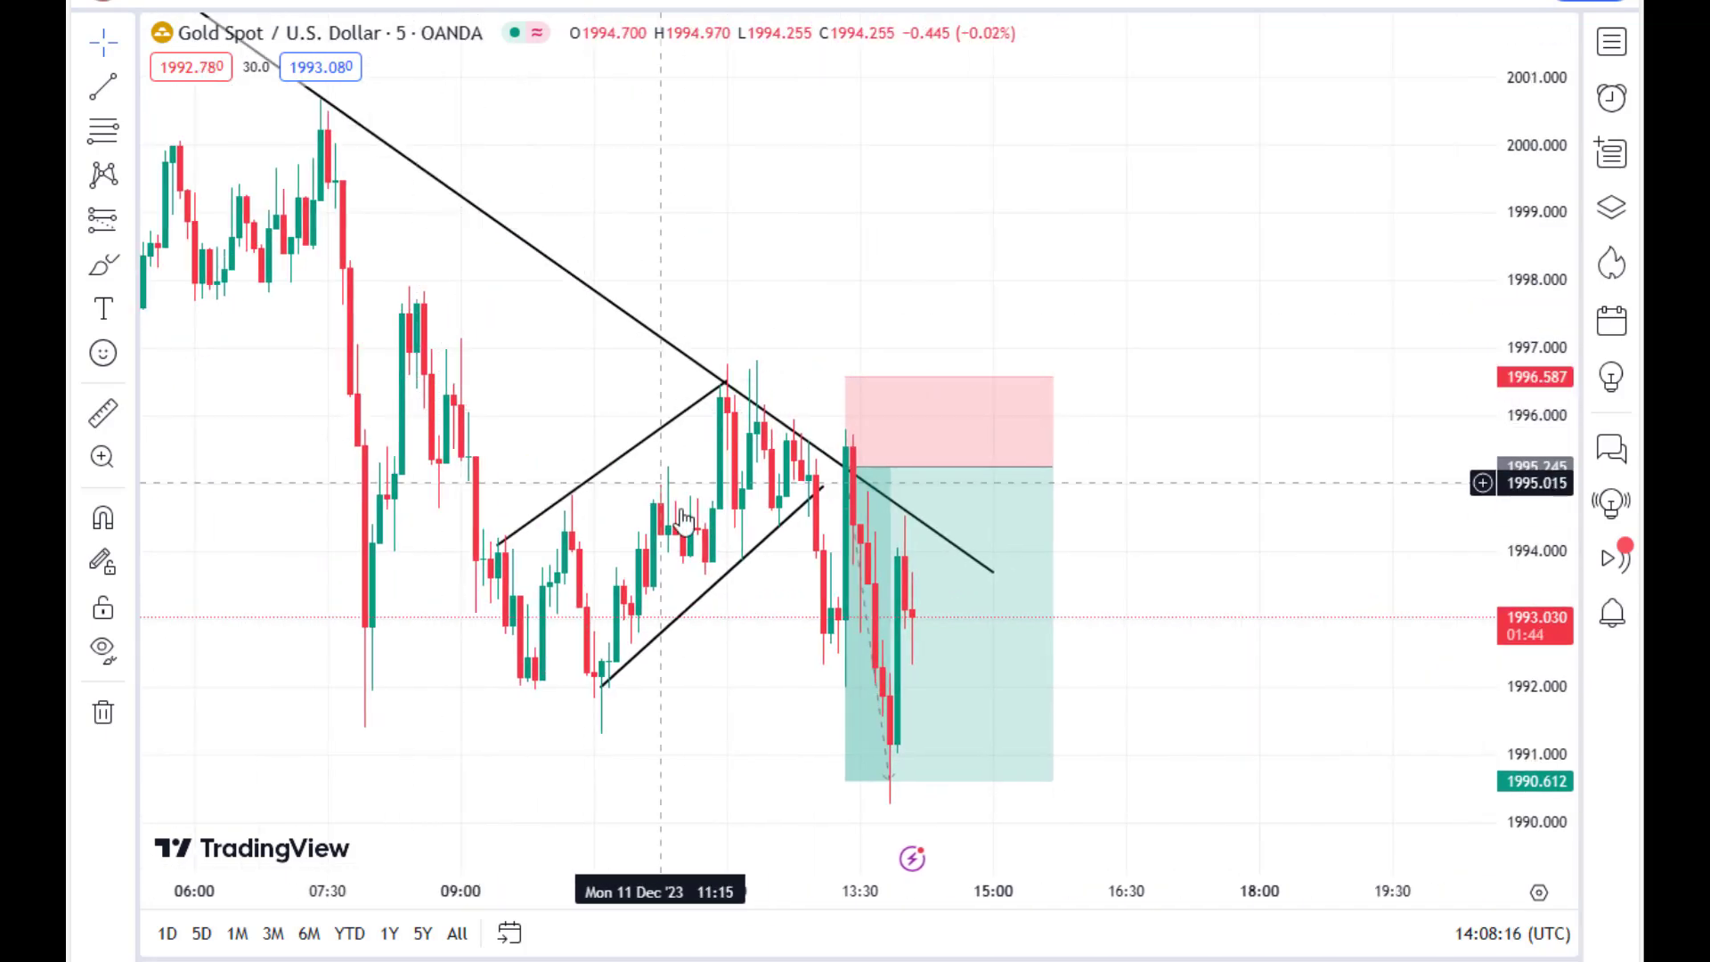
left_click(337, 2)
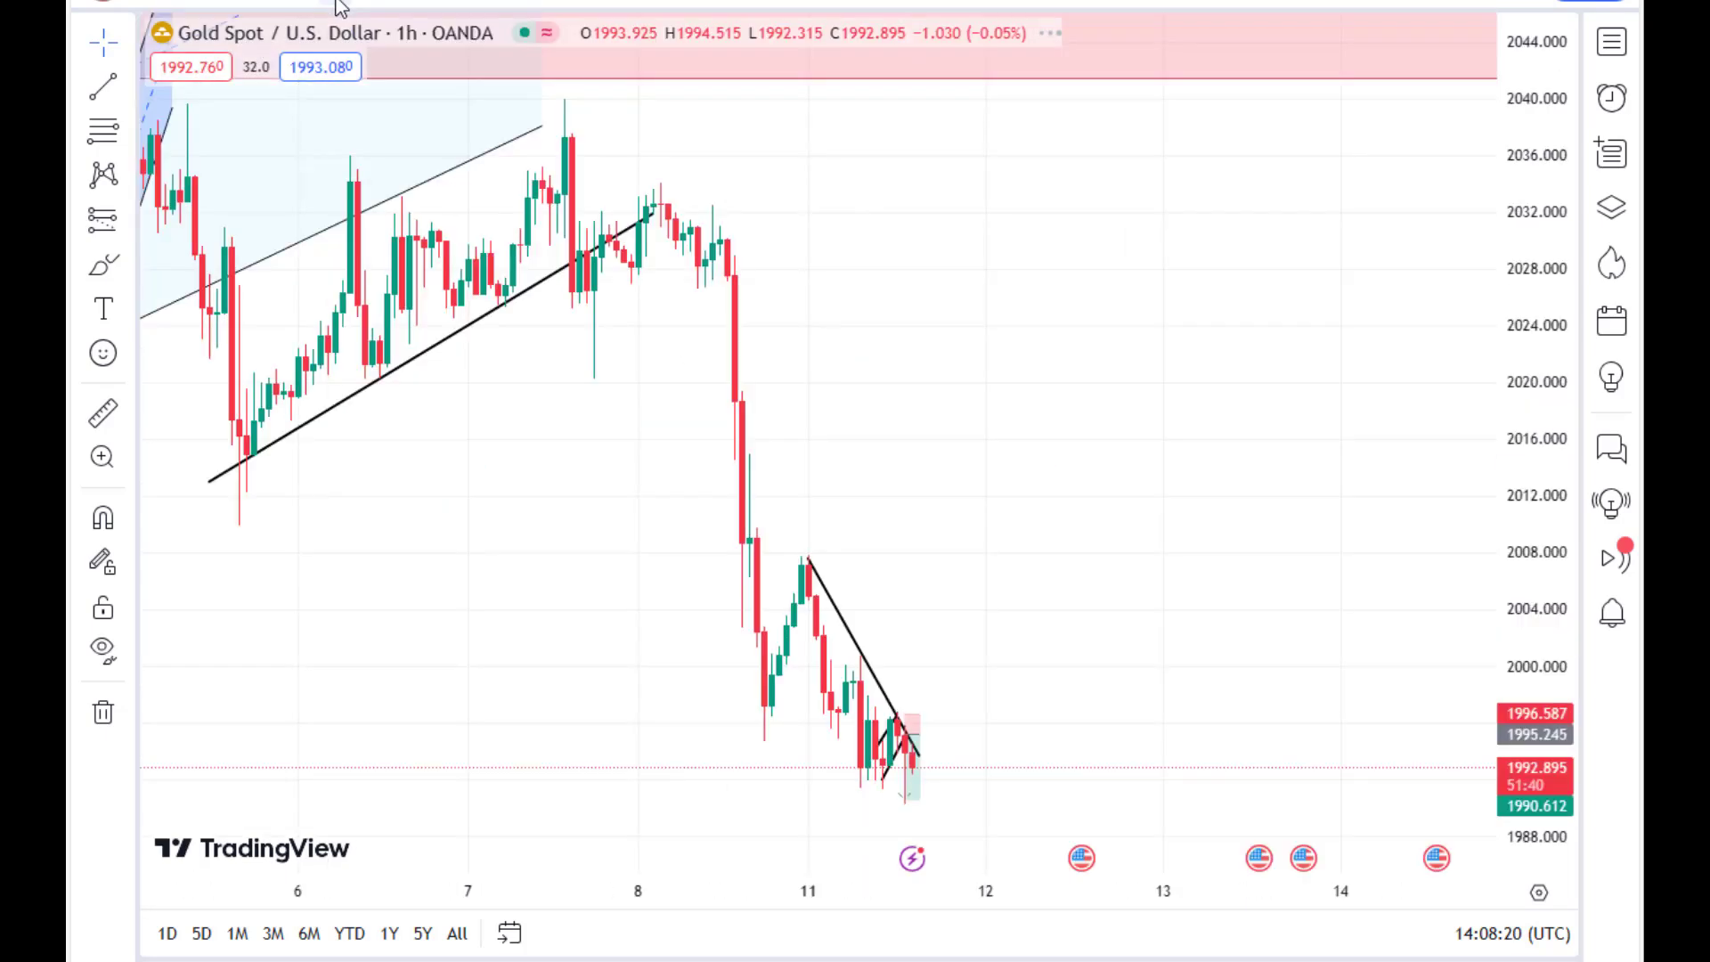
left_click_drag(919, 352, 974, 481)
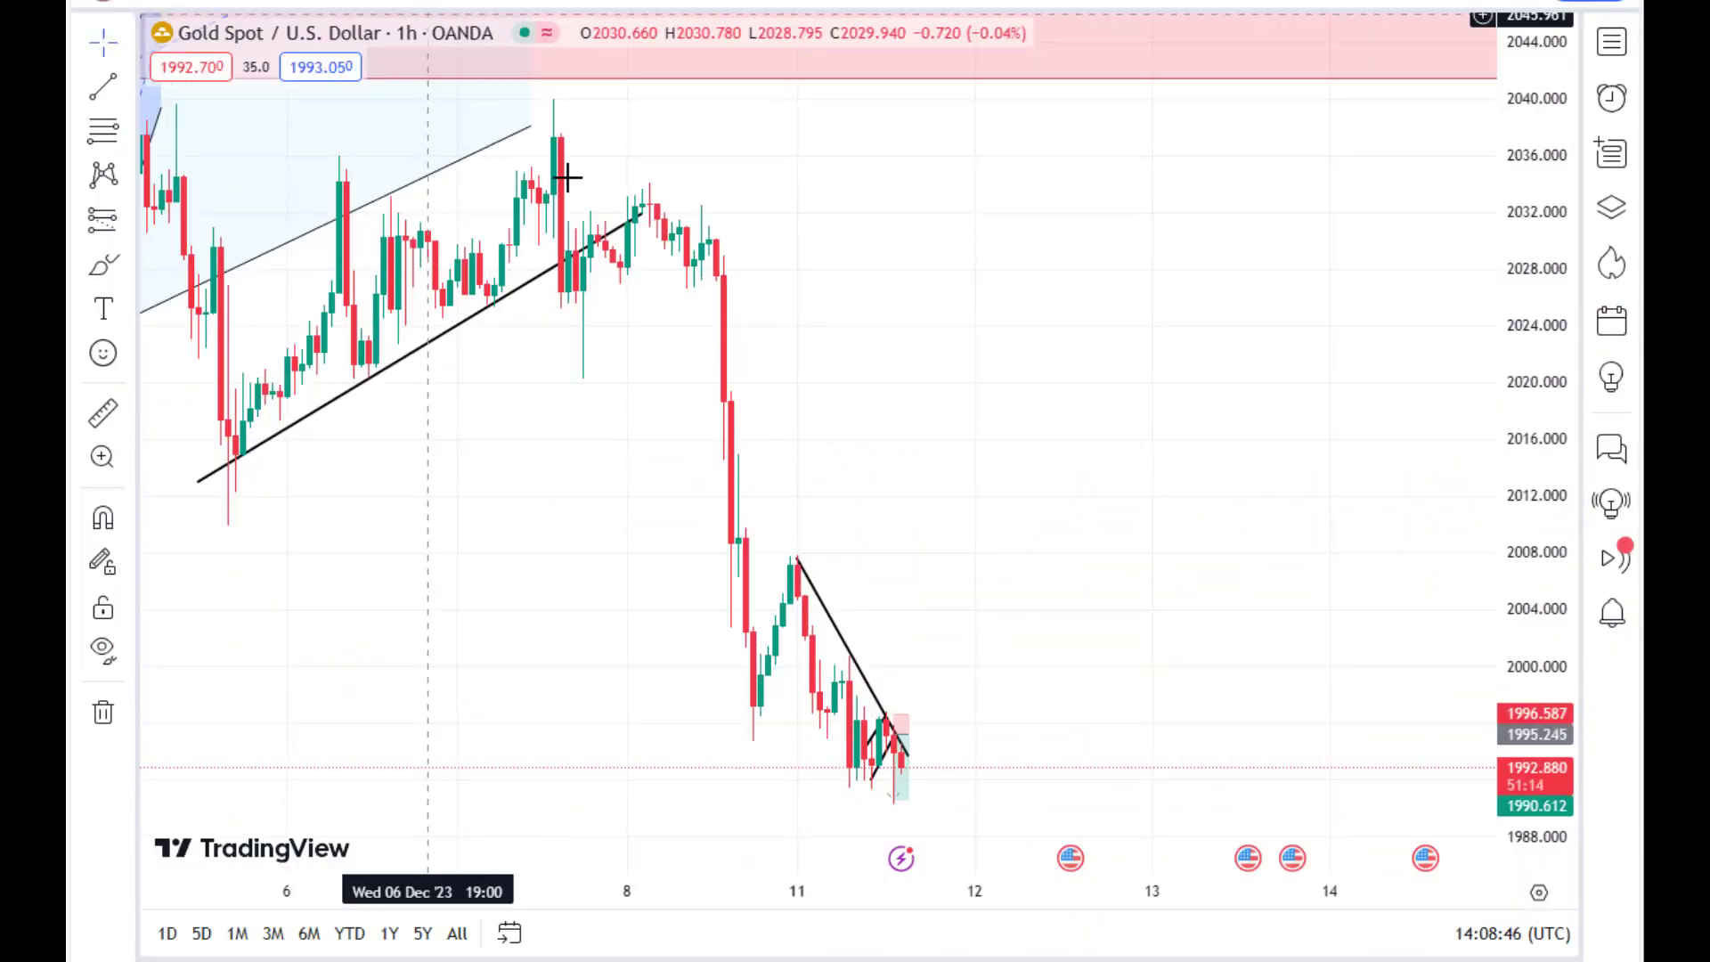
left_click_drag(783, 332, 599, 374)
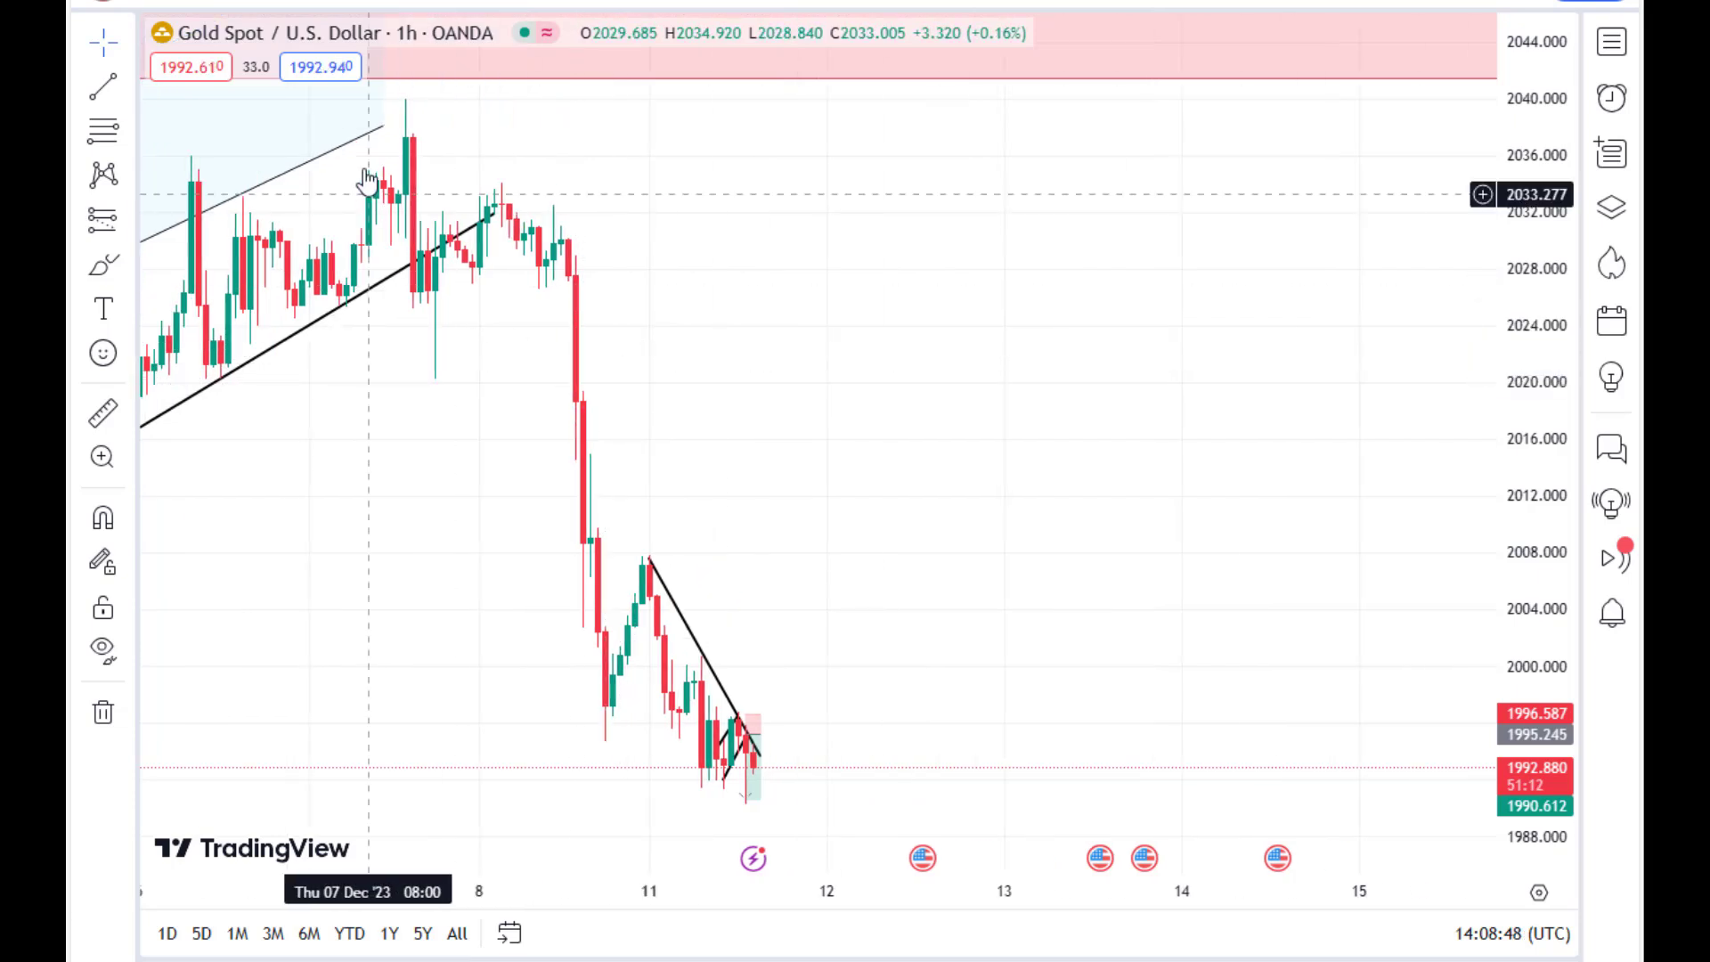
Switch the gold chart to the 15-minute interval and examine the descending trendline and its touches
left_click(413, 6)
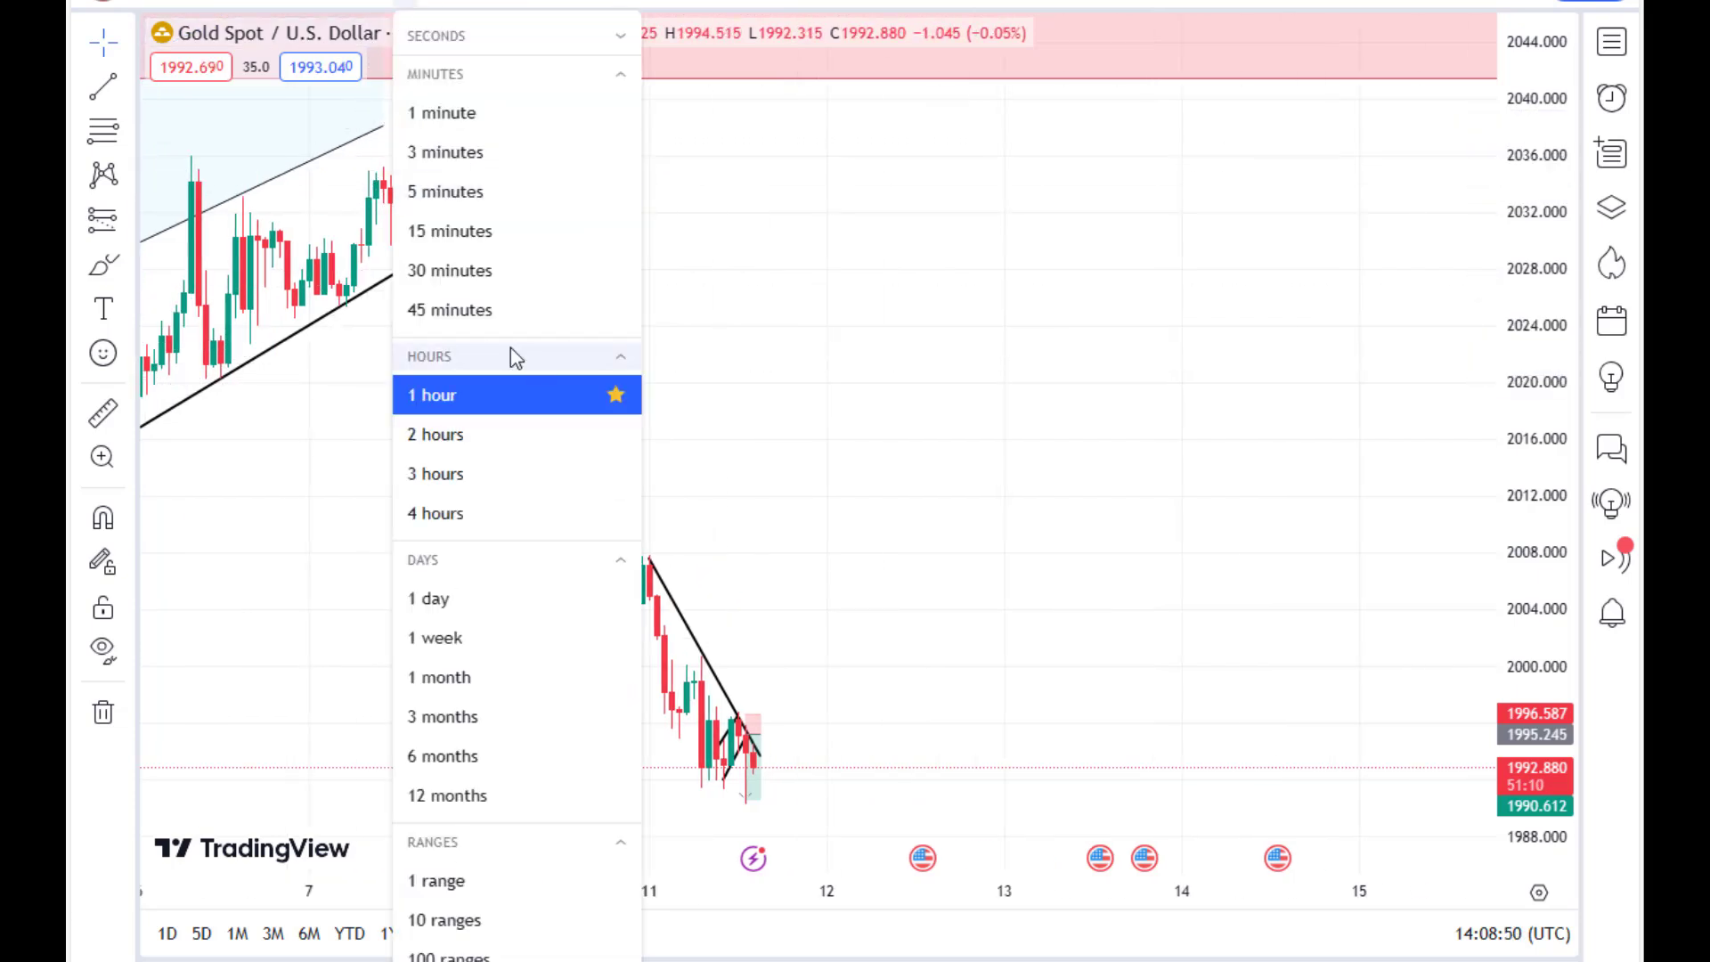
left_click(440, 245)
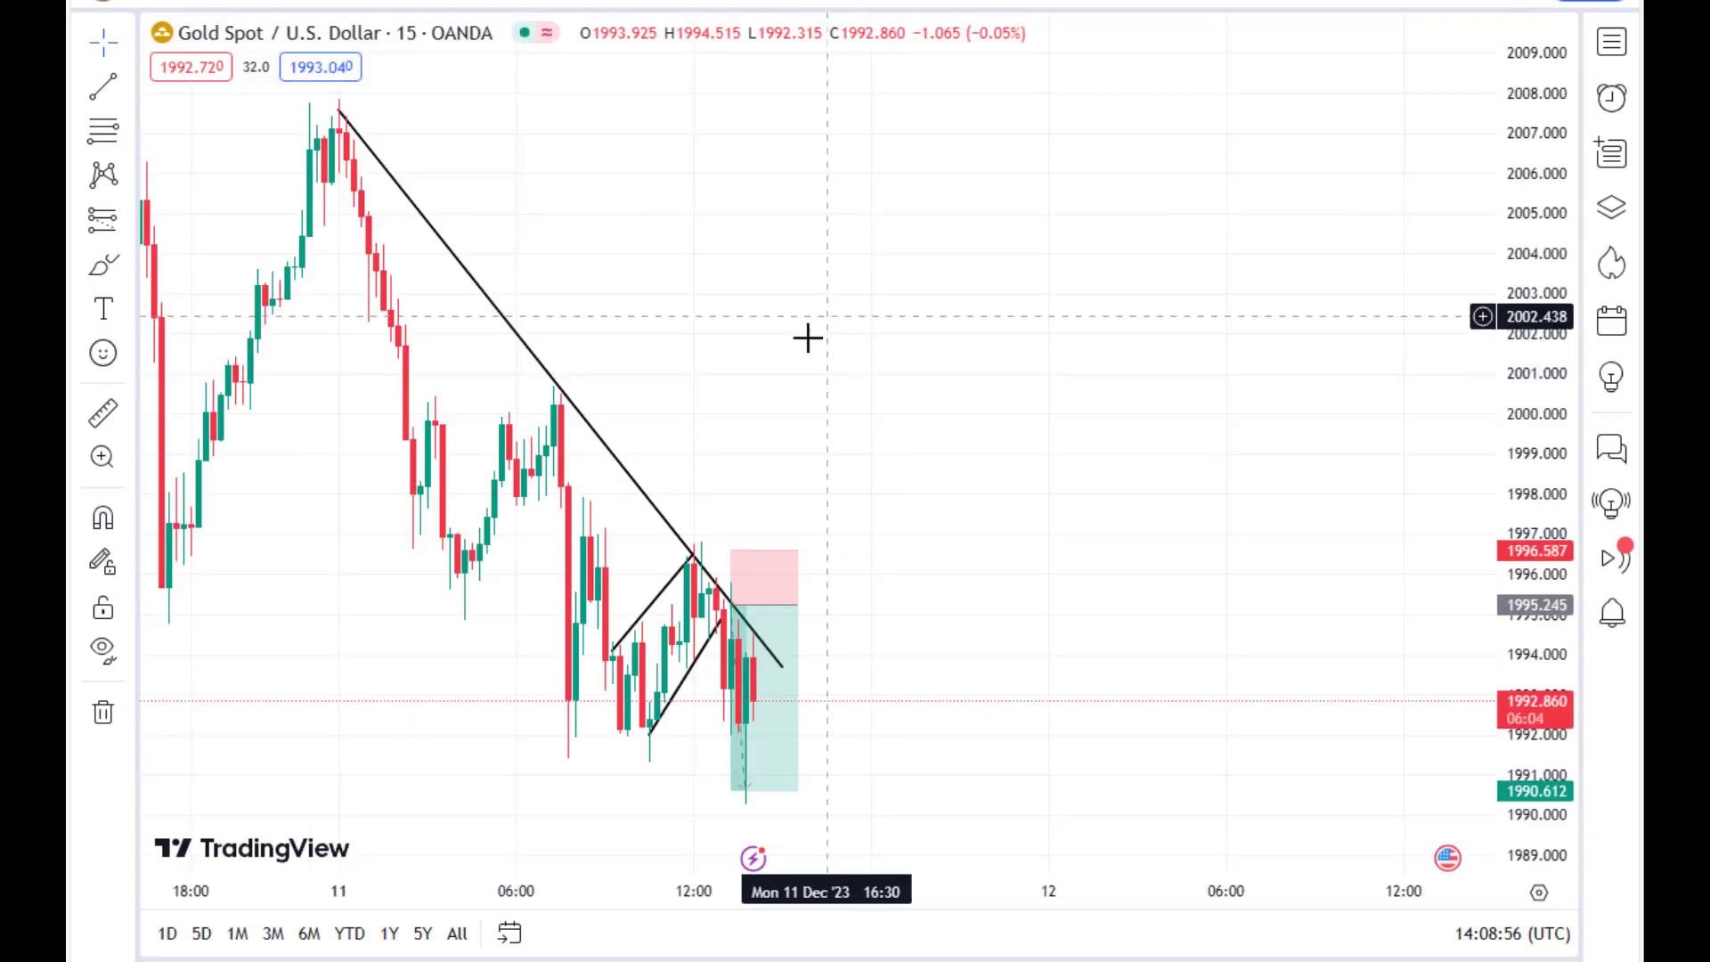
left_click_drag(798, 343, 705, 371)
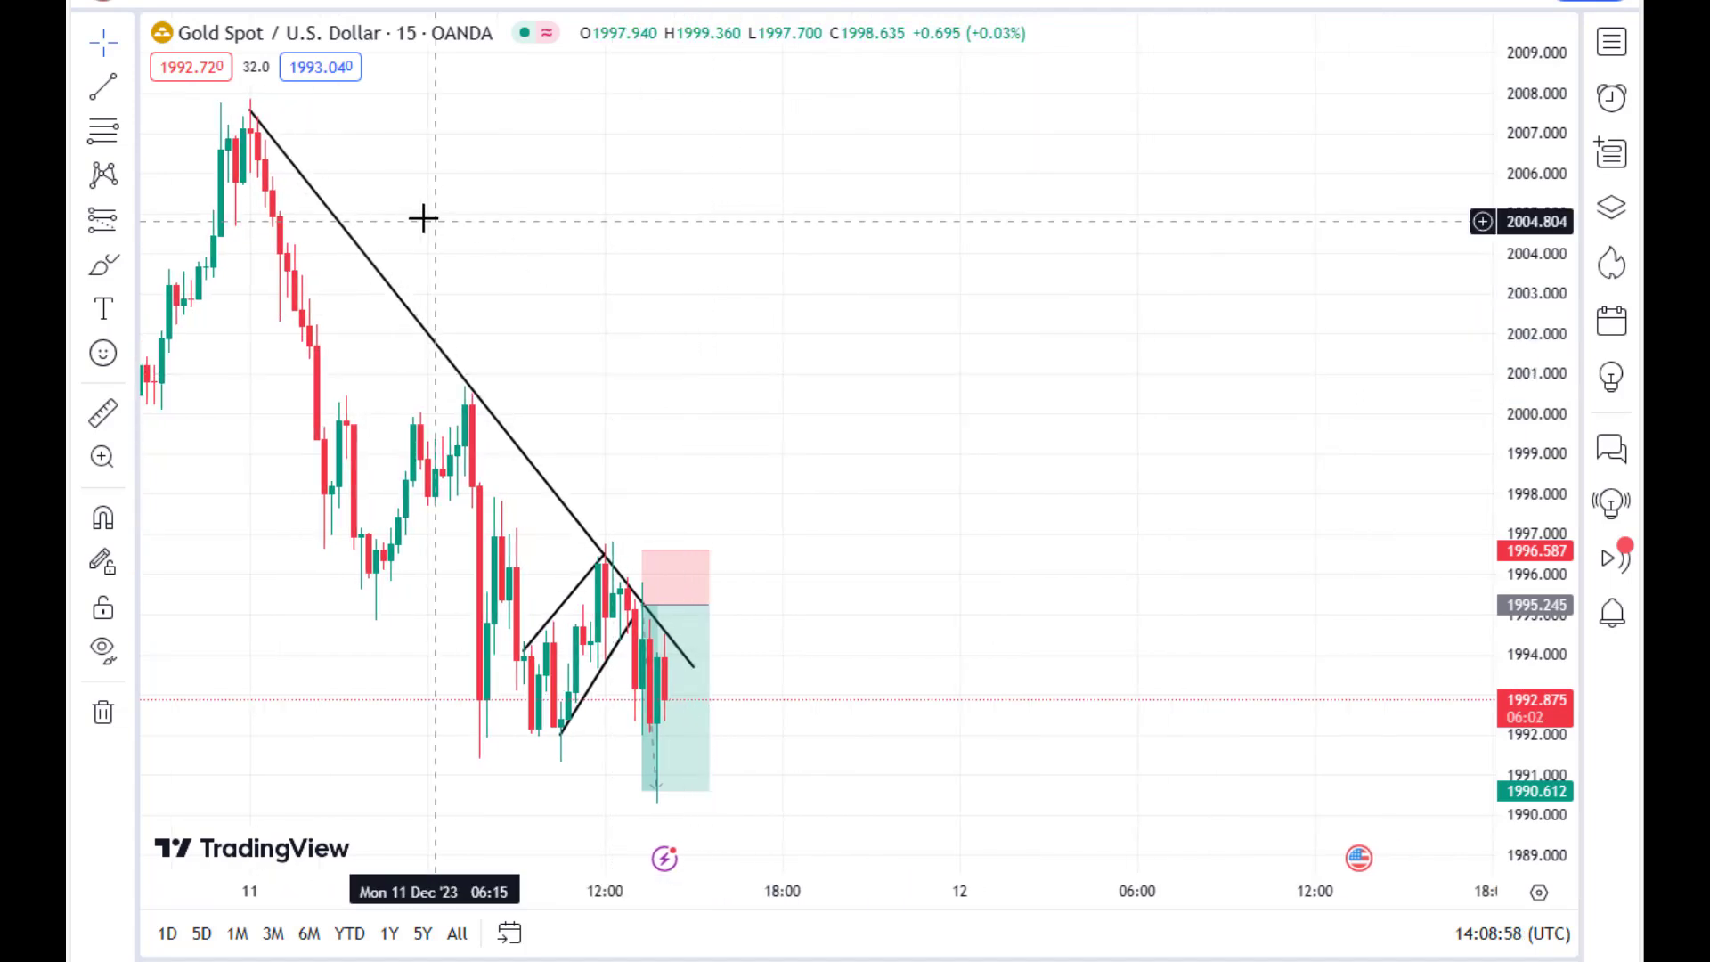
left_click(253, 114)
left_click(525, 360)
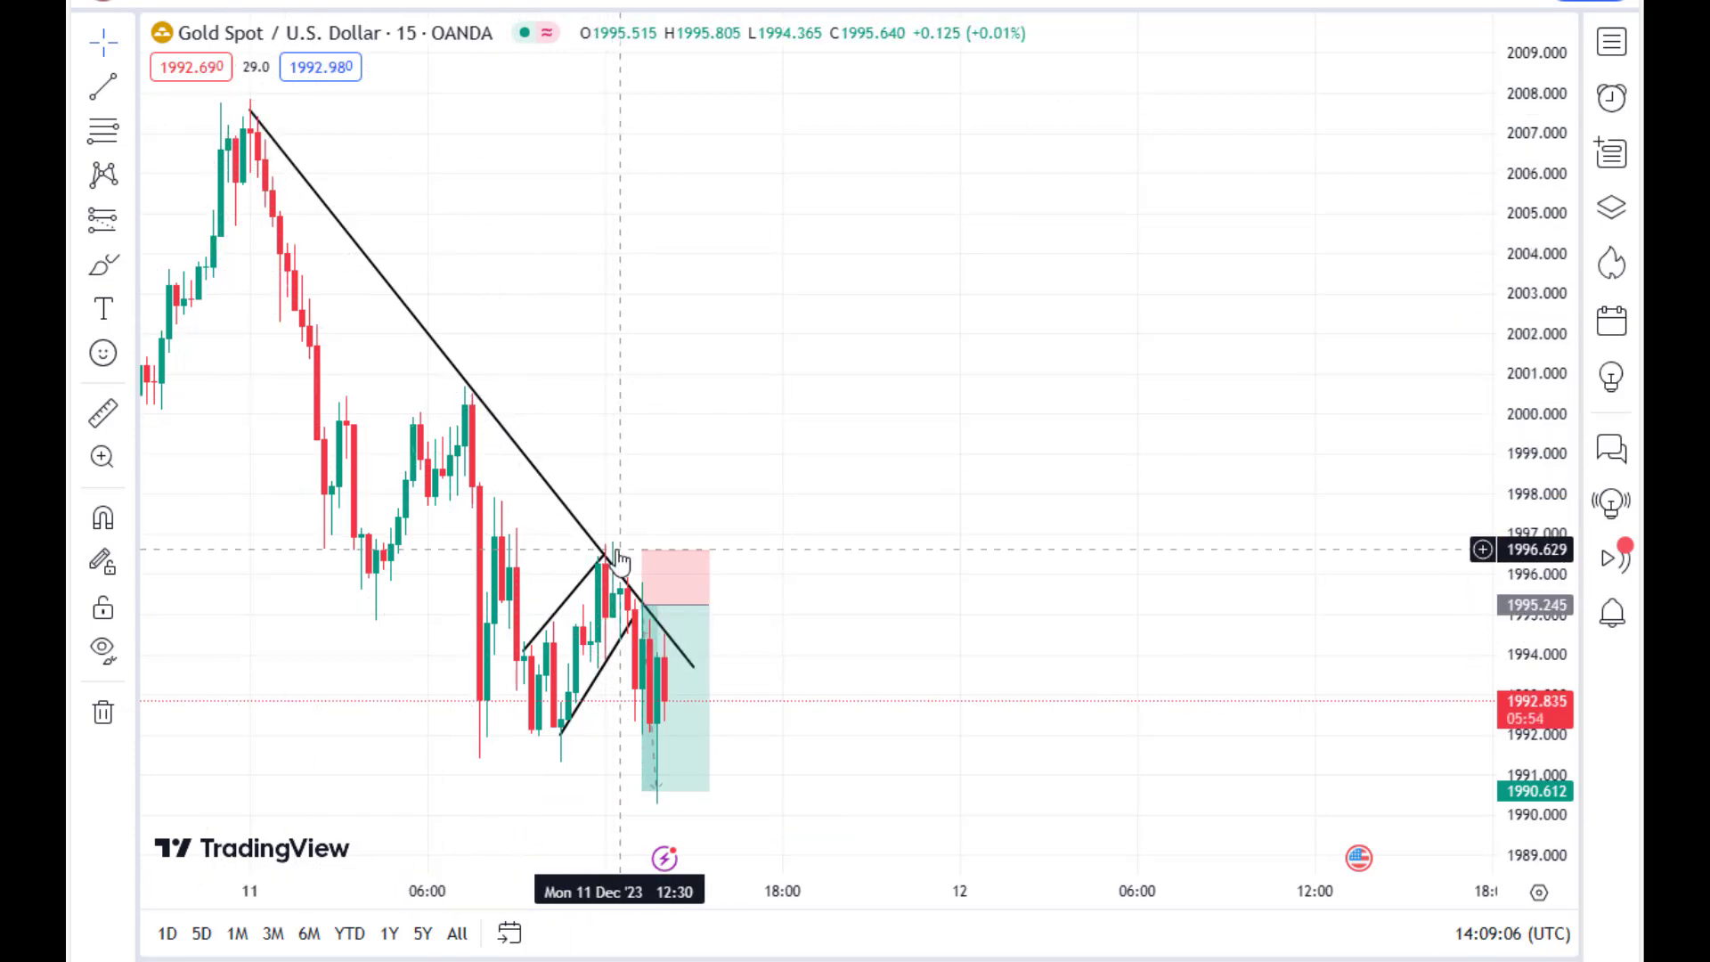
left_click_drag(689, 350, 481, 271)
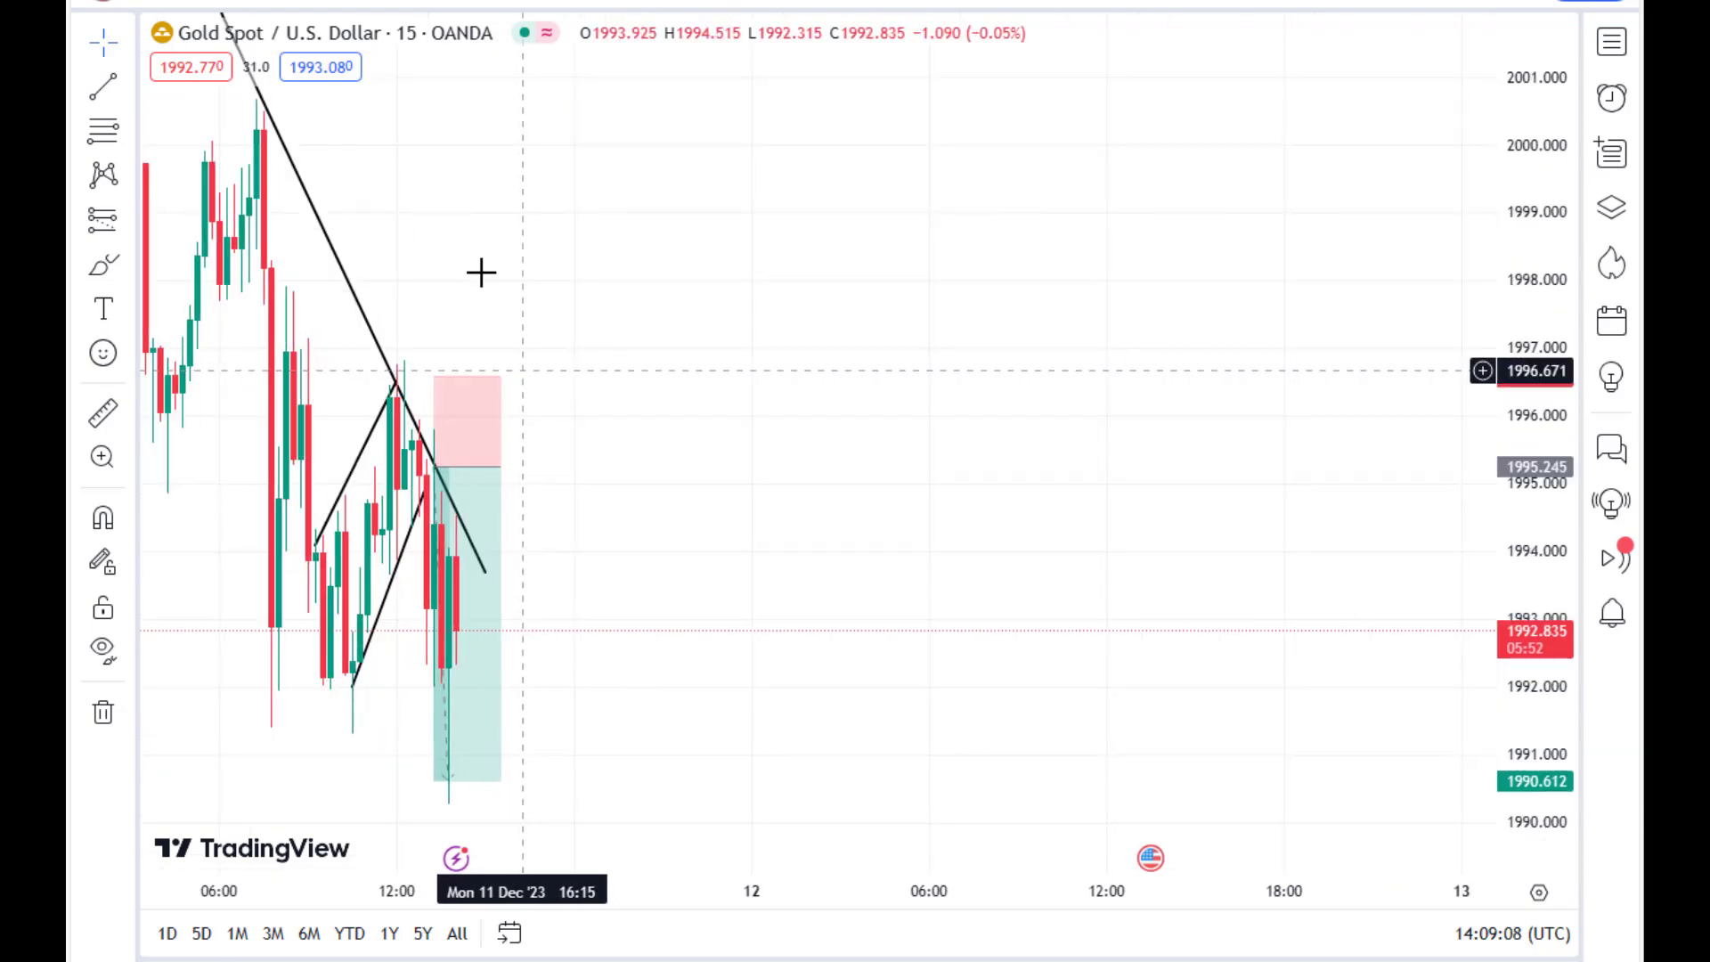
left_click(415, 2)
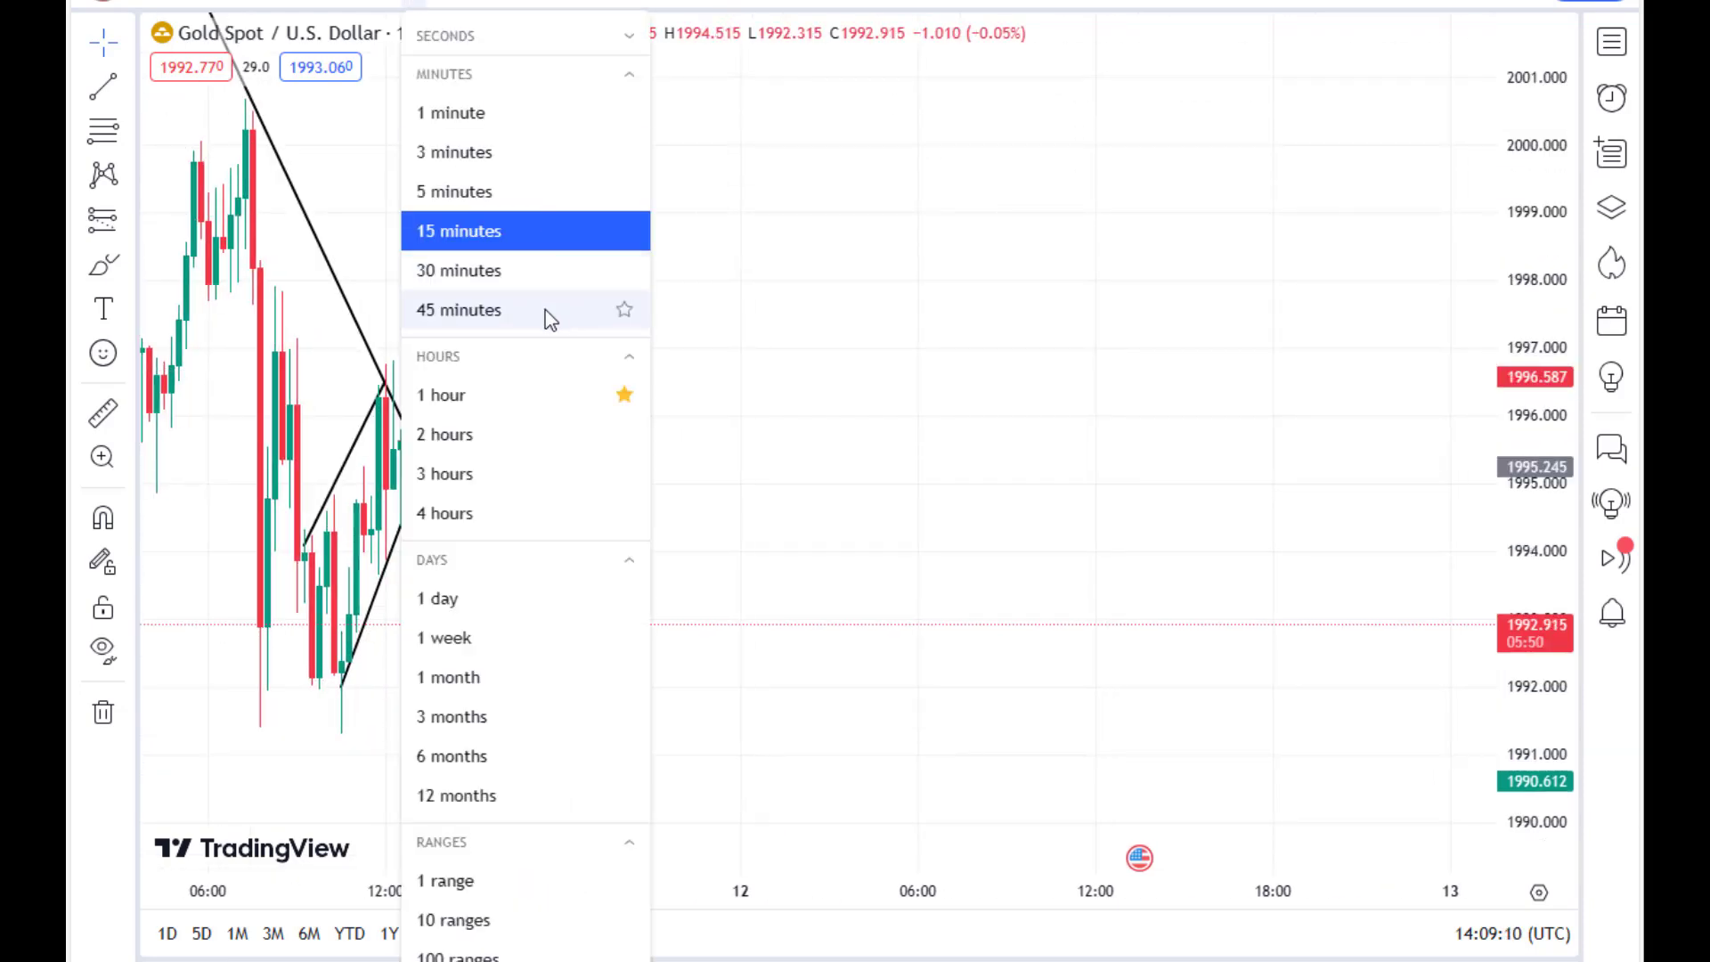
left_click(812, 326)
Draw a five-segment zigzag path along the 15-minute downswings, from about 2005 down to about 1990
left_click_drag(813, 325, 1081, 361)
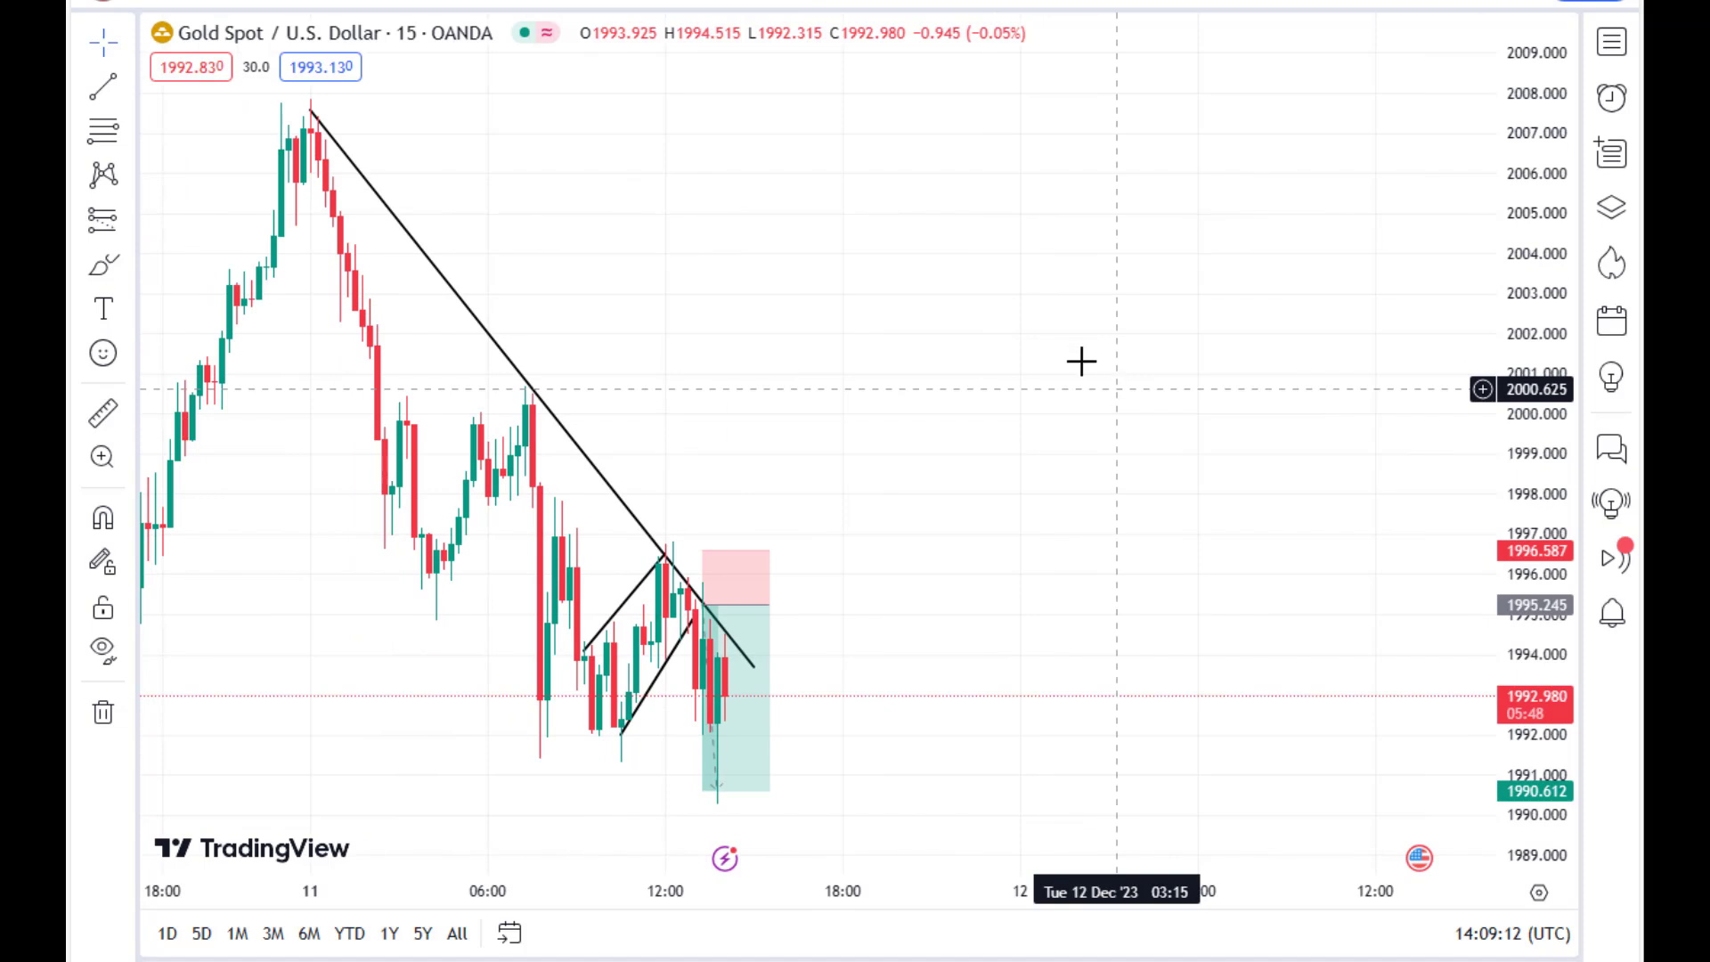
left_click(130, 267)
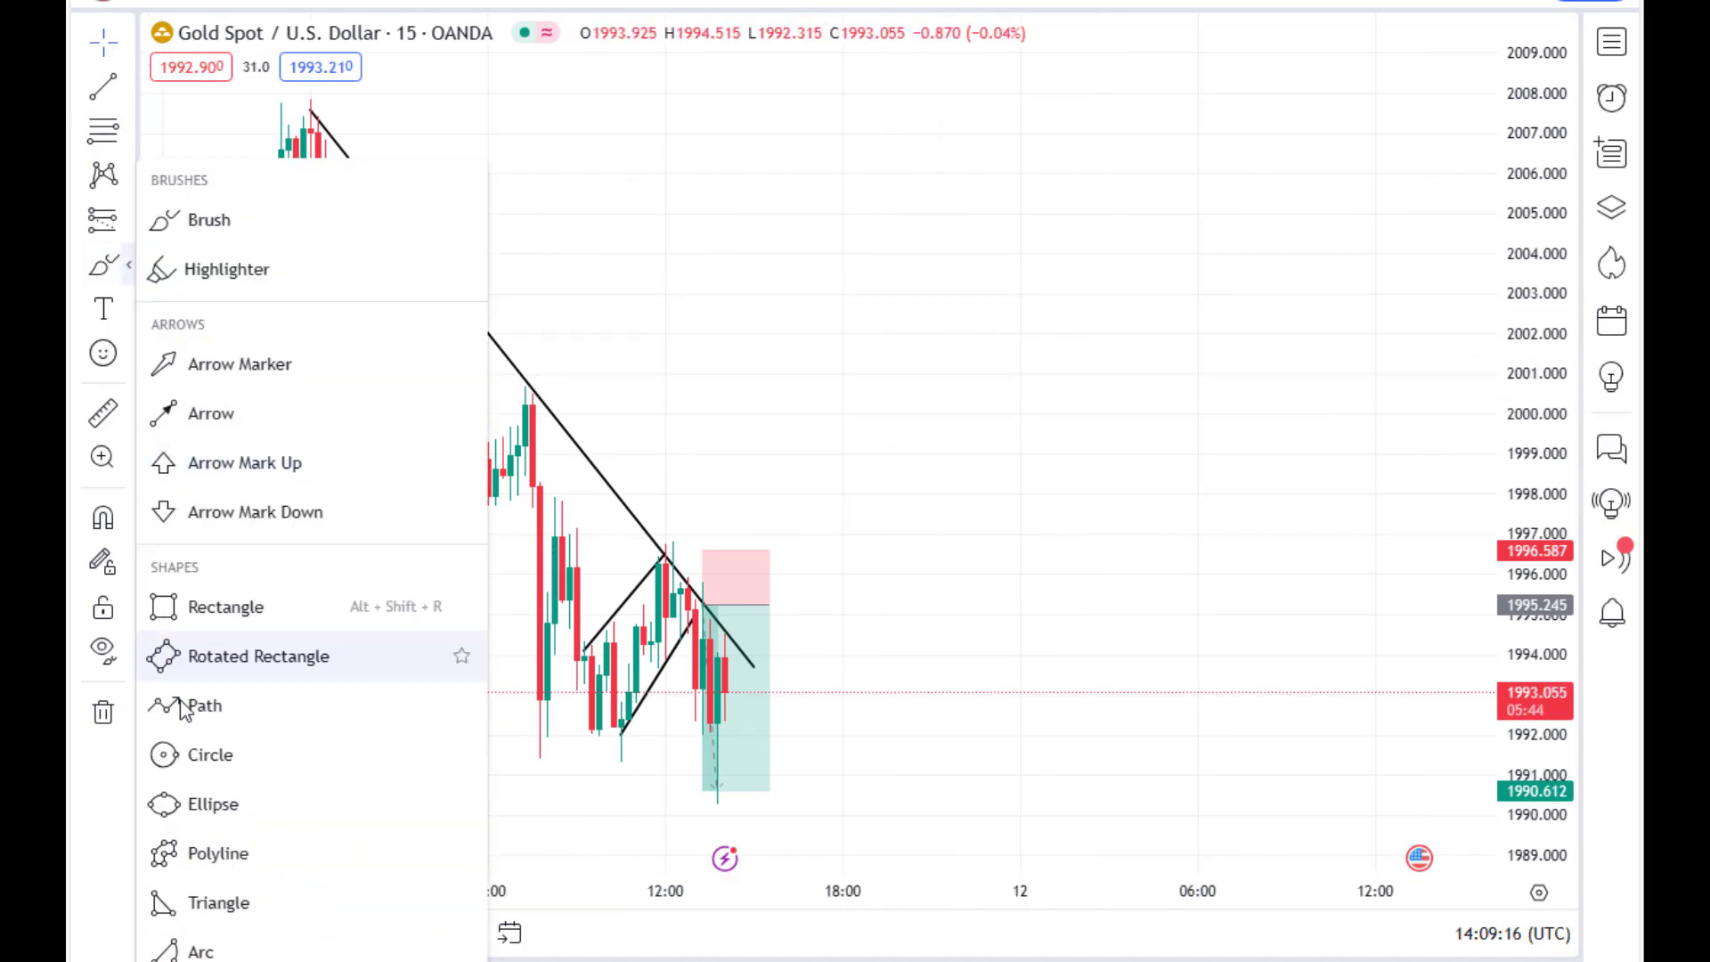
left_click(182, 707)
left_click(266, 203)
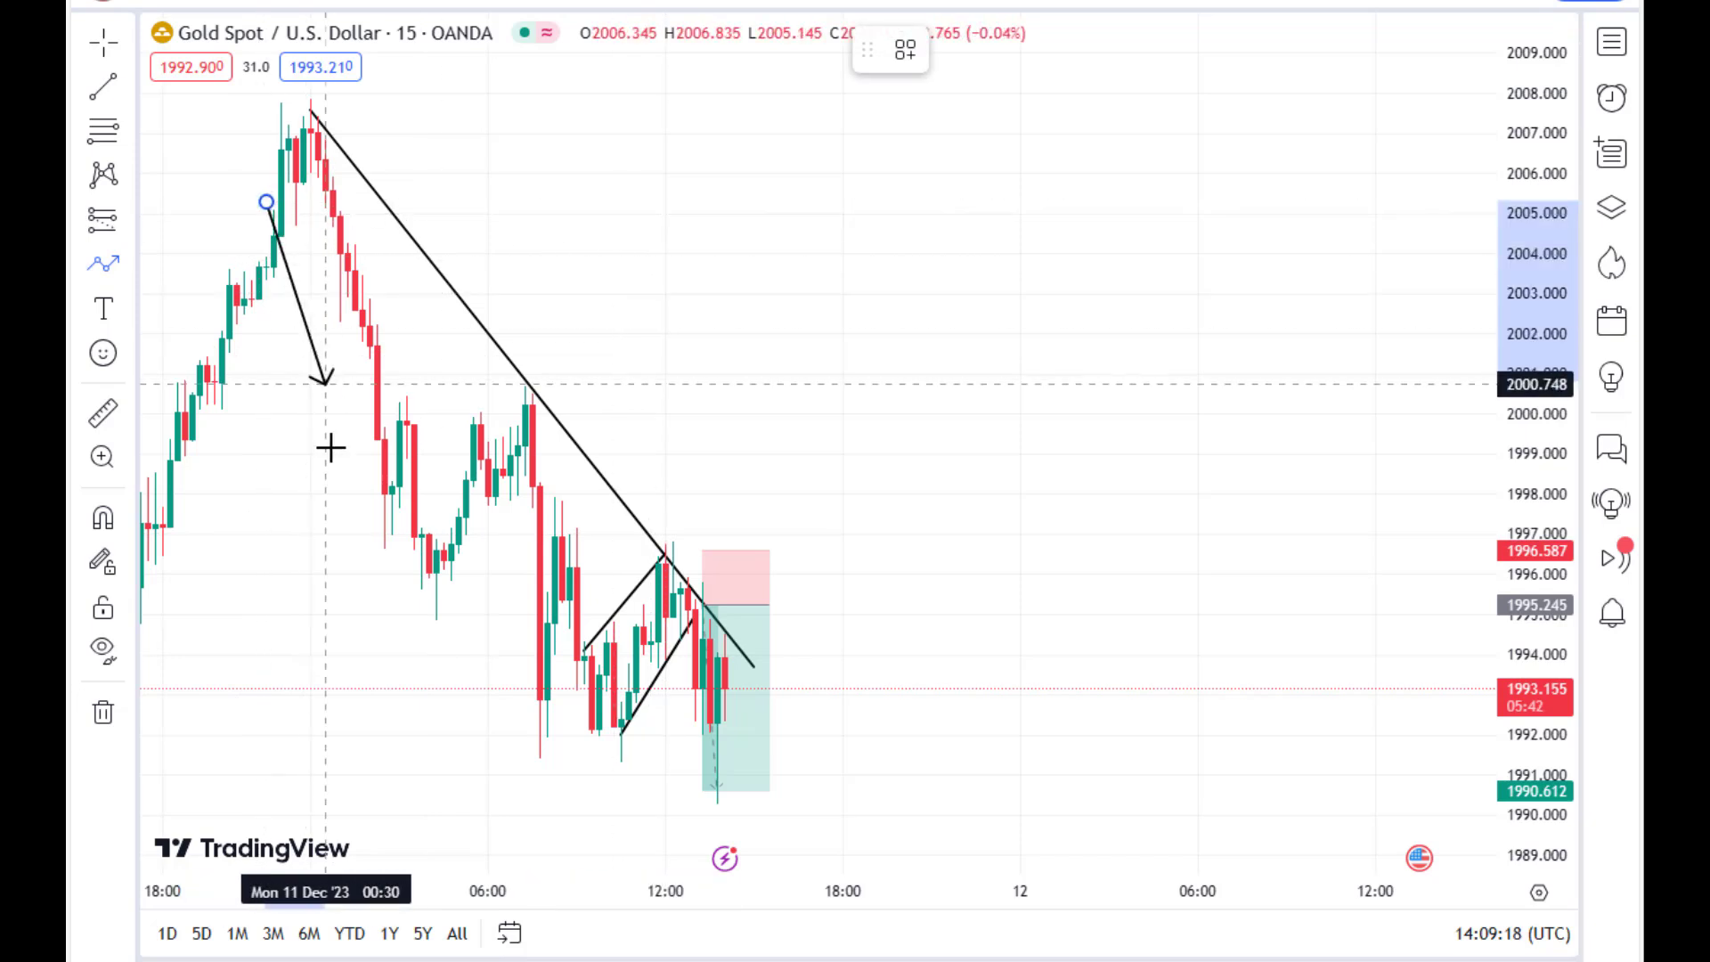
left_click(370, 589)
left_click(466, 410)
left_click(562, 758)
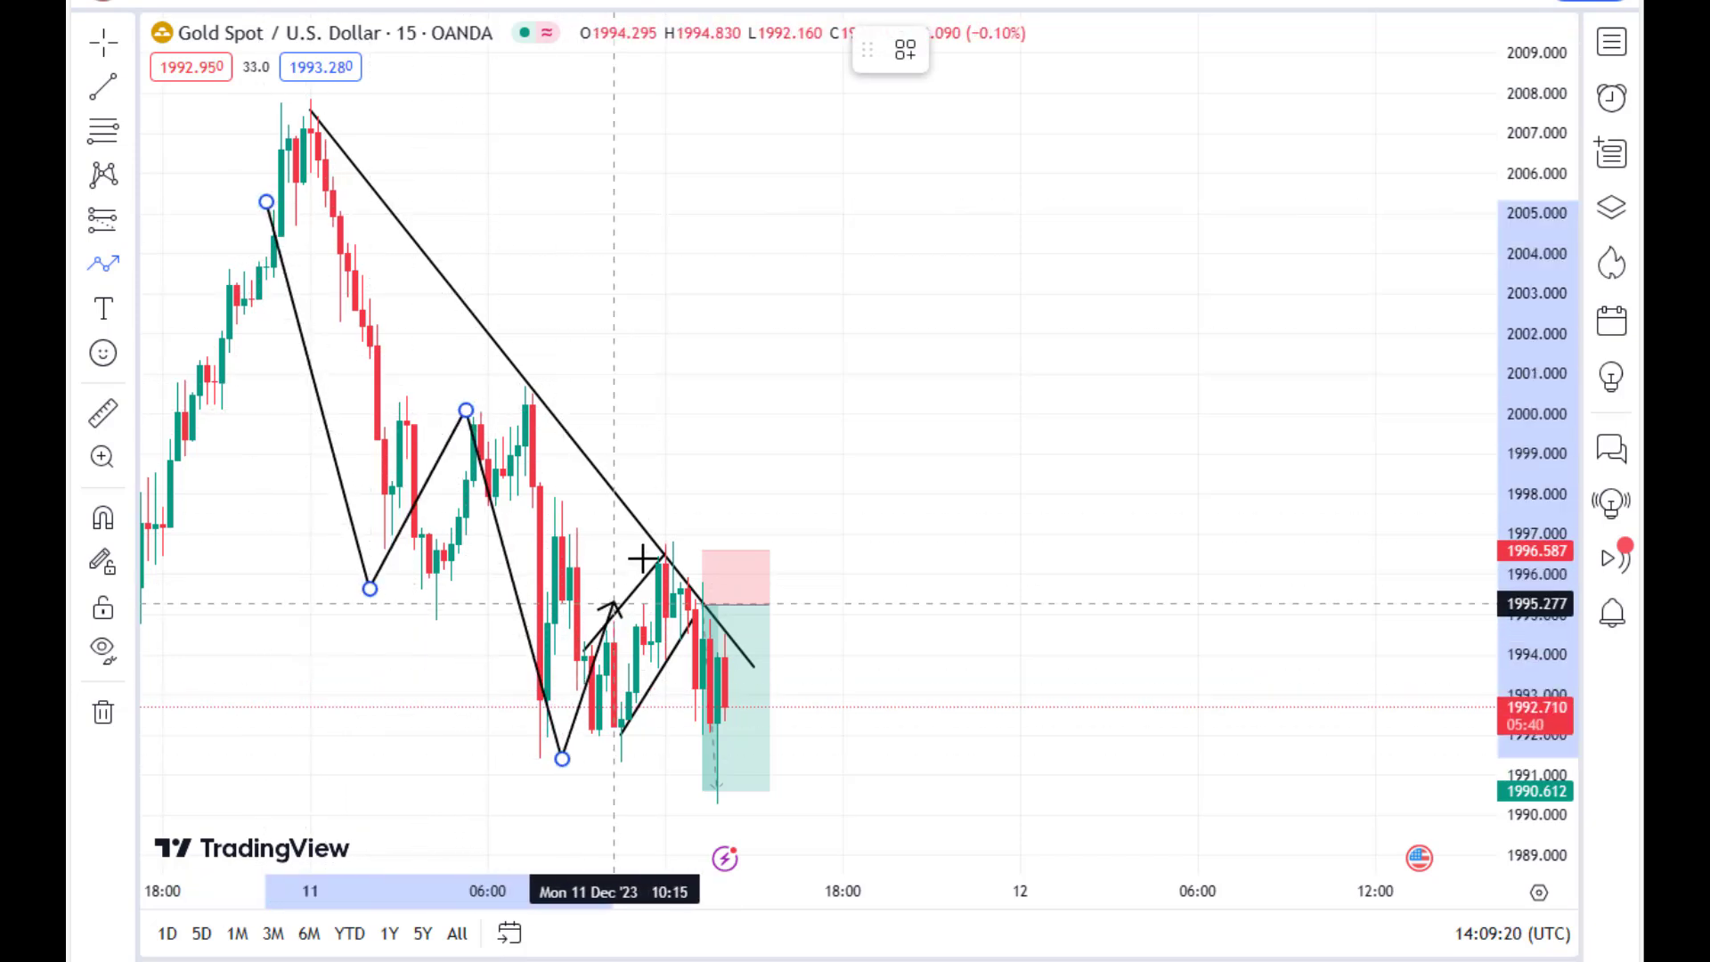
left_click(651, 555)
double_click(730, 822)
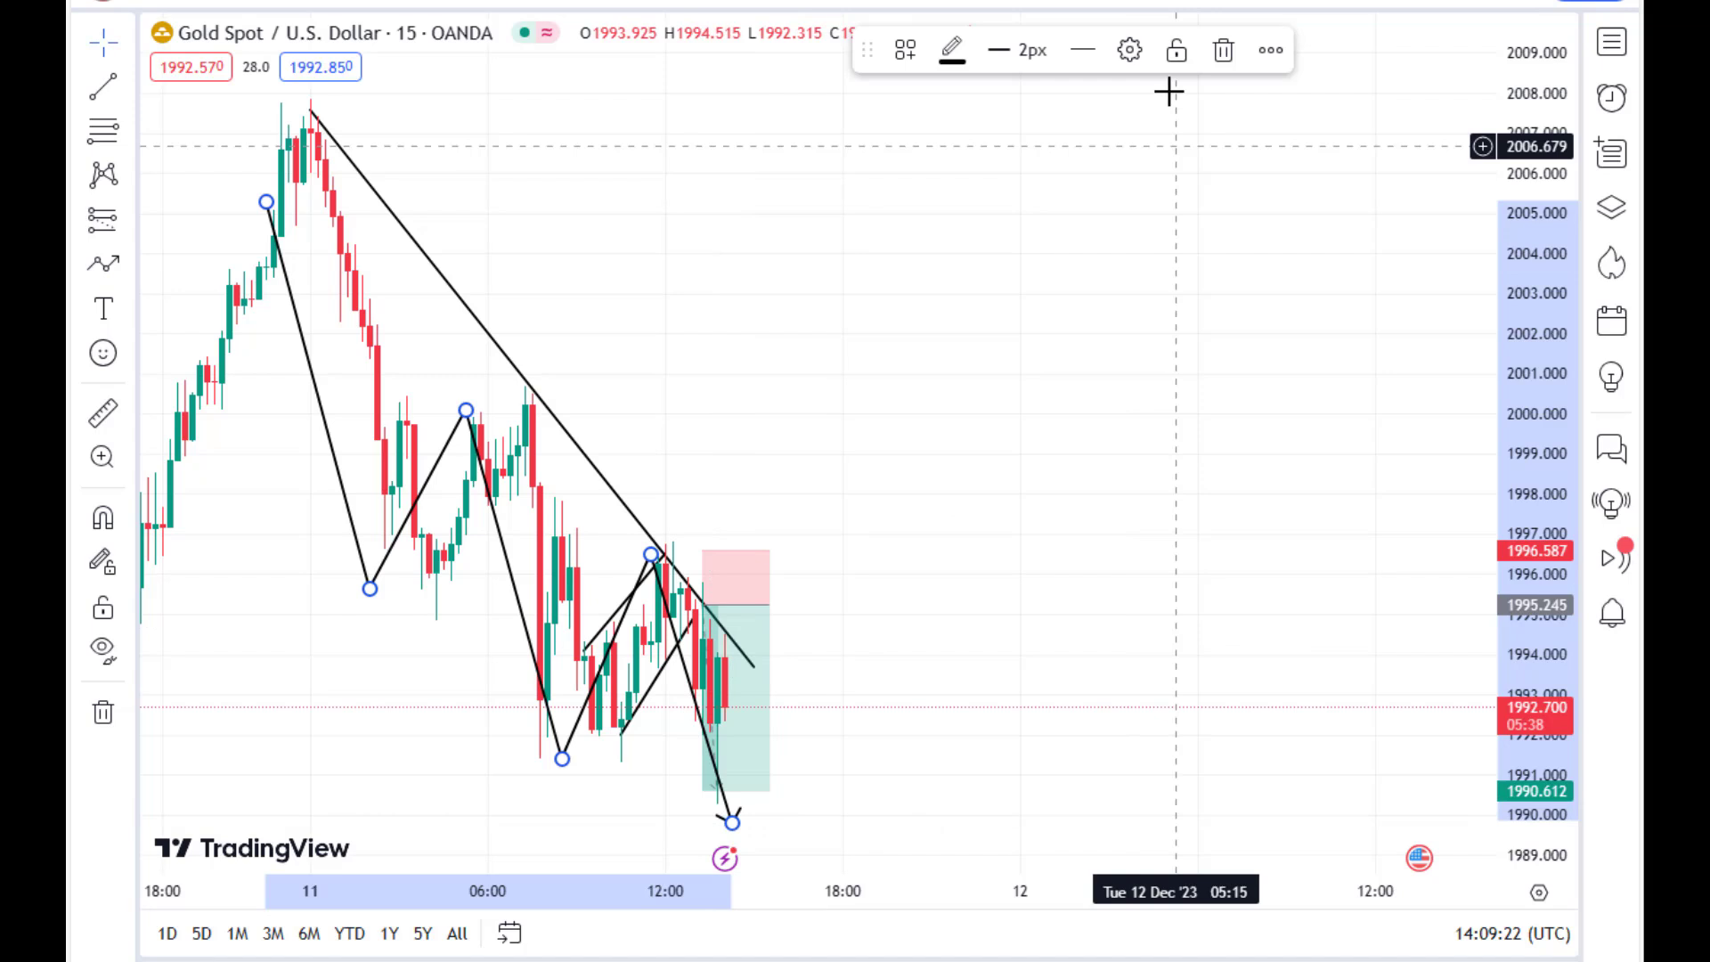
Delete the zigzag path drawn over the downswings
left_click(1258, 49)
left_click(1223, 50)
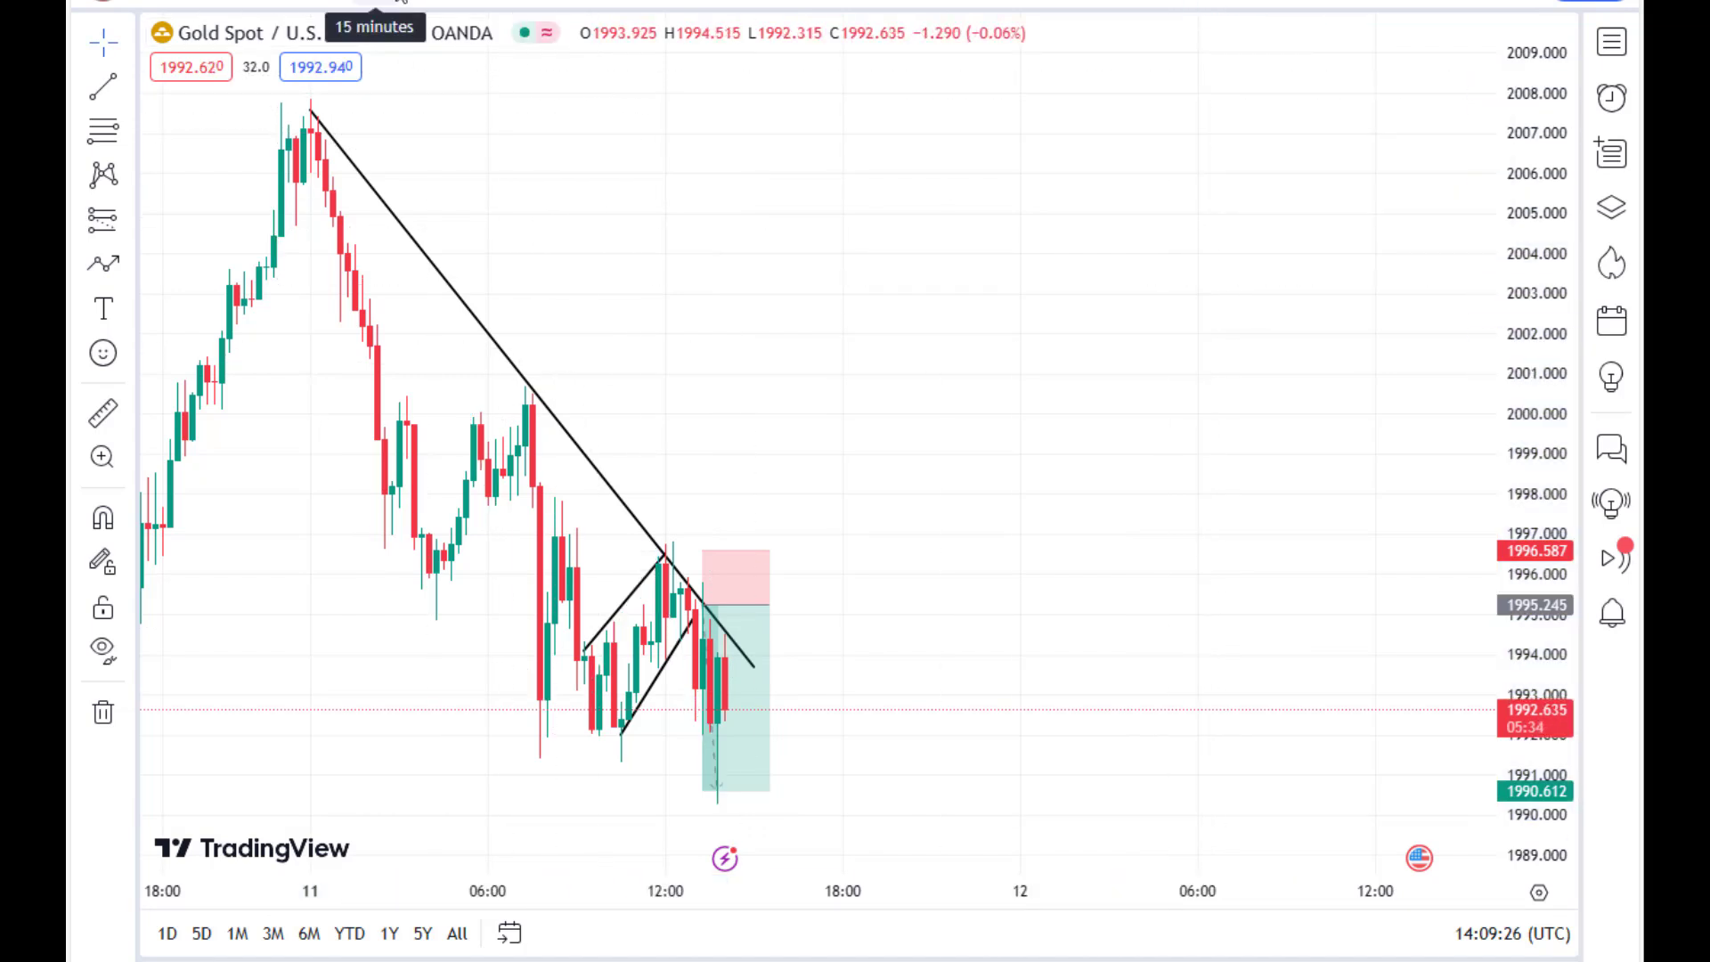
Switch the chart to the 5-minute interval and examine the rising channel and the short position beside the trendline
left_click(426, 2)
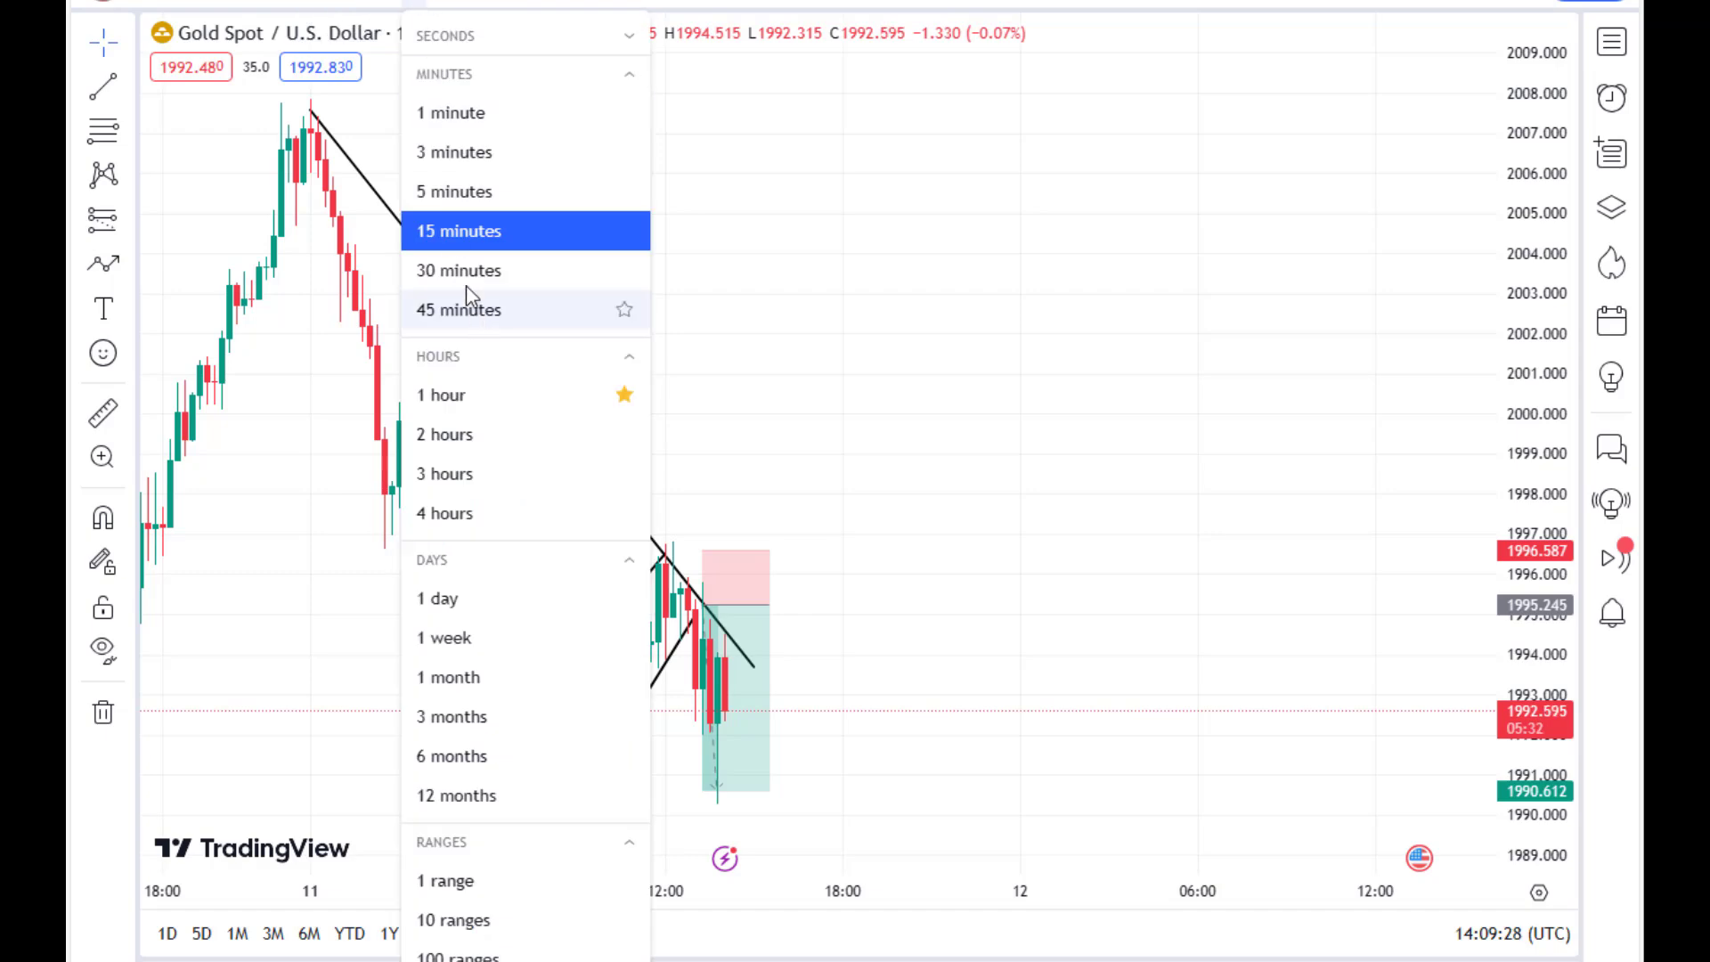
left_click(458, 187)
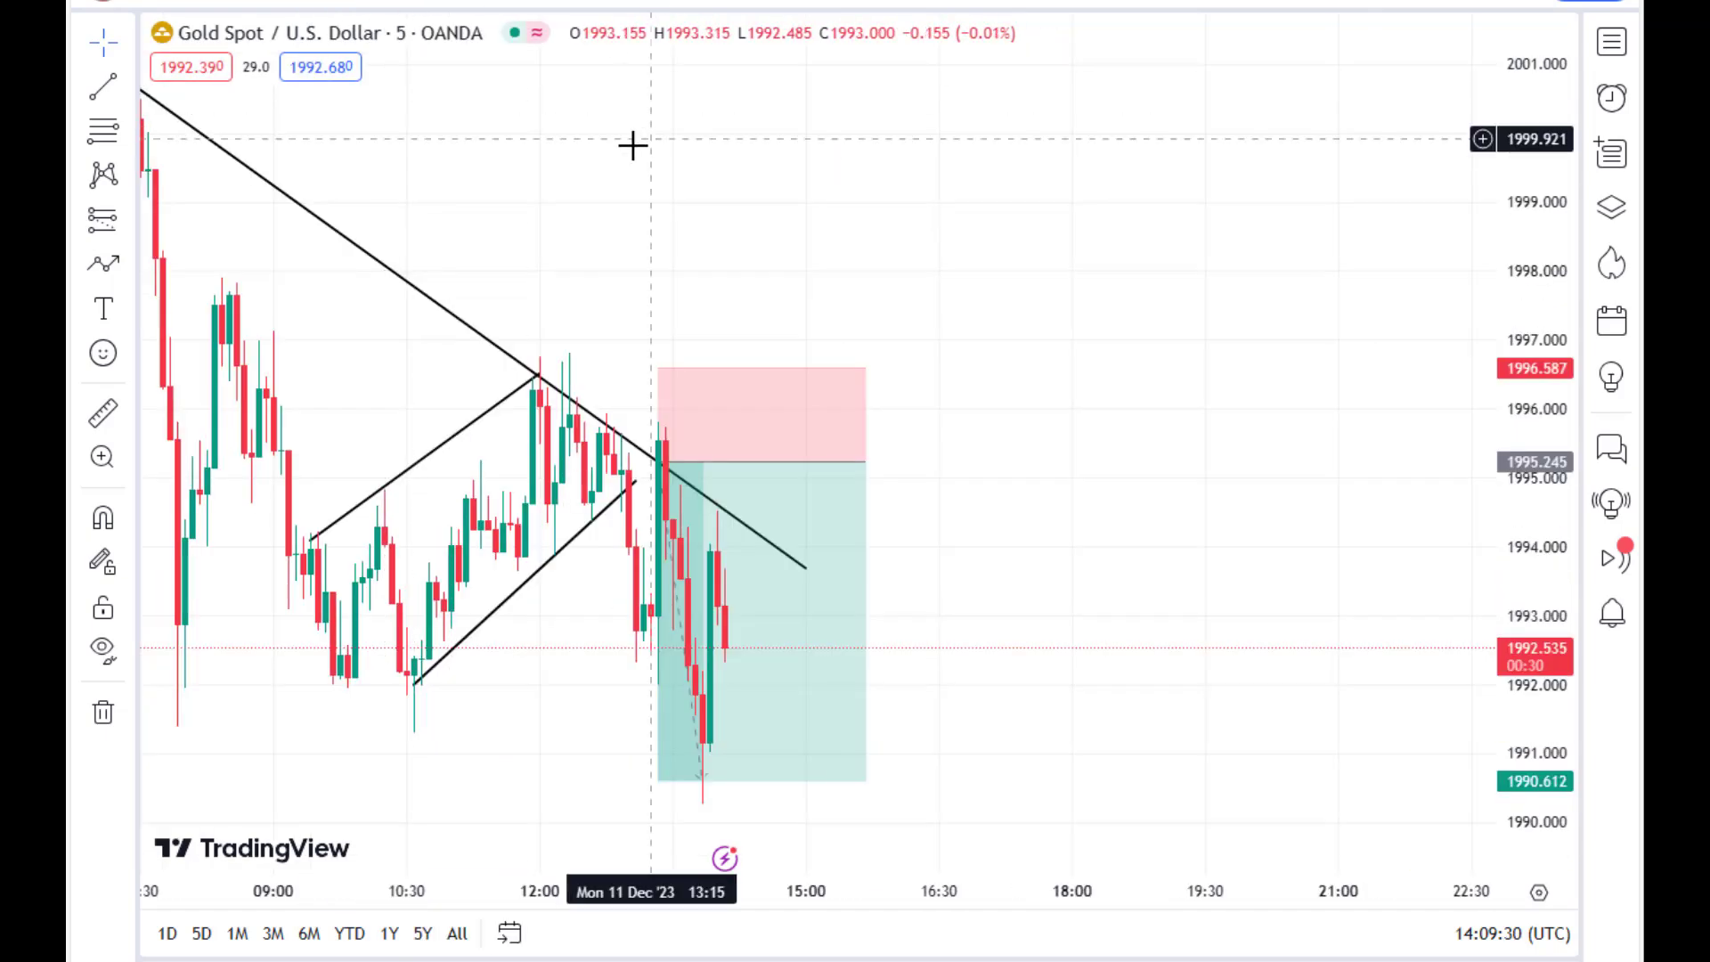
left_click_drag(666, 189, 997, 276)
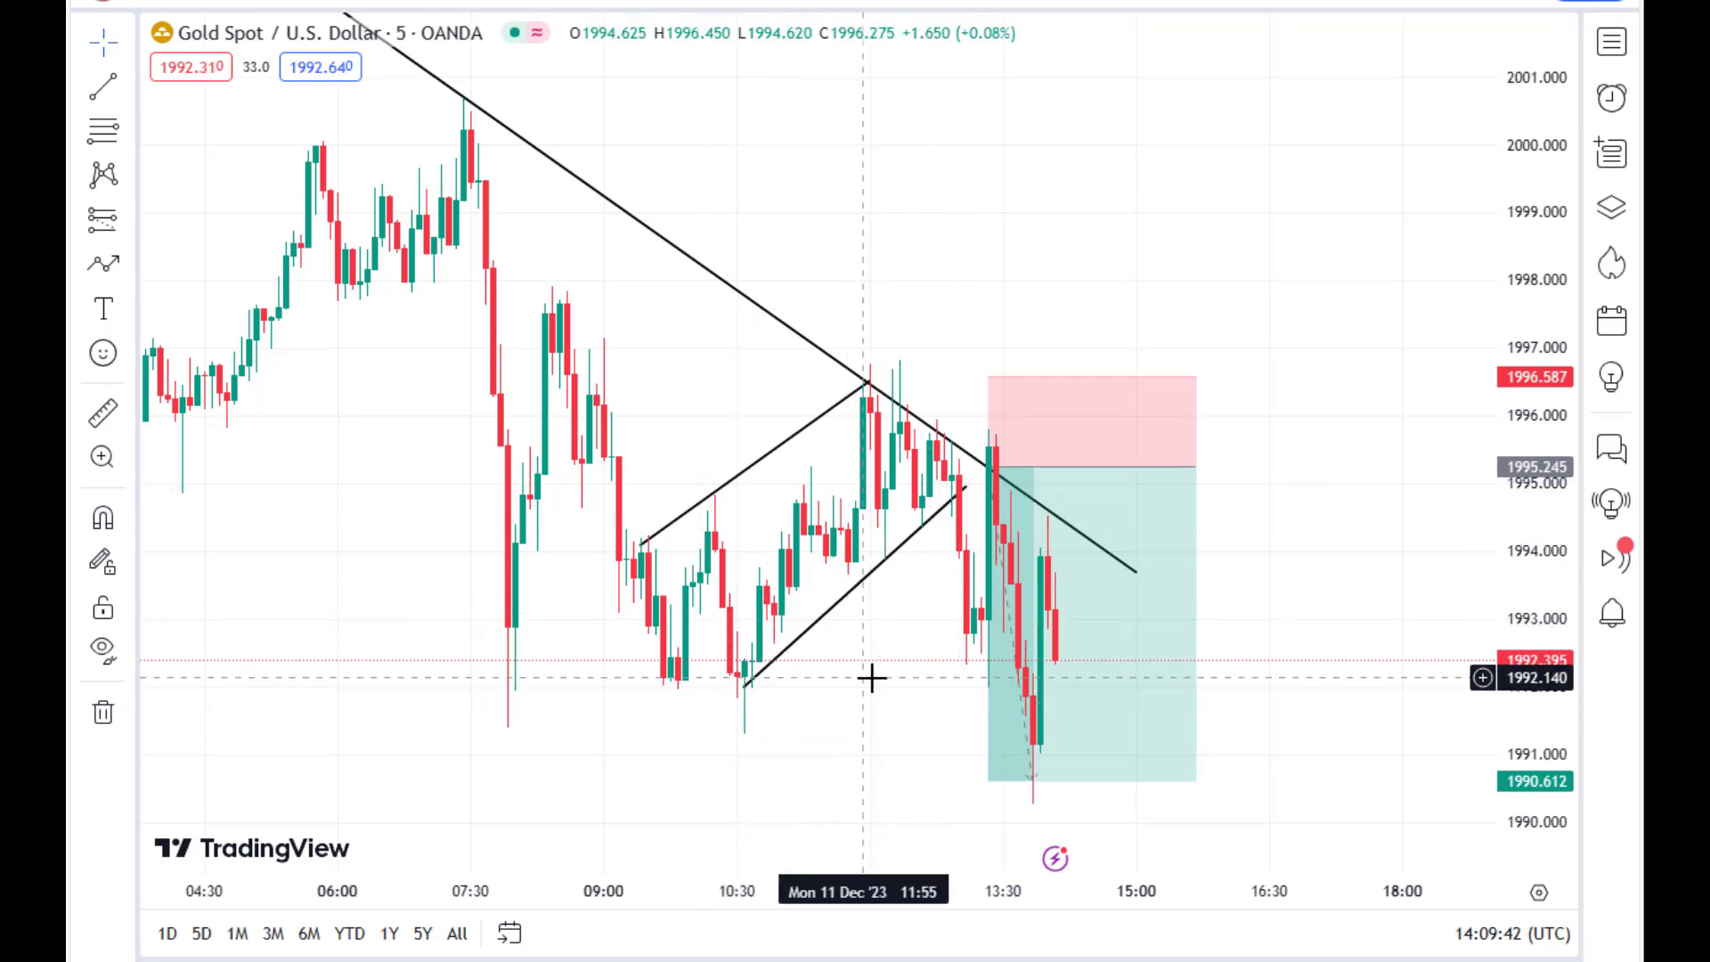
mouse_move(1024, 545)
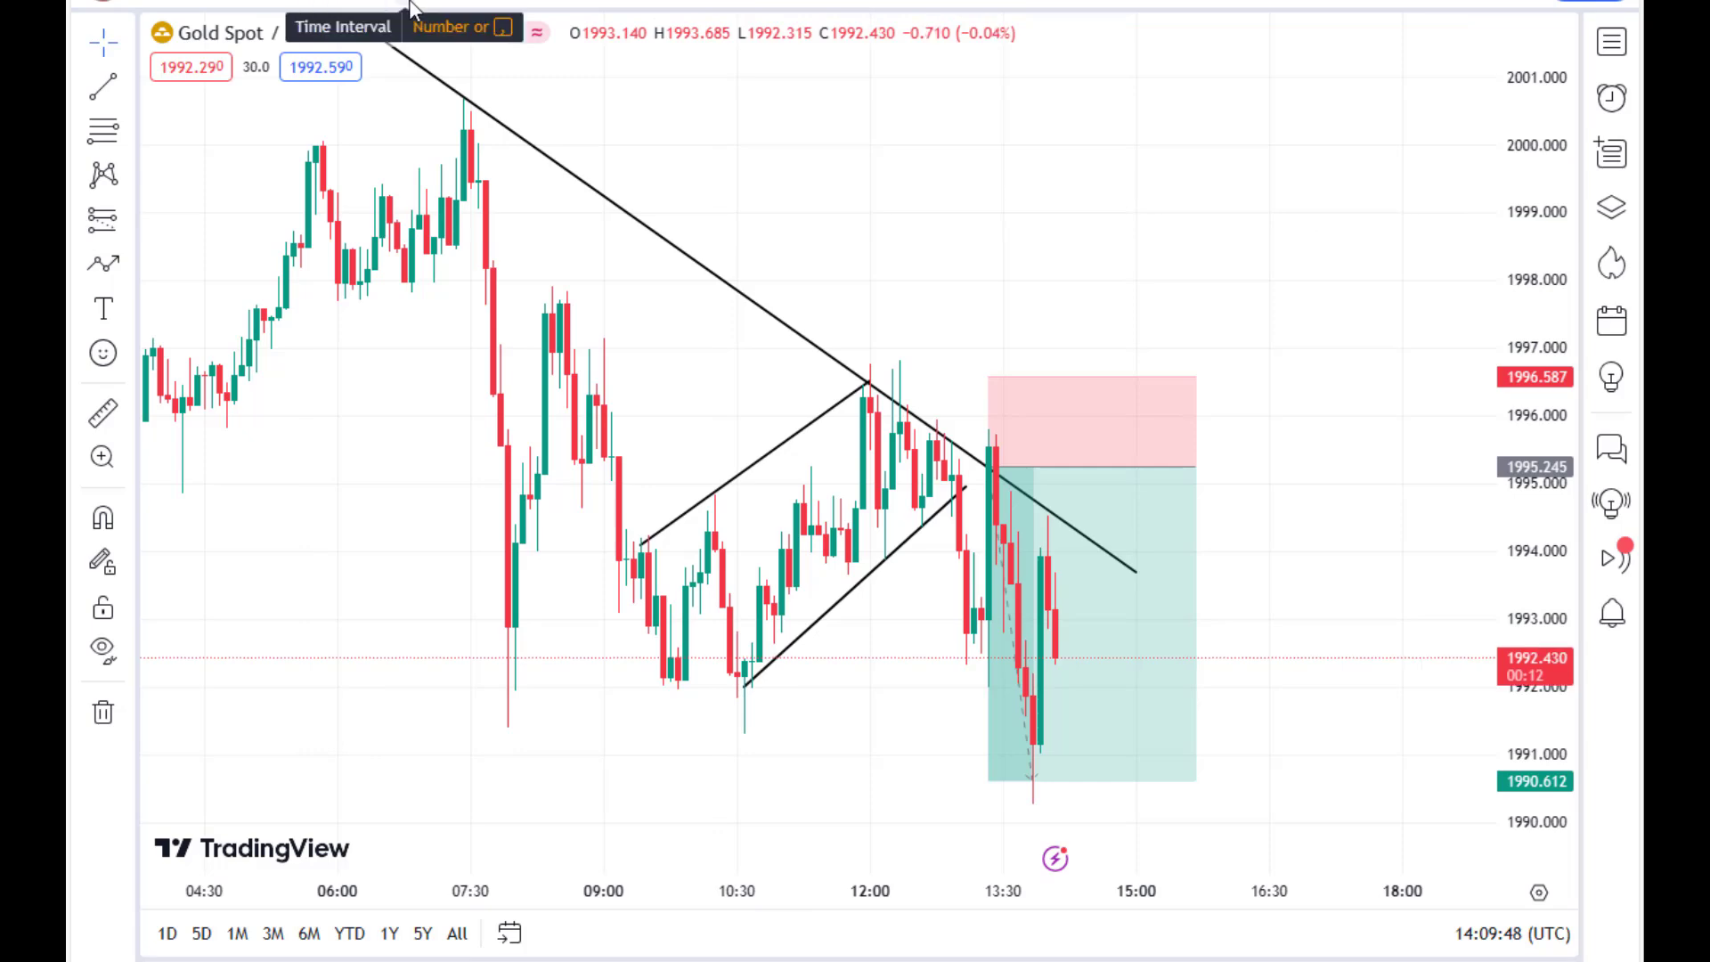
Switch the chart to the 4-hour interval and delete the large light-blue ascending parallel channel
left_click(412, 27)
left_click(475, 512)
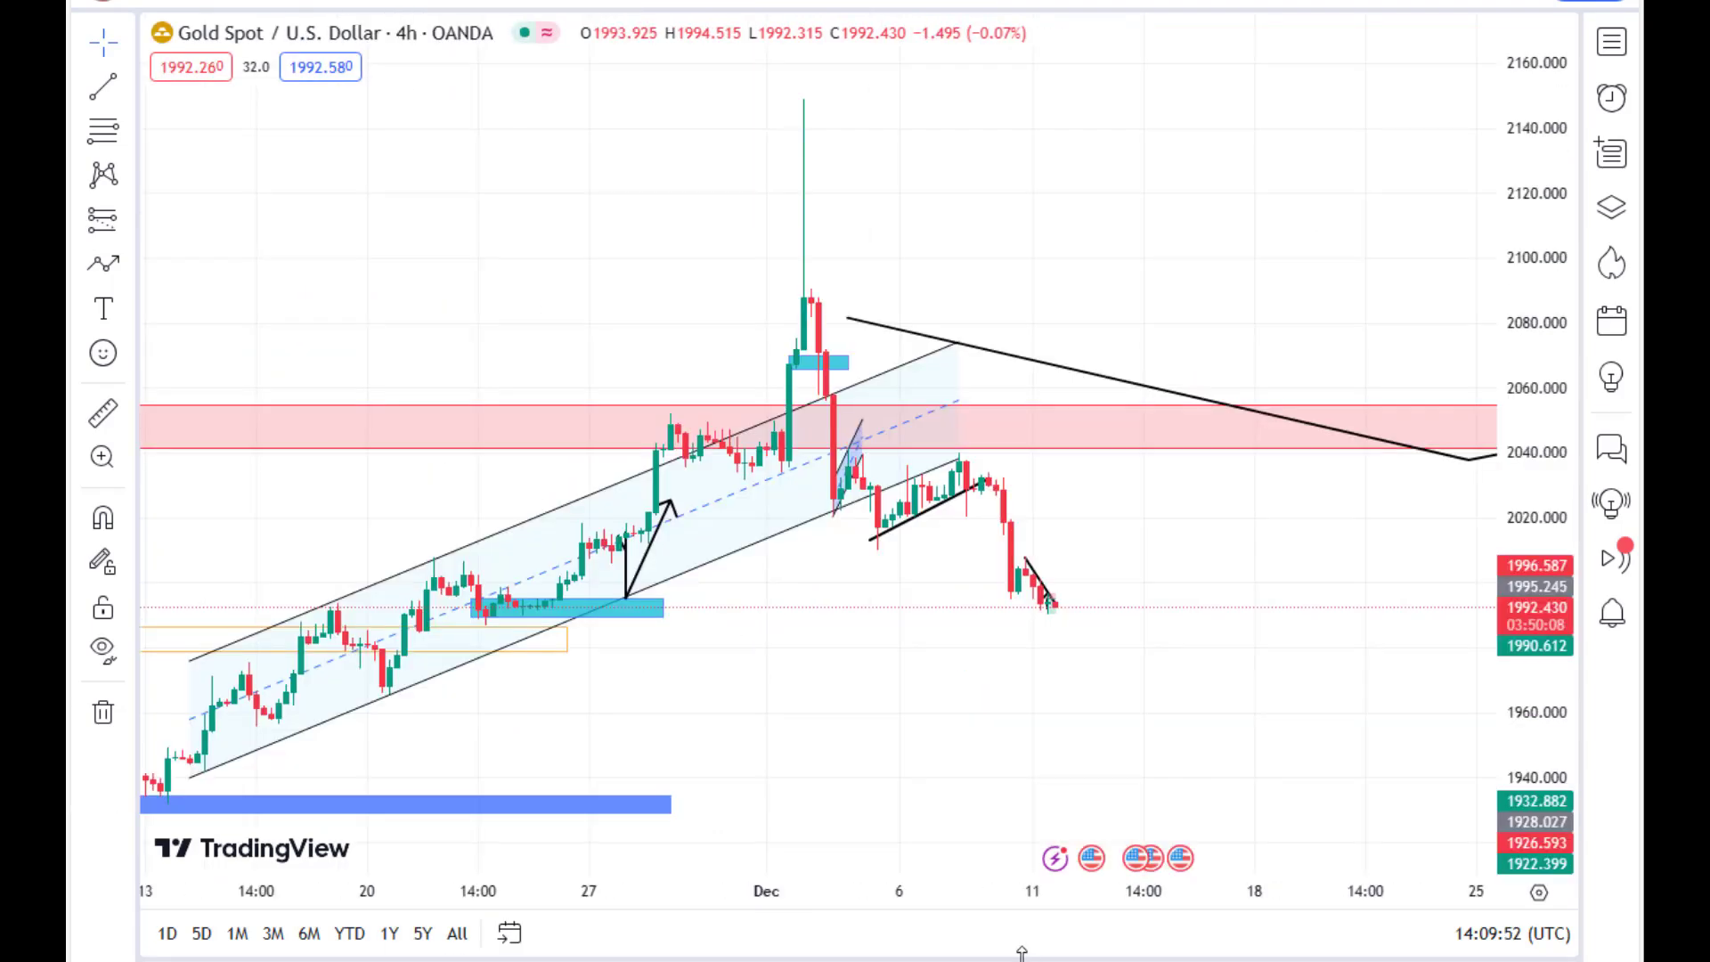
left_click(798, 539)
left_click(1325, 55)
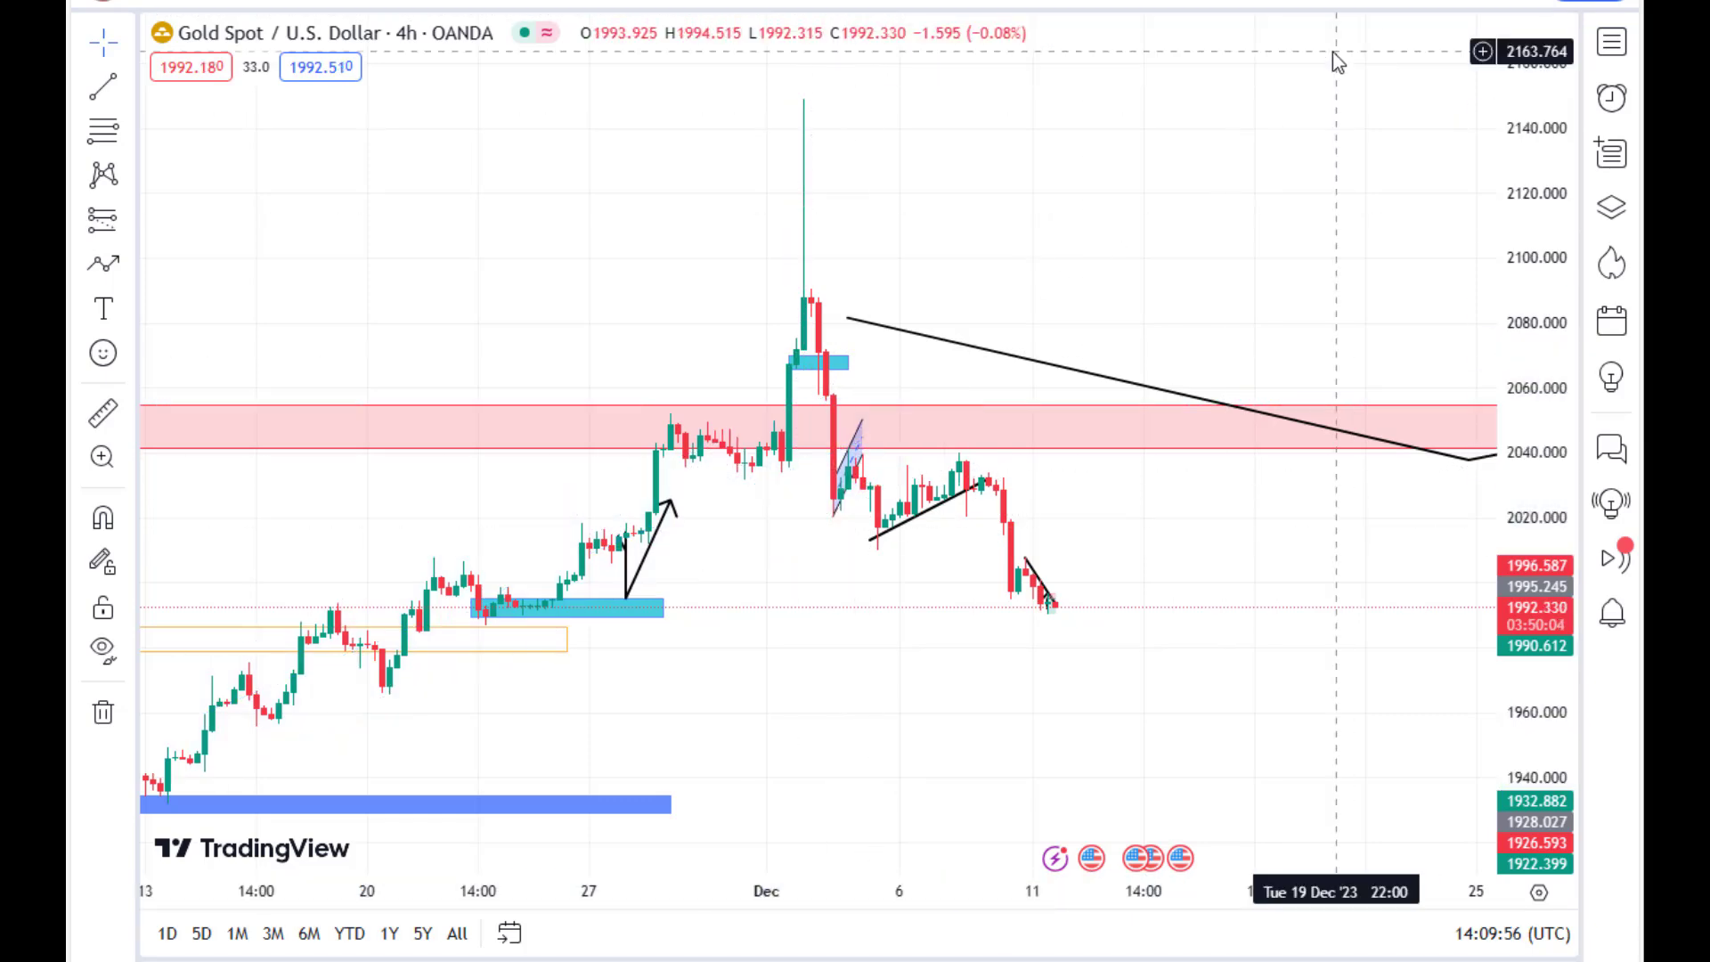
Reset the 4-hour chart view and examine the decline that follows the early-December spike
left_click_drag(1288, 116, 738, 243)
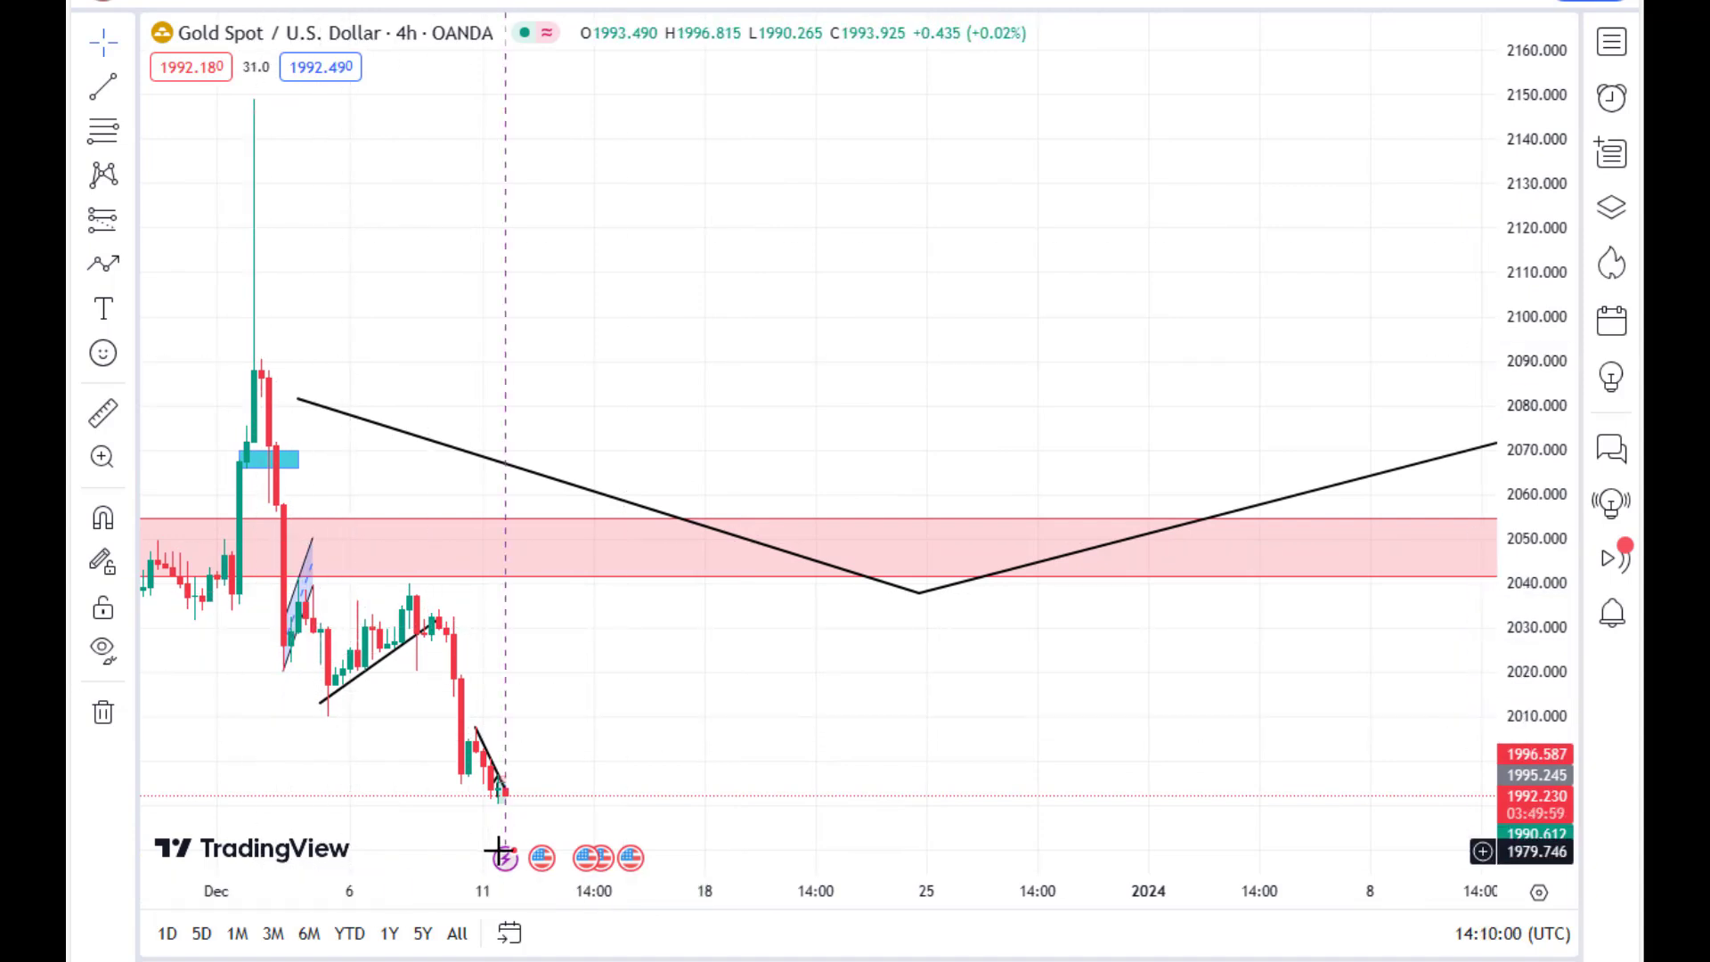
left_click(598, 319)
left_click_drag(597, 319, 1359, 375)
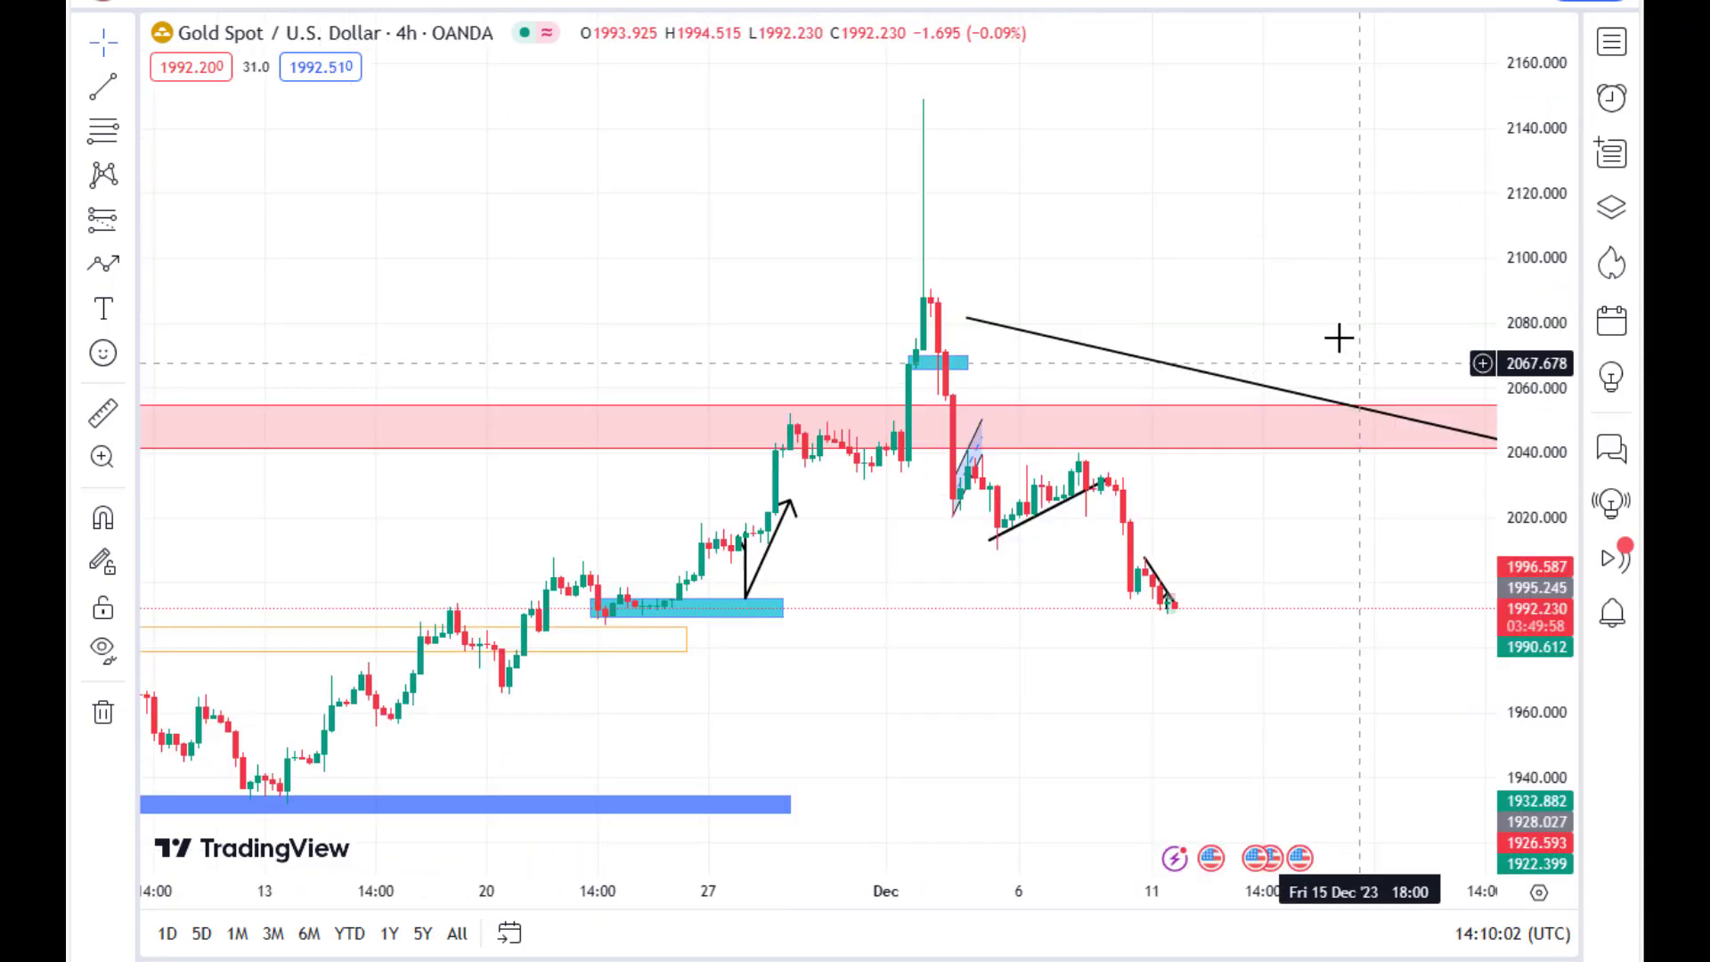
right_click(1358, 351)
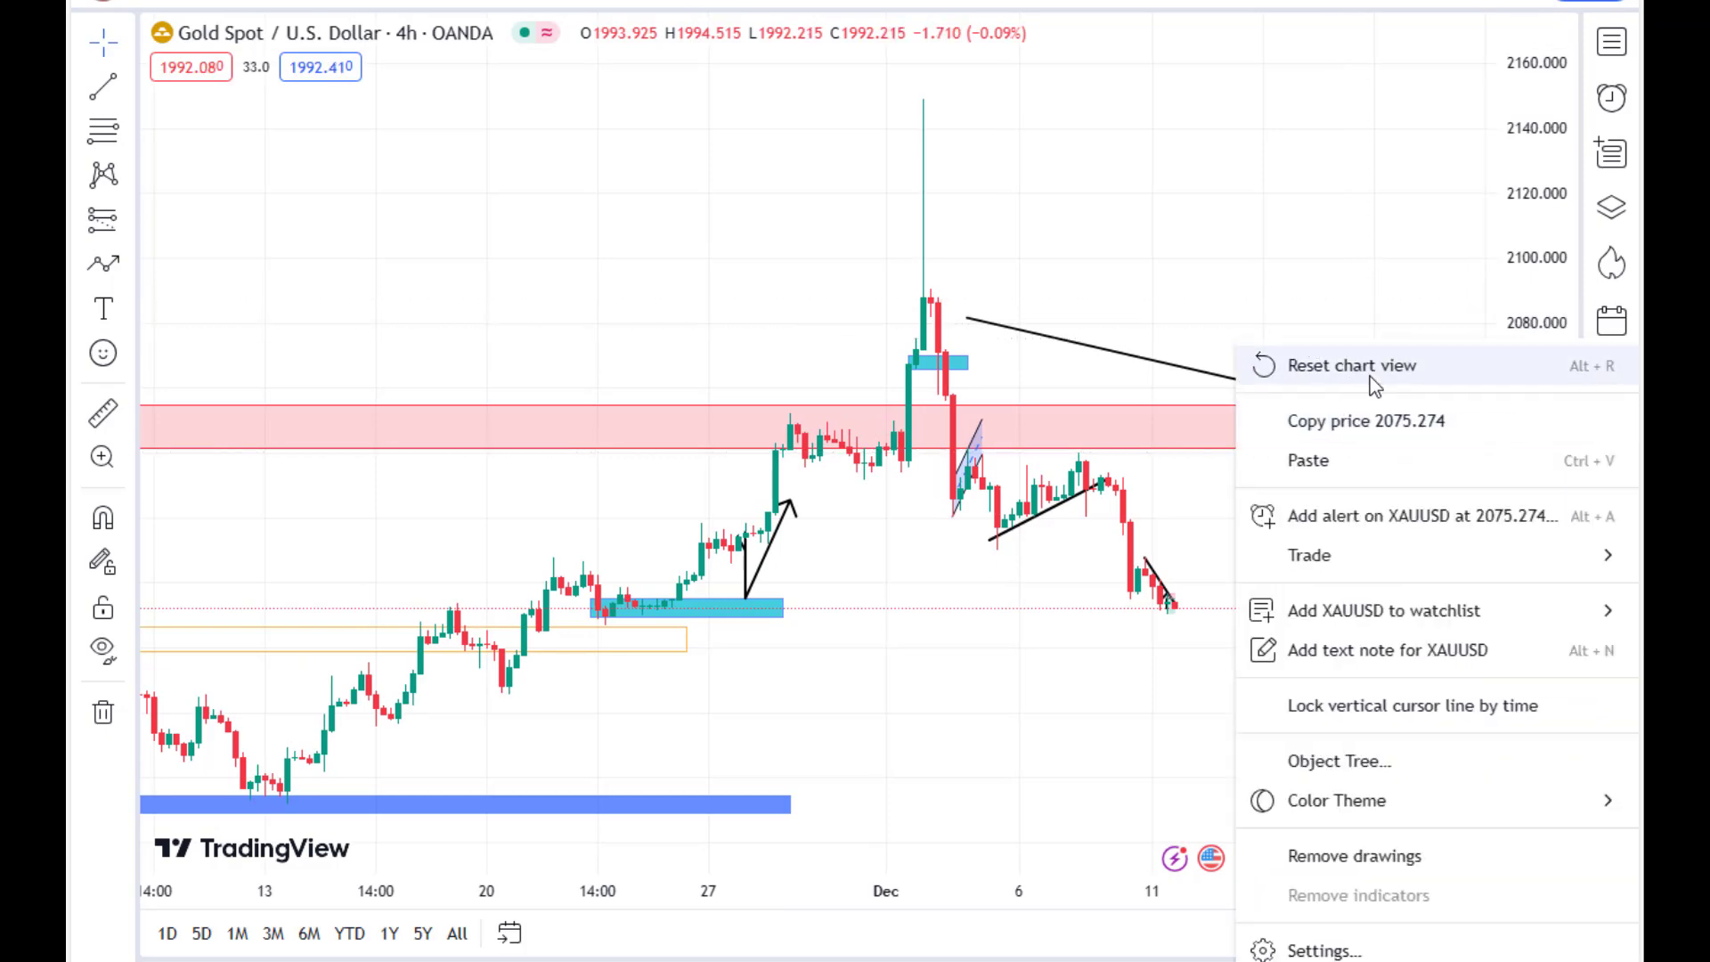
left_click(1287, 362)
left_click_drag(1261, 157, 477, 642)
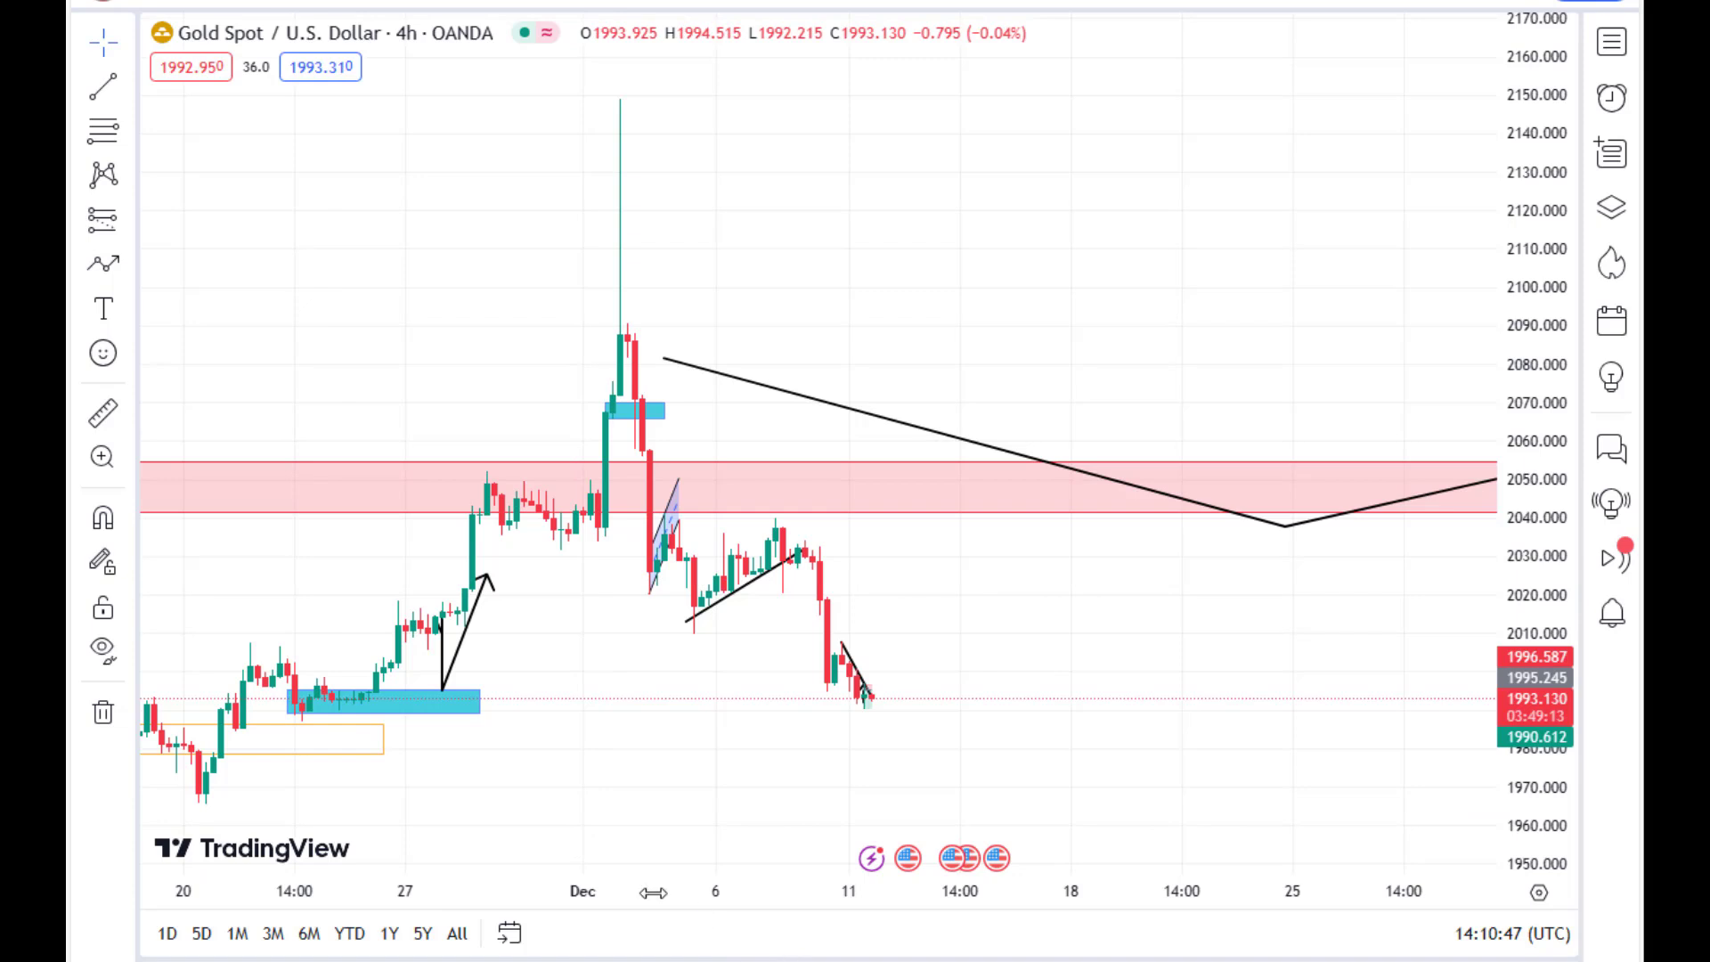
Delete the lower cyan rectangle covering the late-November consolidation
left_click(460, 700)
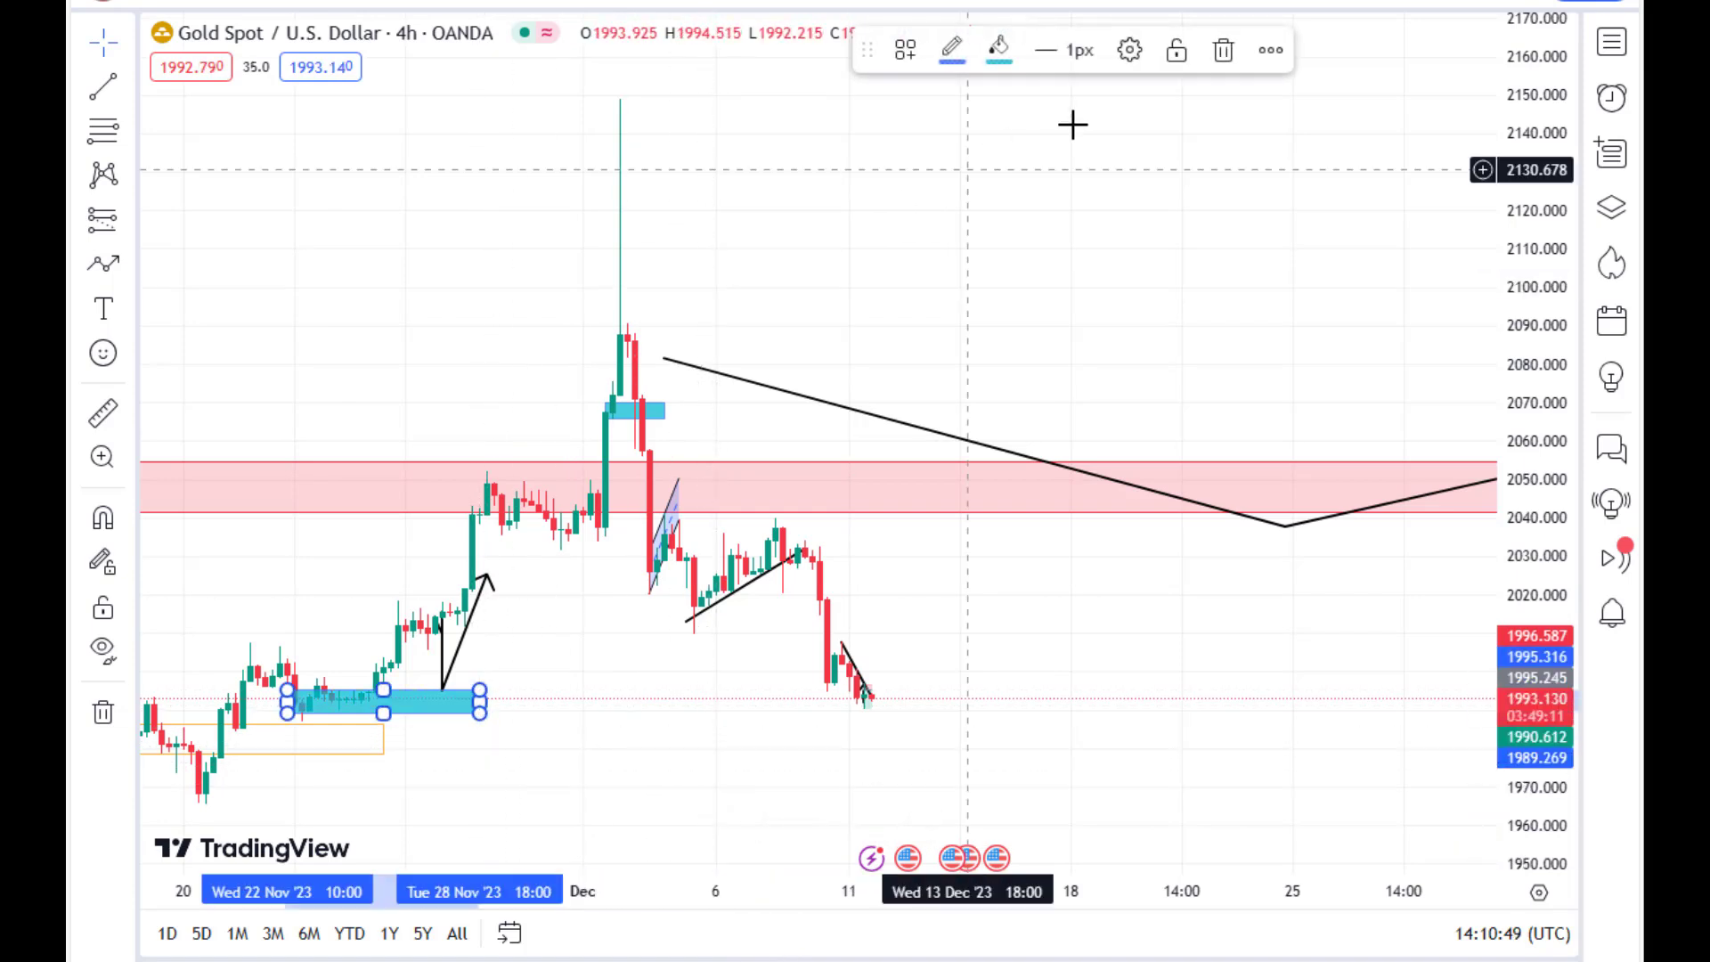
left_click(1226, 51)
Switch the gold chart back to the 1-hour interval and examine the latest drop
left_click_drag(1119, 199, 966, 222)
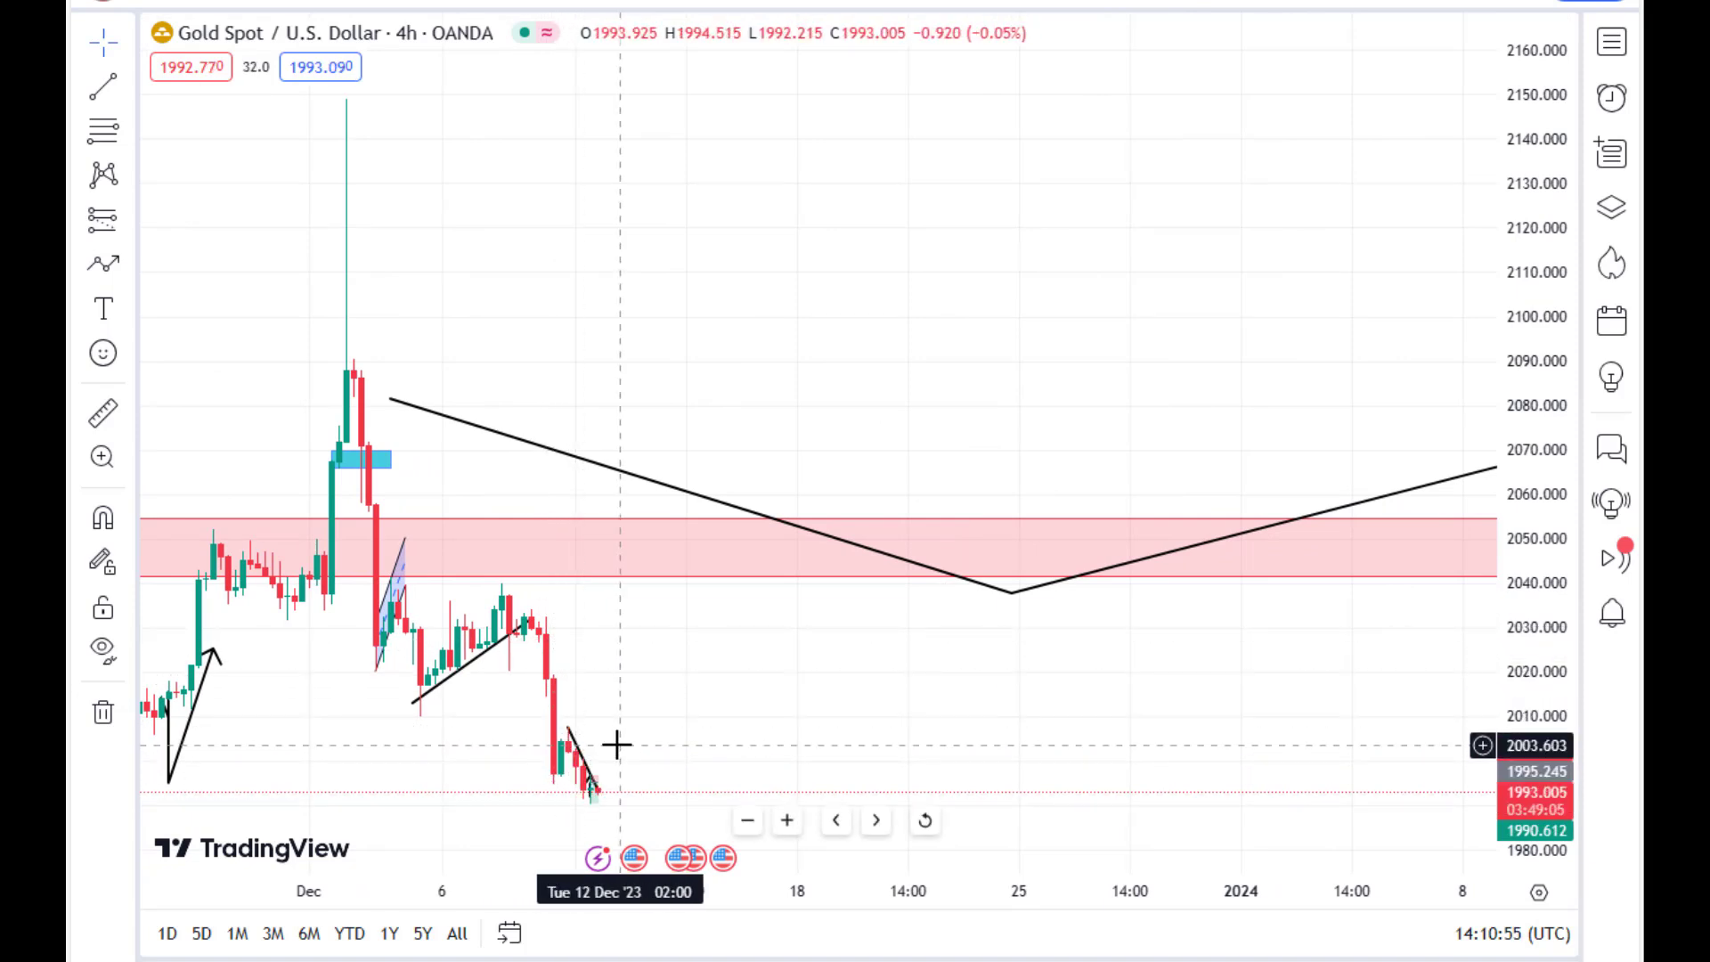
left_click_drag(616, 744, 979, 687)
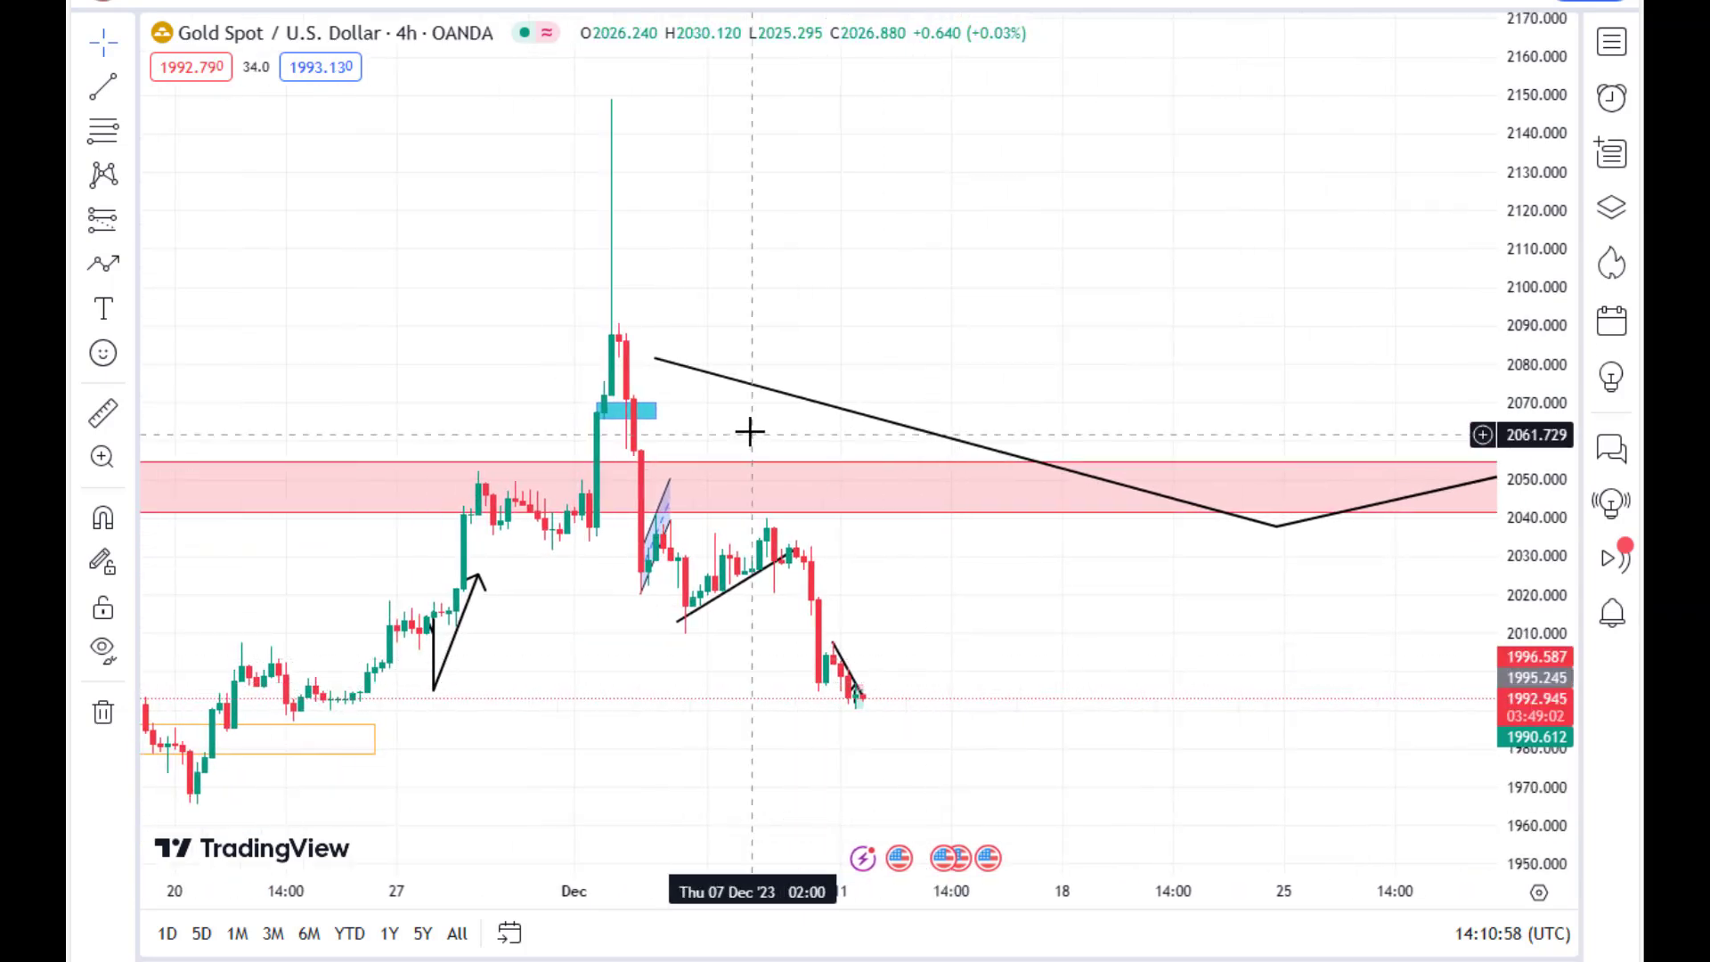
left_click(343, 2)
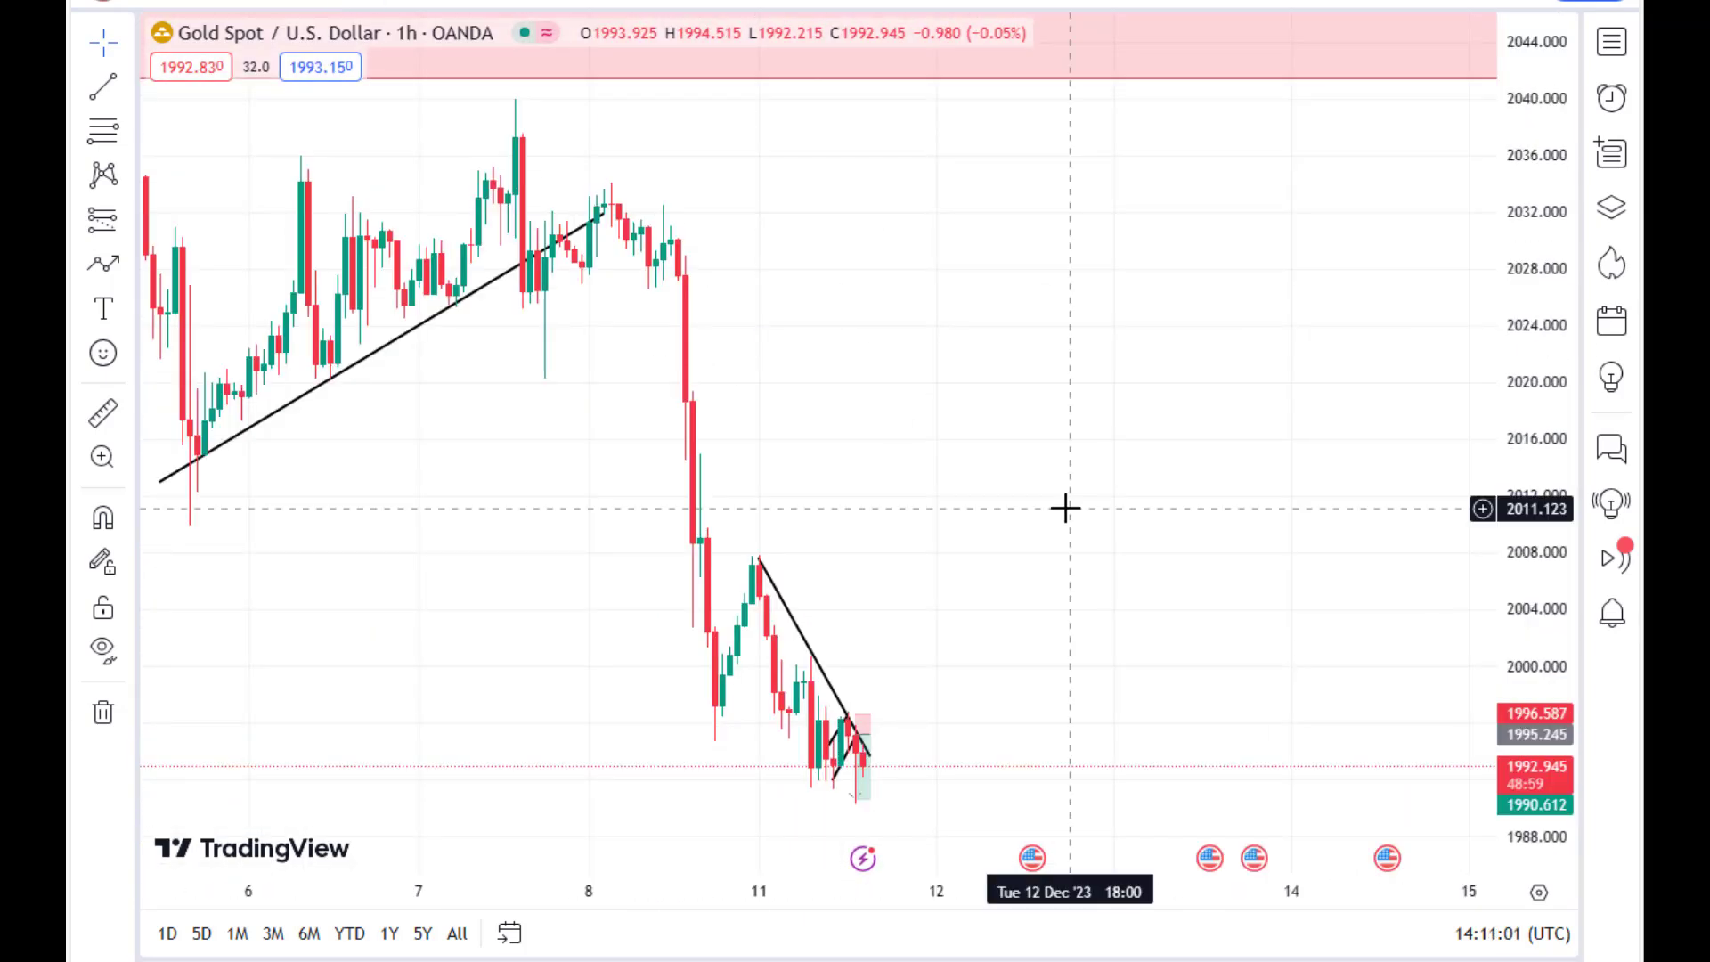
left_click_drag(1023, 520, 954, 535)
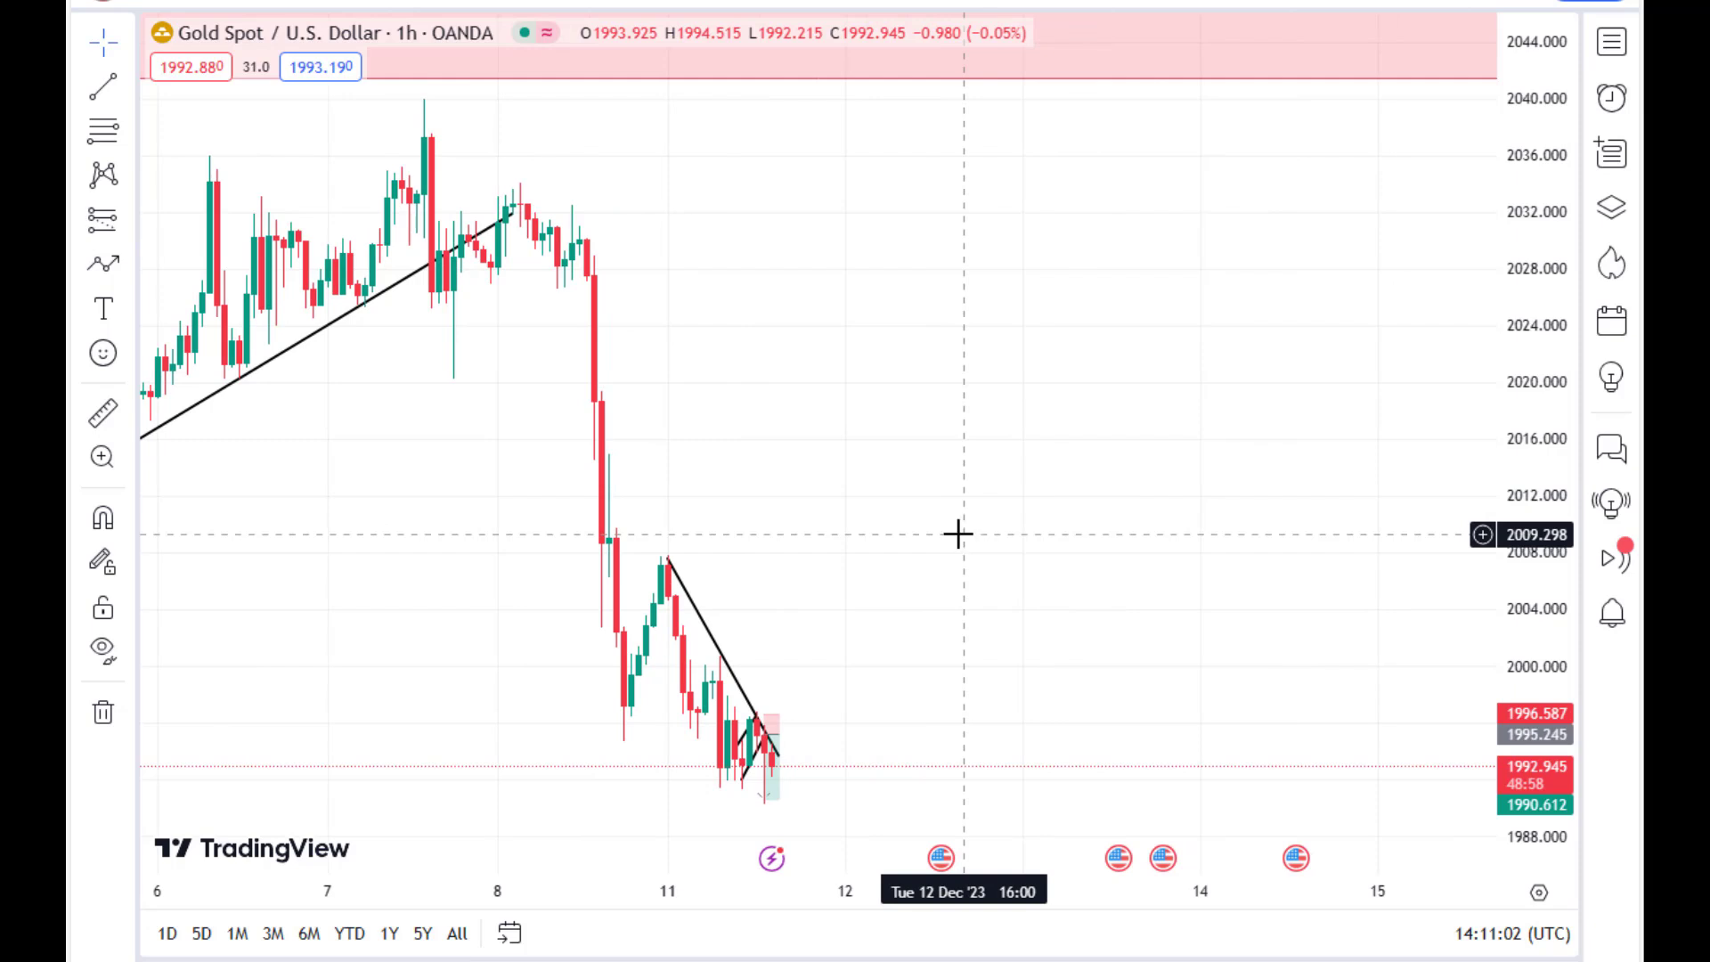
Switch the gold chart to the 30-minute interval and examine the decline below the descending trend line
left_click(405, 3)
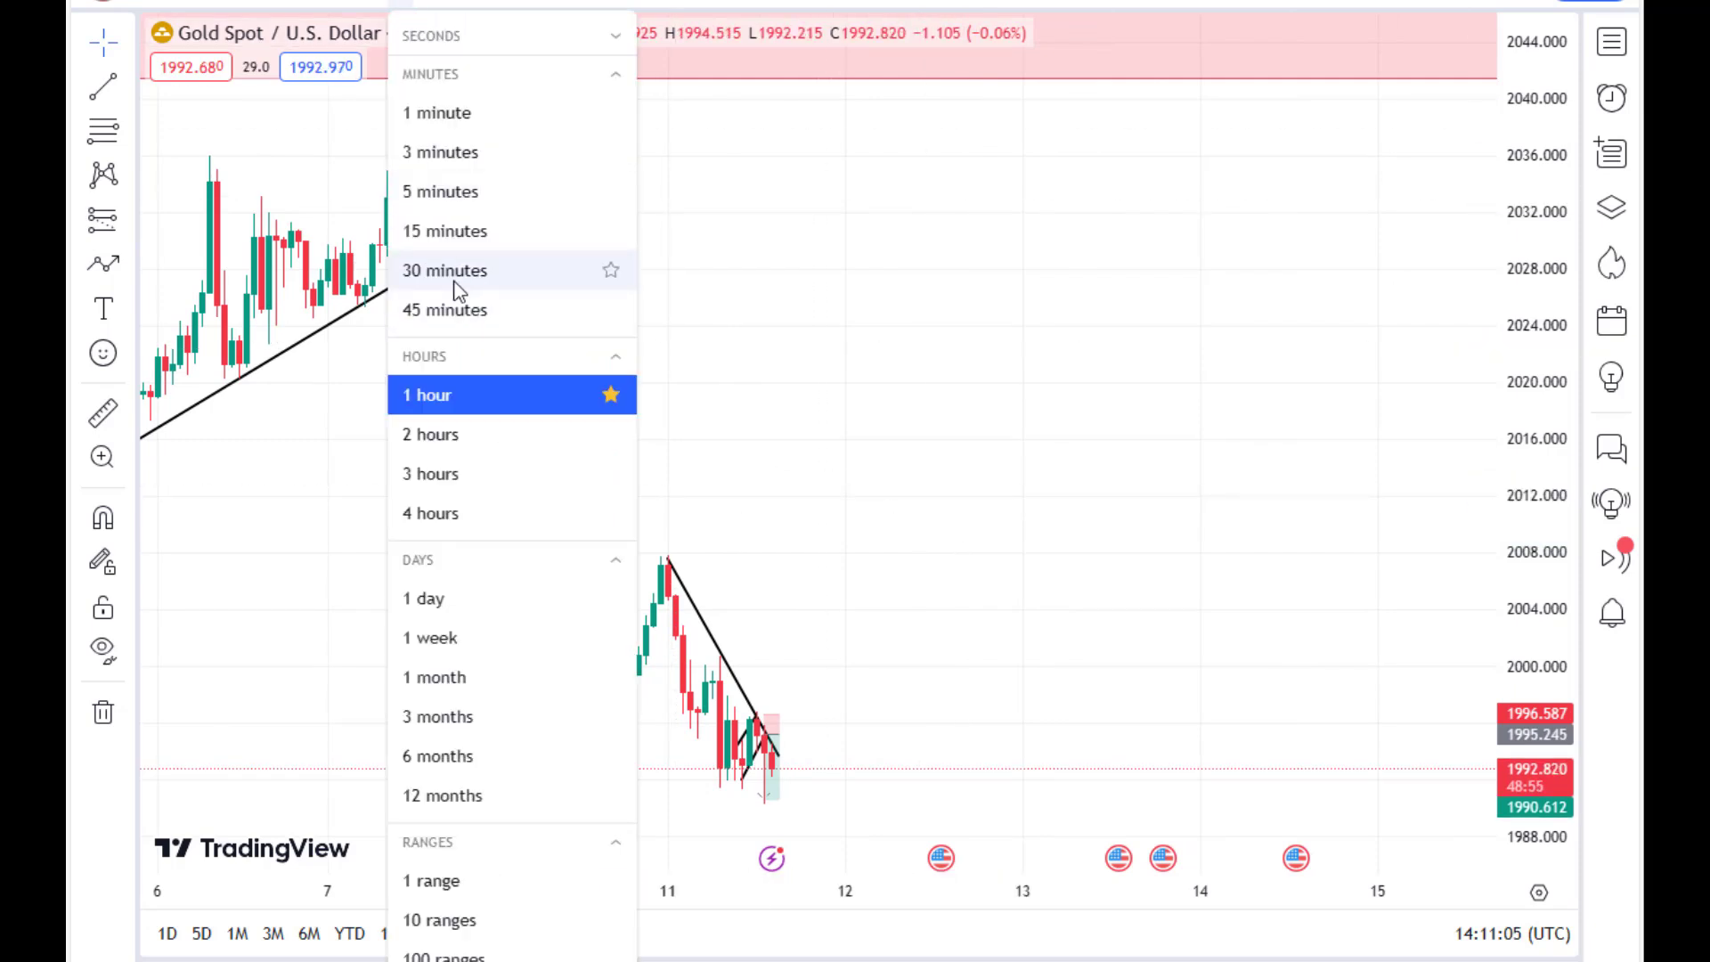
left_click(456, 275)
left_click_drag(705, 472, 580, 462)
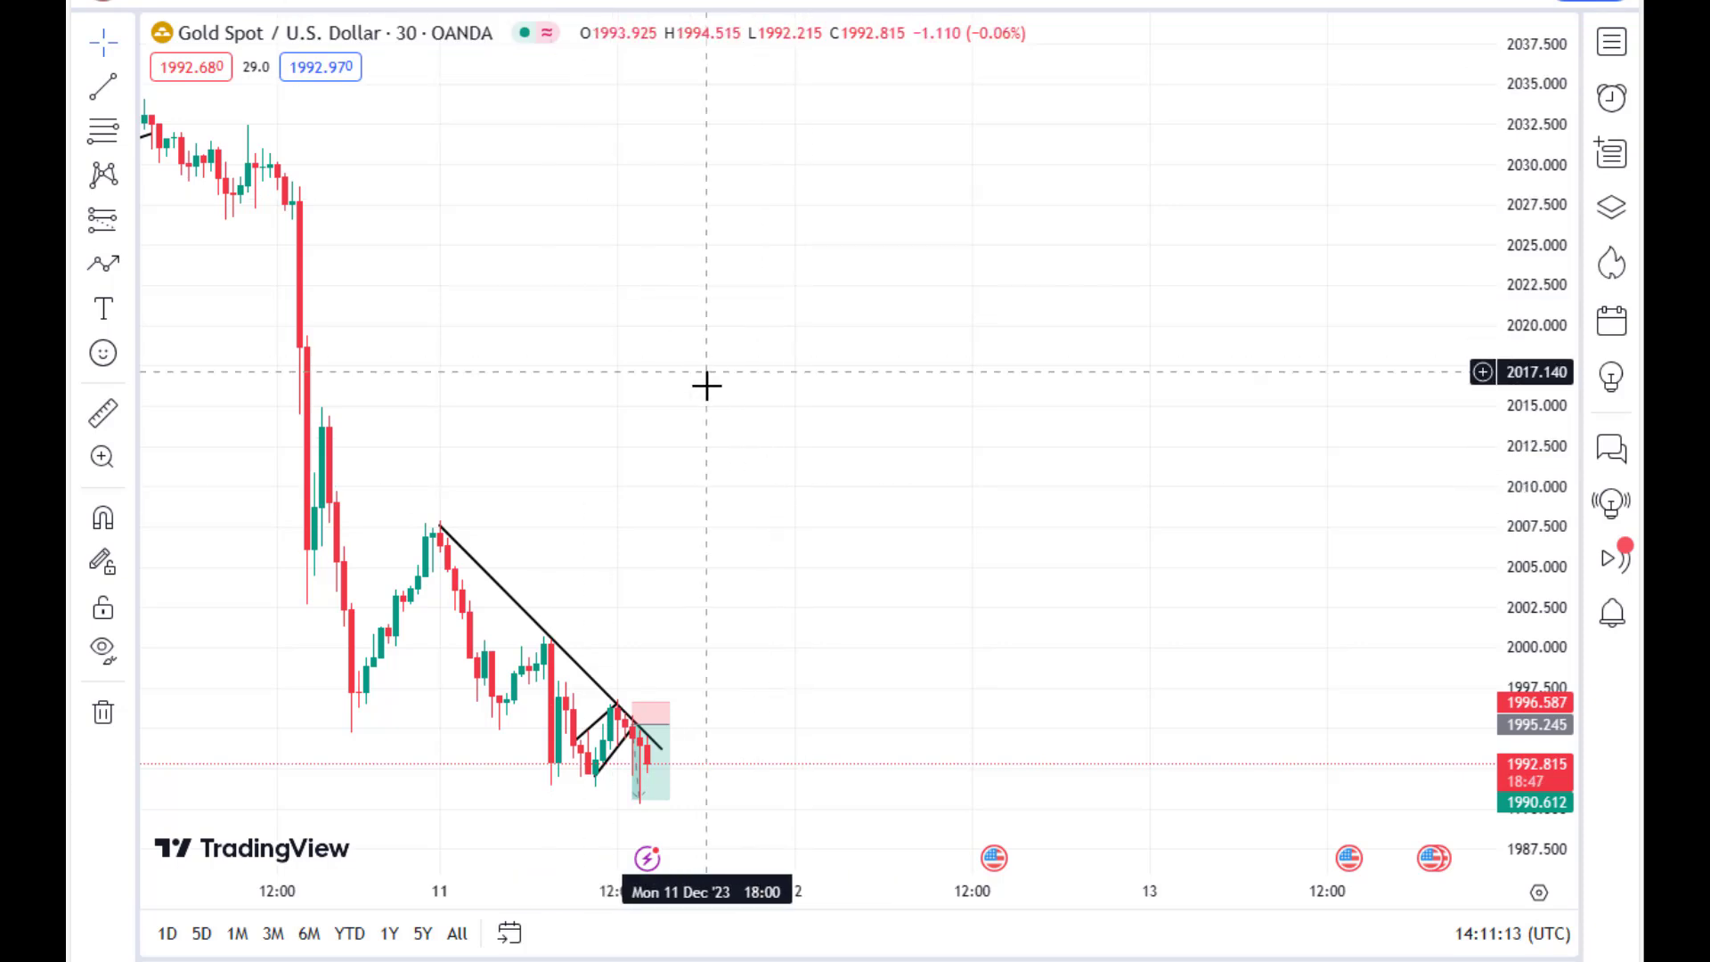
left_click_drag(706, 386, 650, 279)
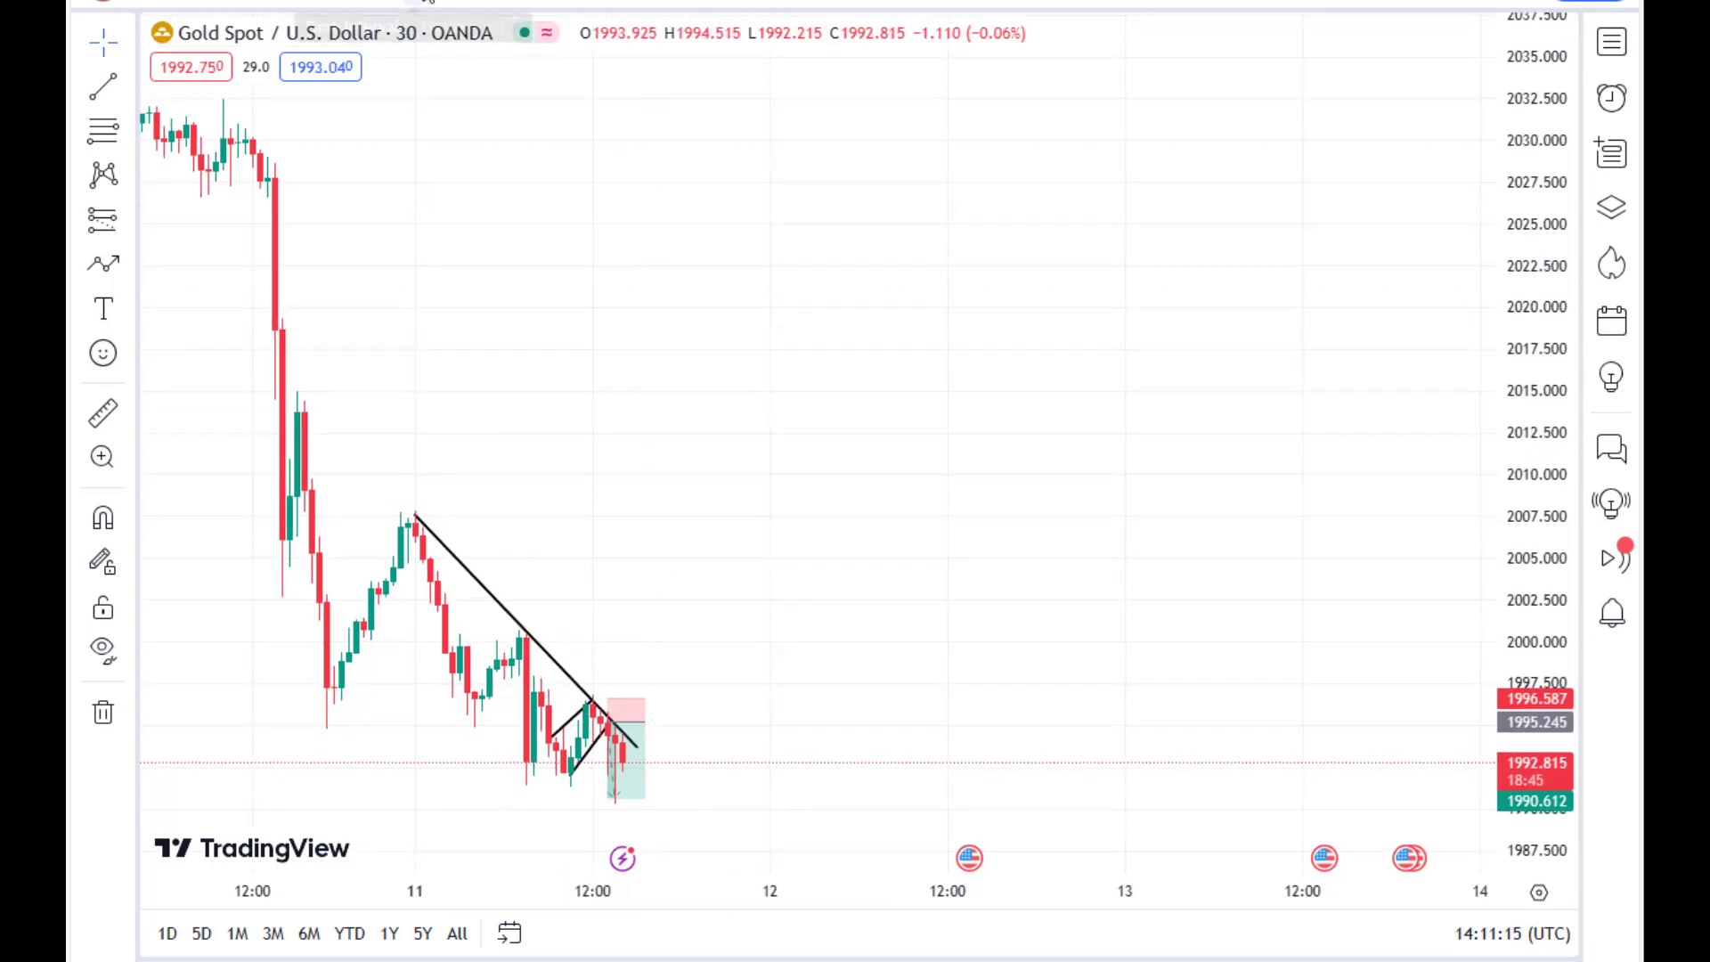
Switch the gold chart to the 15-minute interval and examine the short position around the latest candles
left_click(427, 2)
left_click(460, 231)
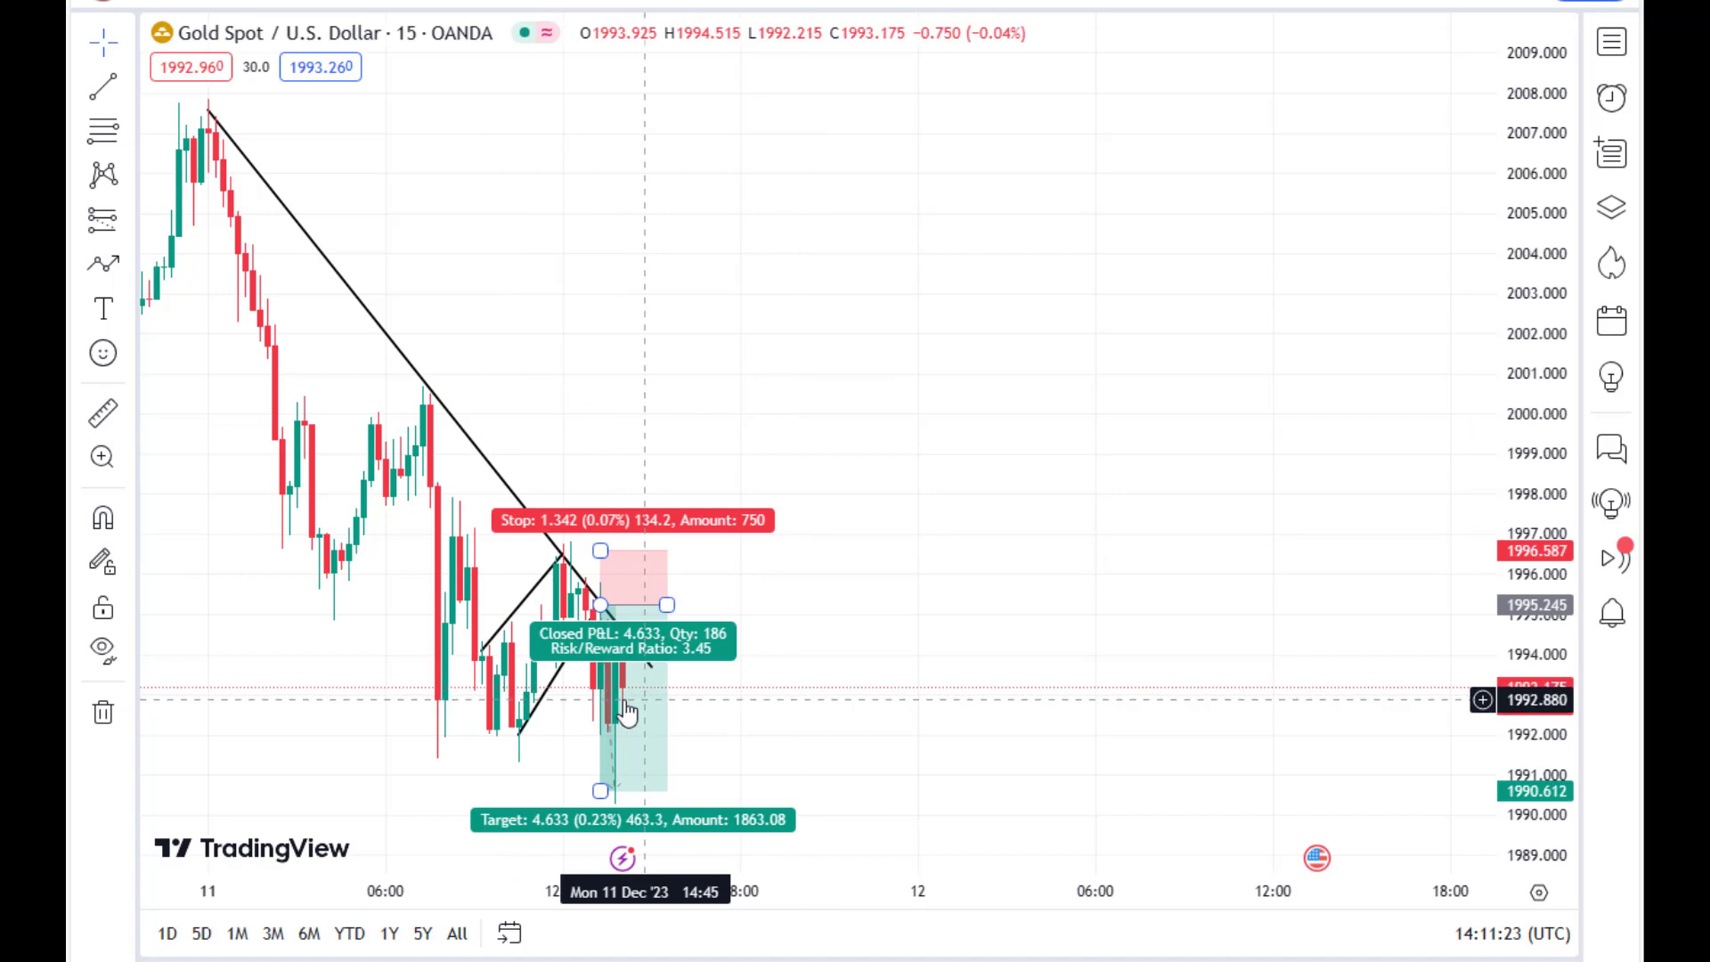
left_click_drag(926, 654, 909, 611)
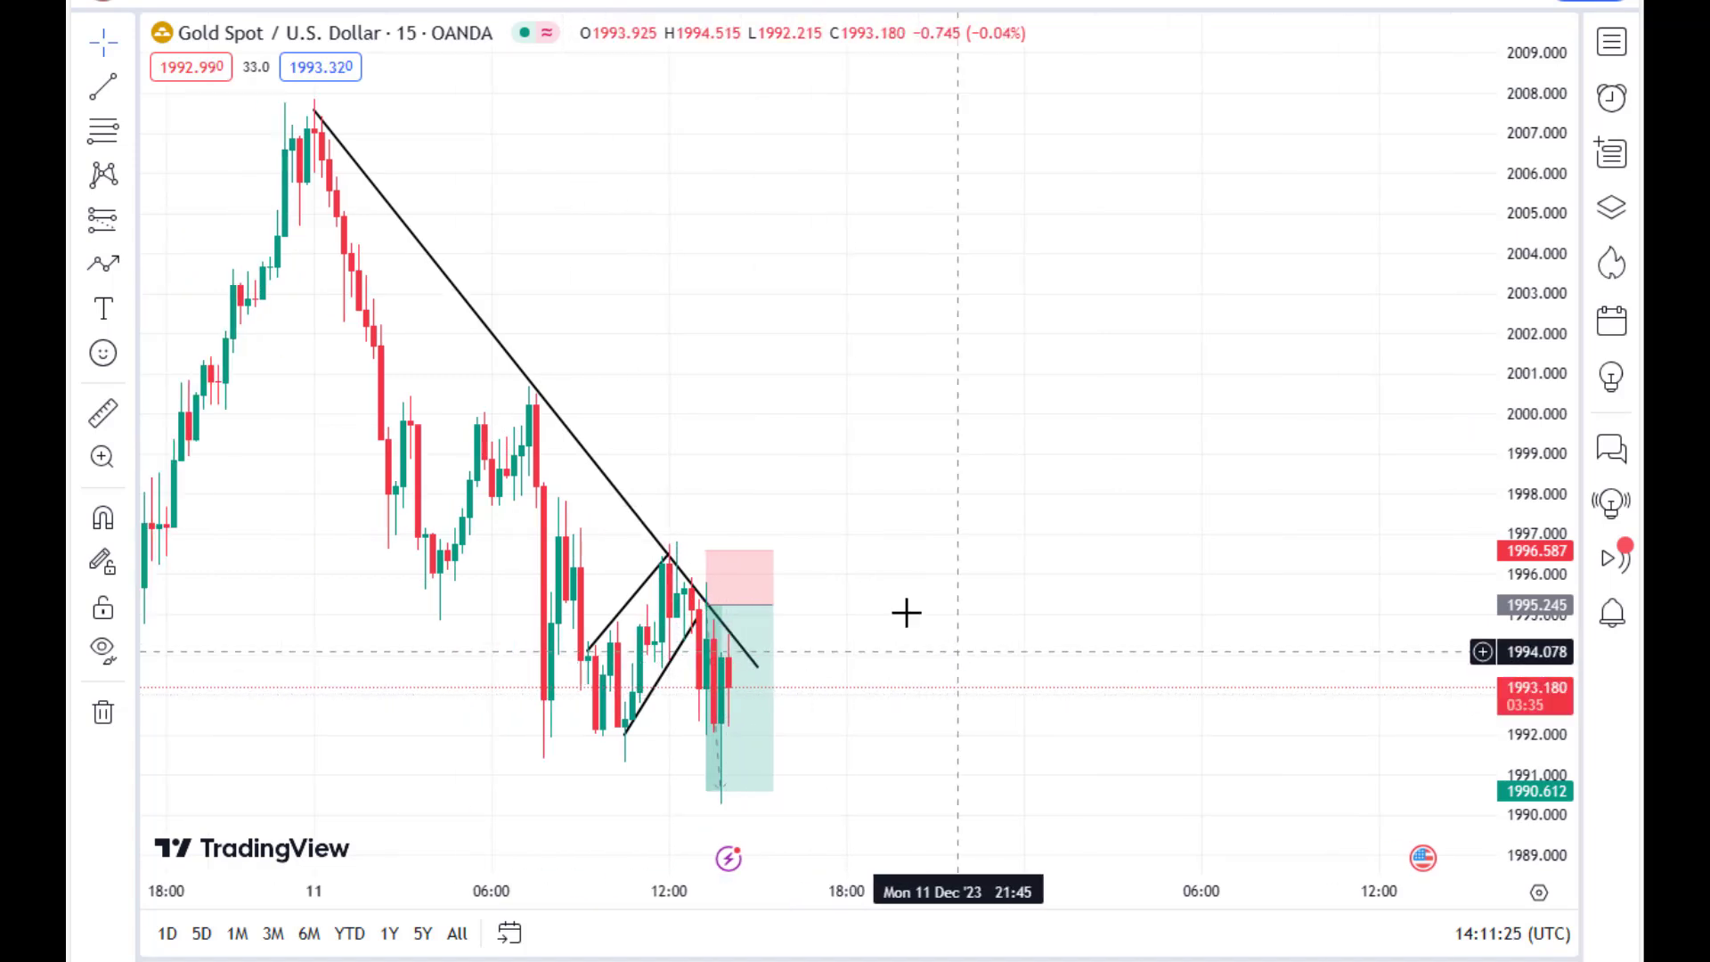
Draw a zigzag forecast path from the latest candle down to about 1989, rebounding in steps and ending near 1989.3
left_click(105, 269)
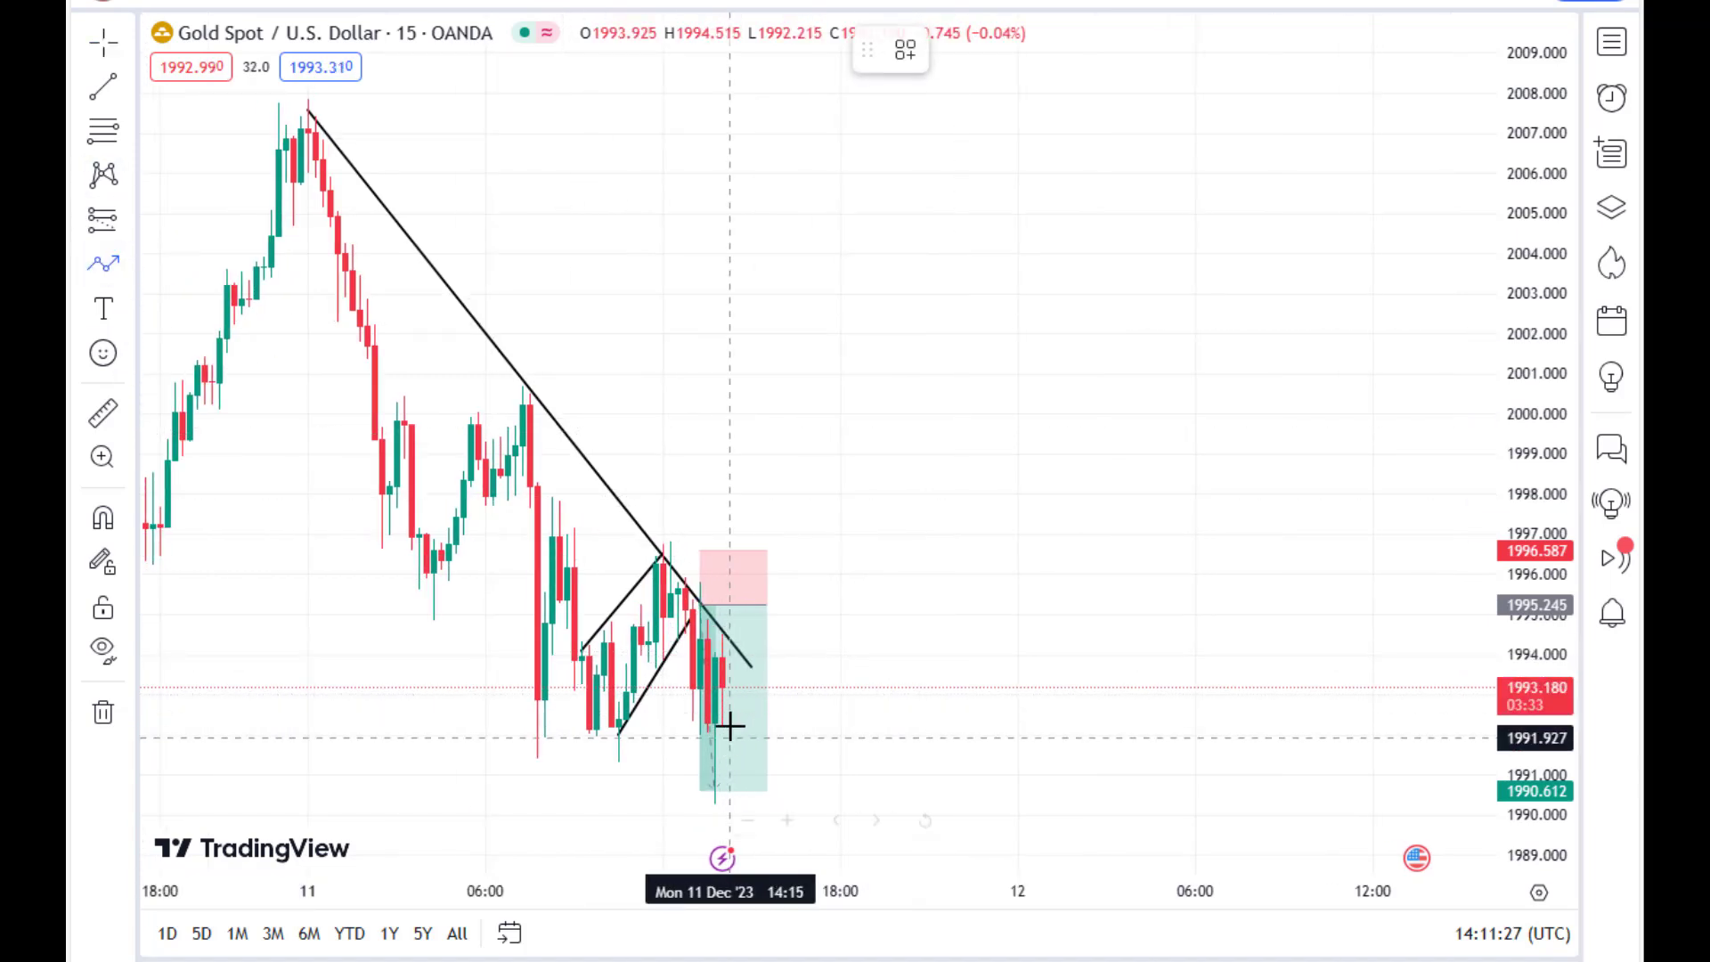
left_click(722, 670)
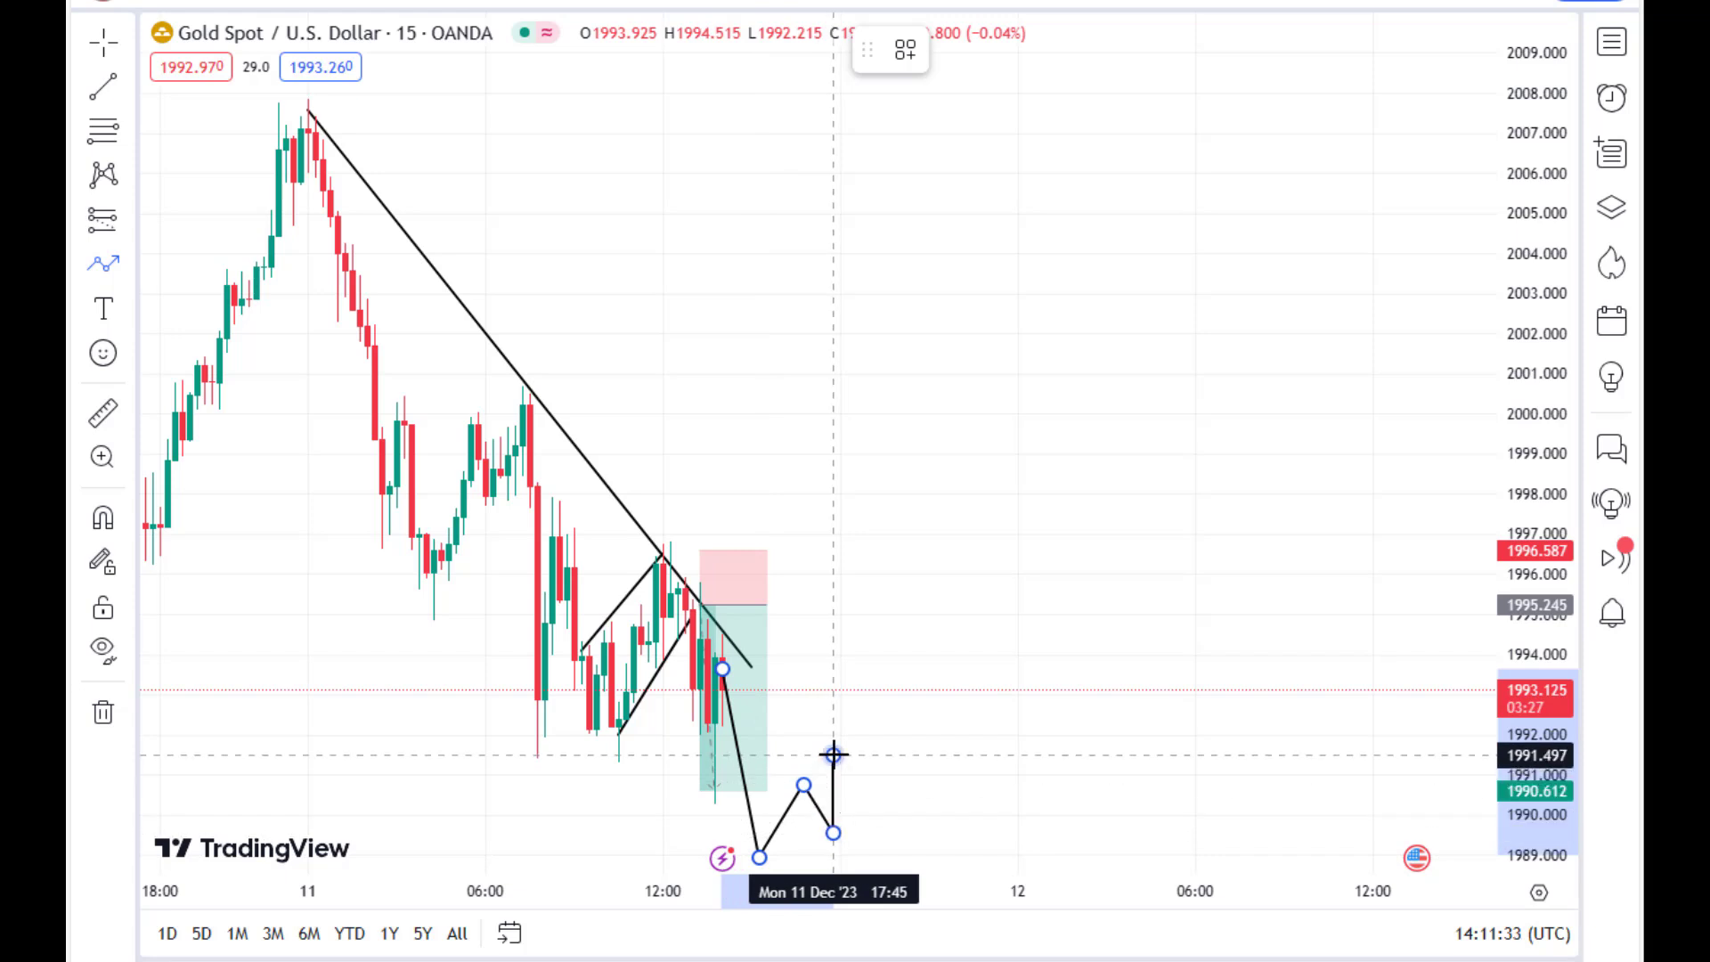
left_click(834, 755)
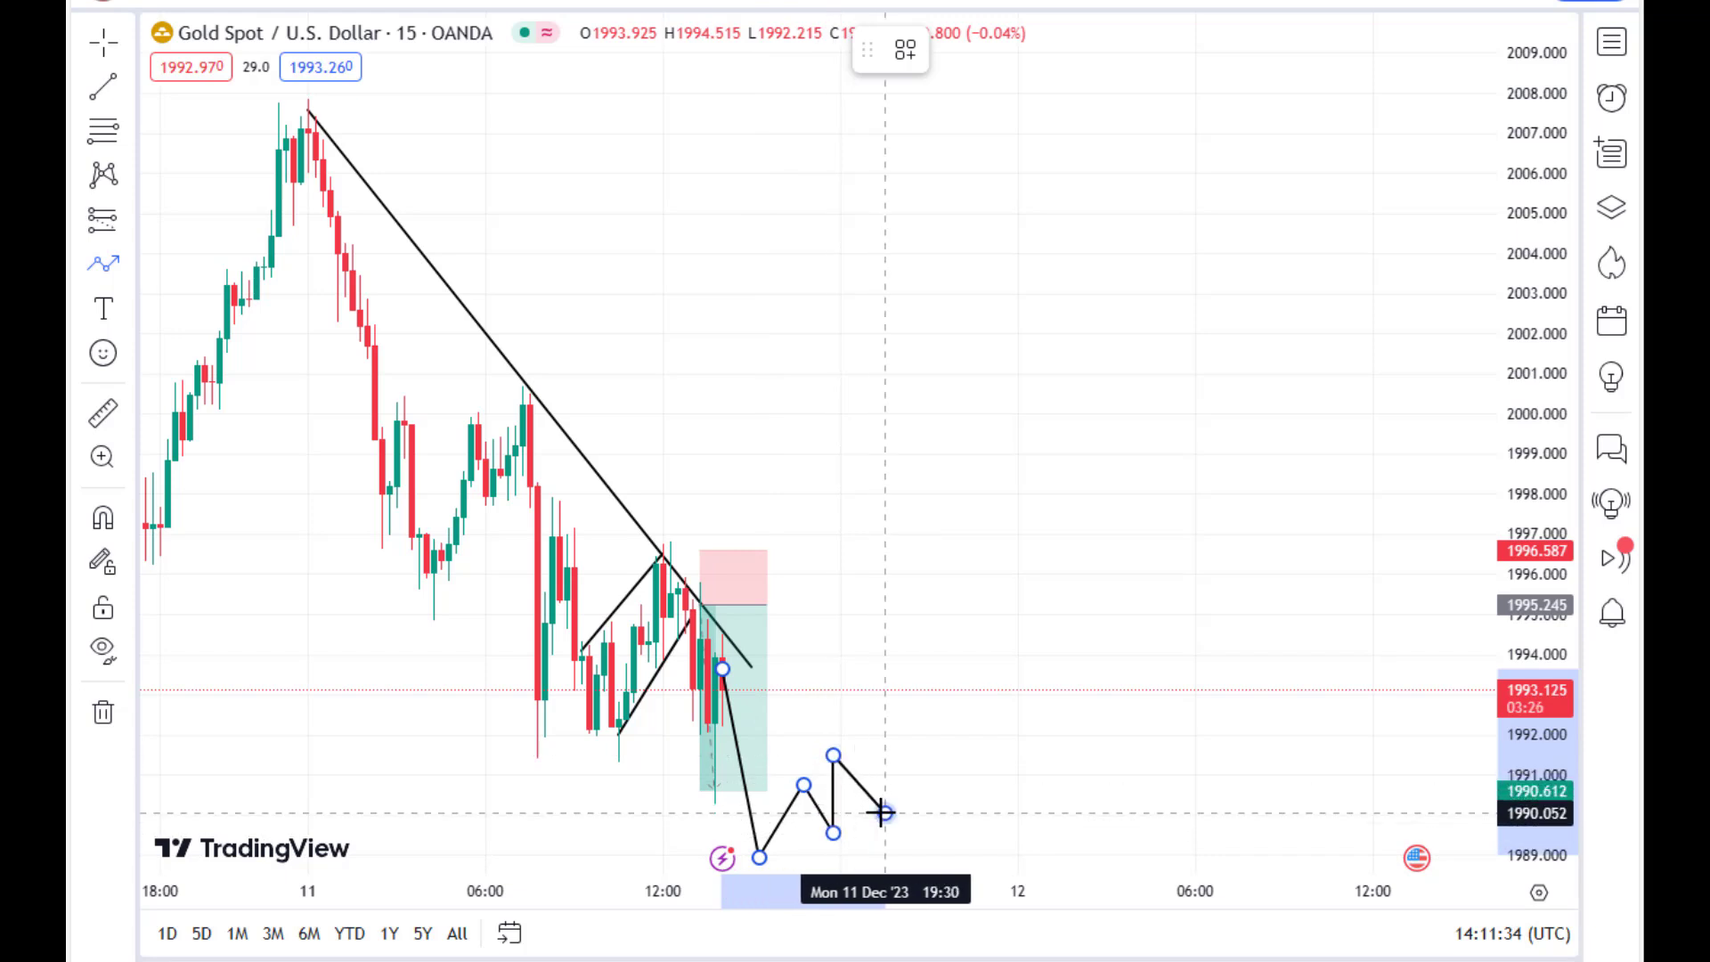
double_click(917, 844)
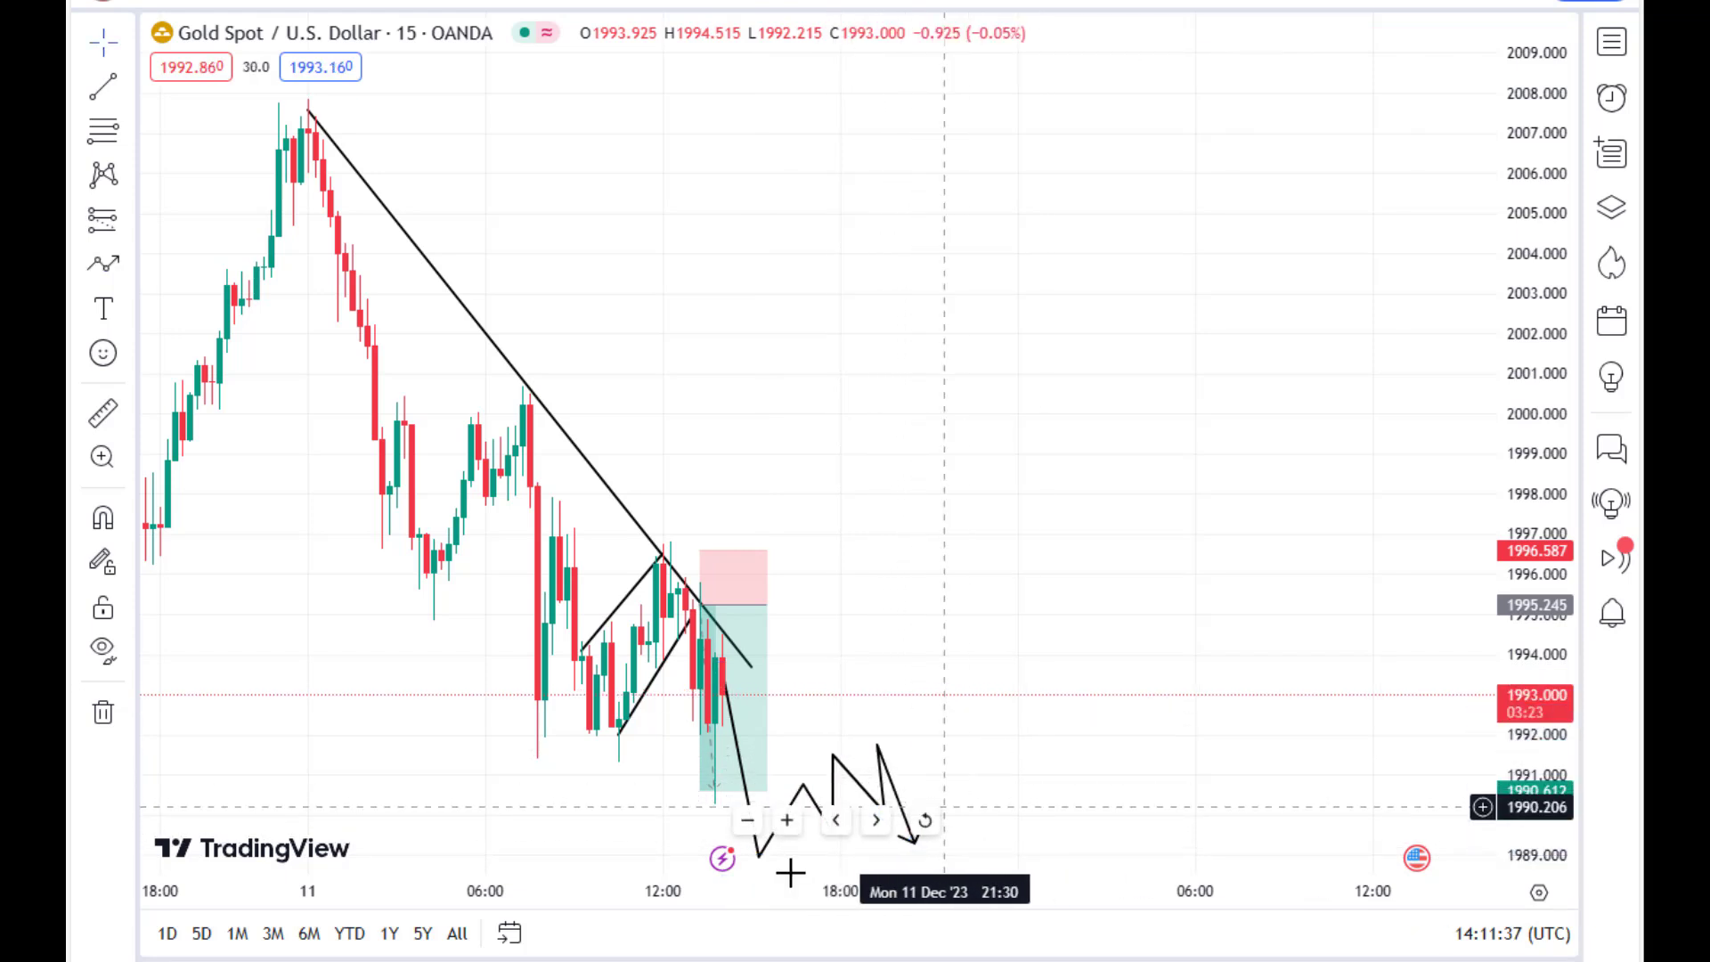
Extend the lower end of the descending trend line to about 1991.8, above the zigzag forecast path
left_click_drag(753, 668, 848, 745)
left_click(923, 696)
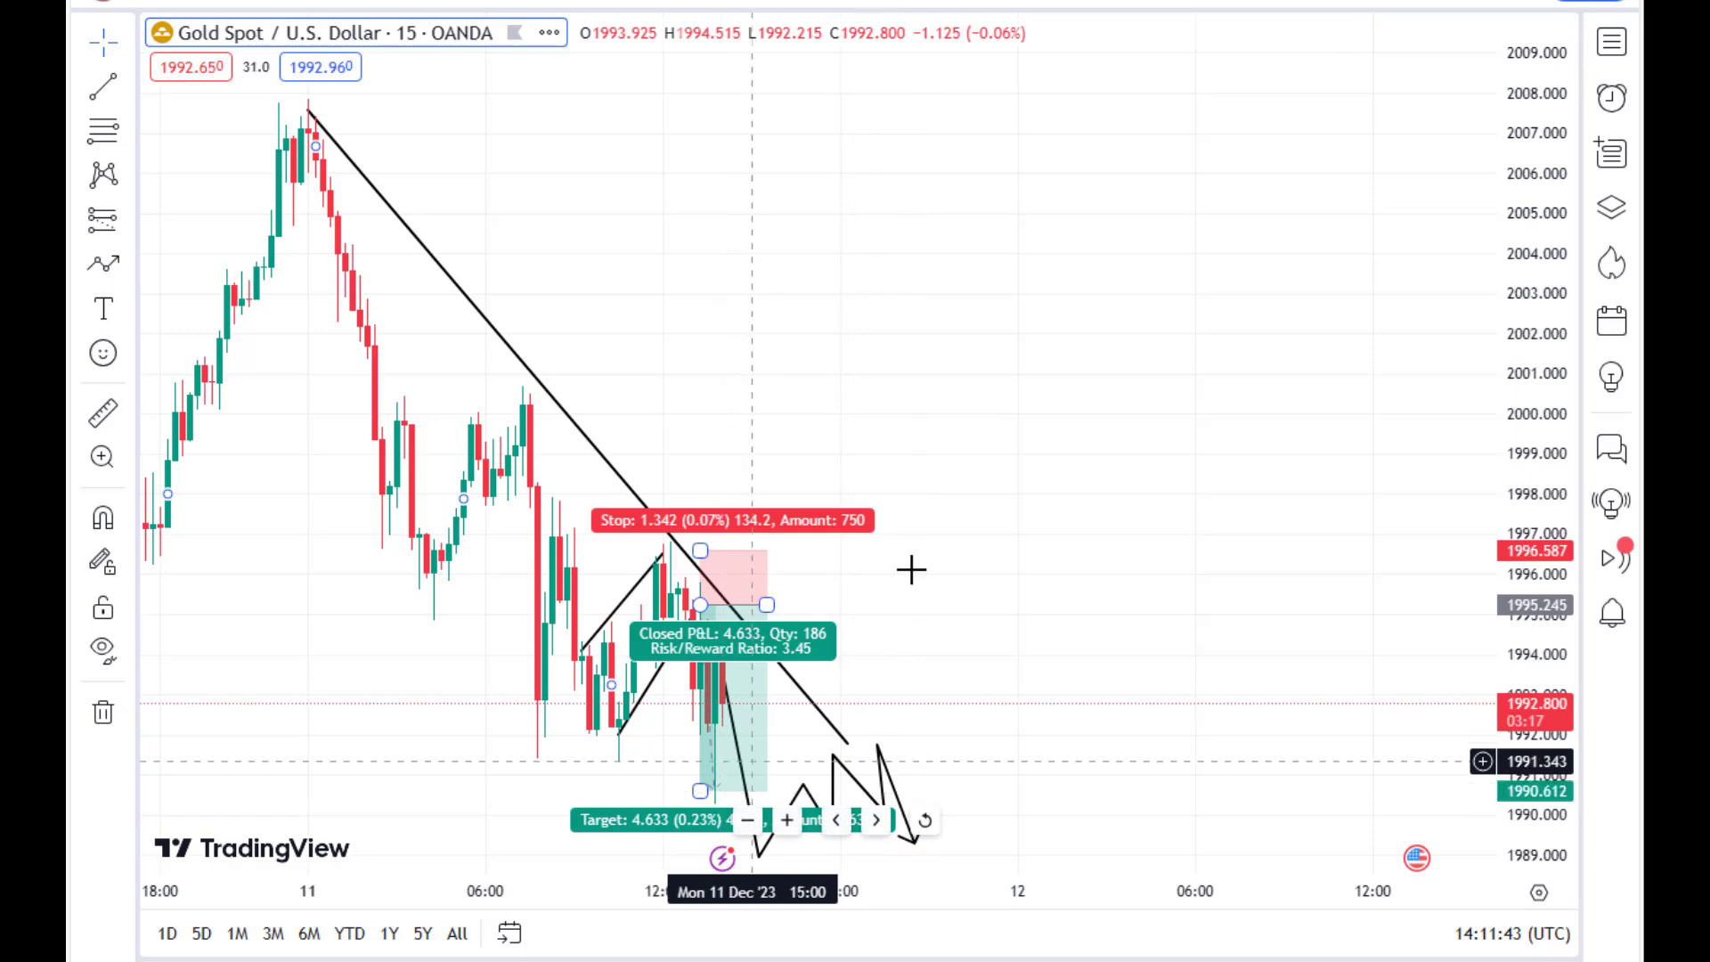
left_click_drag(1063, 525, 1271, 513)
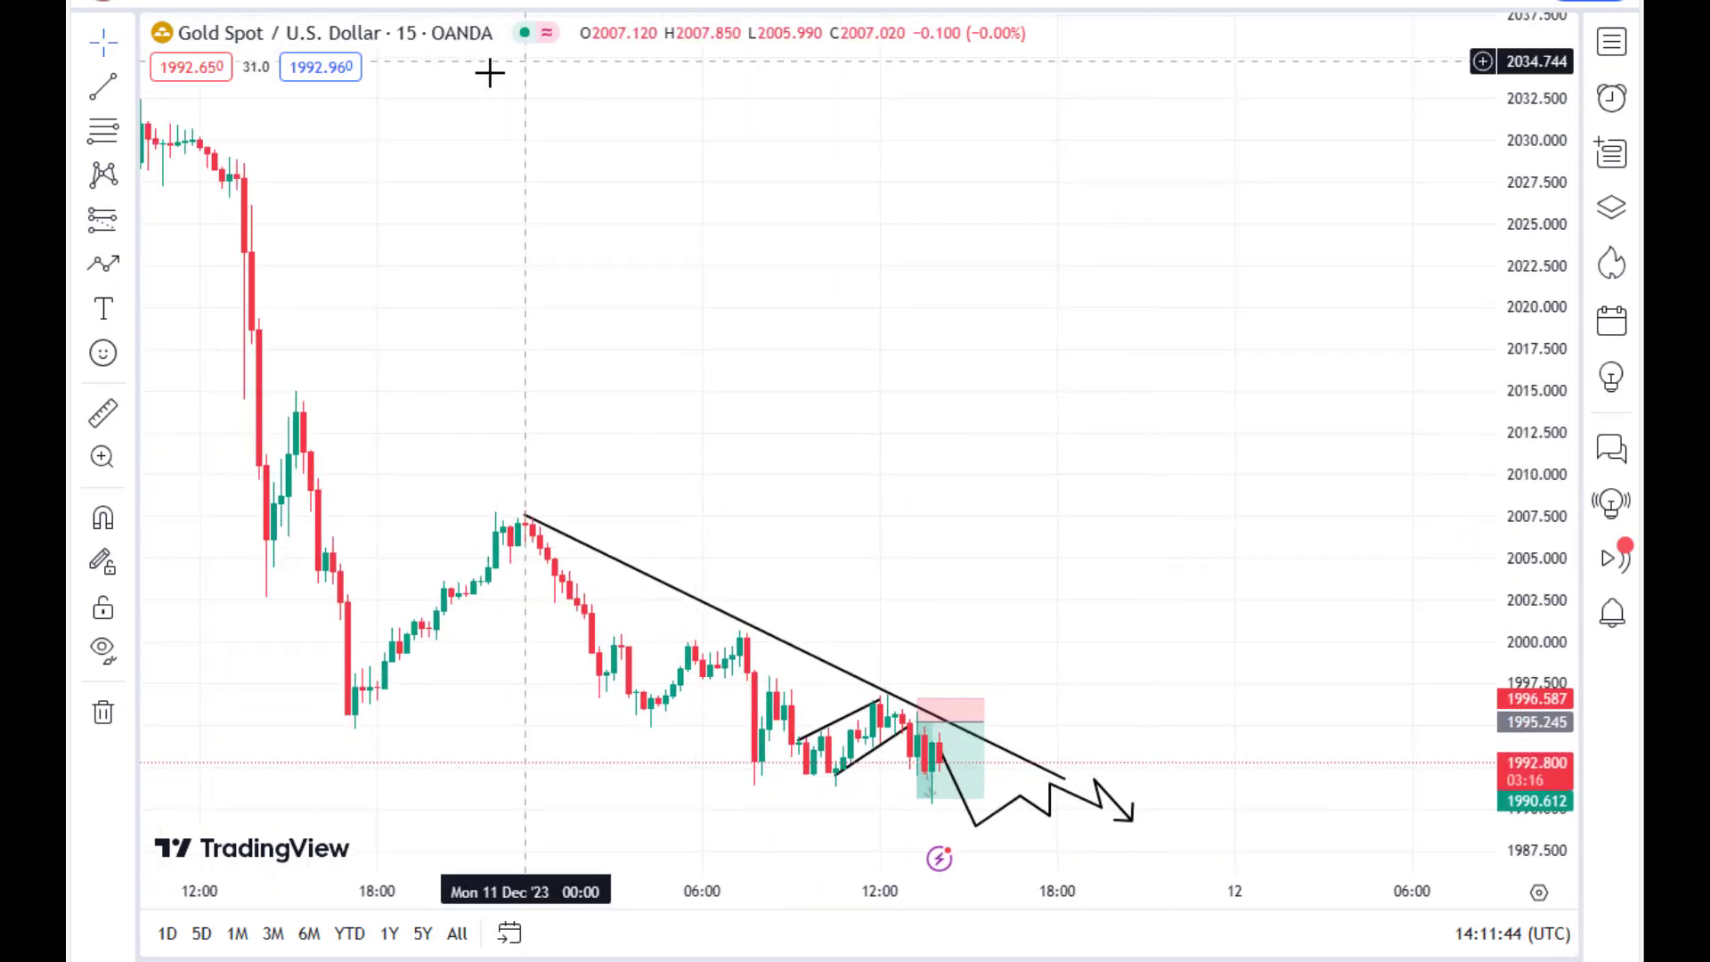
Switch the chart to the 1-hour interval and examine the wider decline since early December
left_click(344, 2)
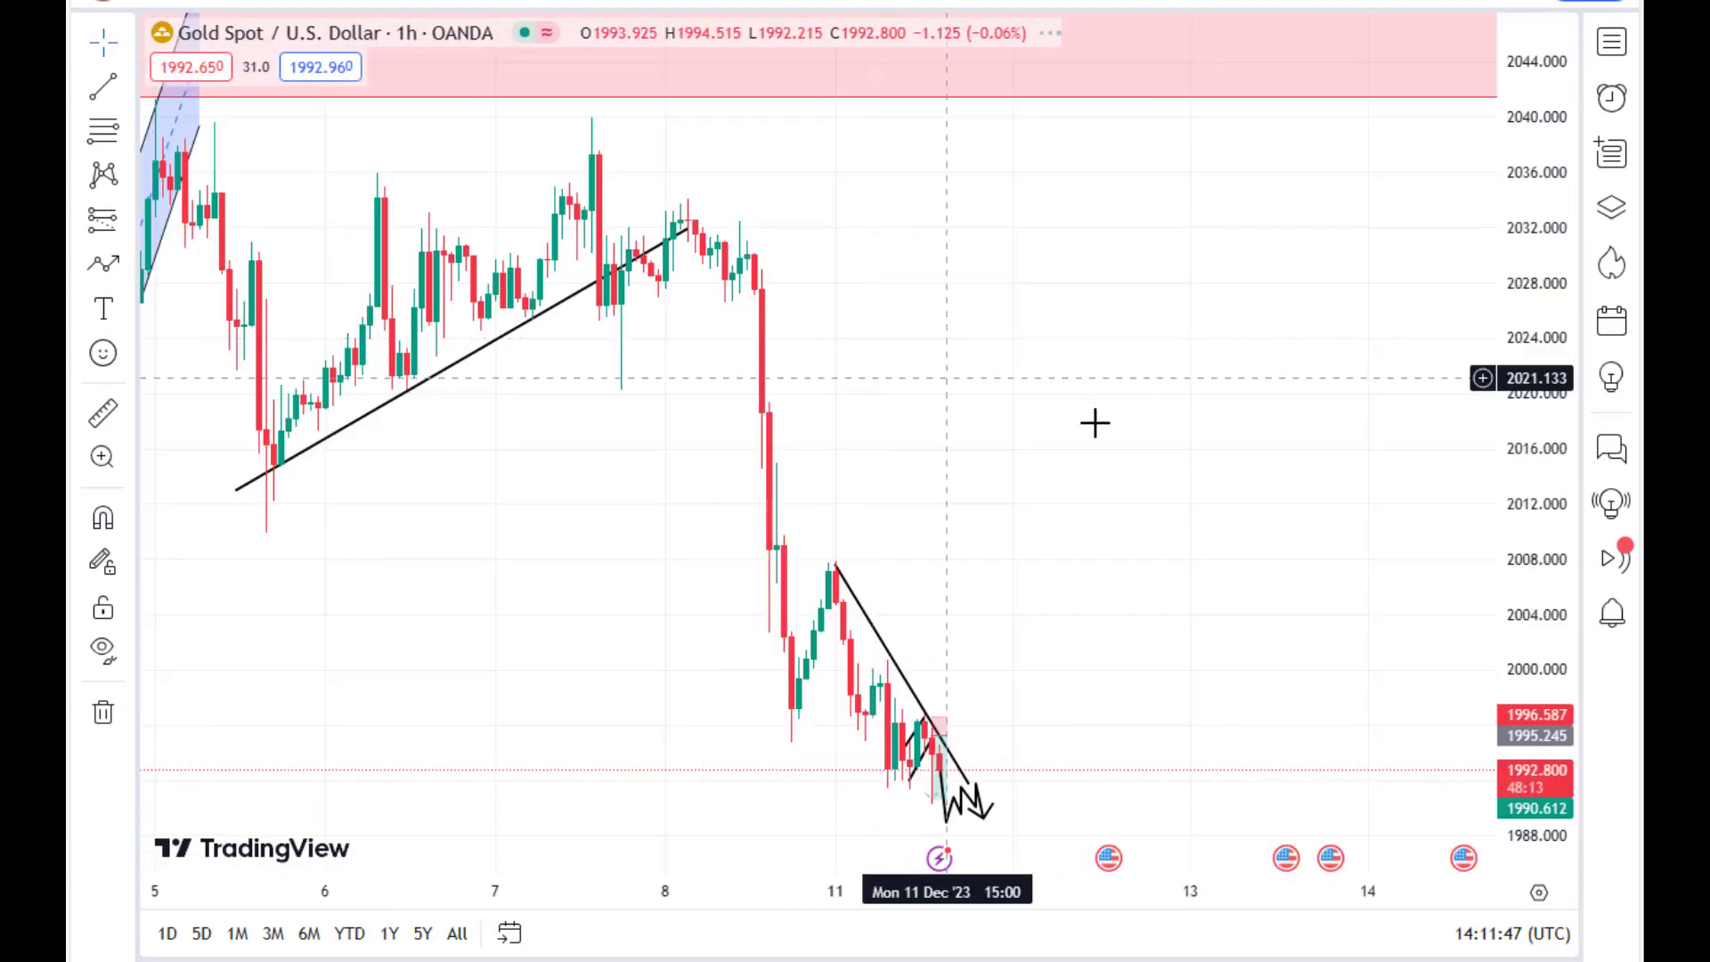
left_click_drag(1126, 435, 832, 340)
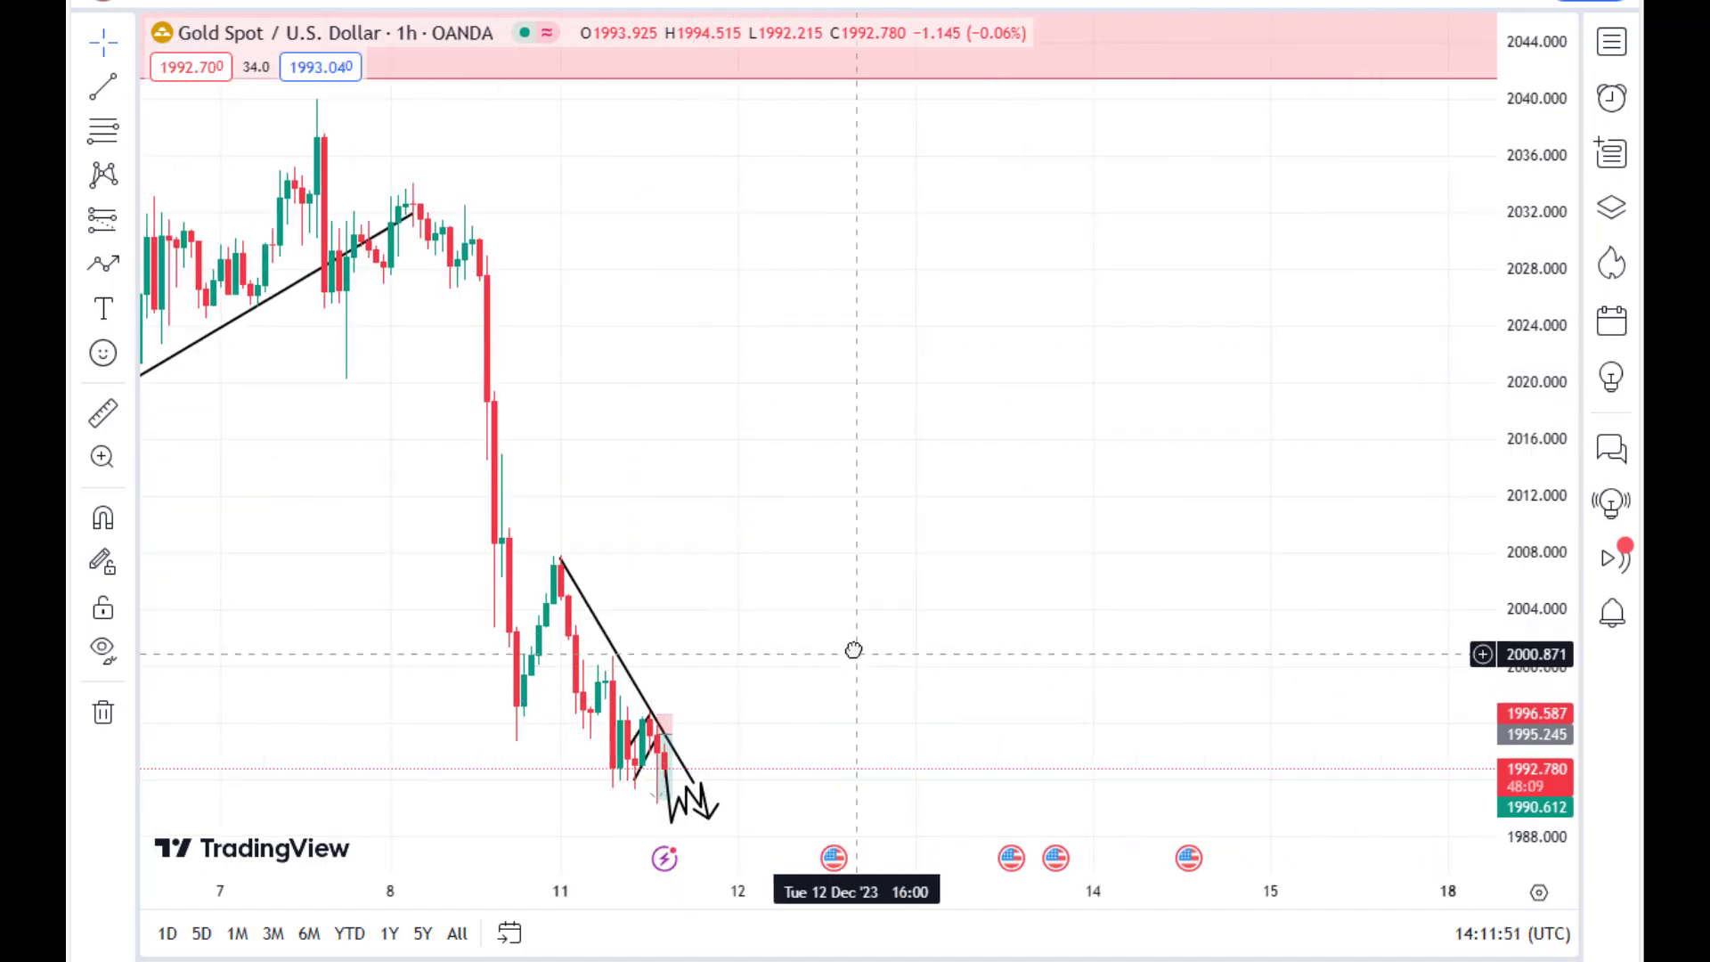
scroll(1069, 615, "down", 3)
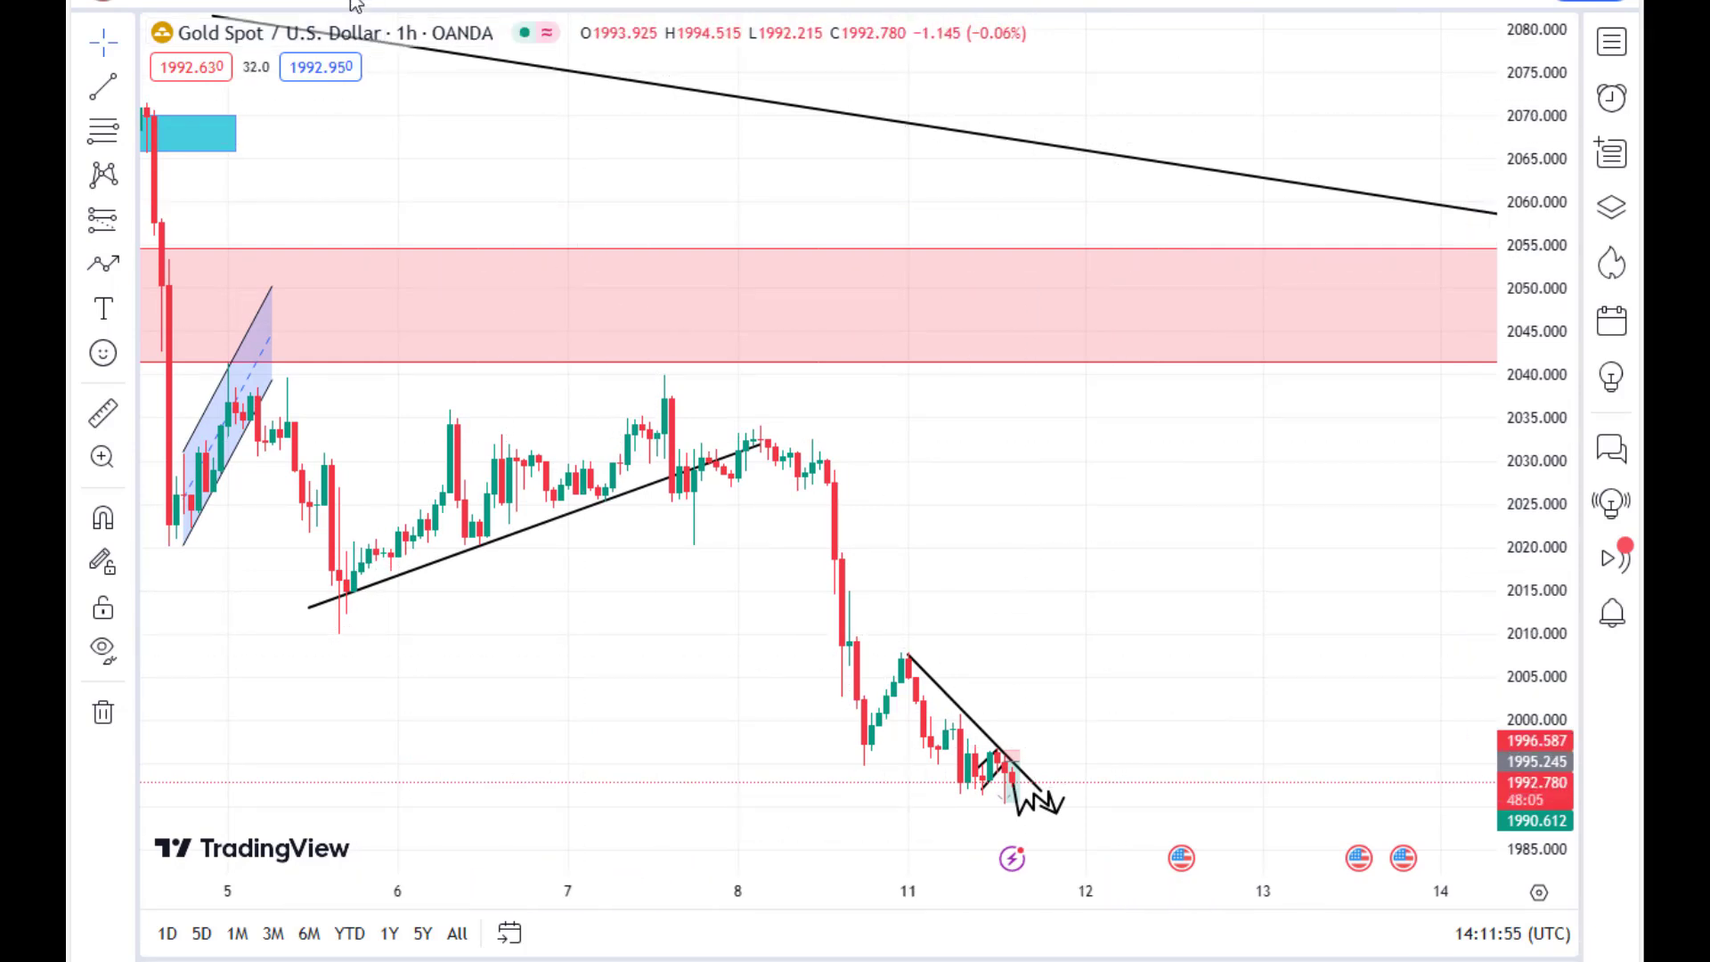
Switch the gold chart to the 4-hour interval
left_click(412, 4)
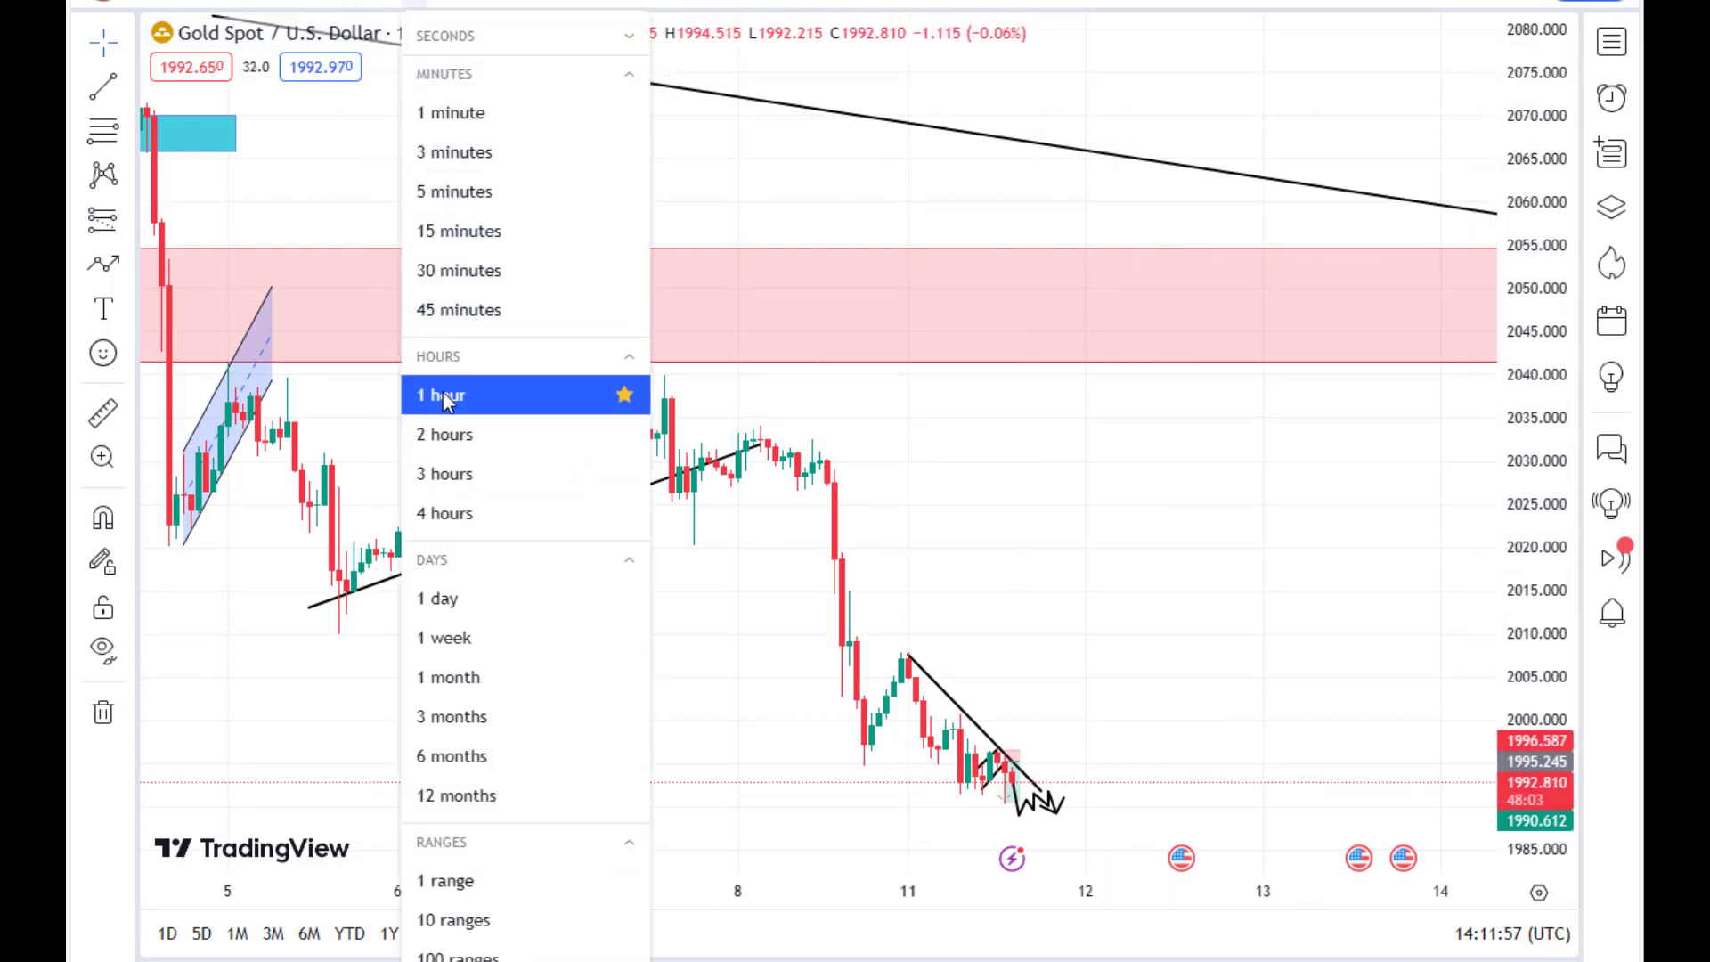
left_click(440, 520)
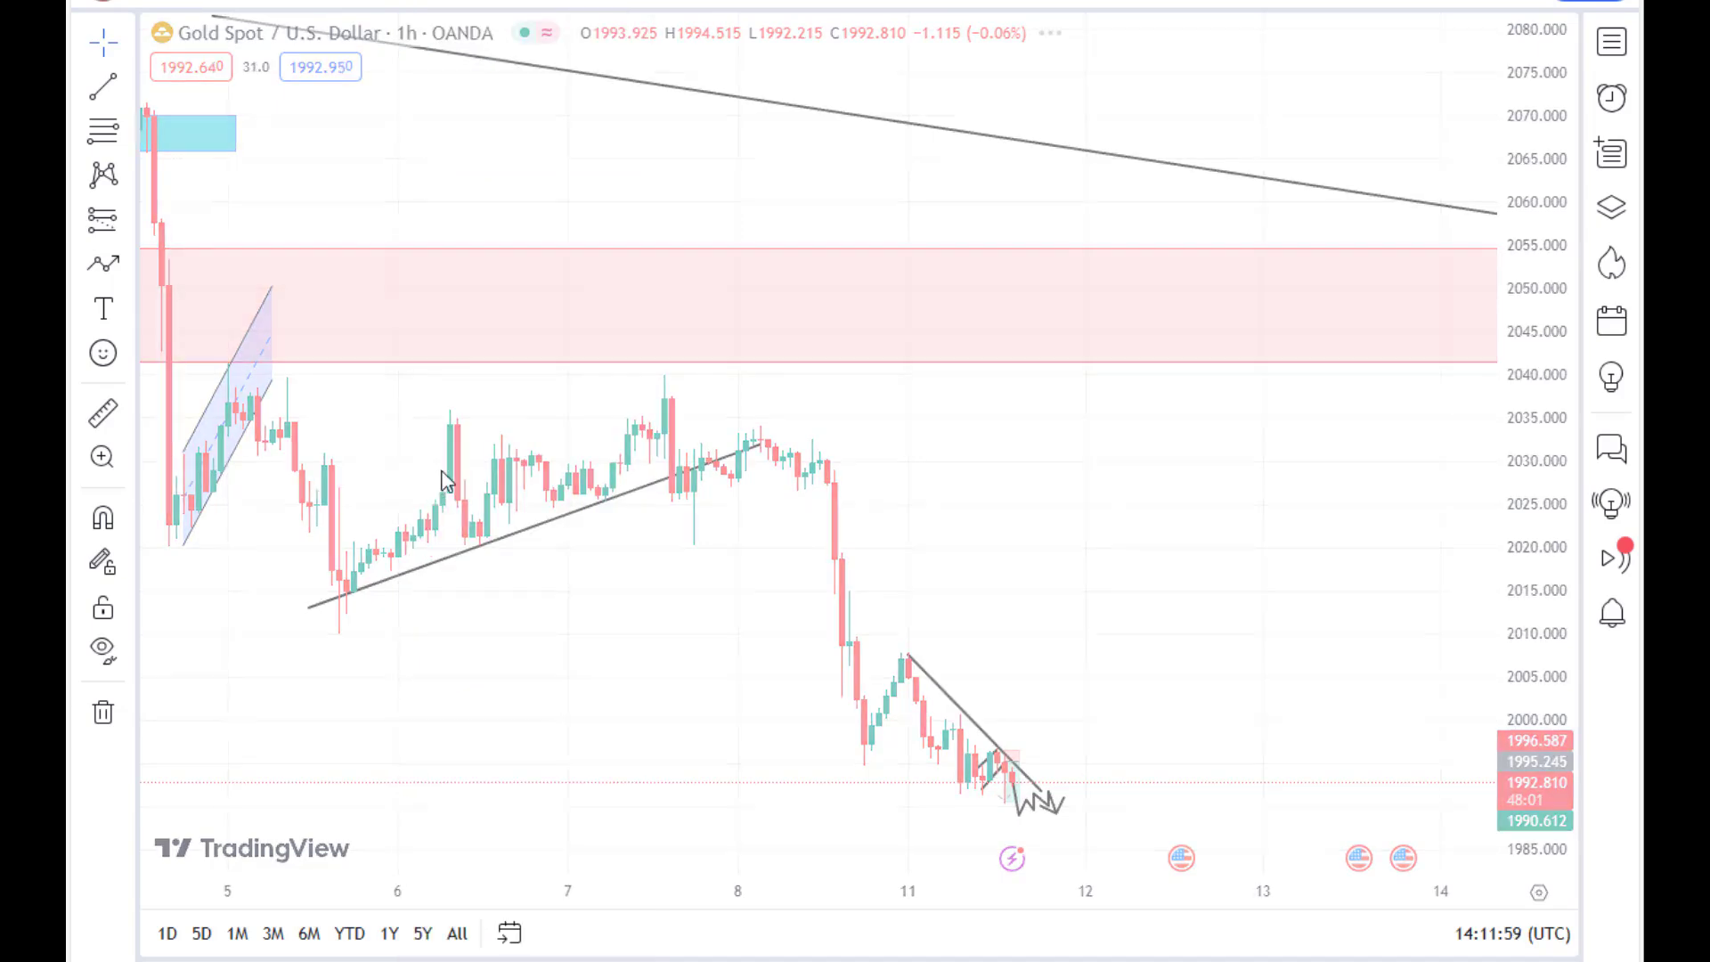
left_click_drag(457, 621, 431, 624)
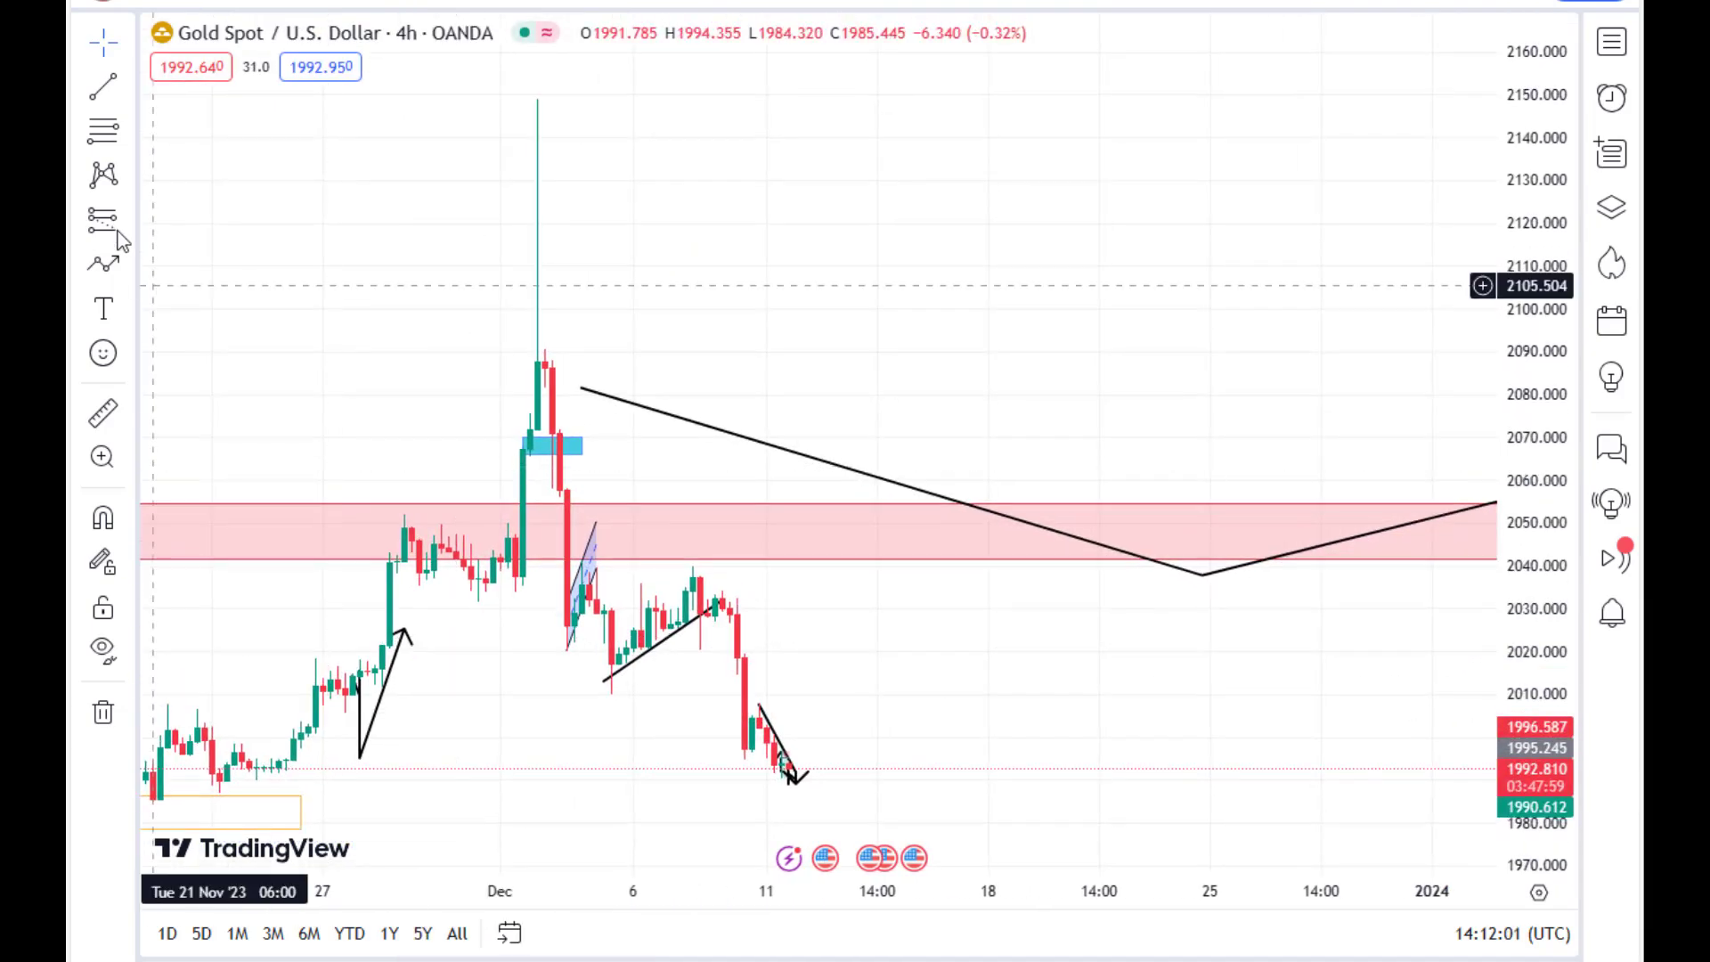
Draw a descending trend line along the December highs, from about 2058.9 on 5 December to about 1976 on 18 December
left_click(103, 87)
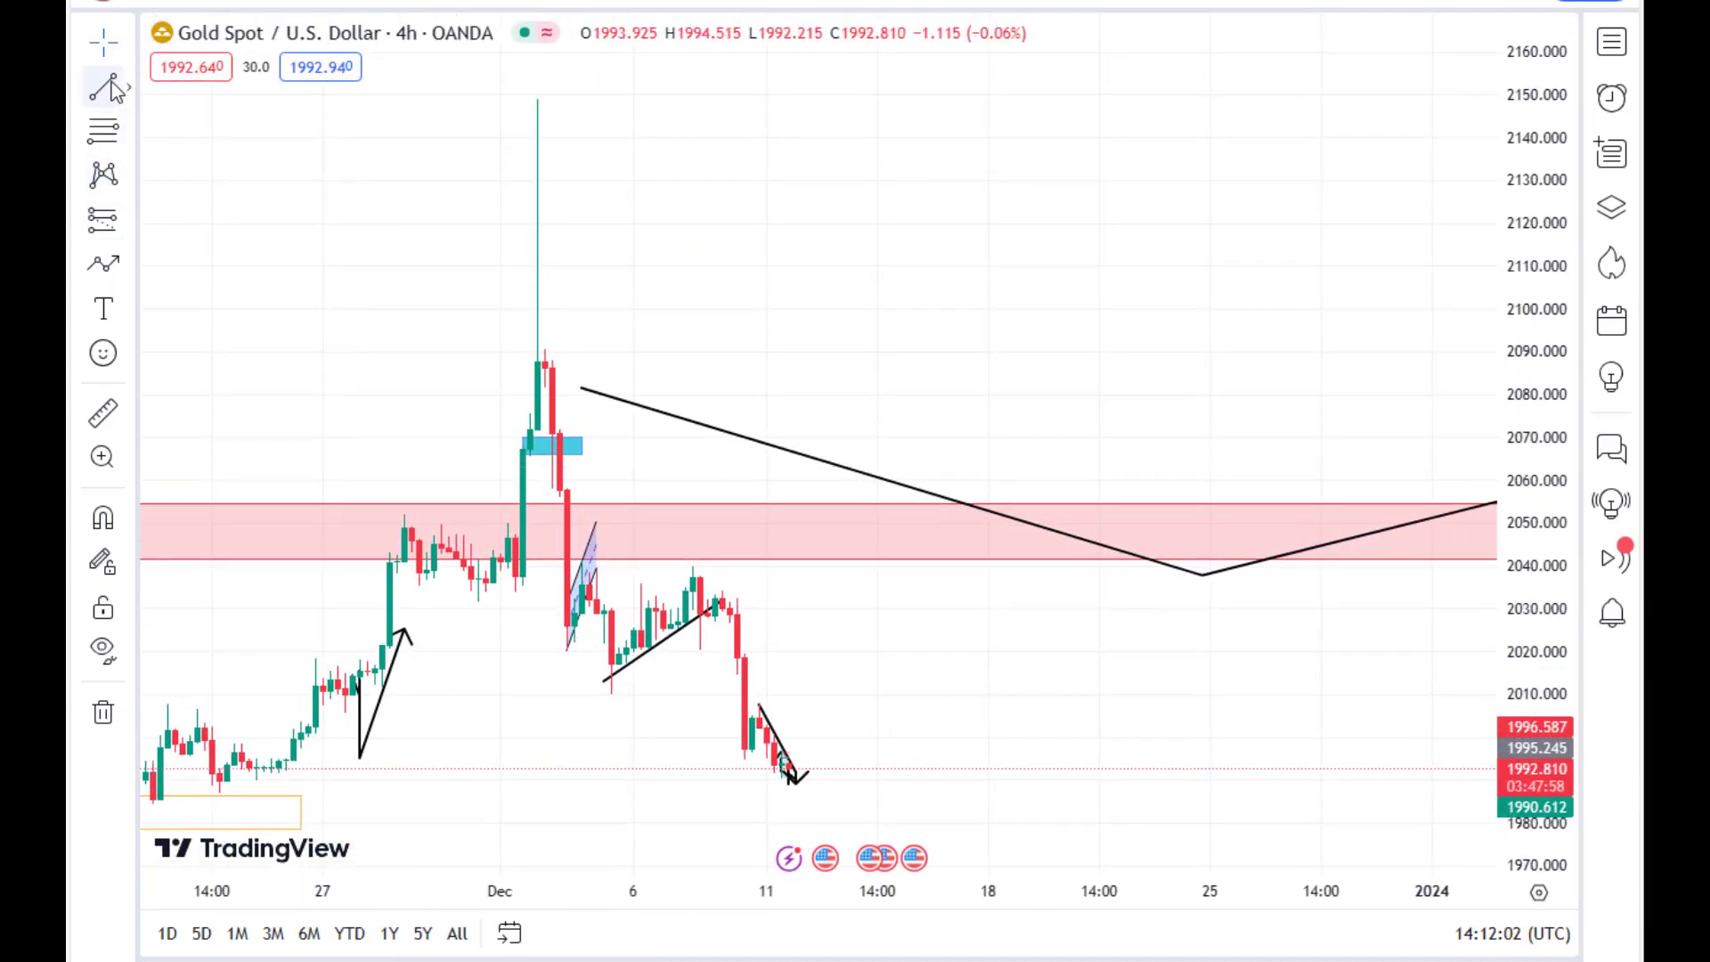
left_click(545, 363)
left_click(954, 826)
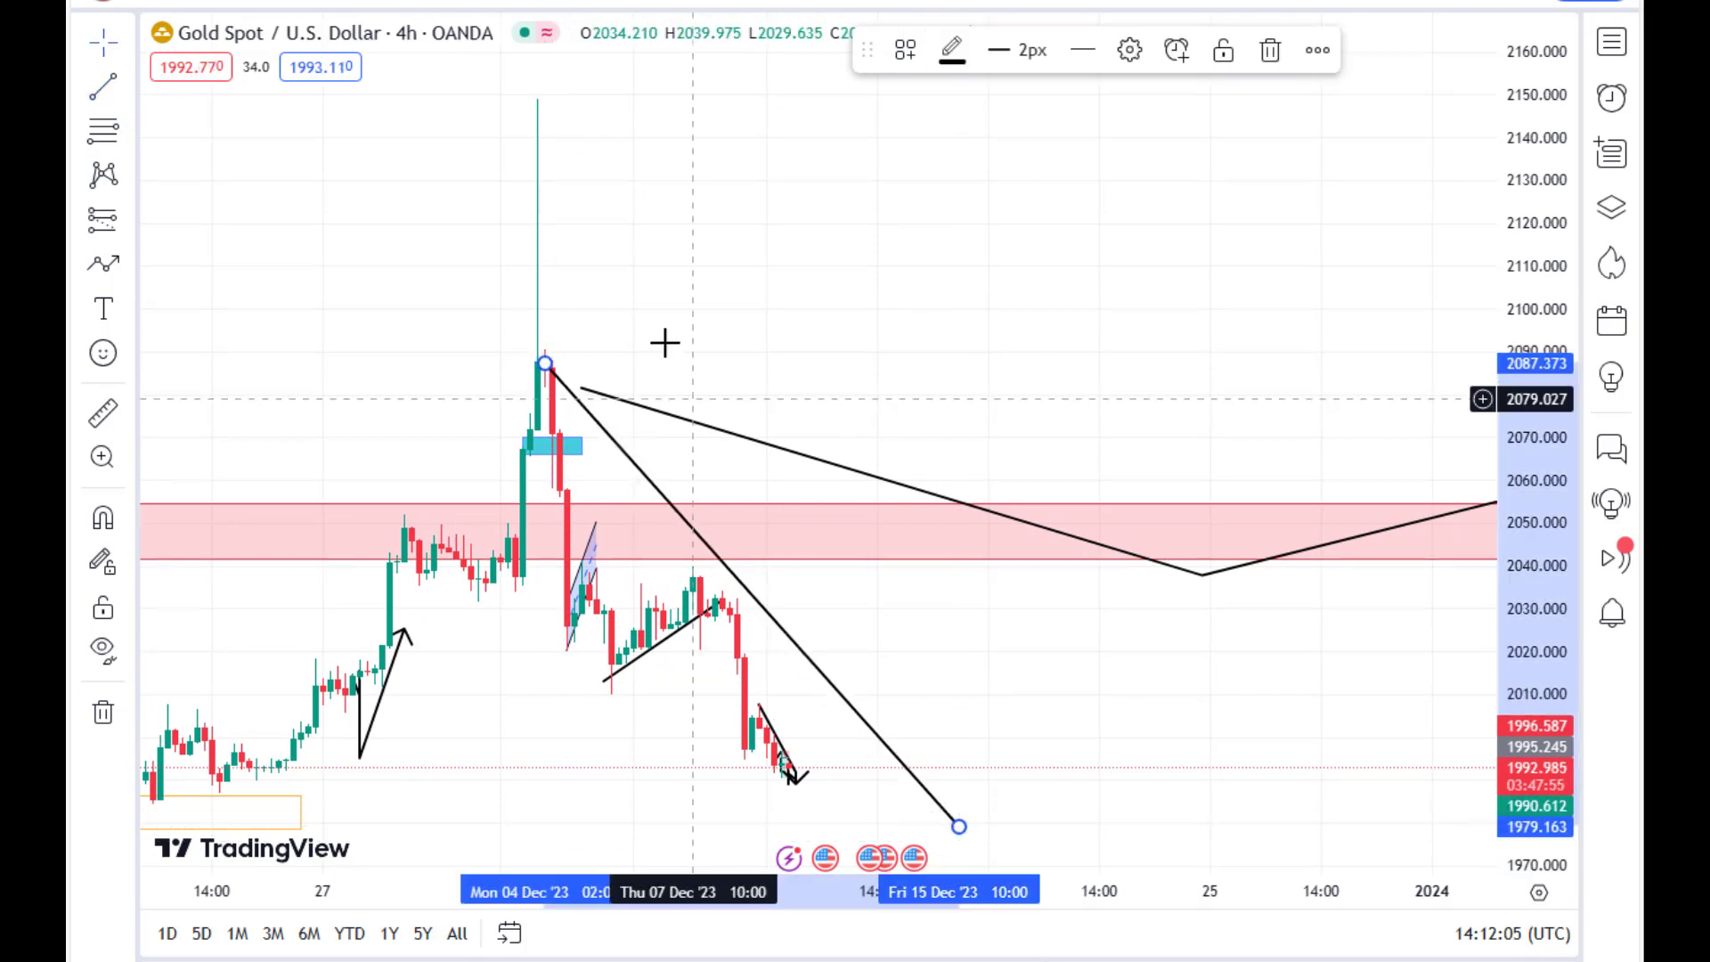
left_click_drag(545, 364, 611, 486)
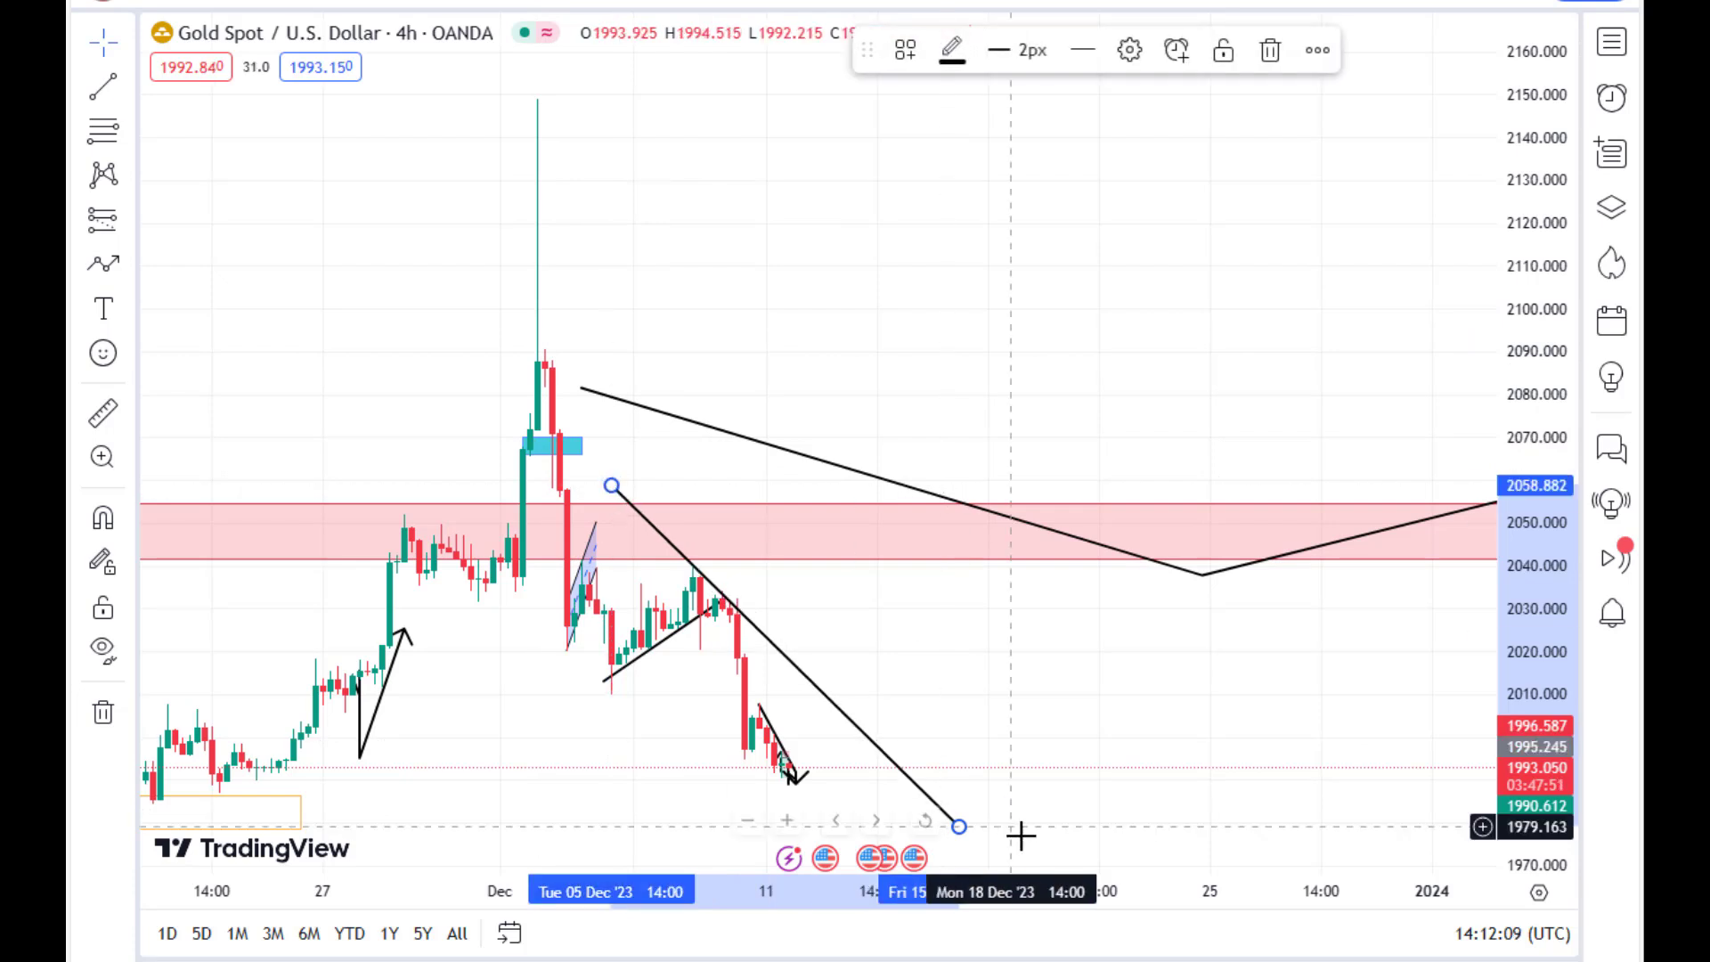
left_click_drag(962, 828, 1001, 849)
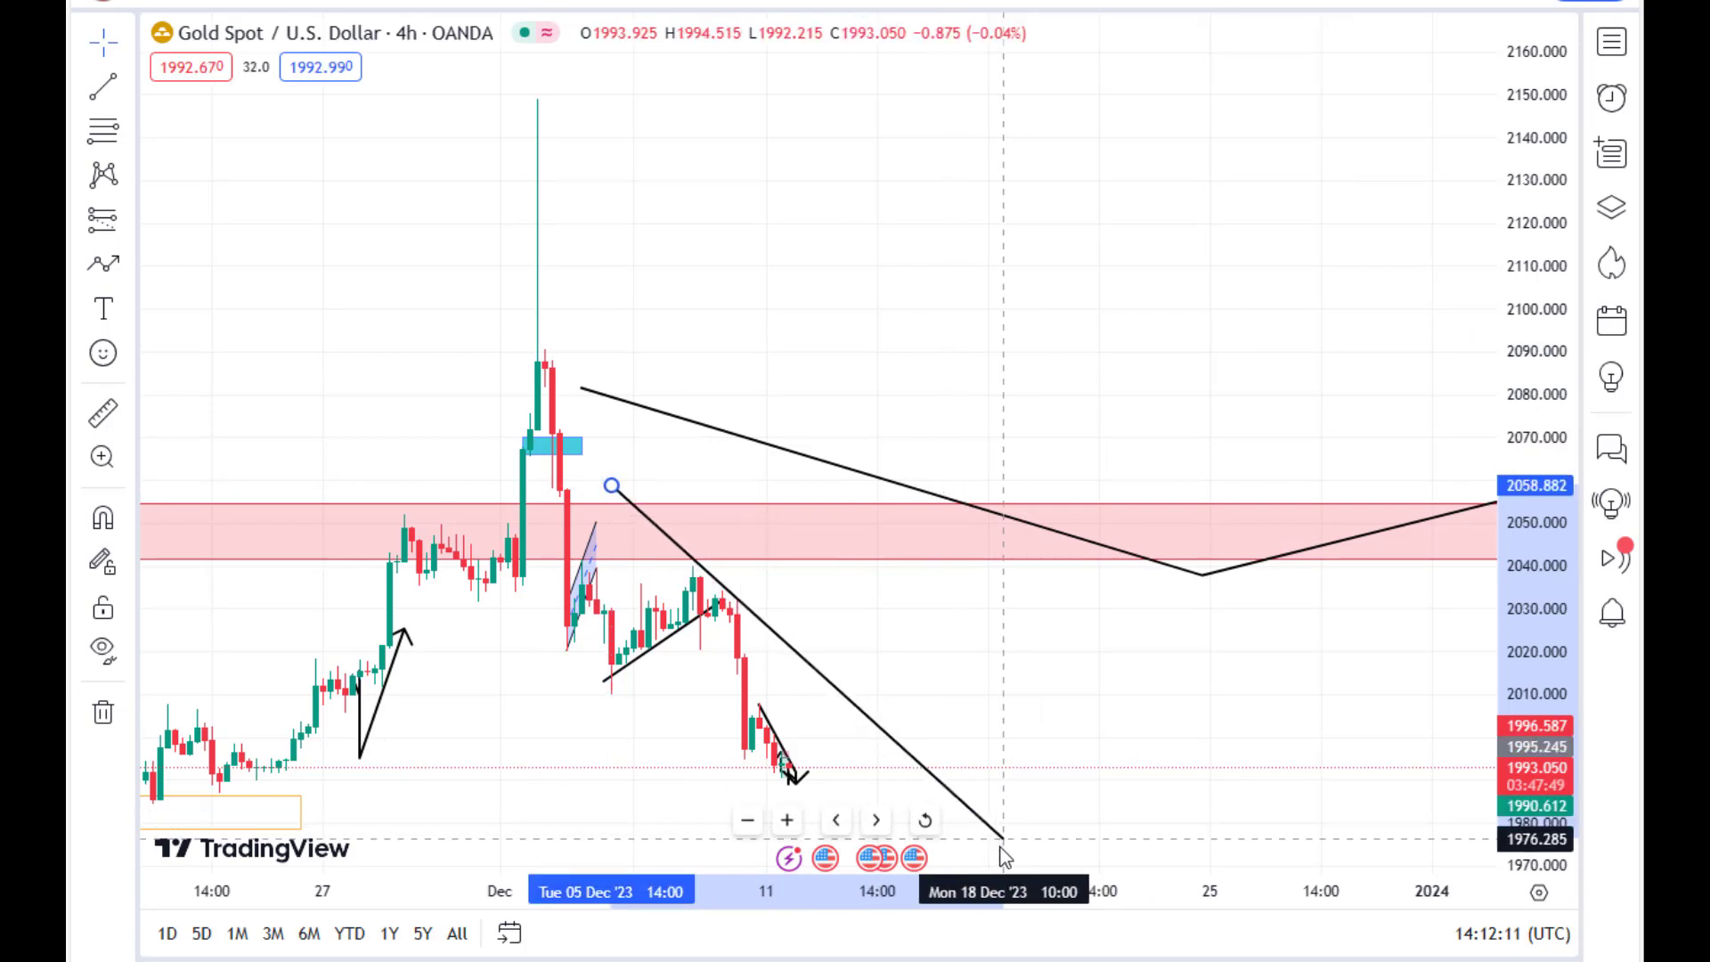
Draw a grey rectangle zone between about 2014 and 2017, from the 5 December low to beyond the descending trend line
left_click_drag(1031, 703, 880, 673)
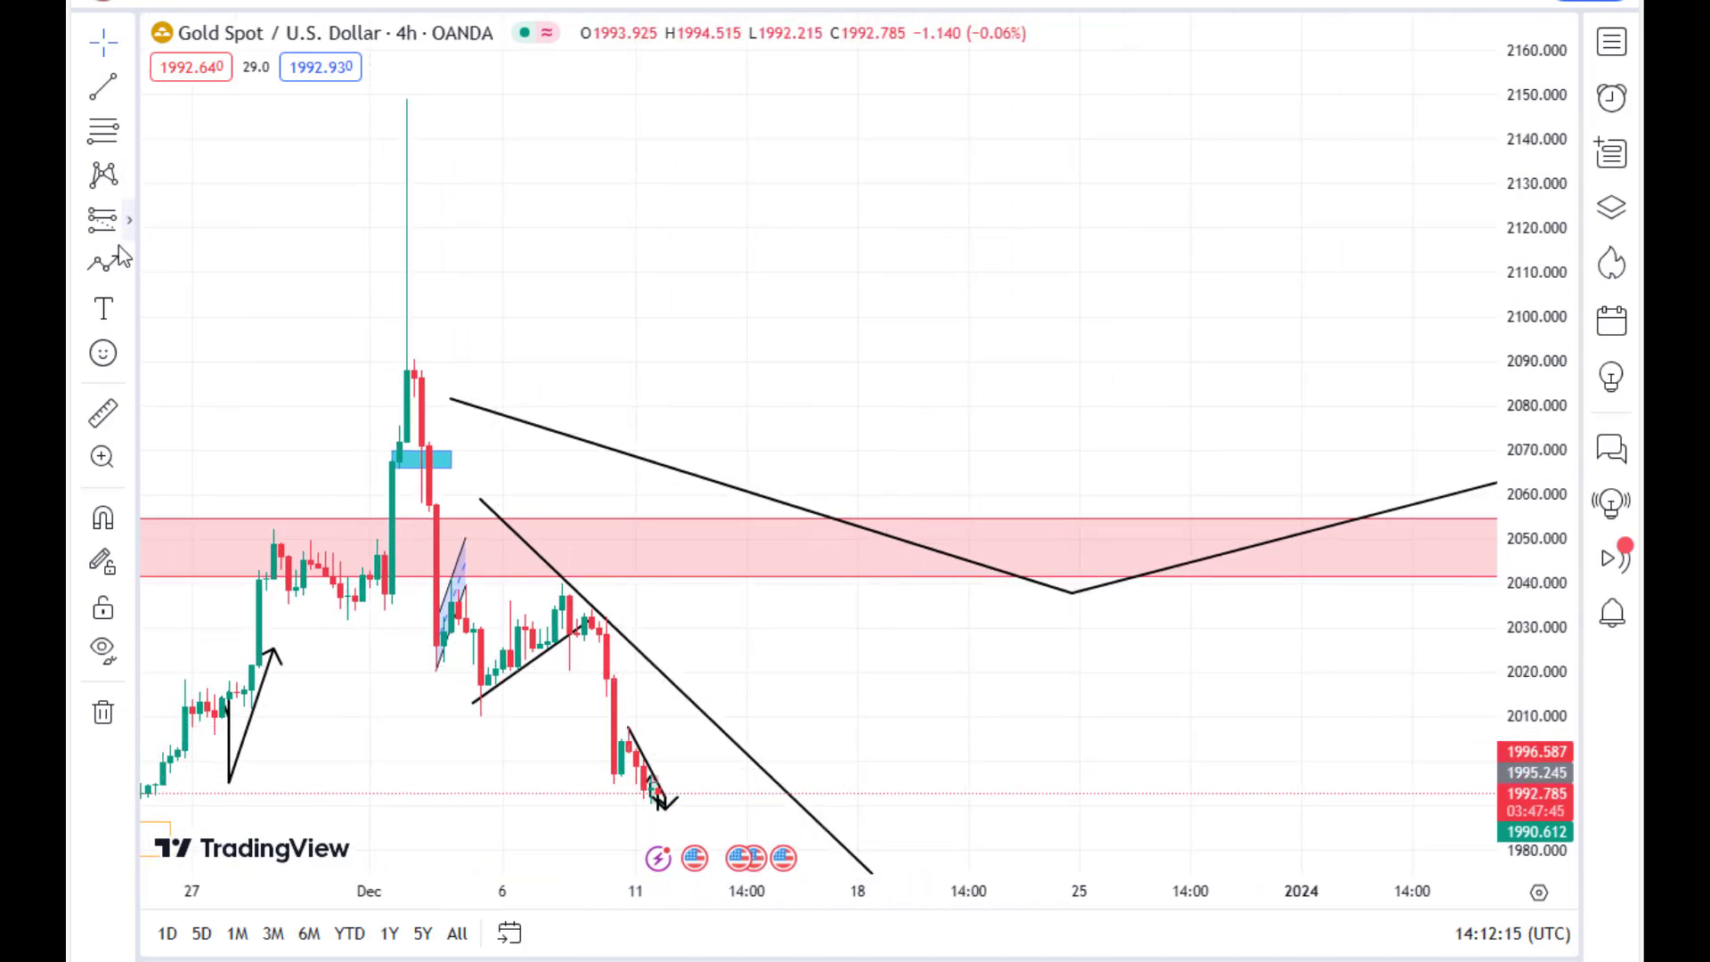
left_click(129, 267)
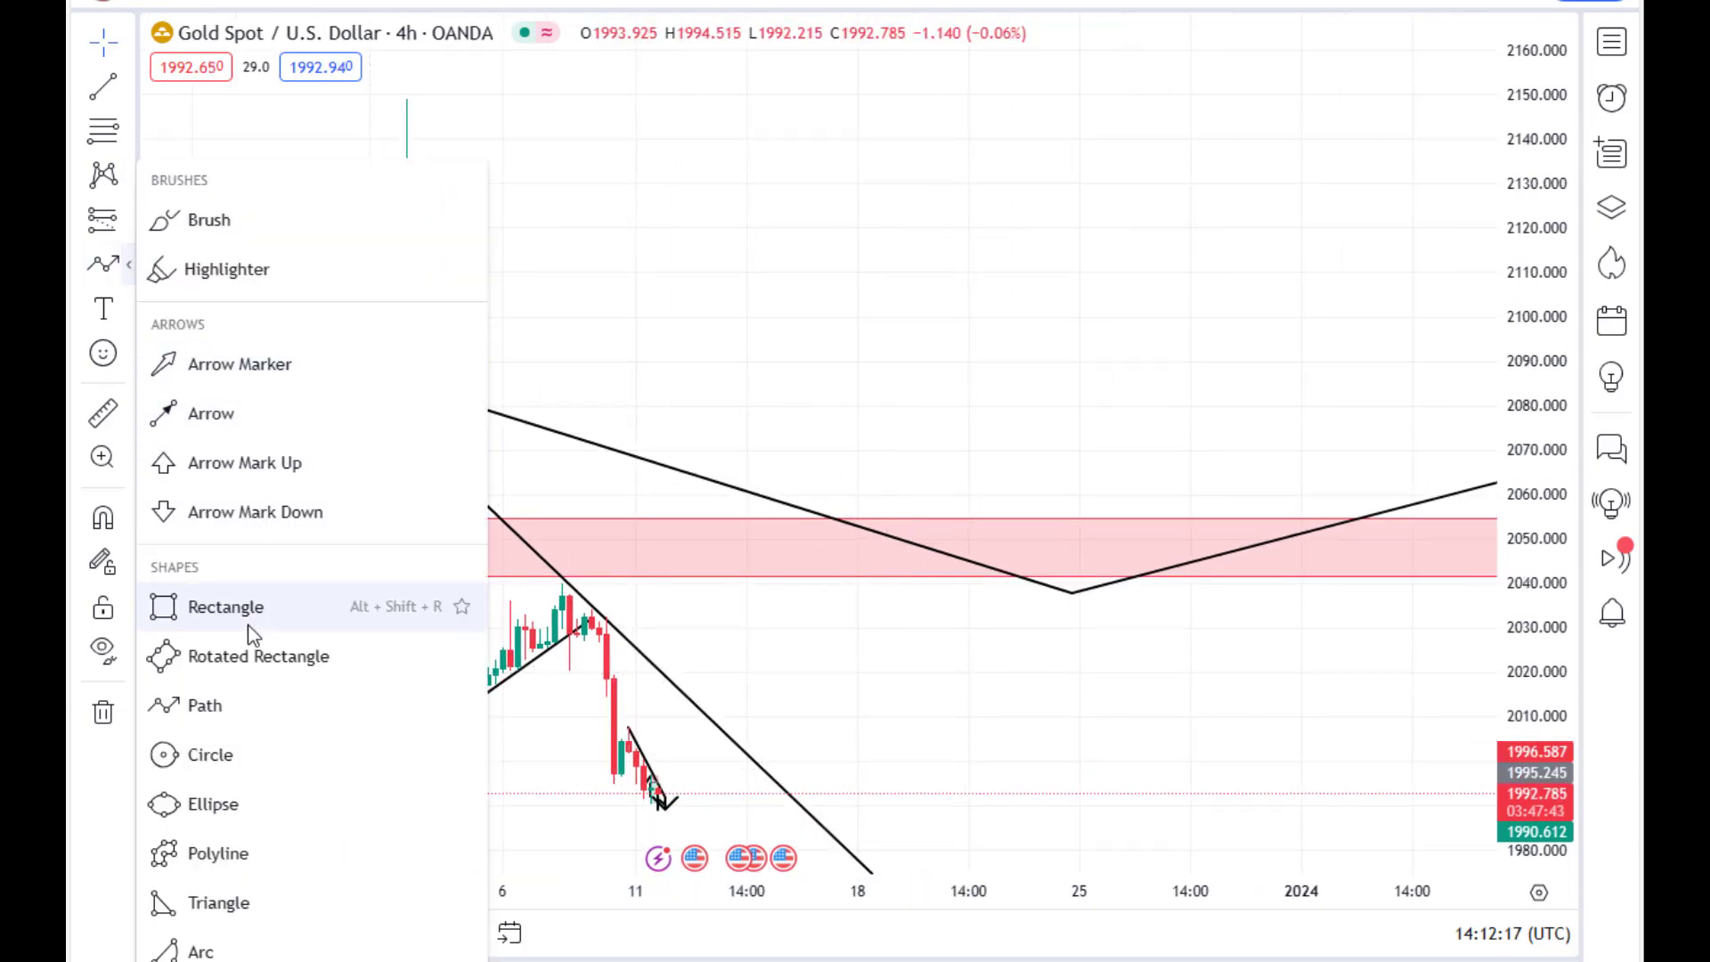
left_click(341, 626)
mouse_move(464, 683)
left_mouse_down()
mouse_move(859, 677)
mouse_move(456, 401)
left_mouse_up()
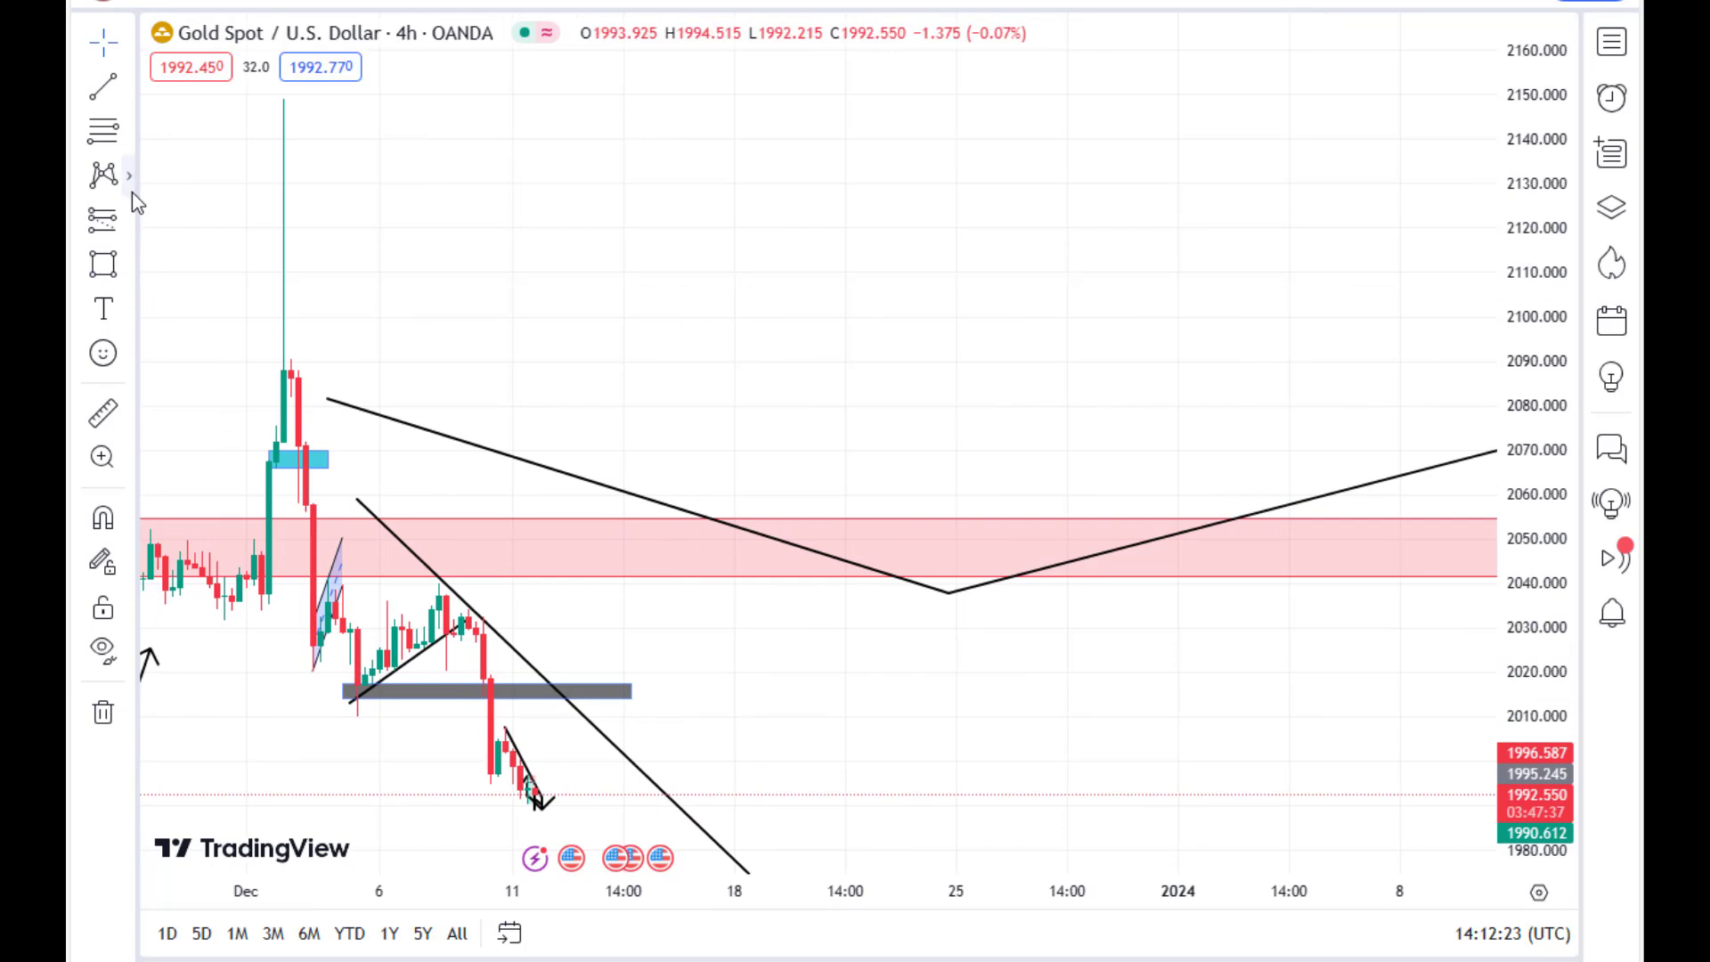
Draw a path arrow rising from the current gold price towards the grey rectangle zone
left_click(105, 265)
left_click(129, 270)
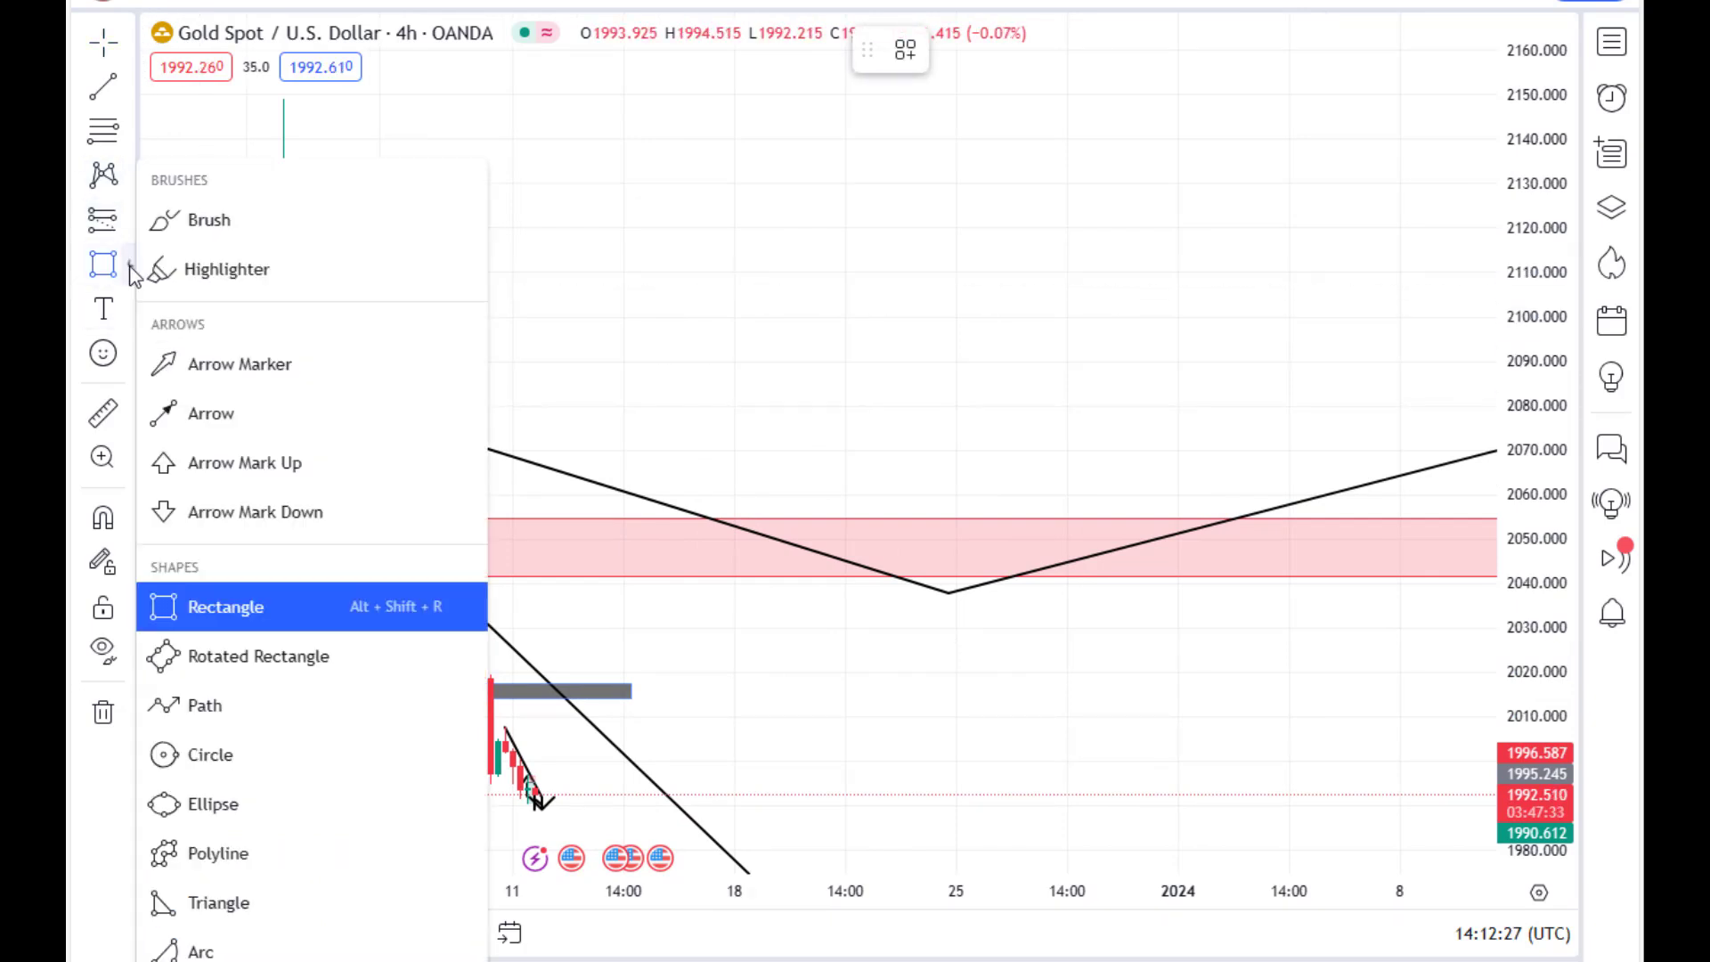
left_click(268, 705)
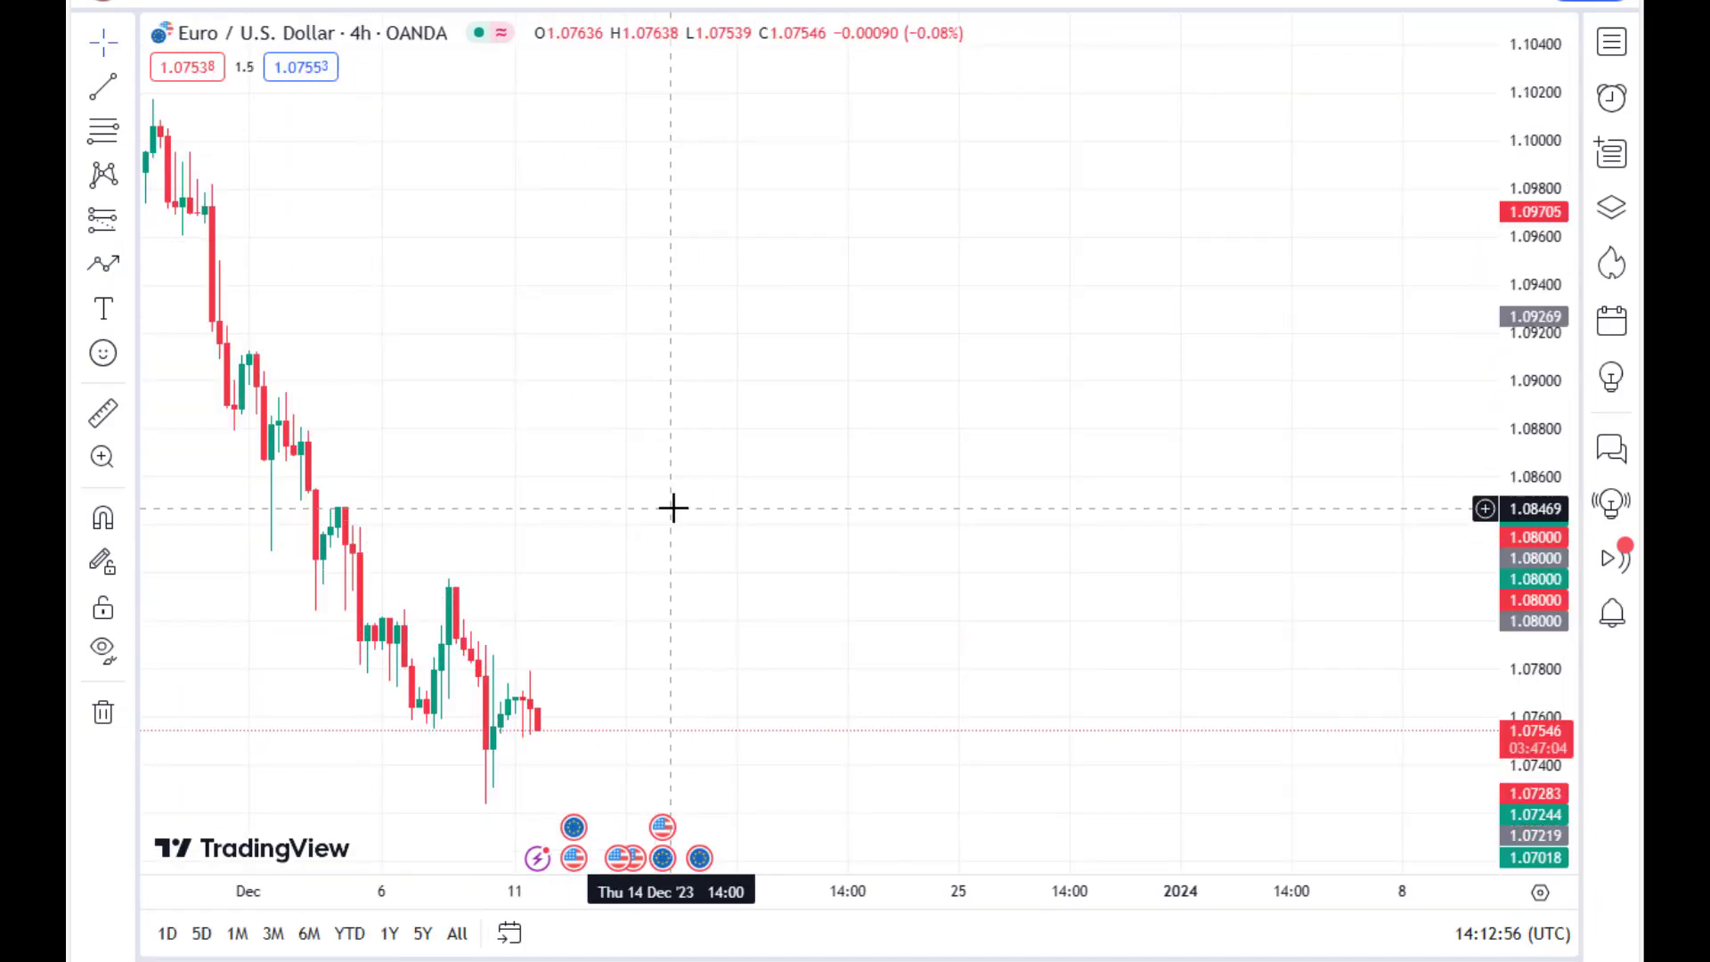
Switch to the Euro / U.S. Dollar 4-hour chart and examine the decline from the late-November high
left_click_drag(837, 499, 1203, 492)
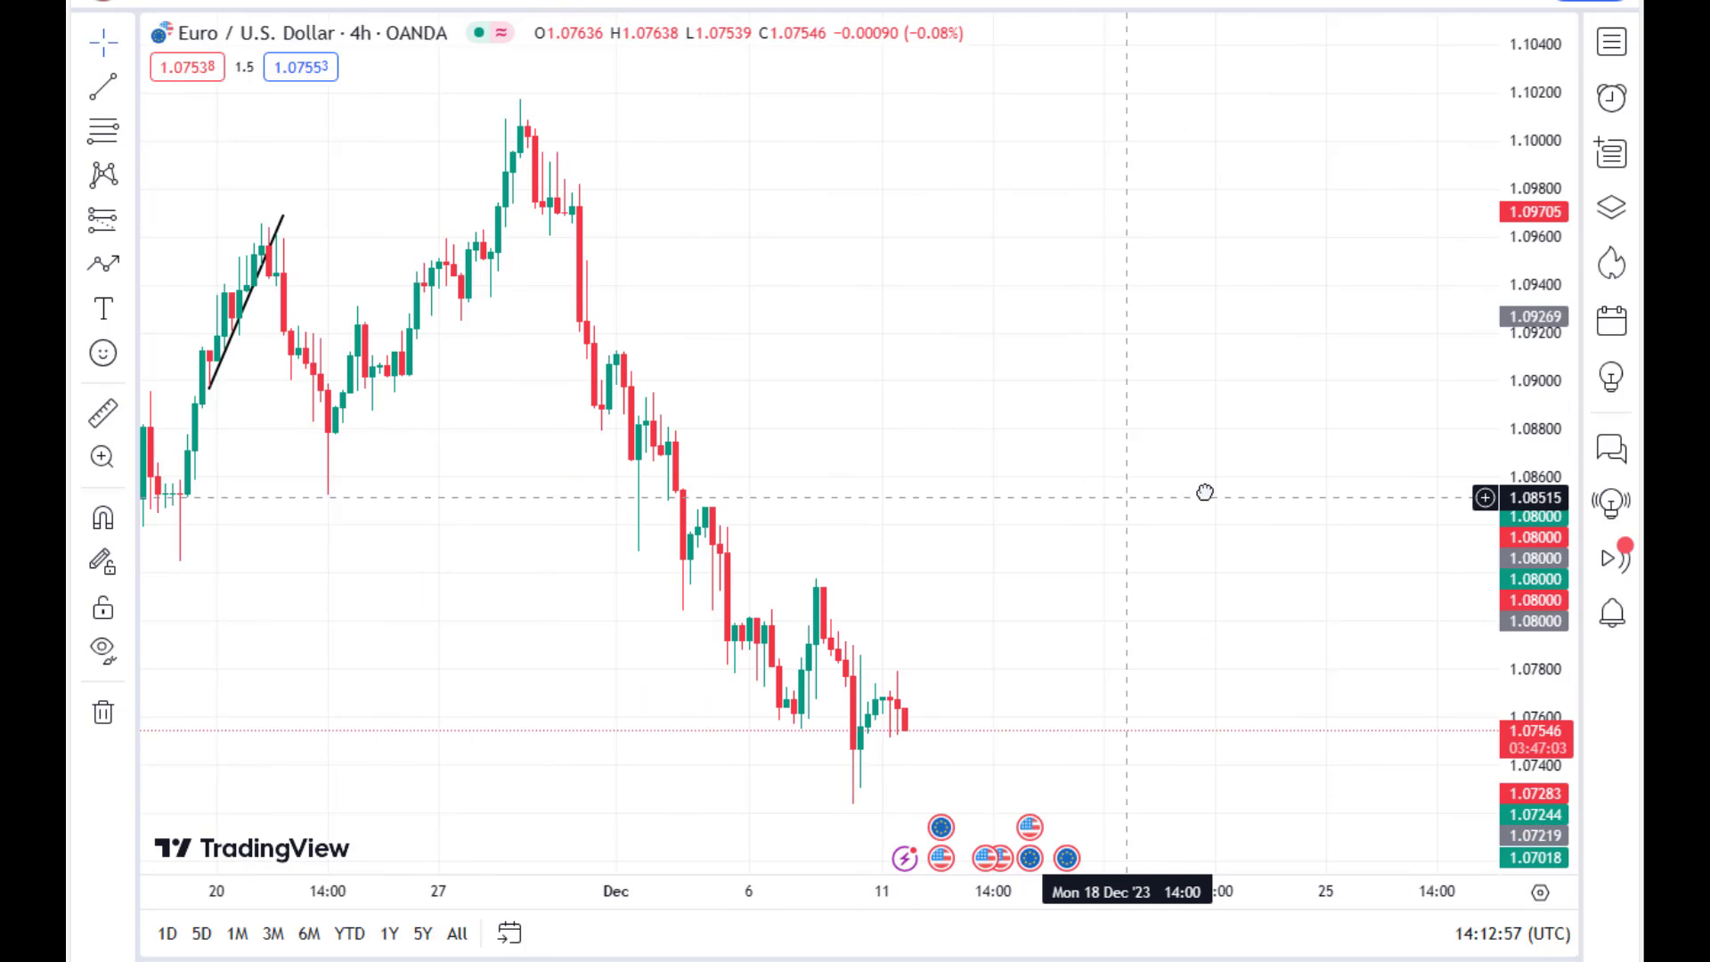
left_click_drag(1072, 531, 1195, 501)
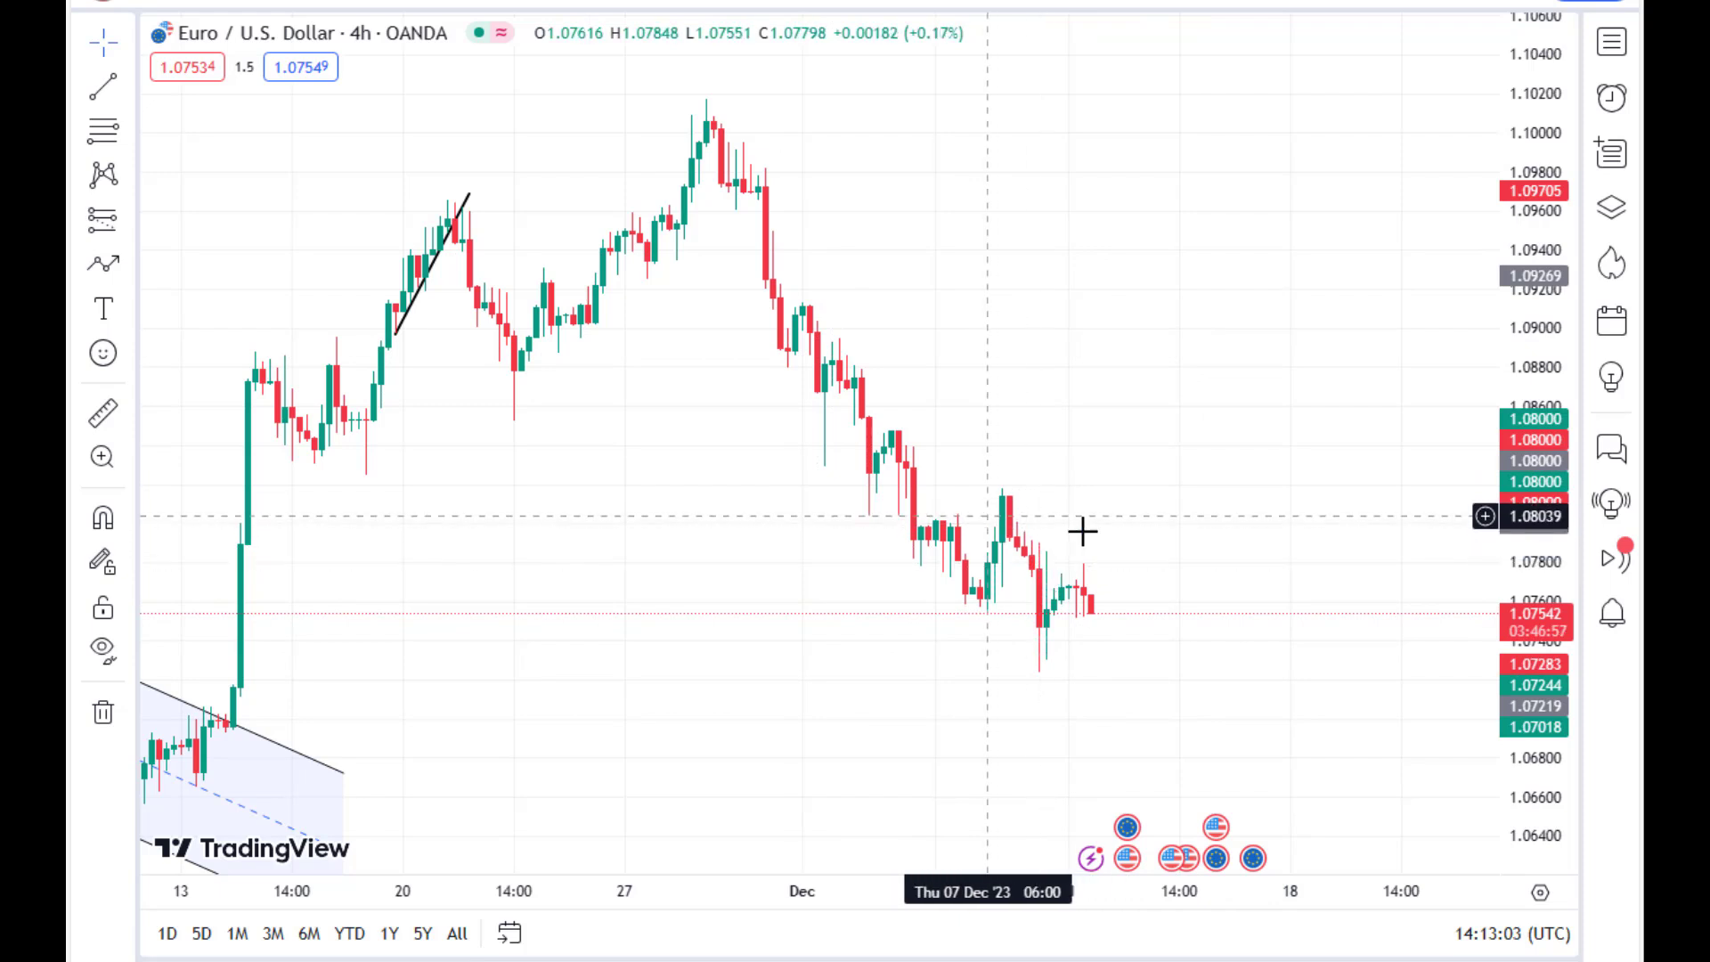
left_click_drag(1105, 539, 989, 585)
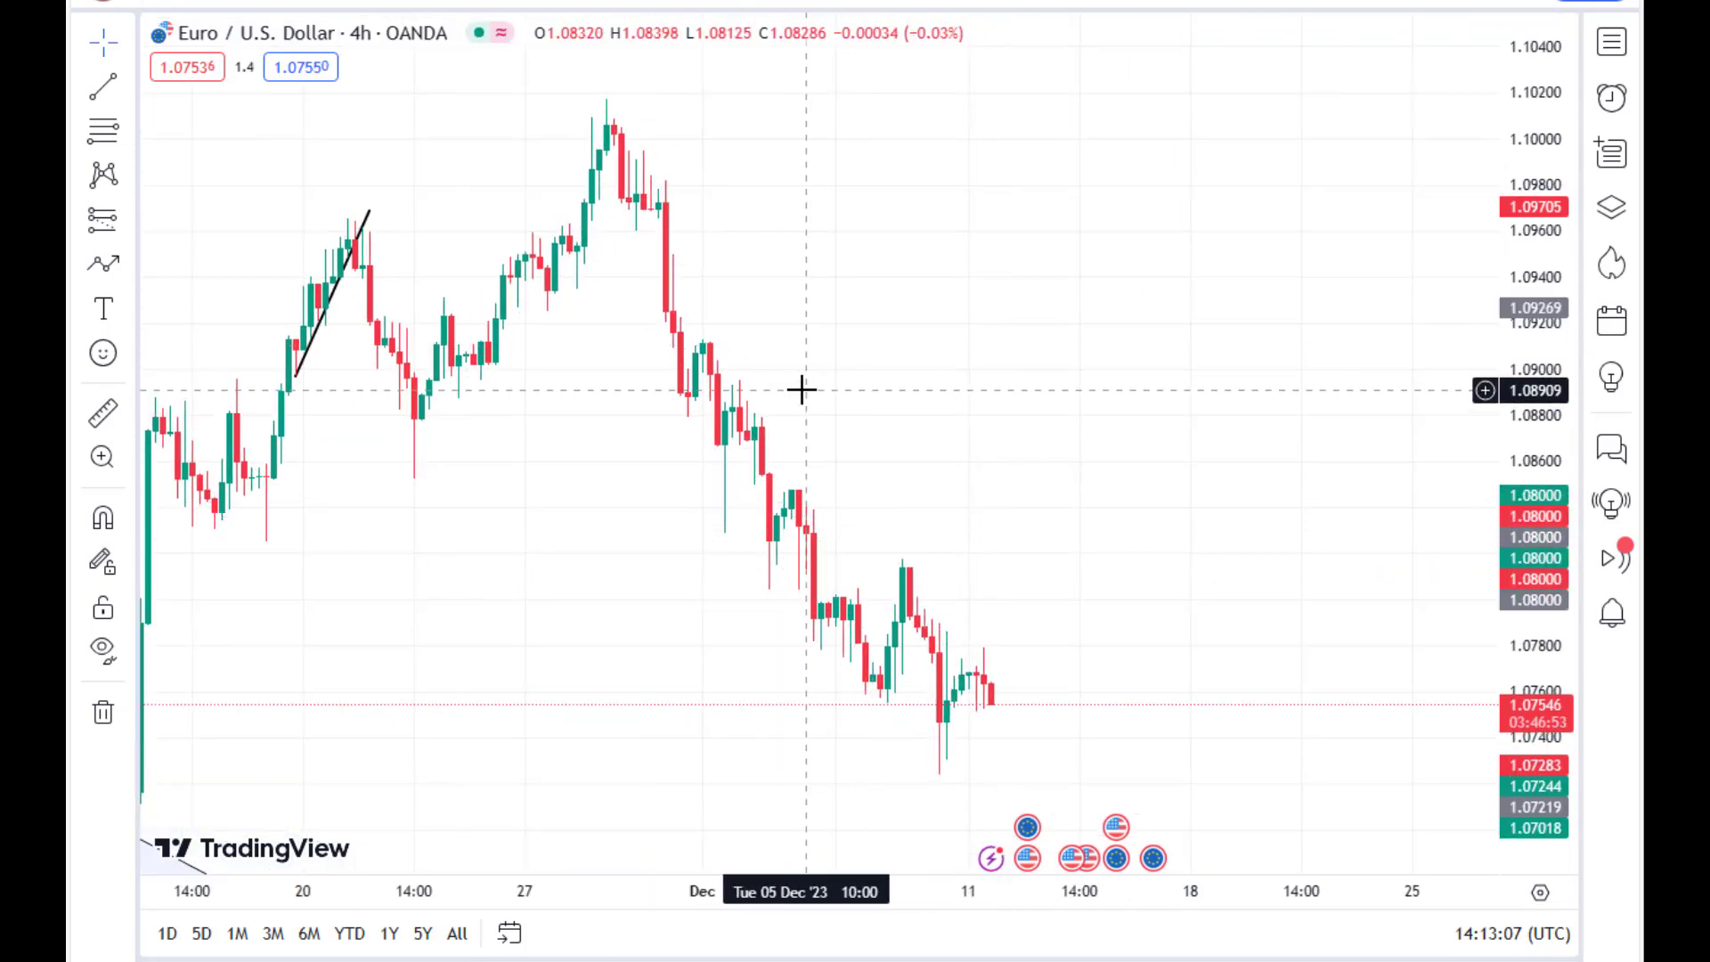
Draw a descending trend line from about 1.0909 on 1 December to about 1.0740 on 13 December
left_click(106, 92)
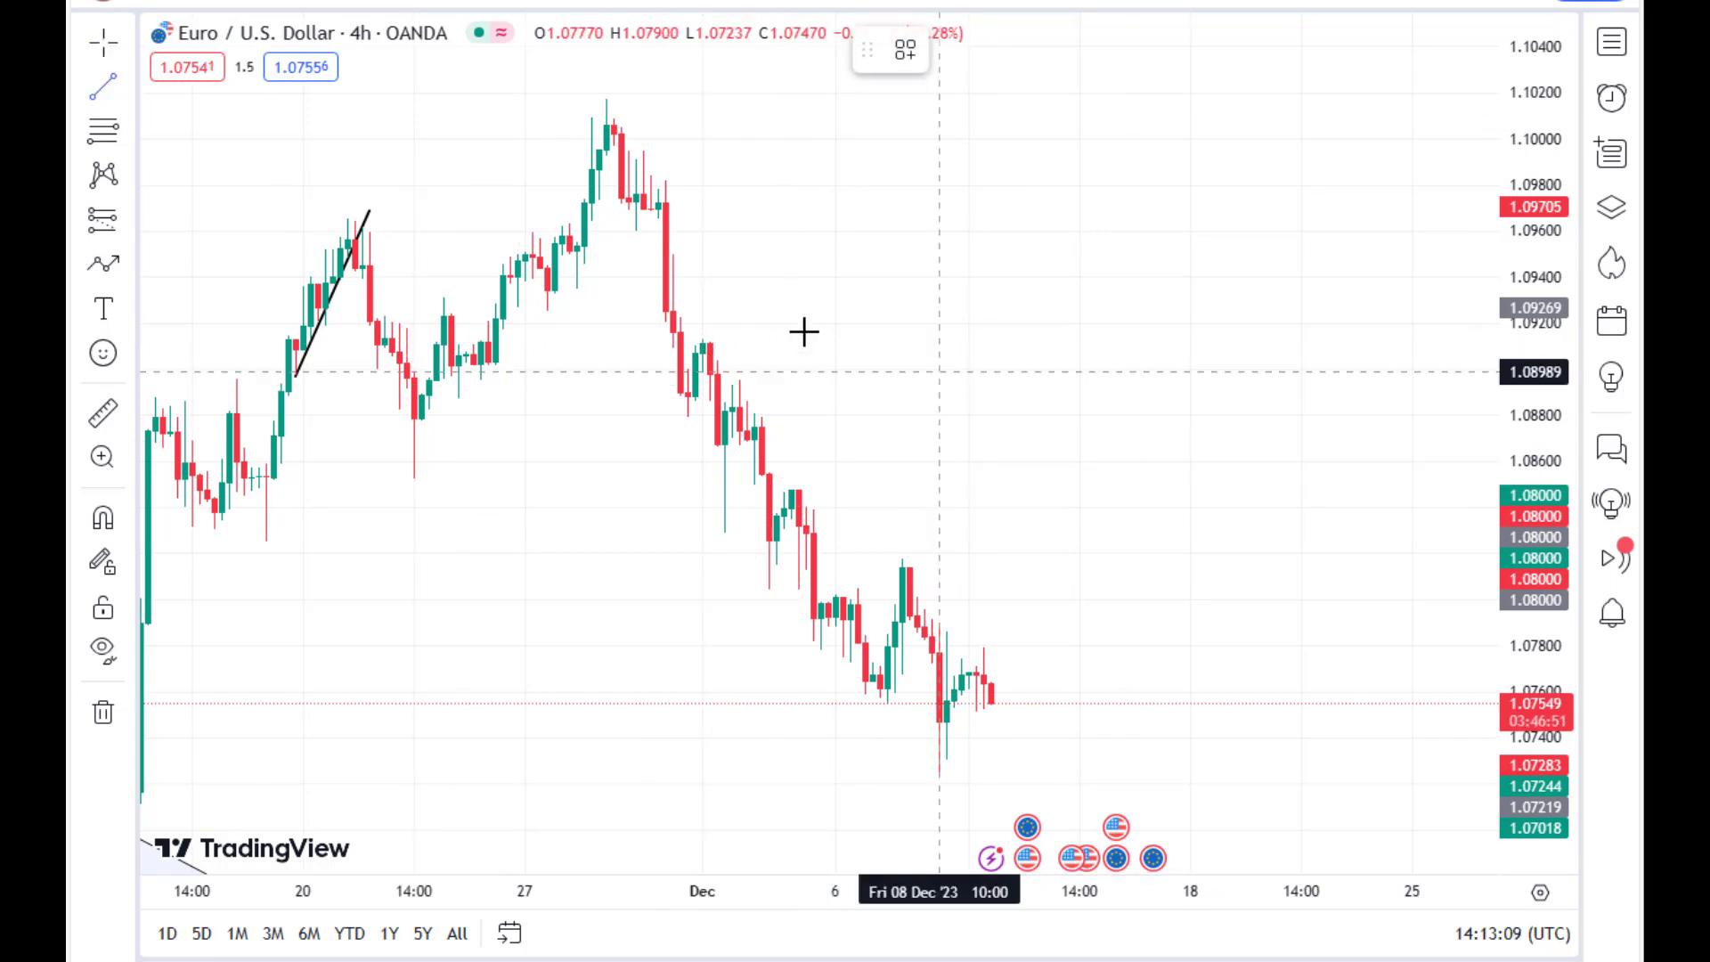
left_click(708, 347)
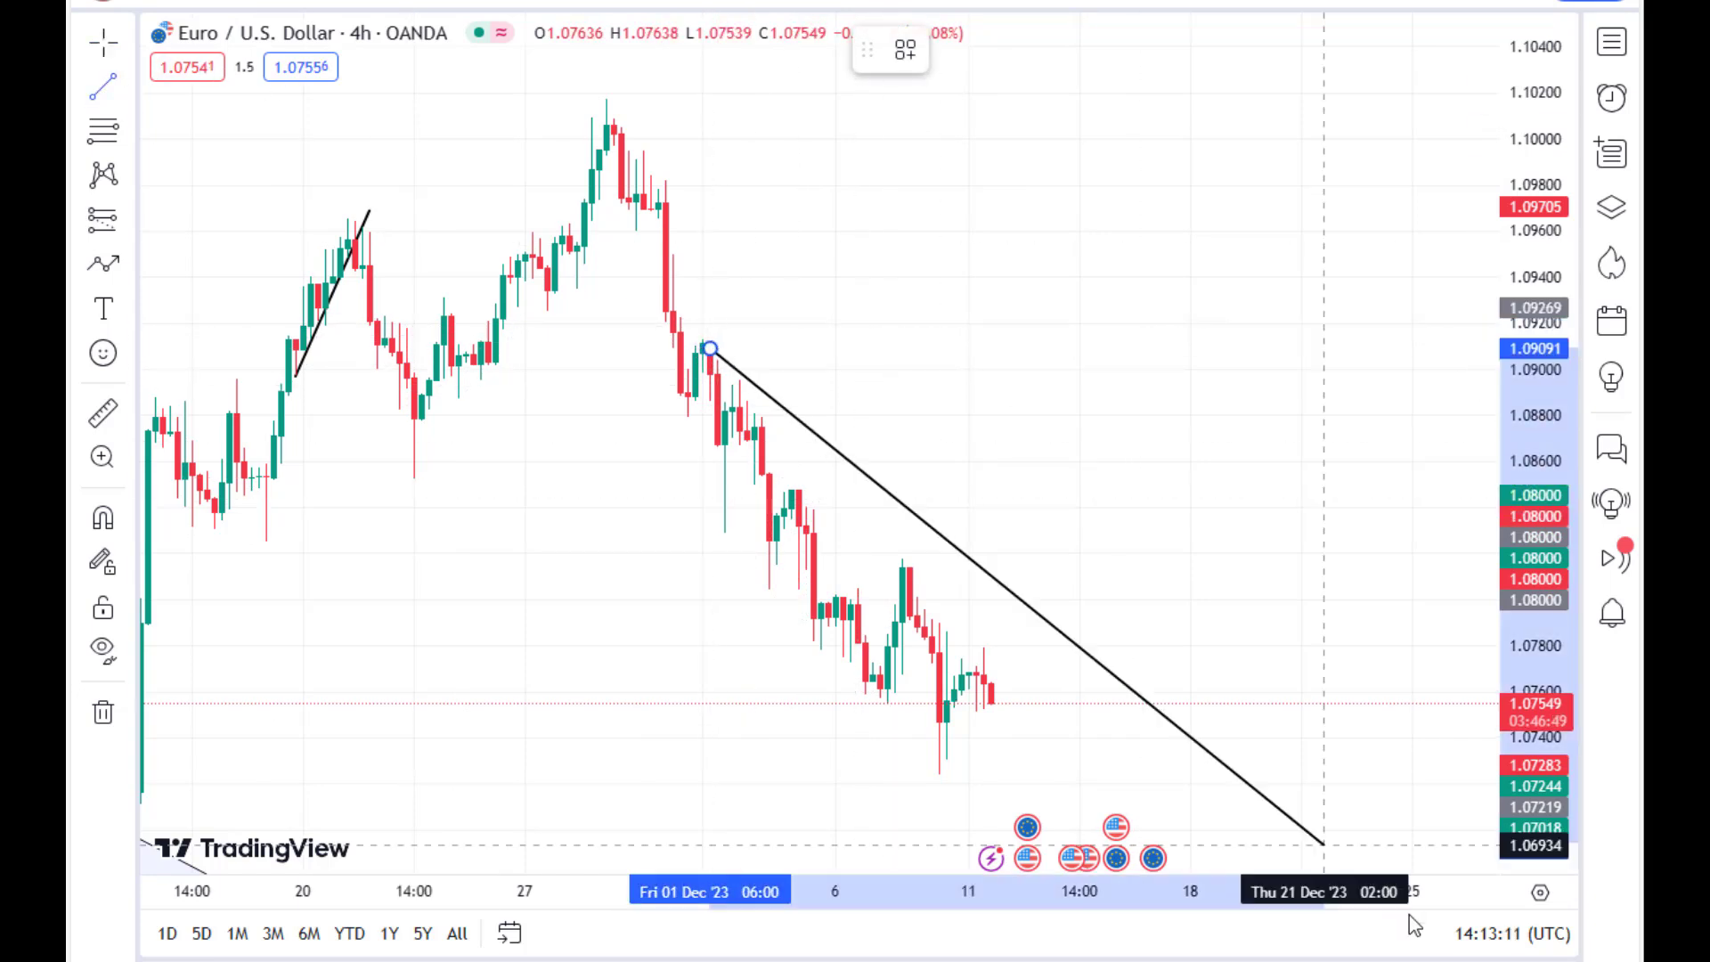
left_click(1069, 737)
left_click_drag(1065, 481, 1037, 449)
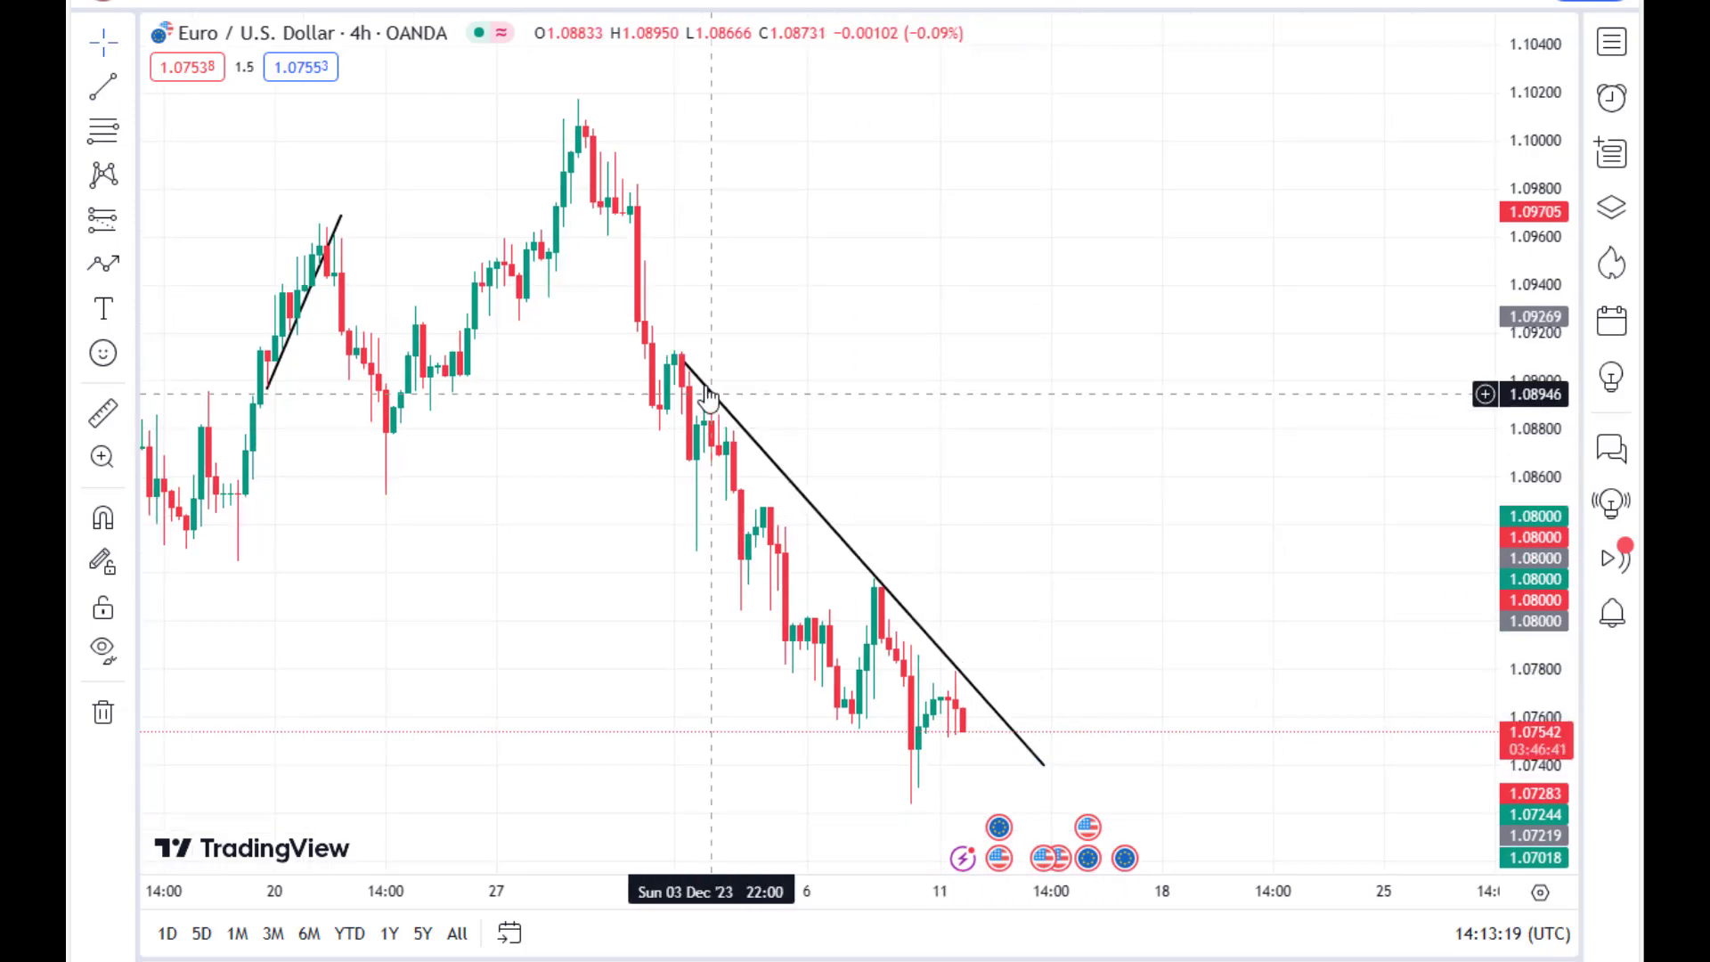
Extend the trend line's upper end to about 1.0941 on 29 November and shift its lower end slightly earlier on 13 December
left_click_drag(681, 359, 623, 283)
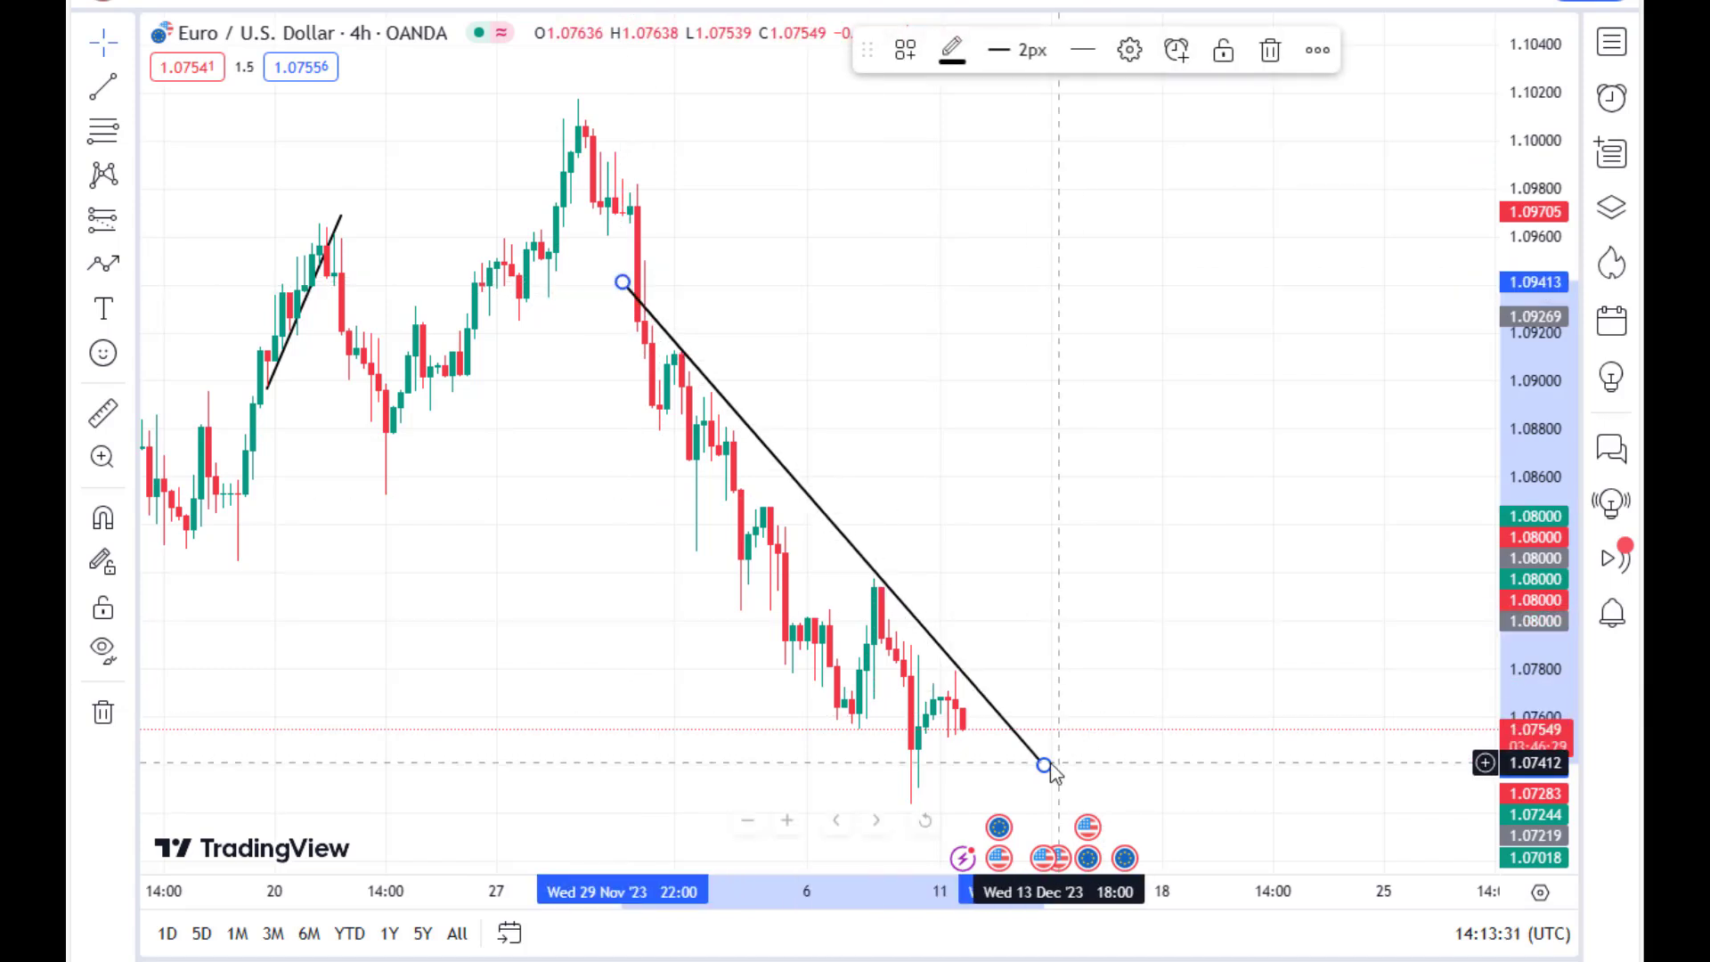
left_click_drag(1045, 765, 1036, 765)
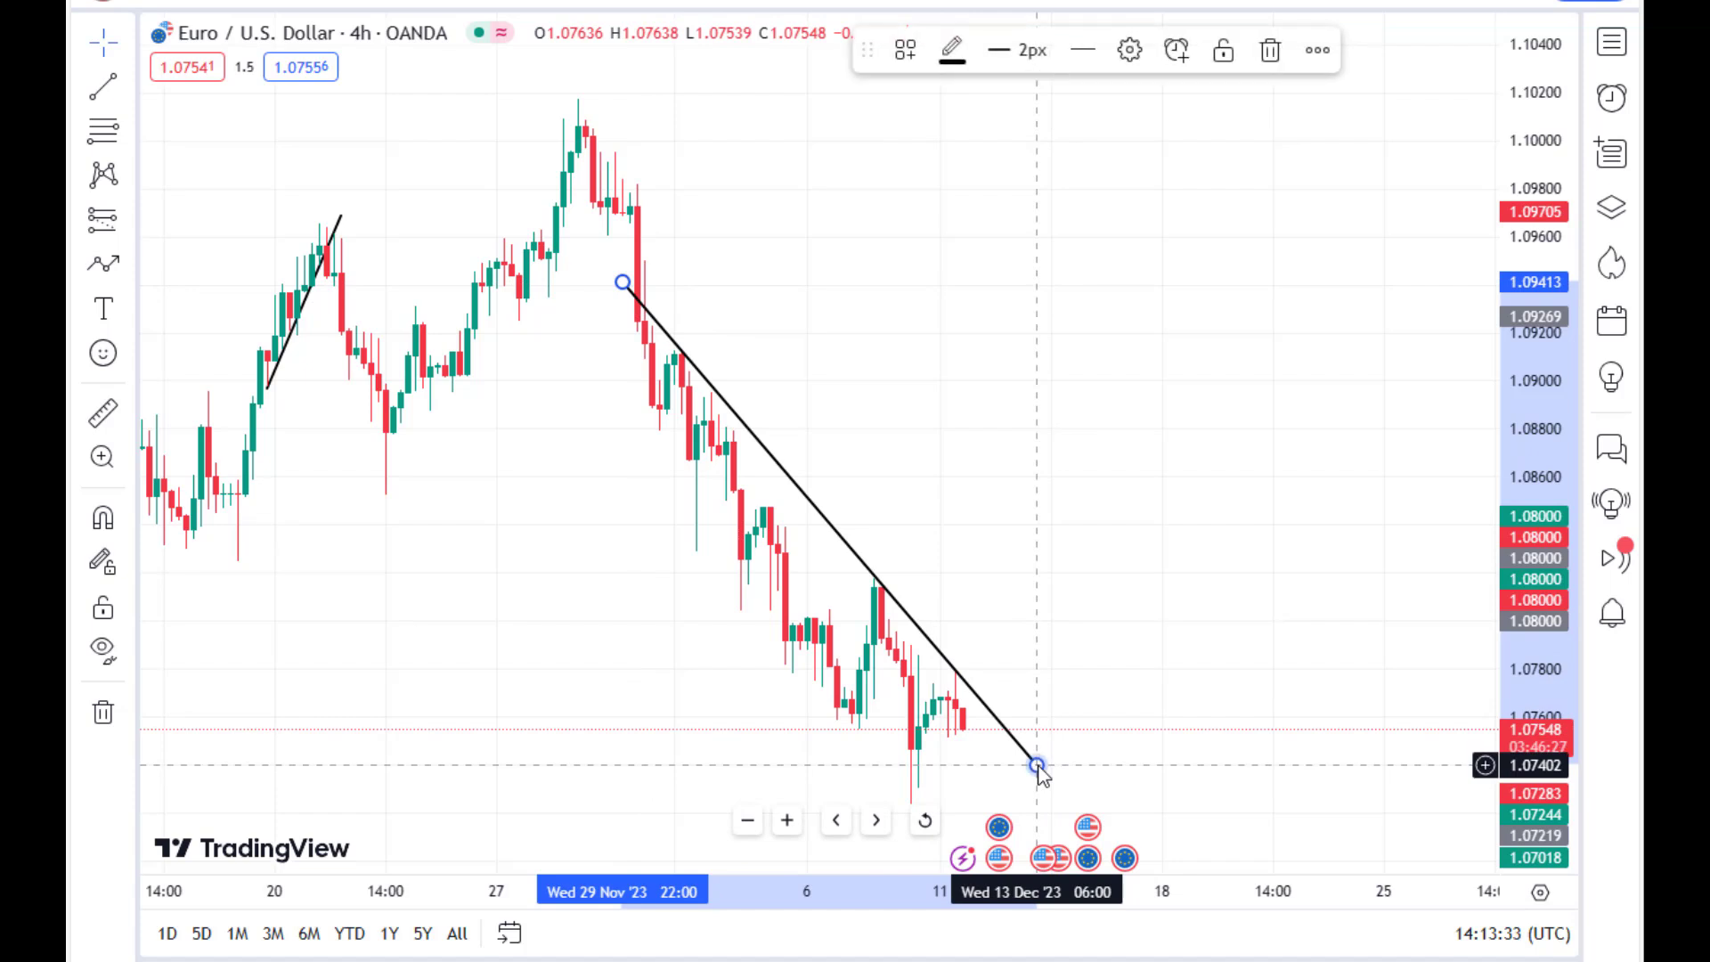
left_click(1111, 650)
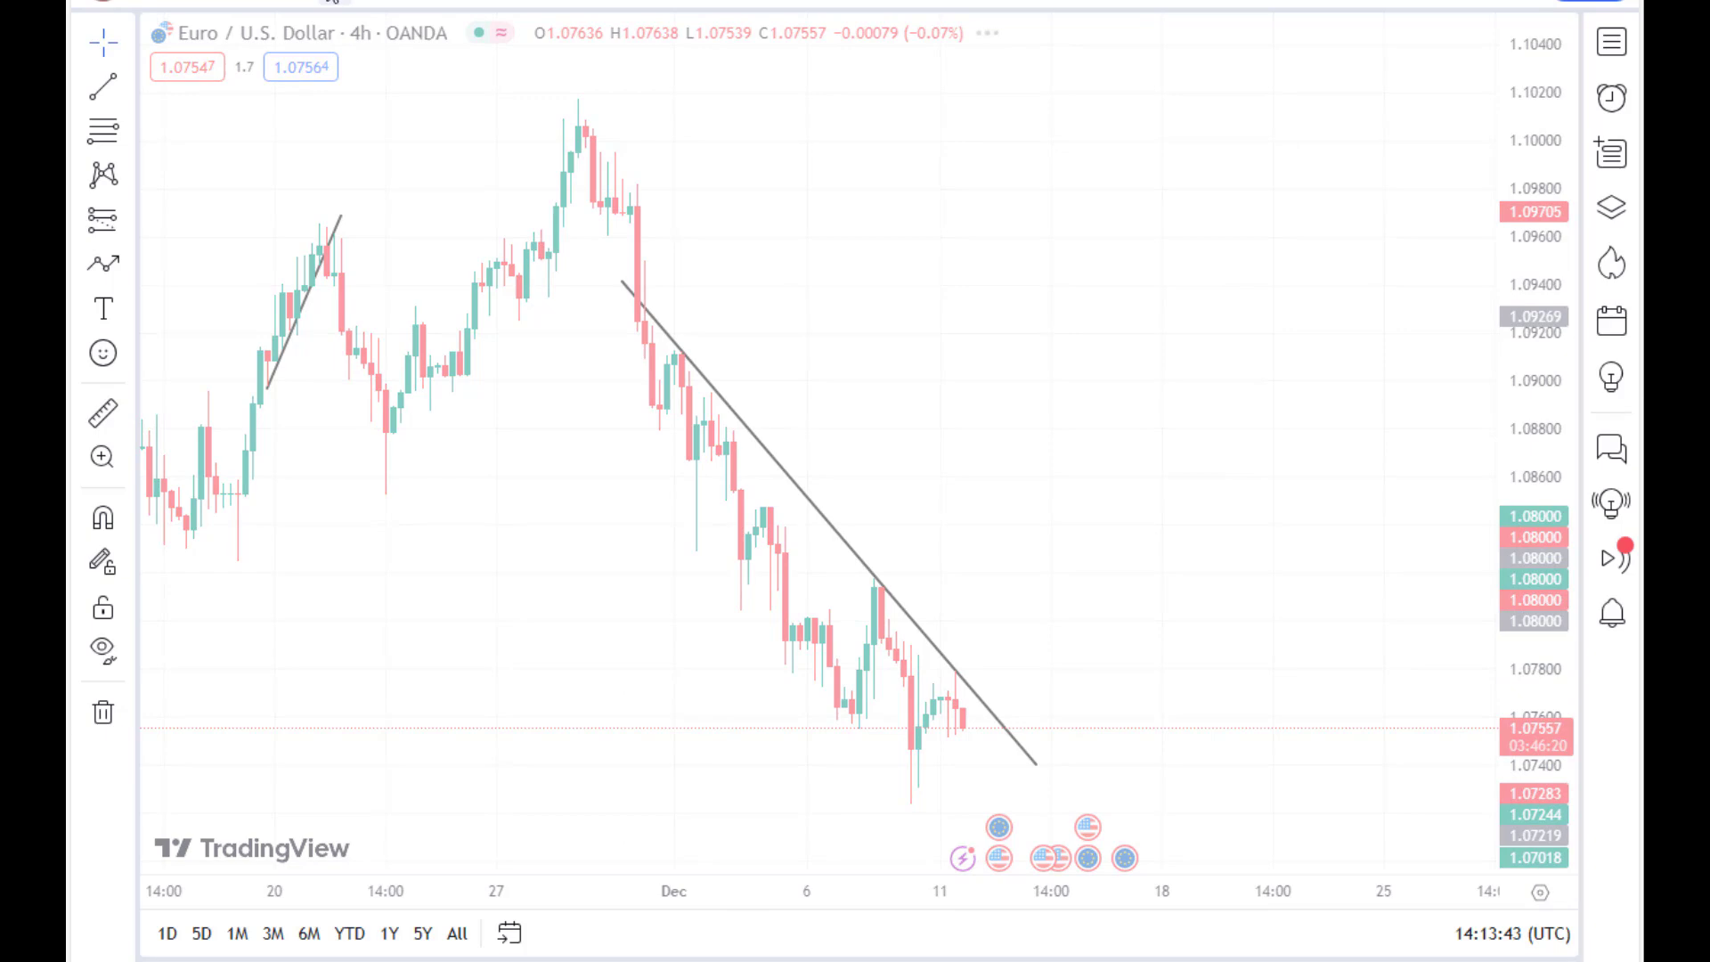
Switch to the 1-hour interval and draw a rising trend line over the highs from about 1.0770 on 8 December to about 1.0781 on 11 December
left_click_drag(1086, 416, 934, 399)
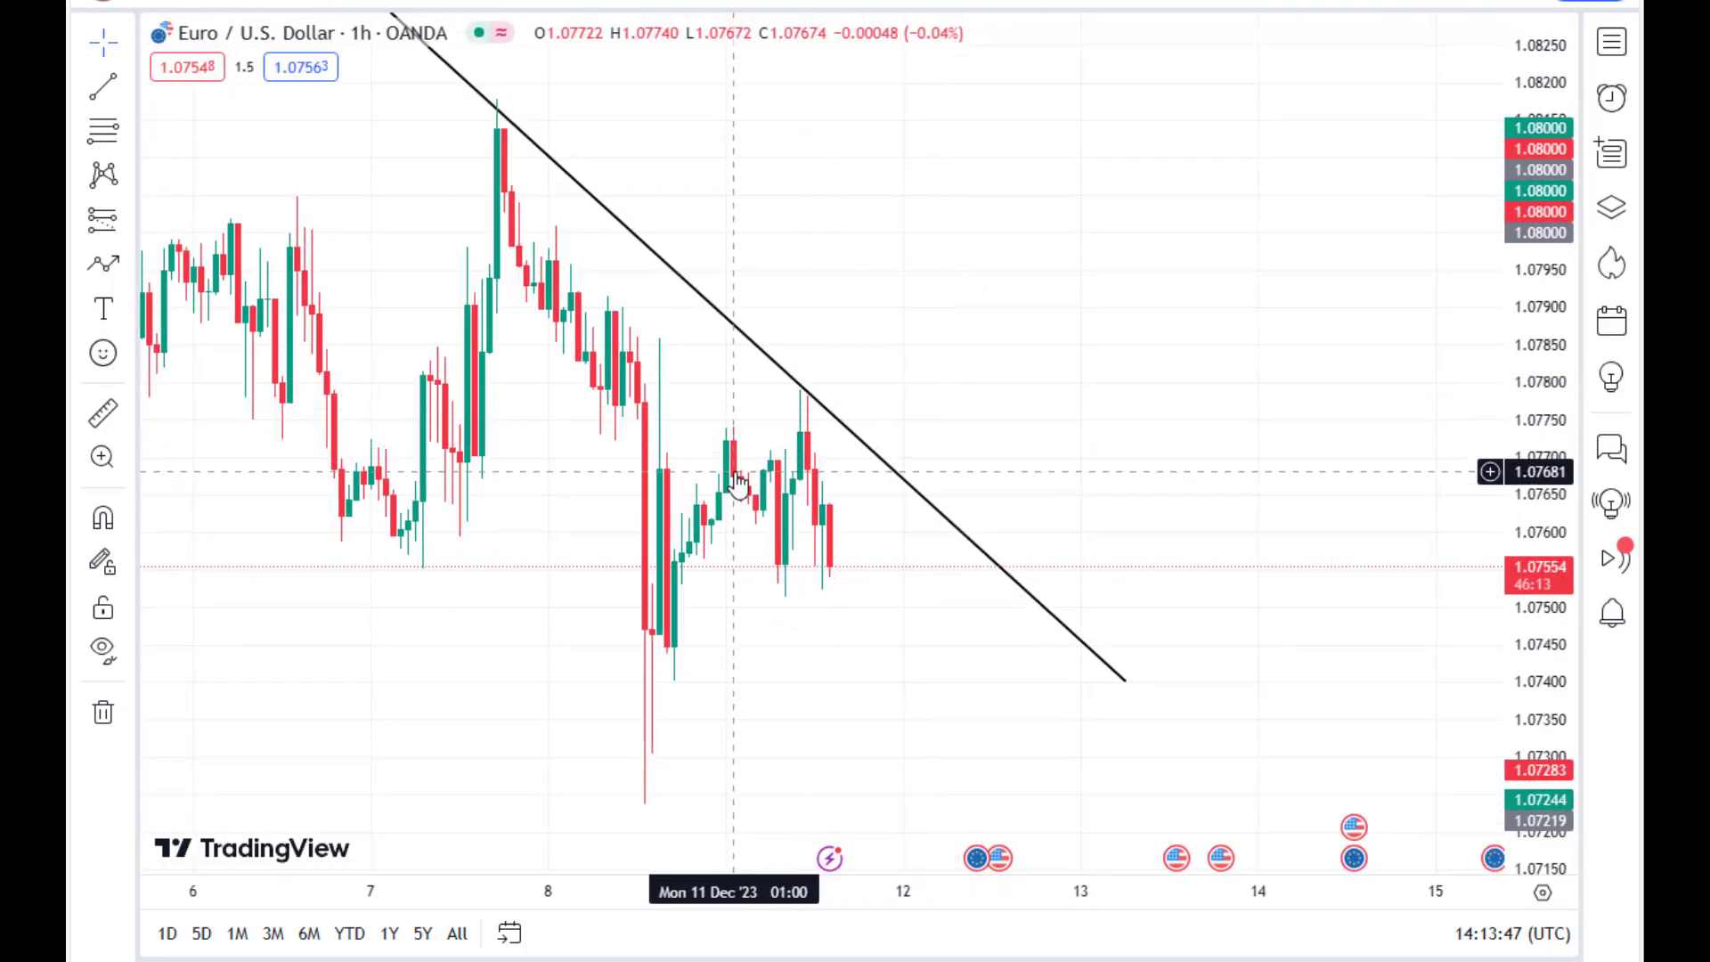
left_click(107, 94)
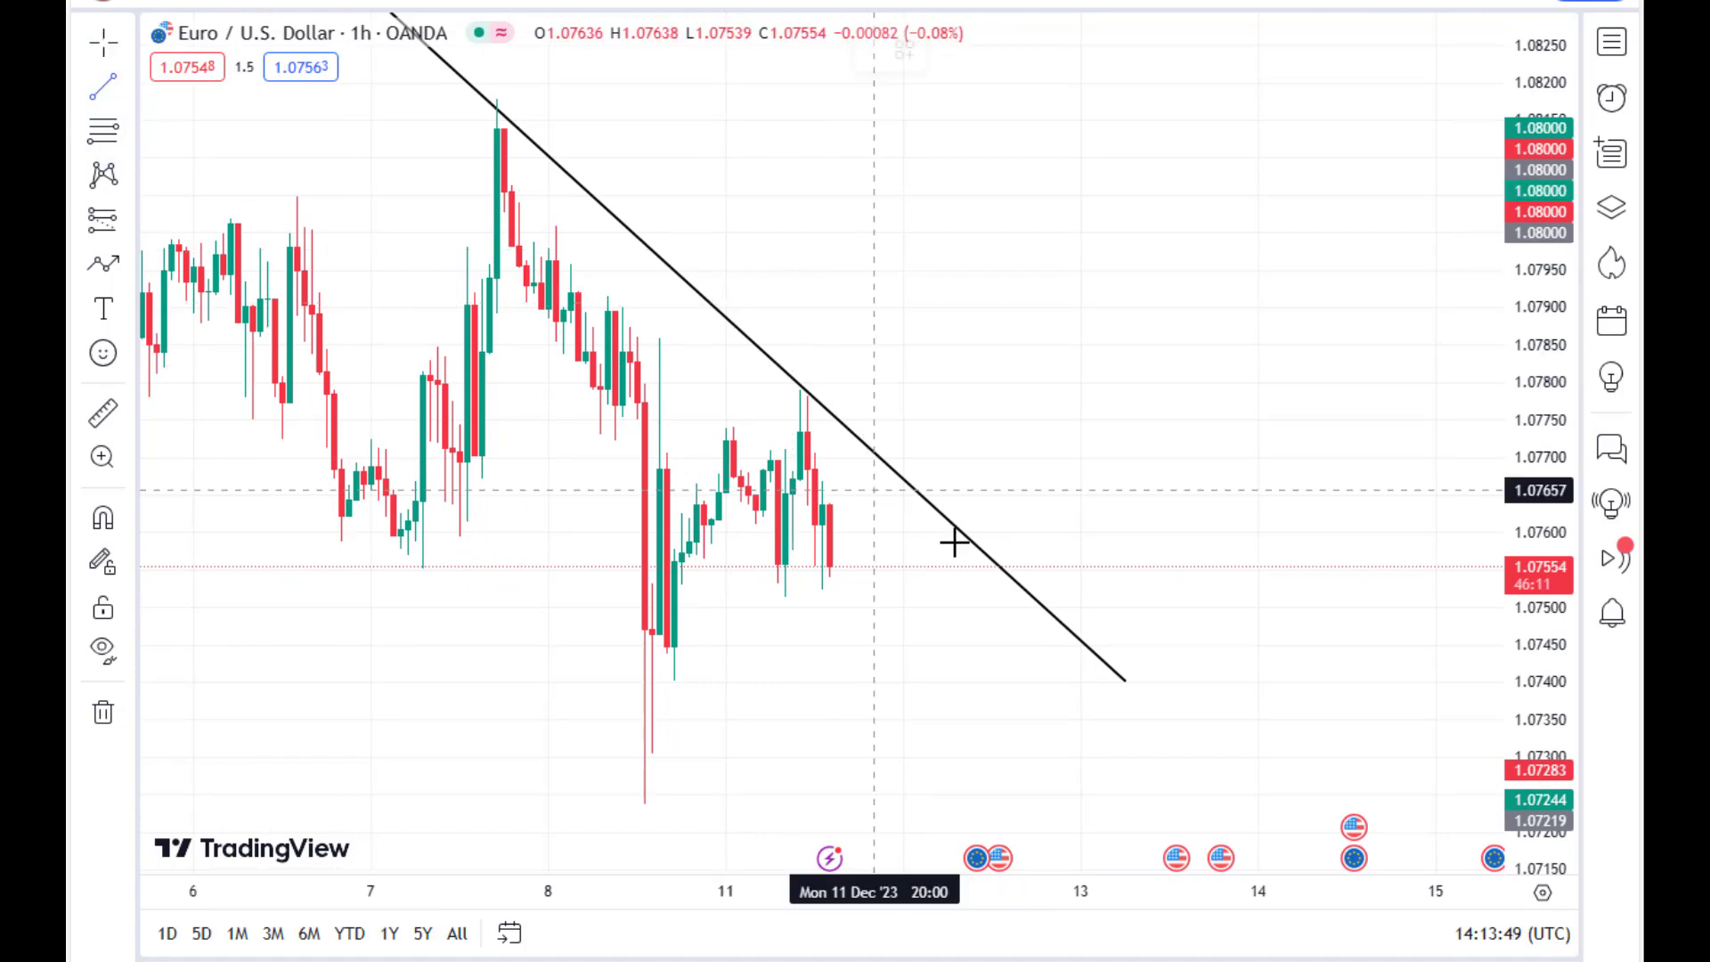
left_click(653, 459)
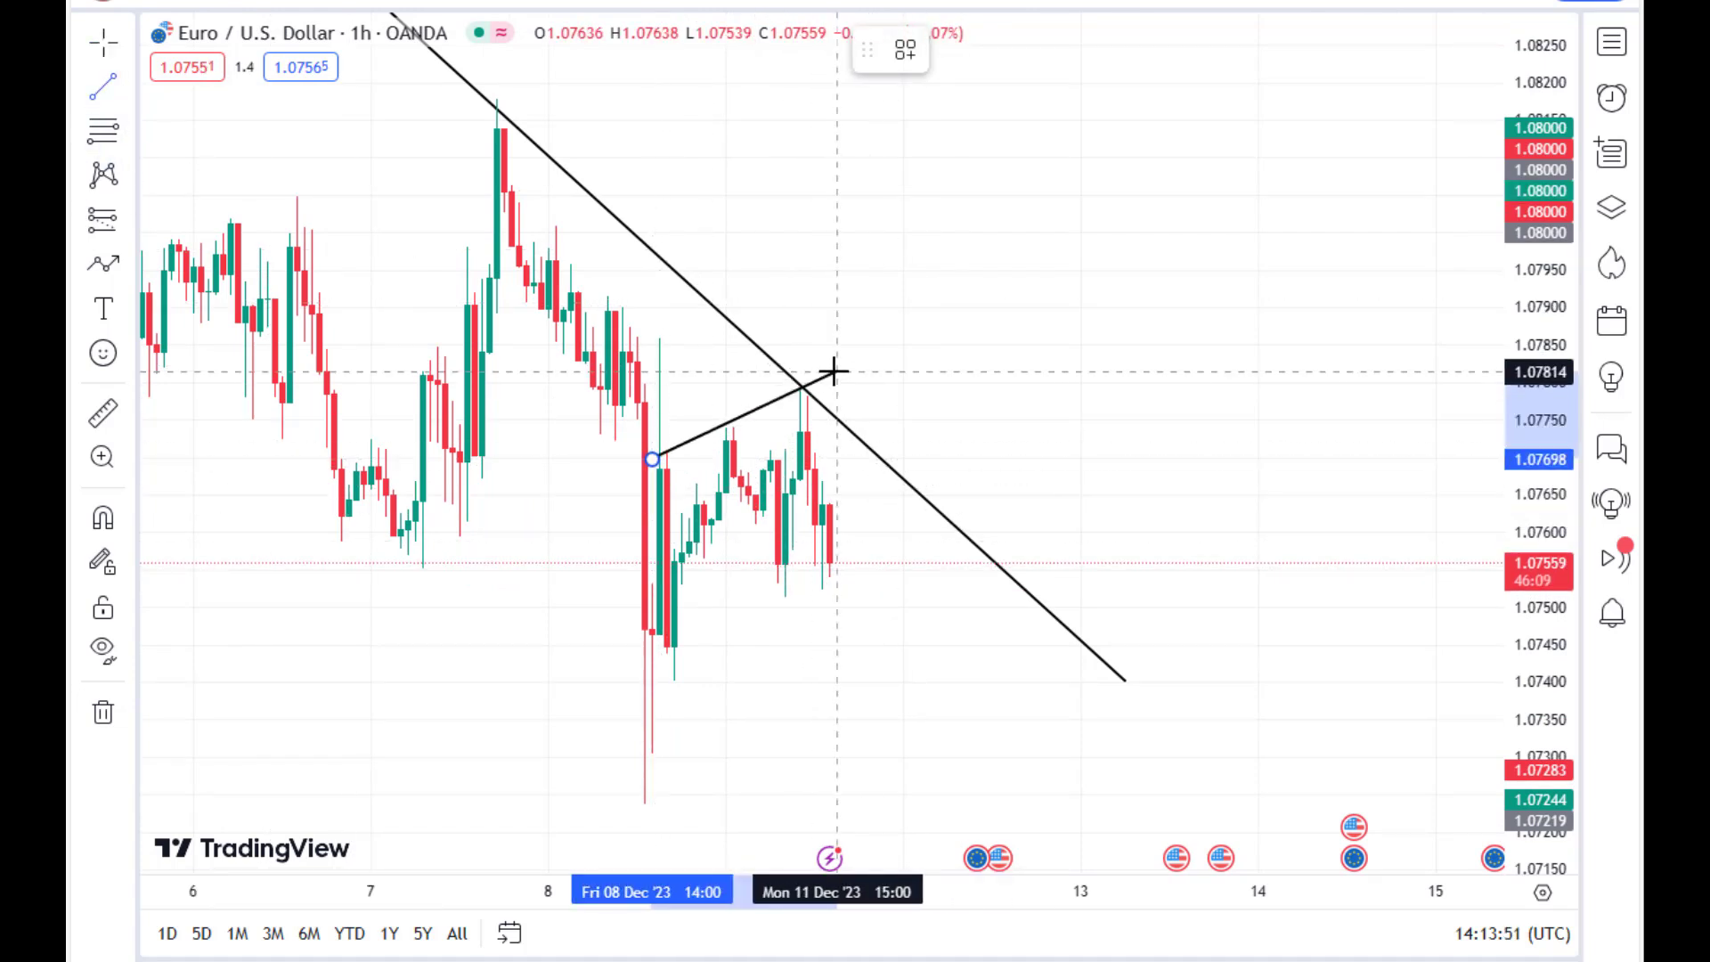
left_click(860, 371)
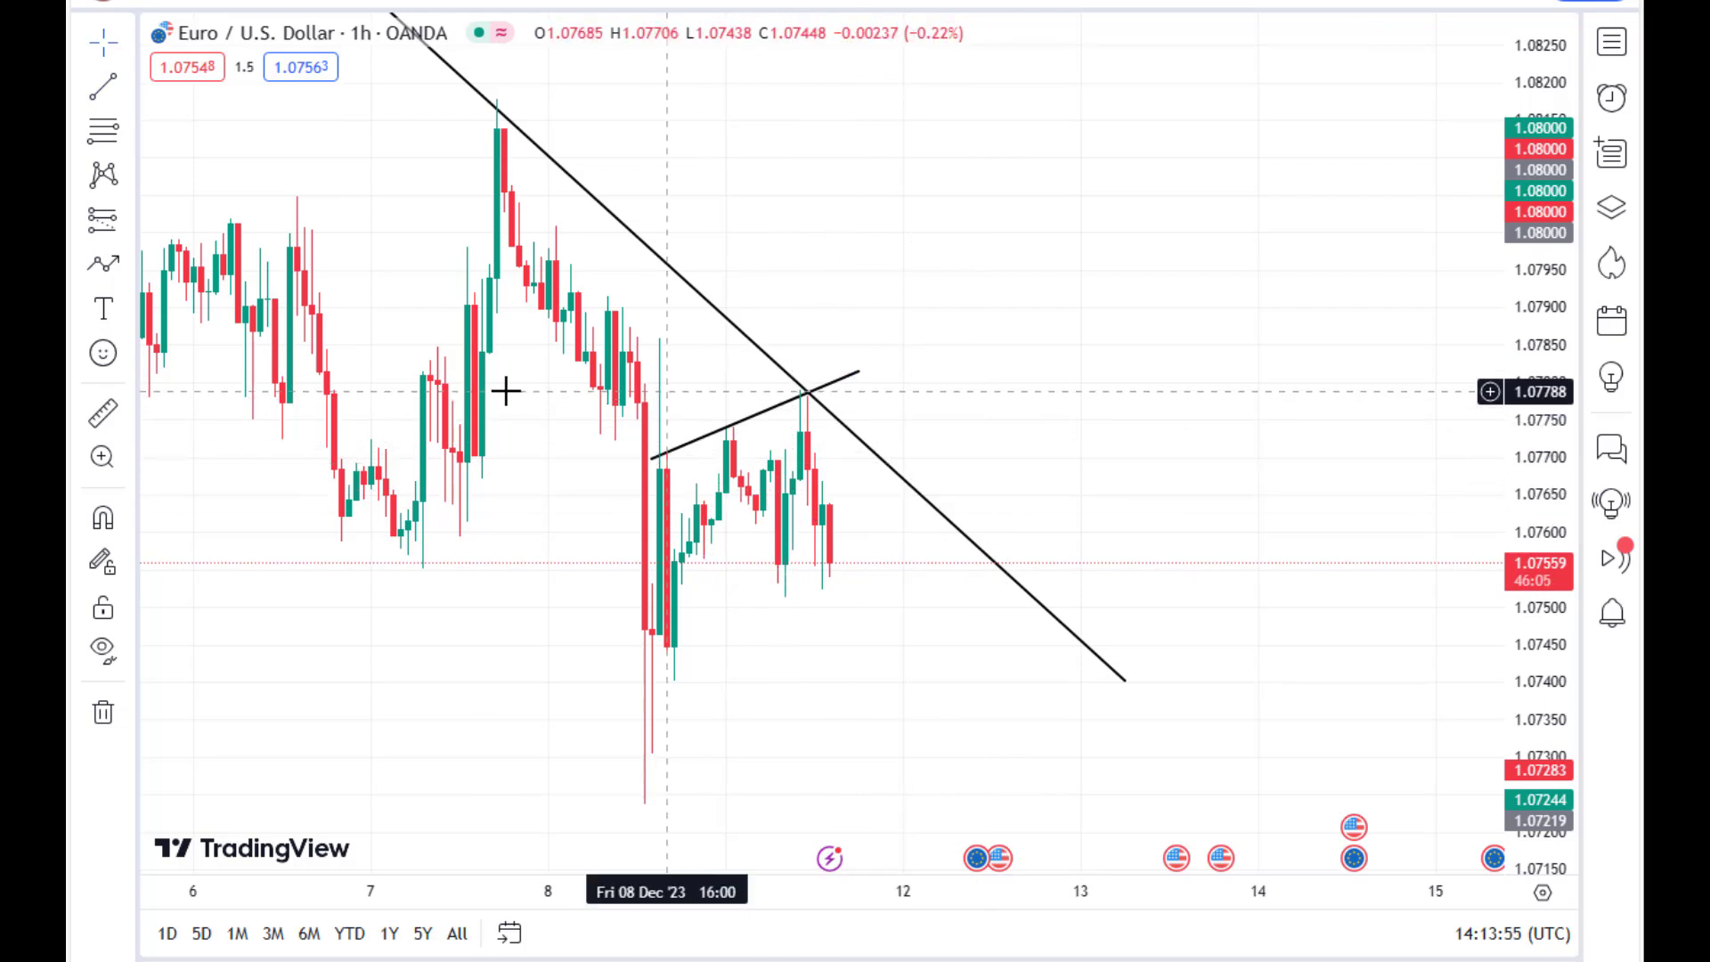
Draw a rising trend line under the lows from about 1.0741 on 8 December to about 1.0767 on 12 December
key("alt+t")
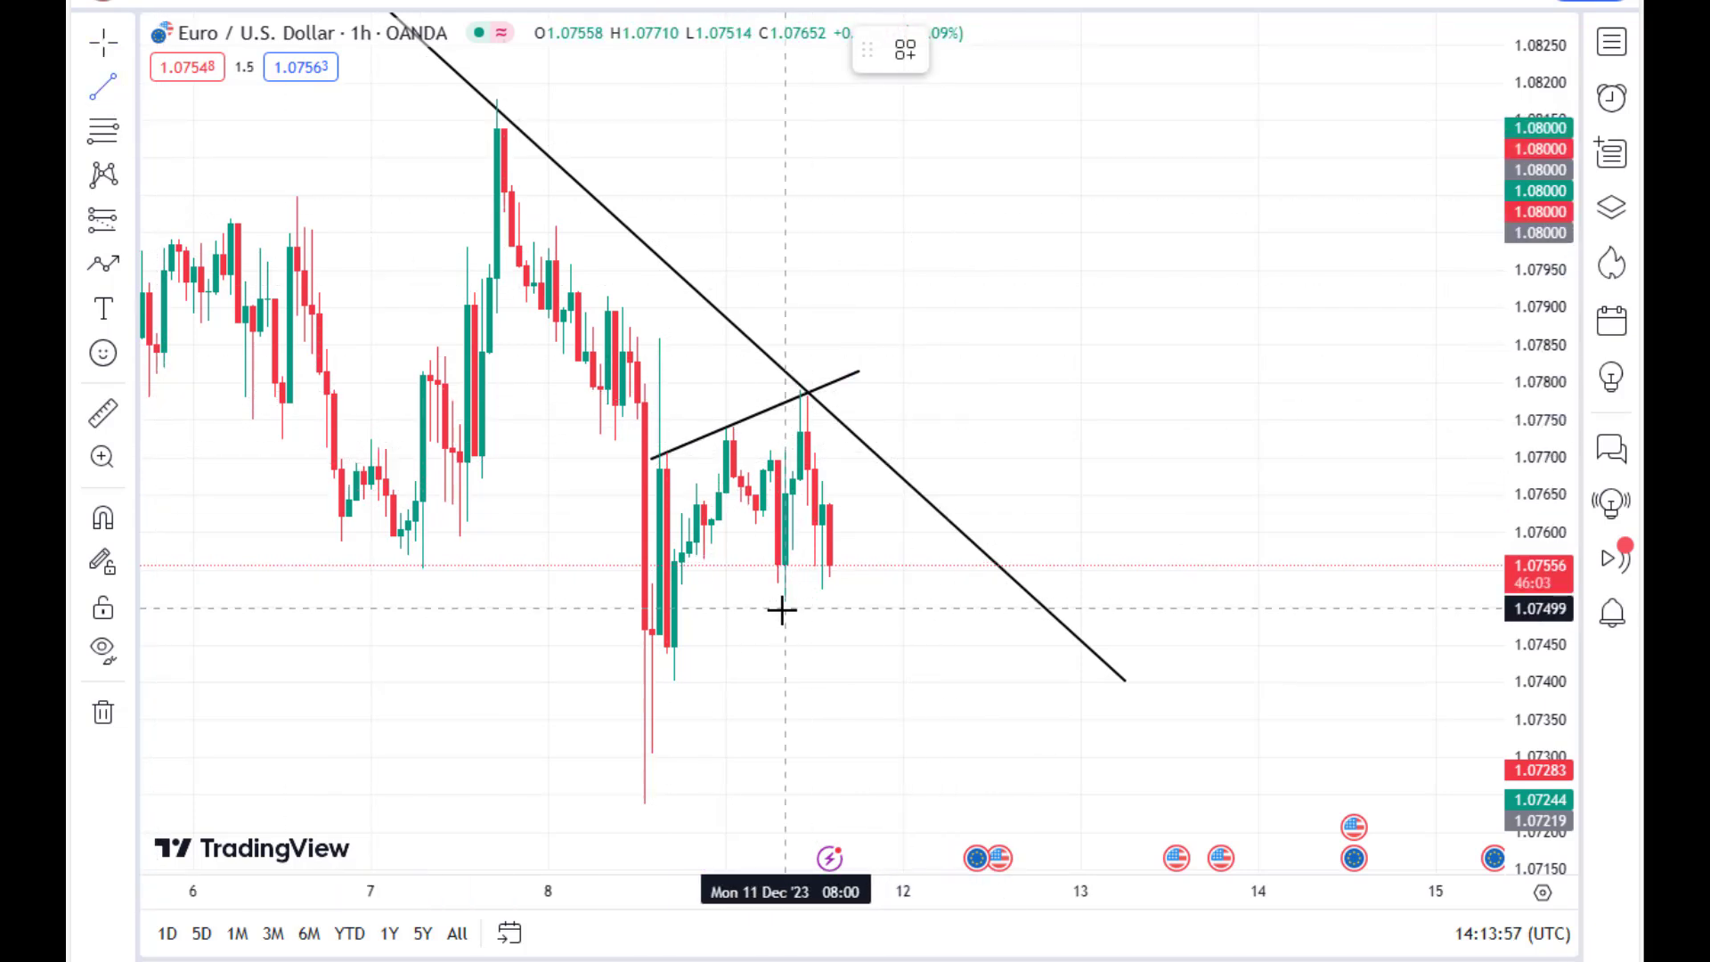
left_click(674, 674)
left_click(948, 481)
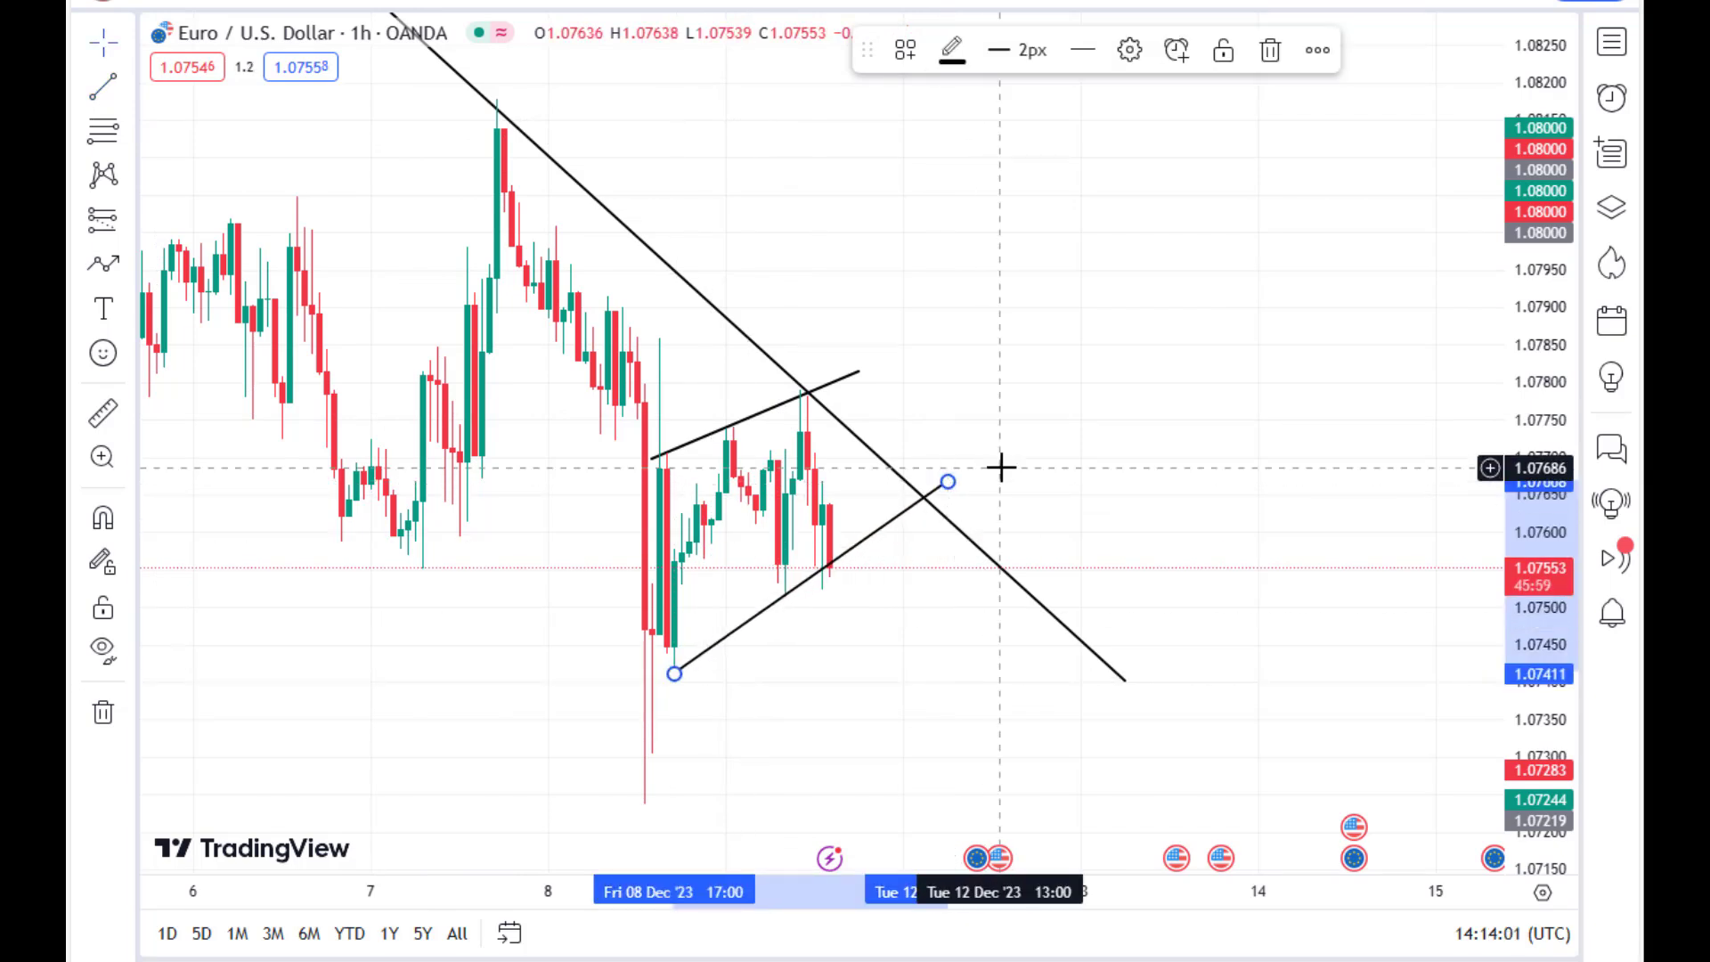
scroll(1179, 413, "left", 3)
left_click(938, 494)
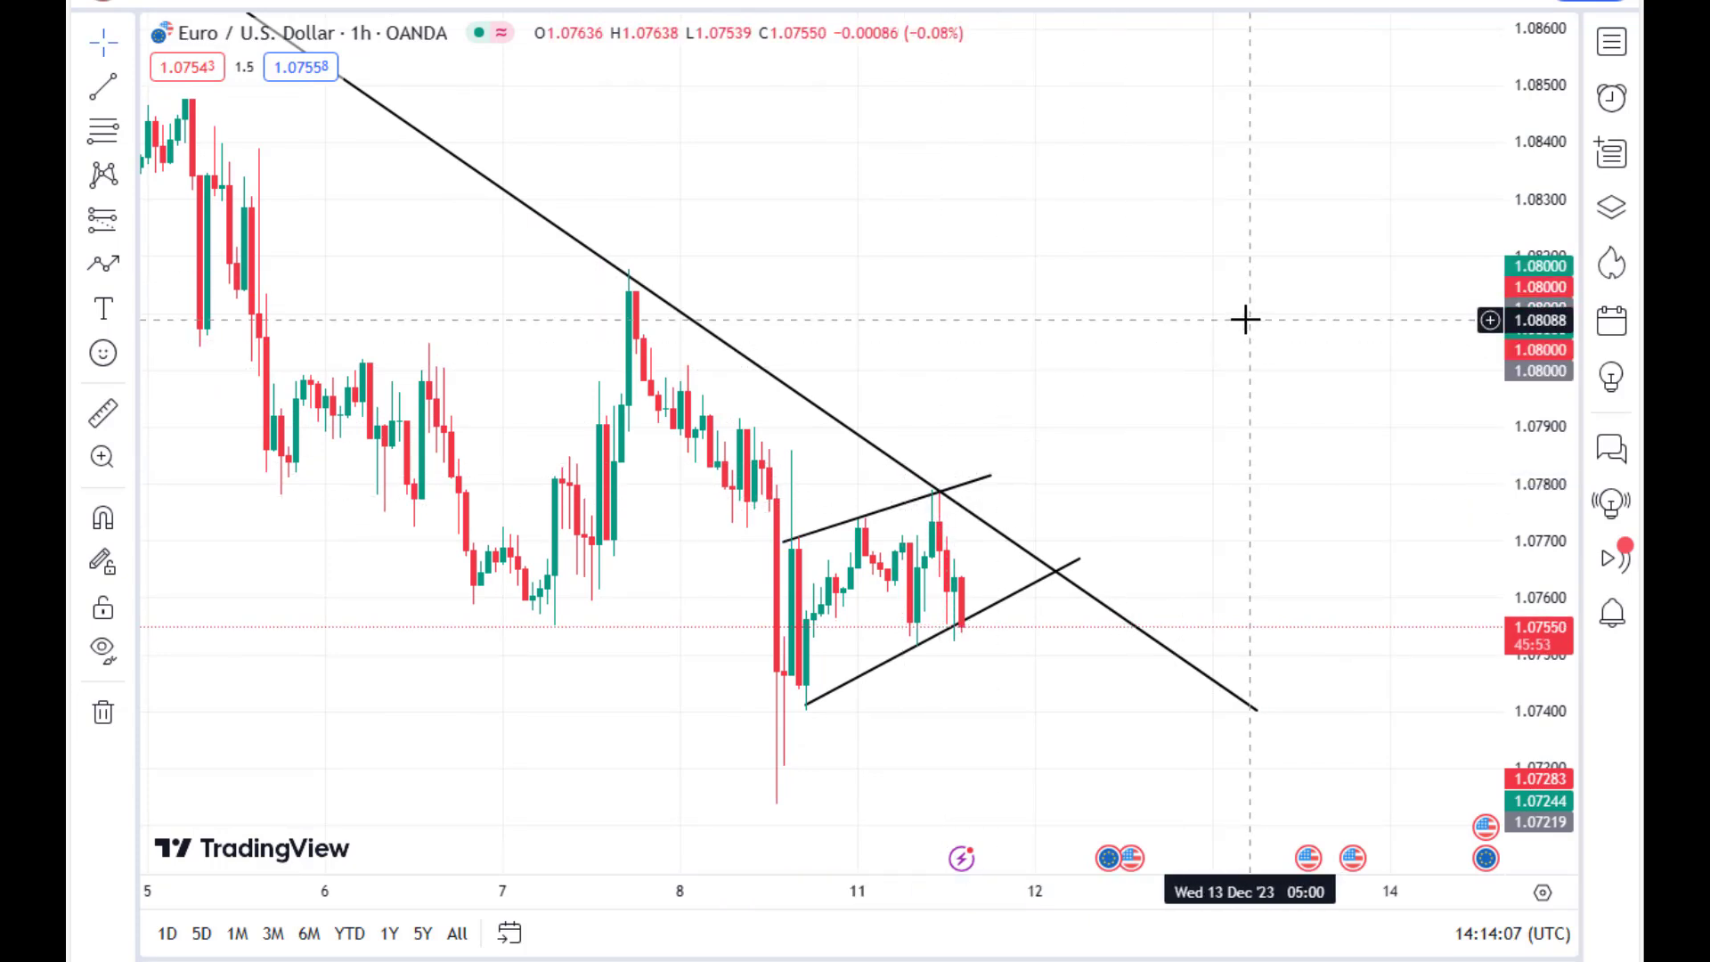
Switch to the 15-minute interval and examine the price action between the two rising trend lines
left_click_drag(989, 286, 905, 310)
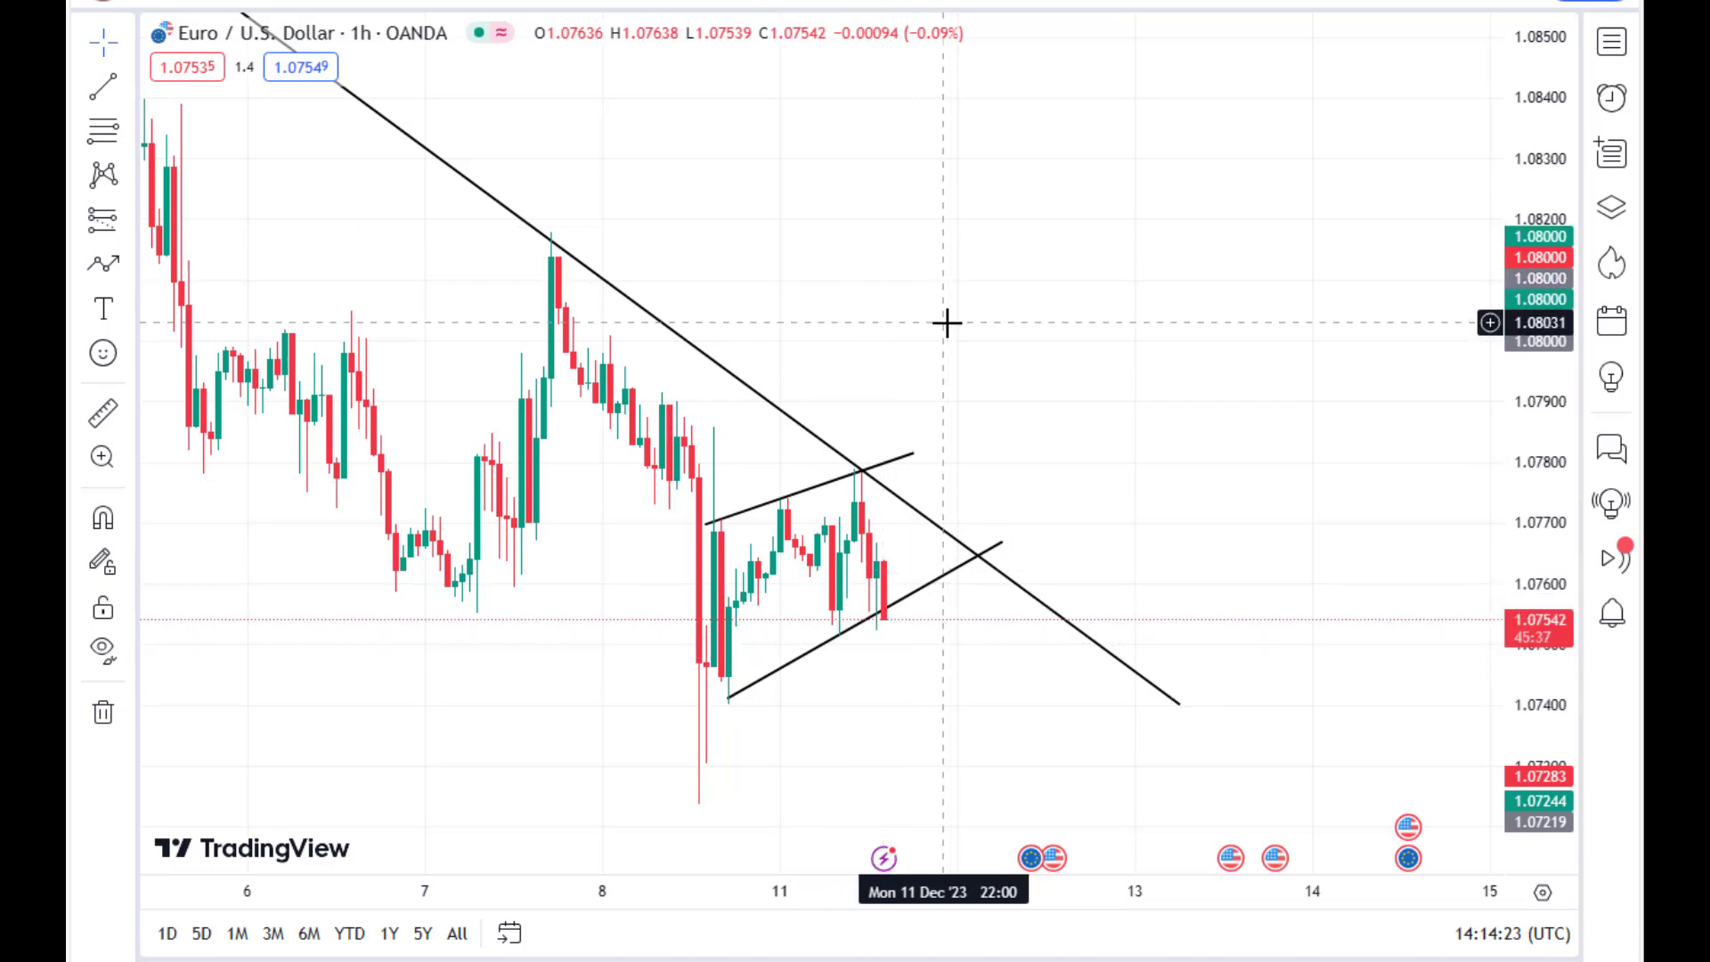
left_click_drag(947, 322, 1066, 305)
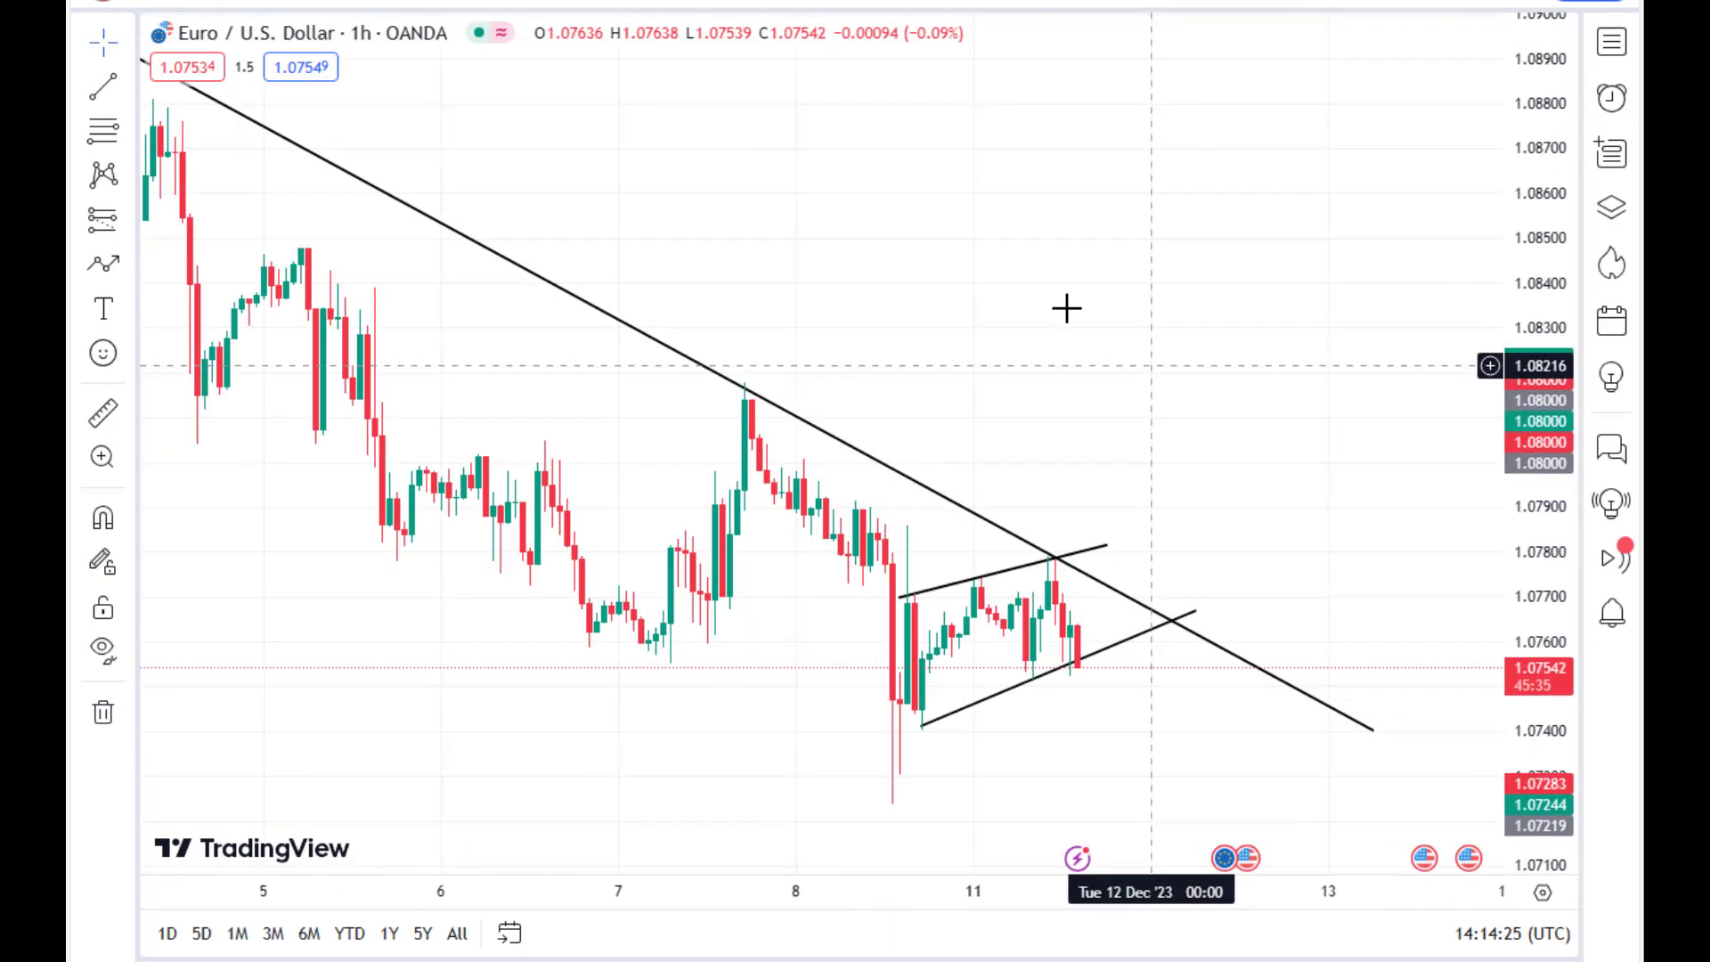
left_click(398, 4)
left_click(433, 243)
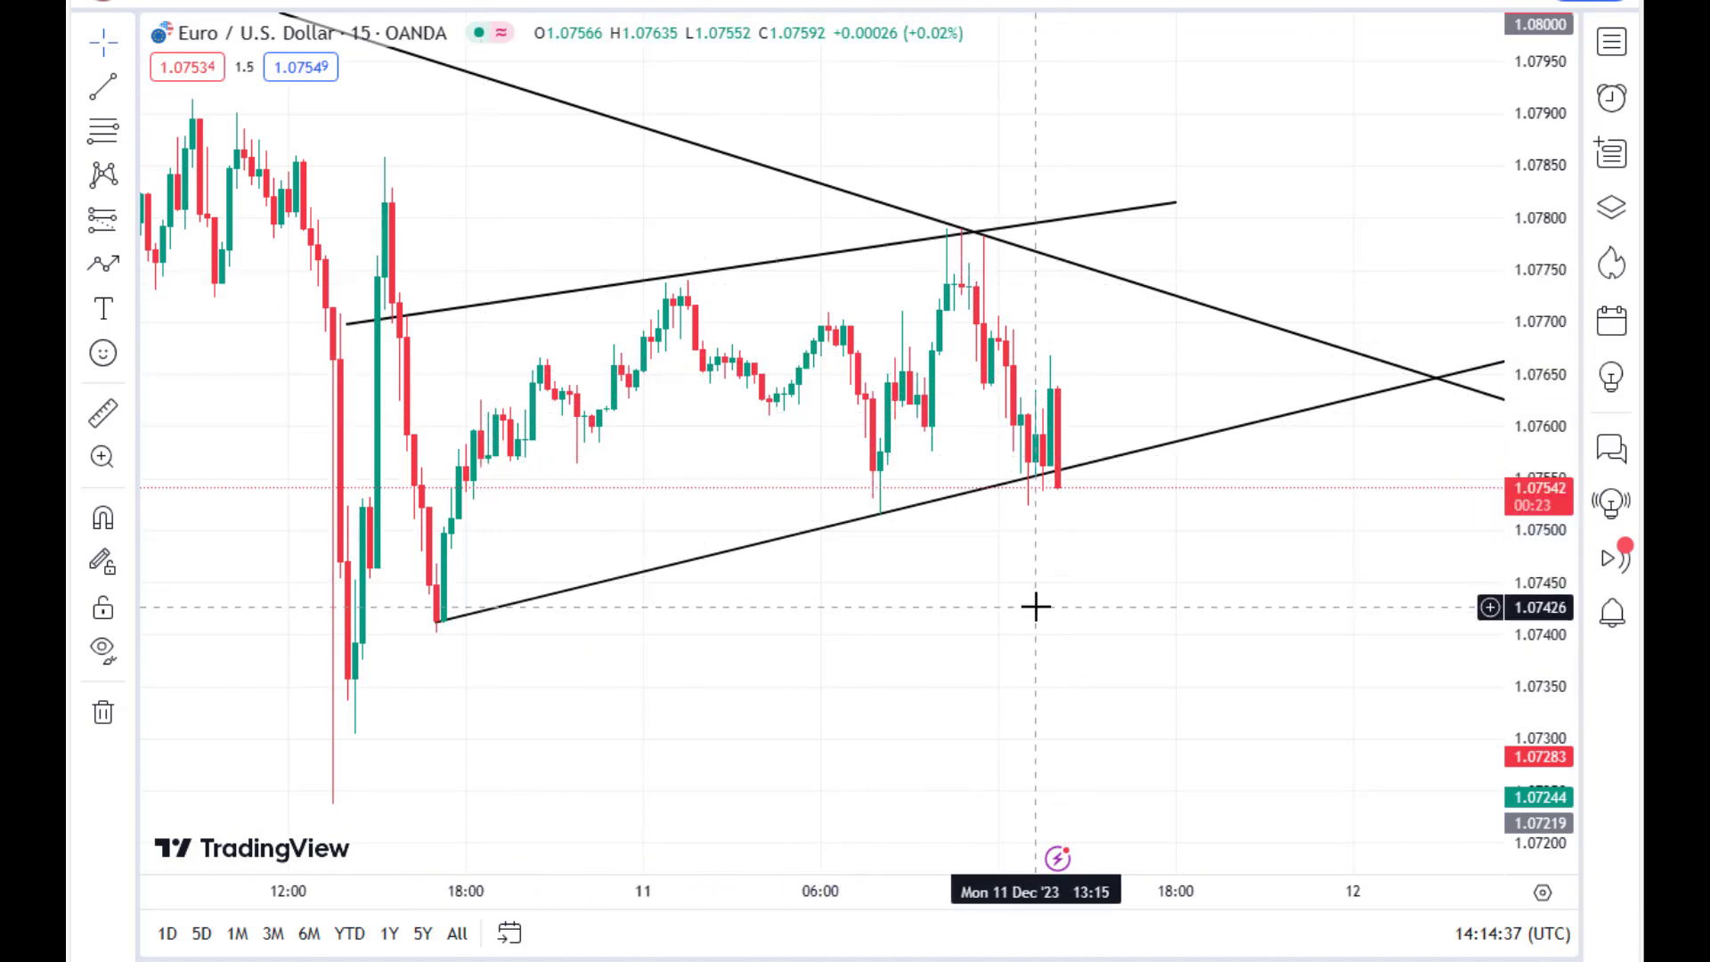
left_click_drag(1036, 606, 1199, 578)
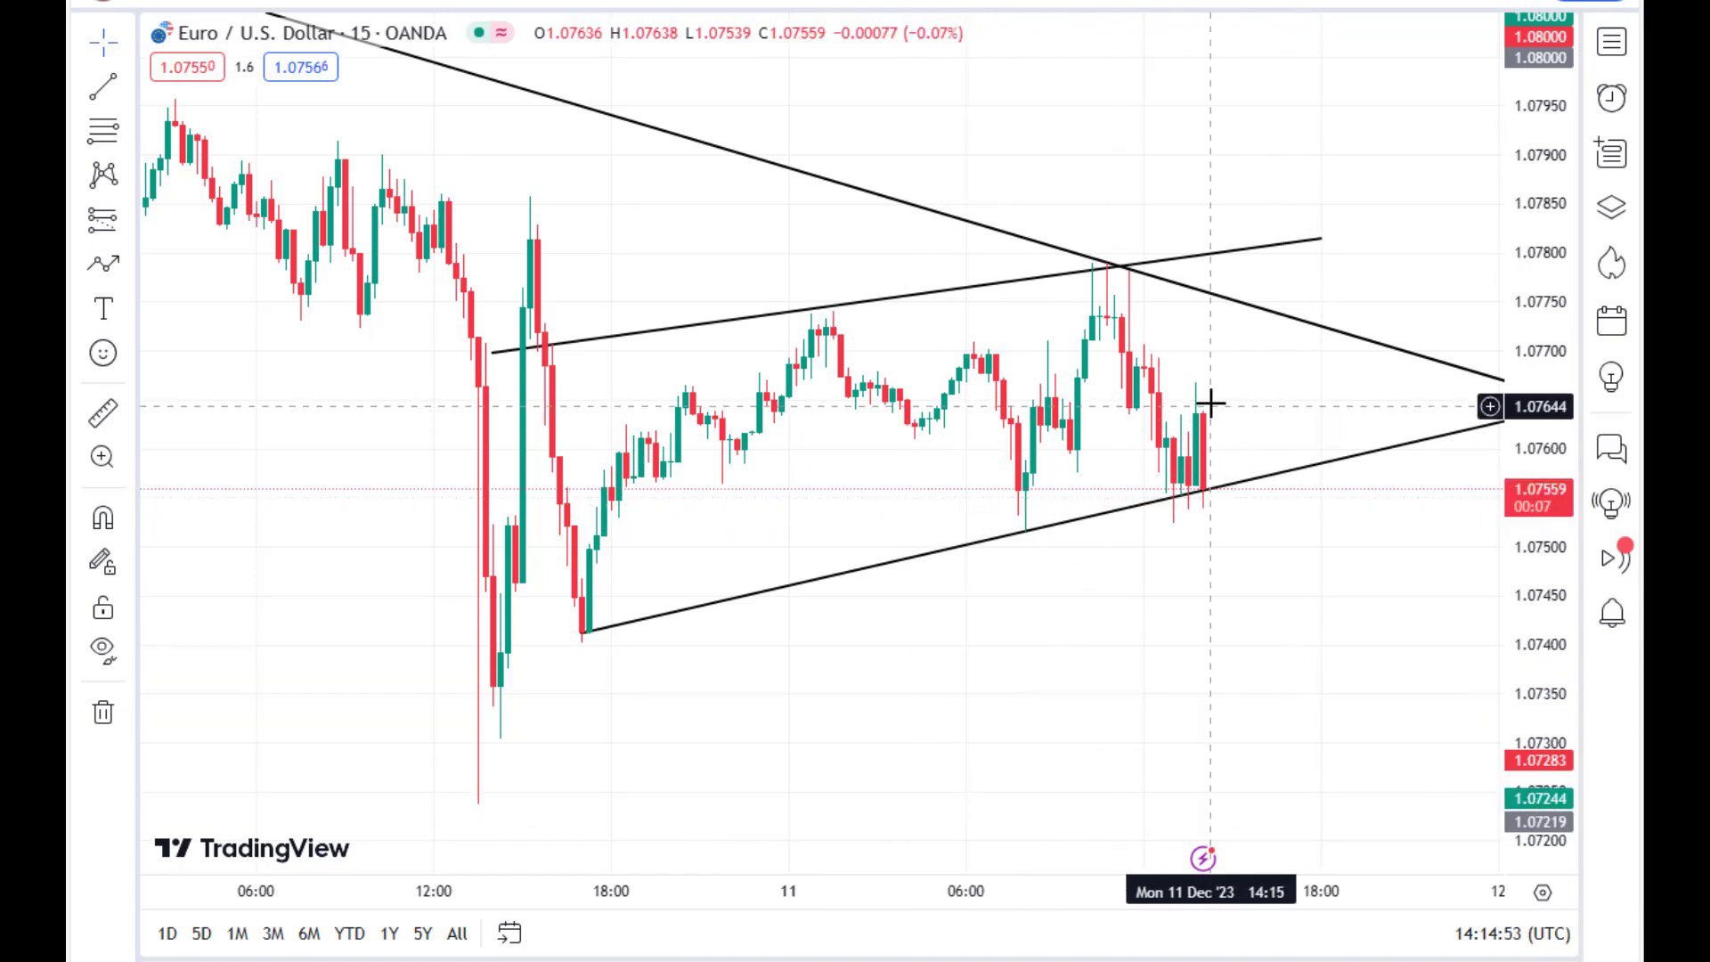
left_click_drag(1206, 398, 1104, 290)
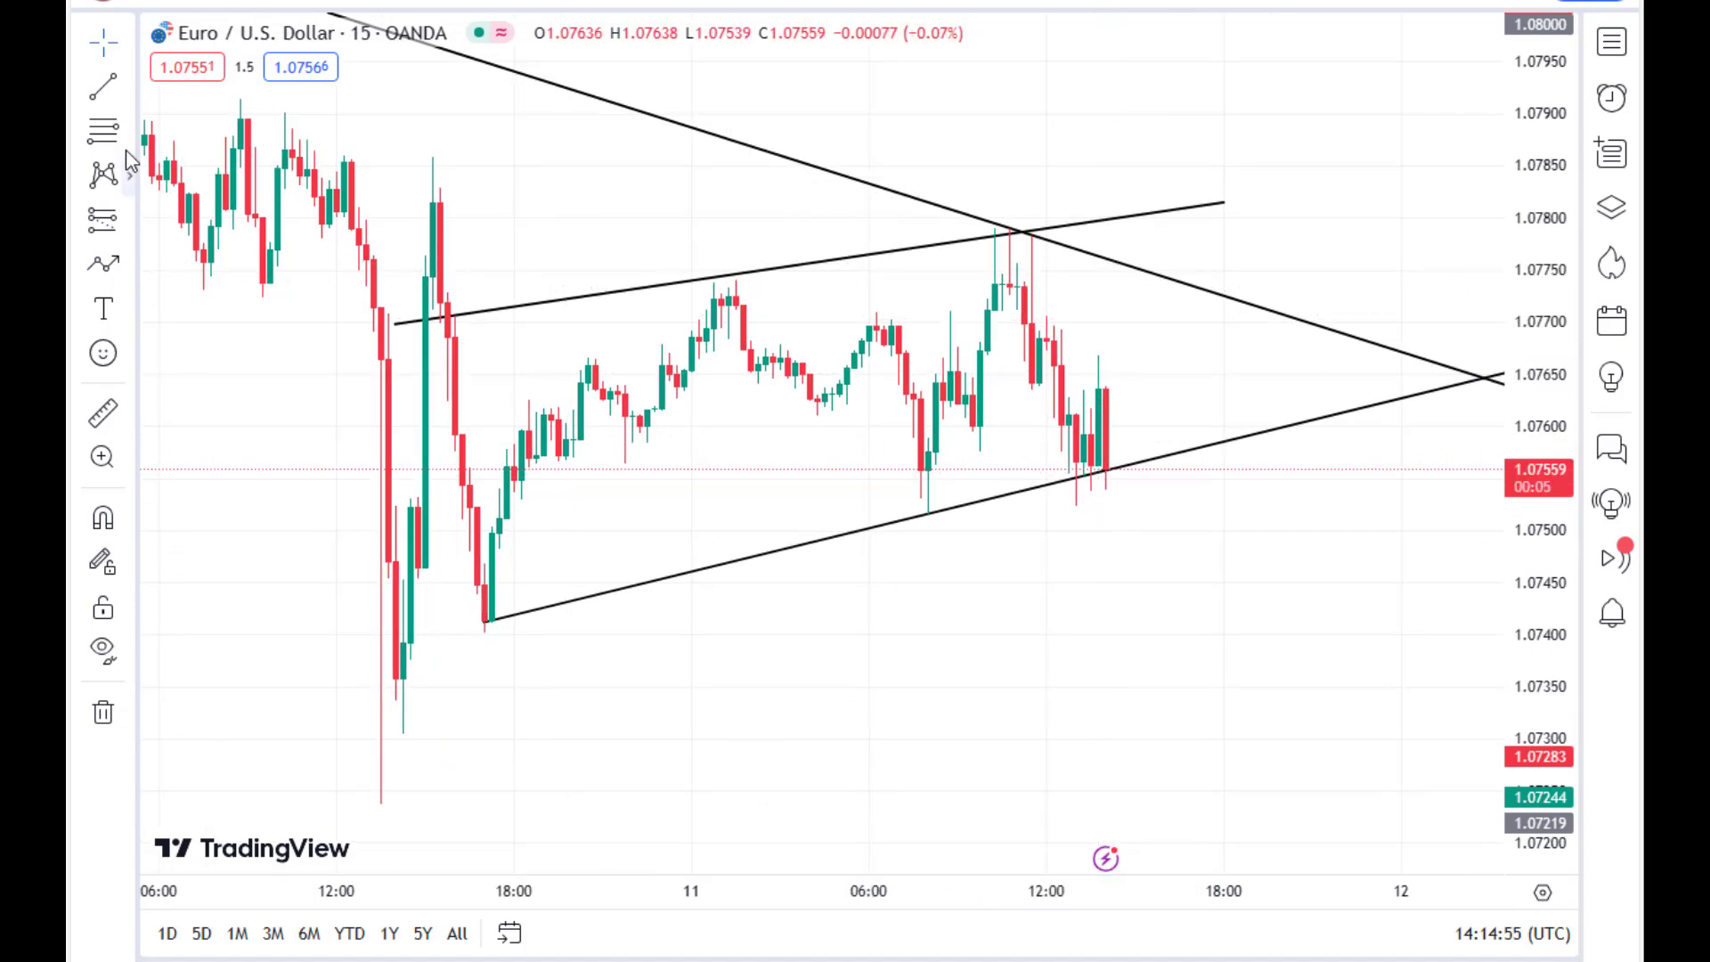
Draw a rectangle zone over the 11 December highs from about 1.0773 to 1.0778, extending to the start of 12 December
left_click(131, 224)
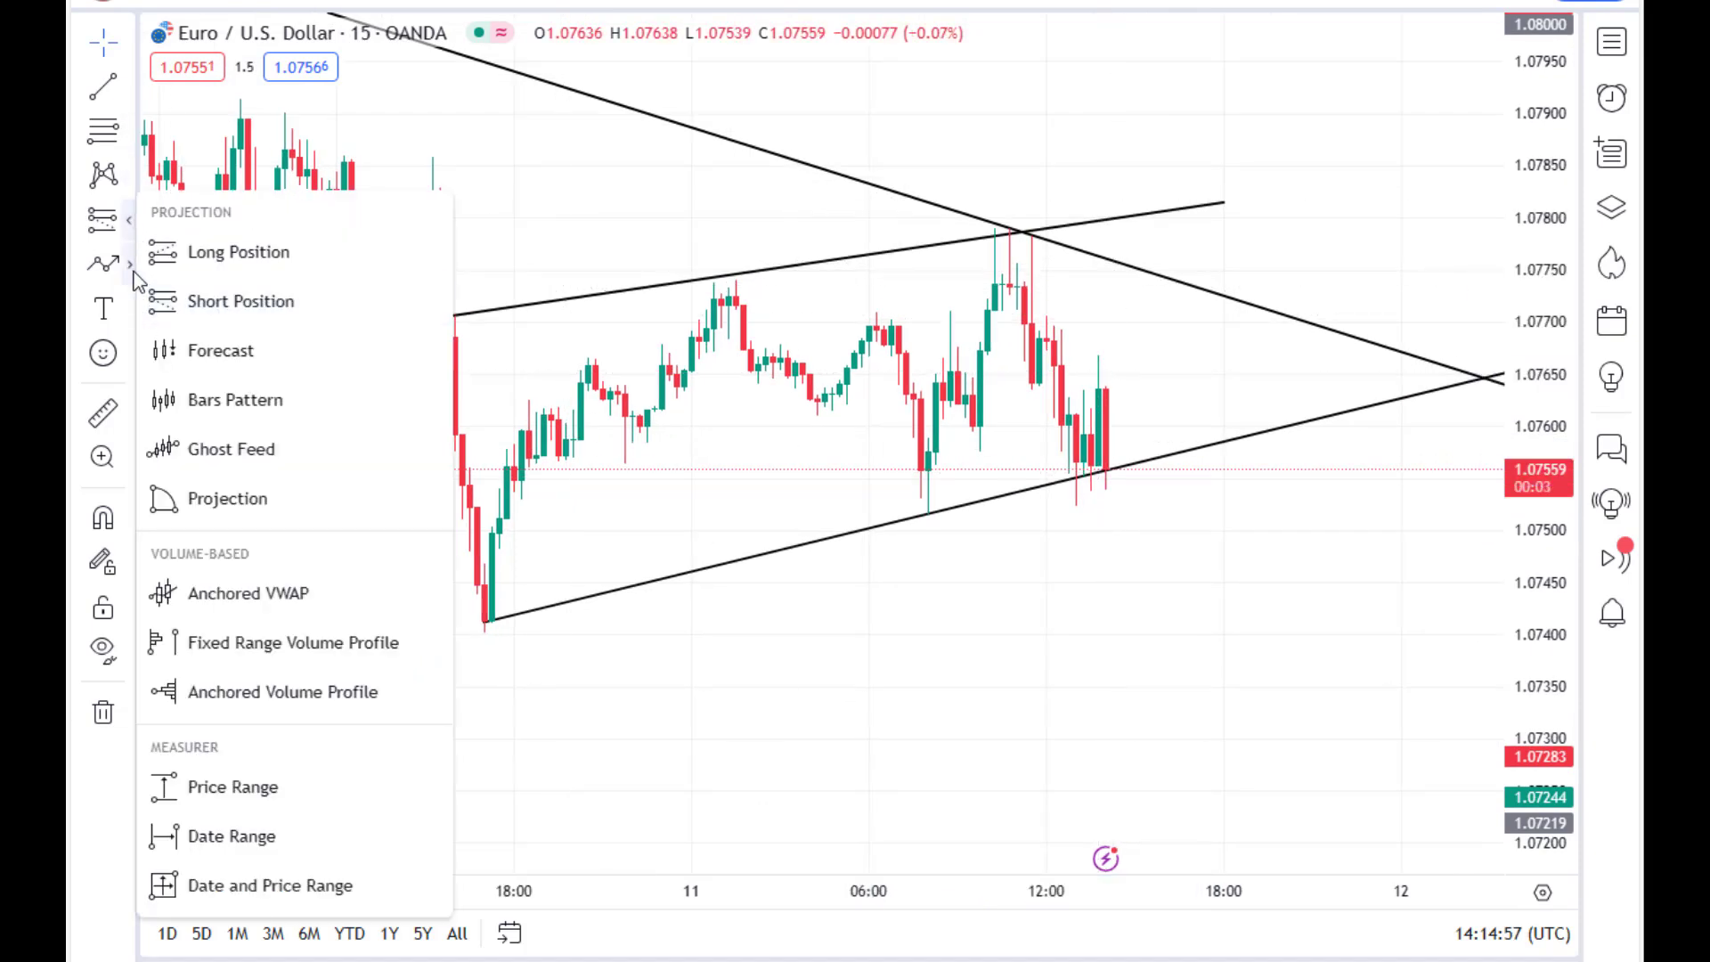
left_click(130, 264)
left_click(223, 614)
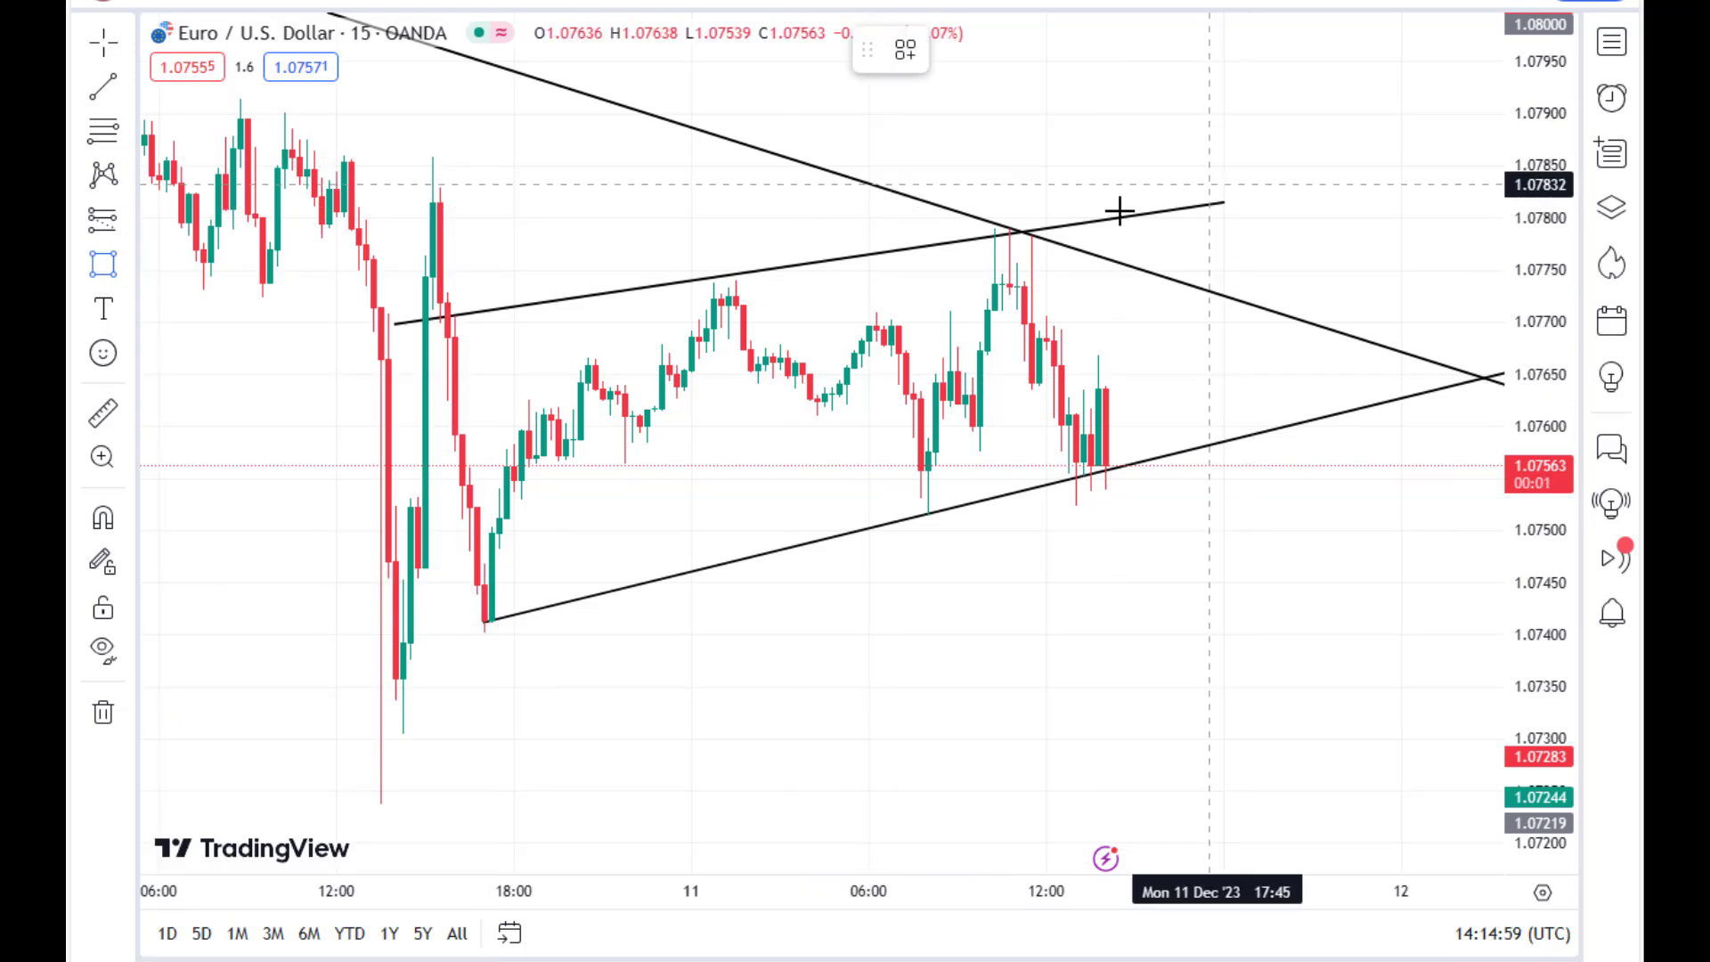
mouse_move(713, 286)
left_mouse_down()
mouse_move(916, 286)
mouse_move(1107, 228)
mouse_move(1401, 239)
left_mouse_up()
left_click(1388, 147)
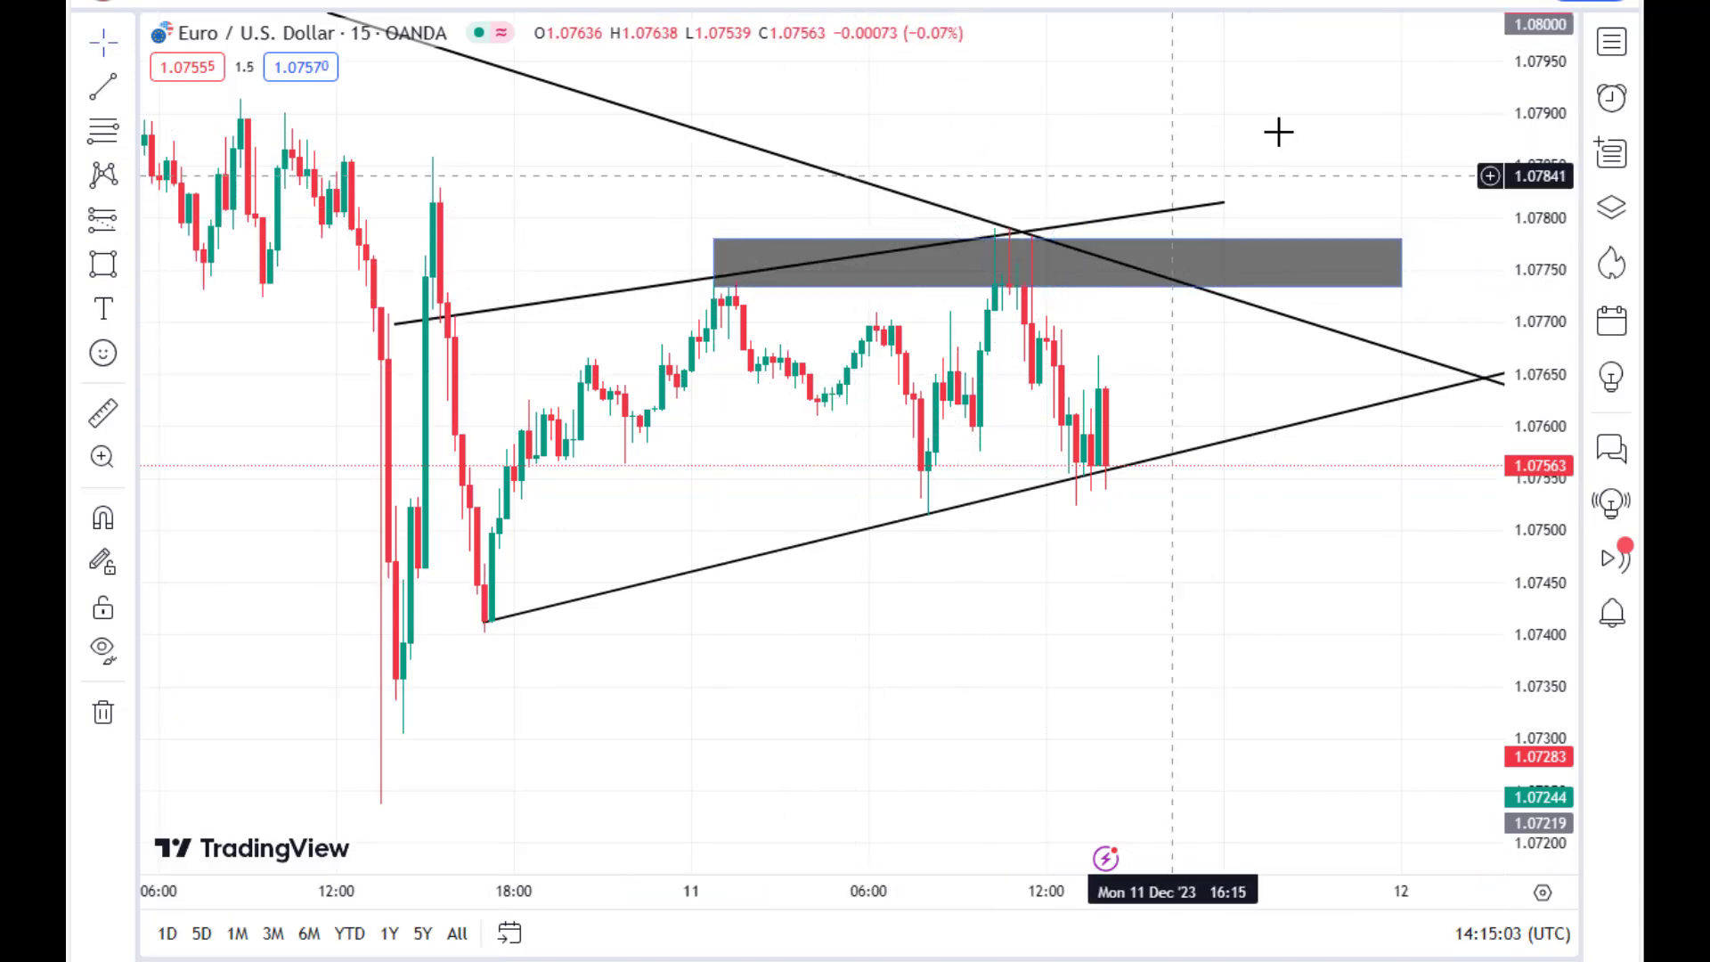
left_click_drag(1309, 89, 1269, 98)
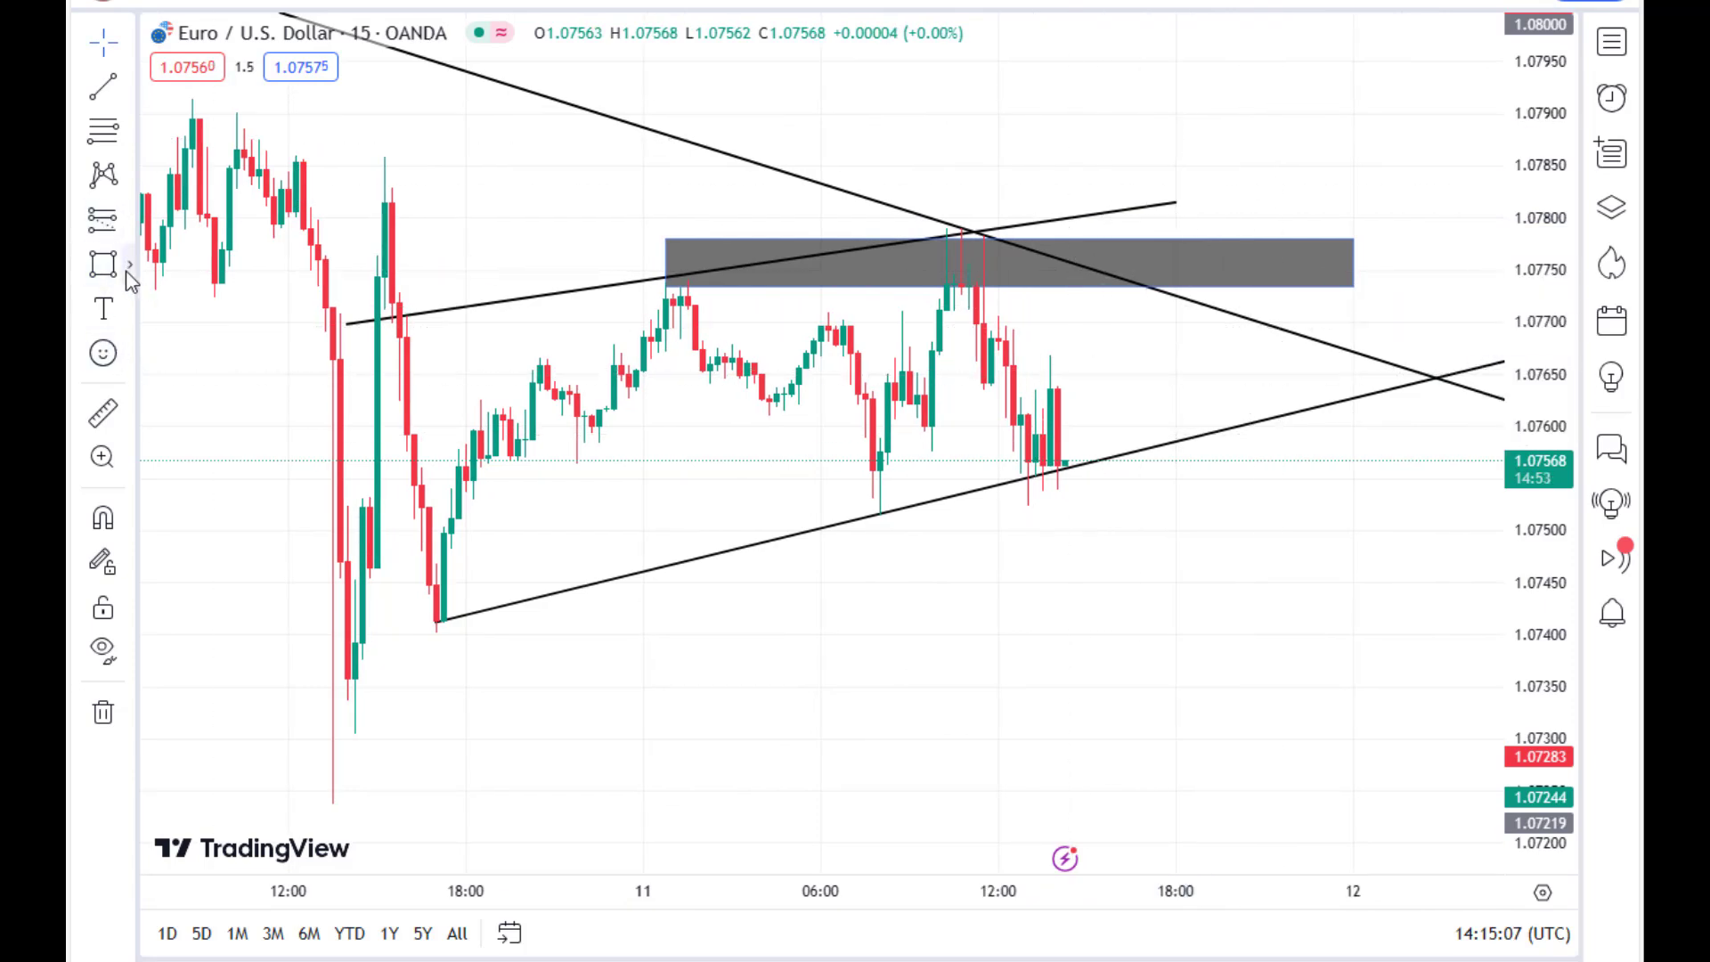
left_click(128, 267)
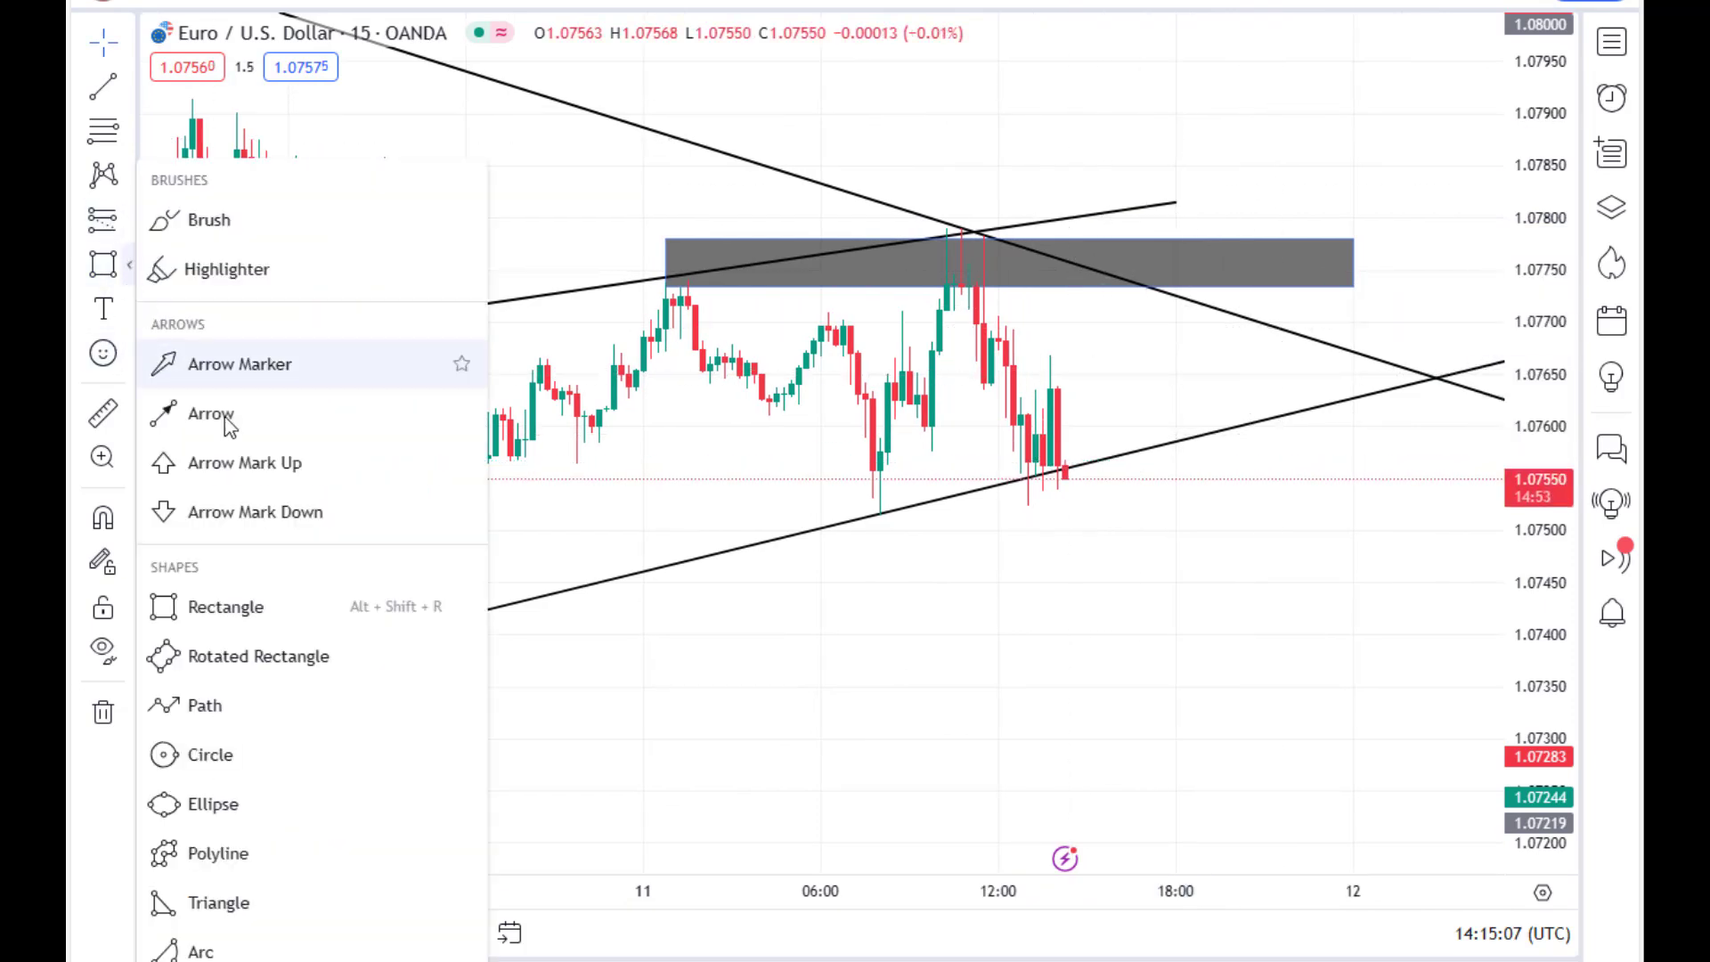
left_click(1186, 646)
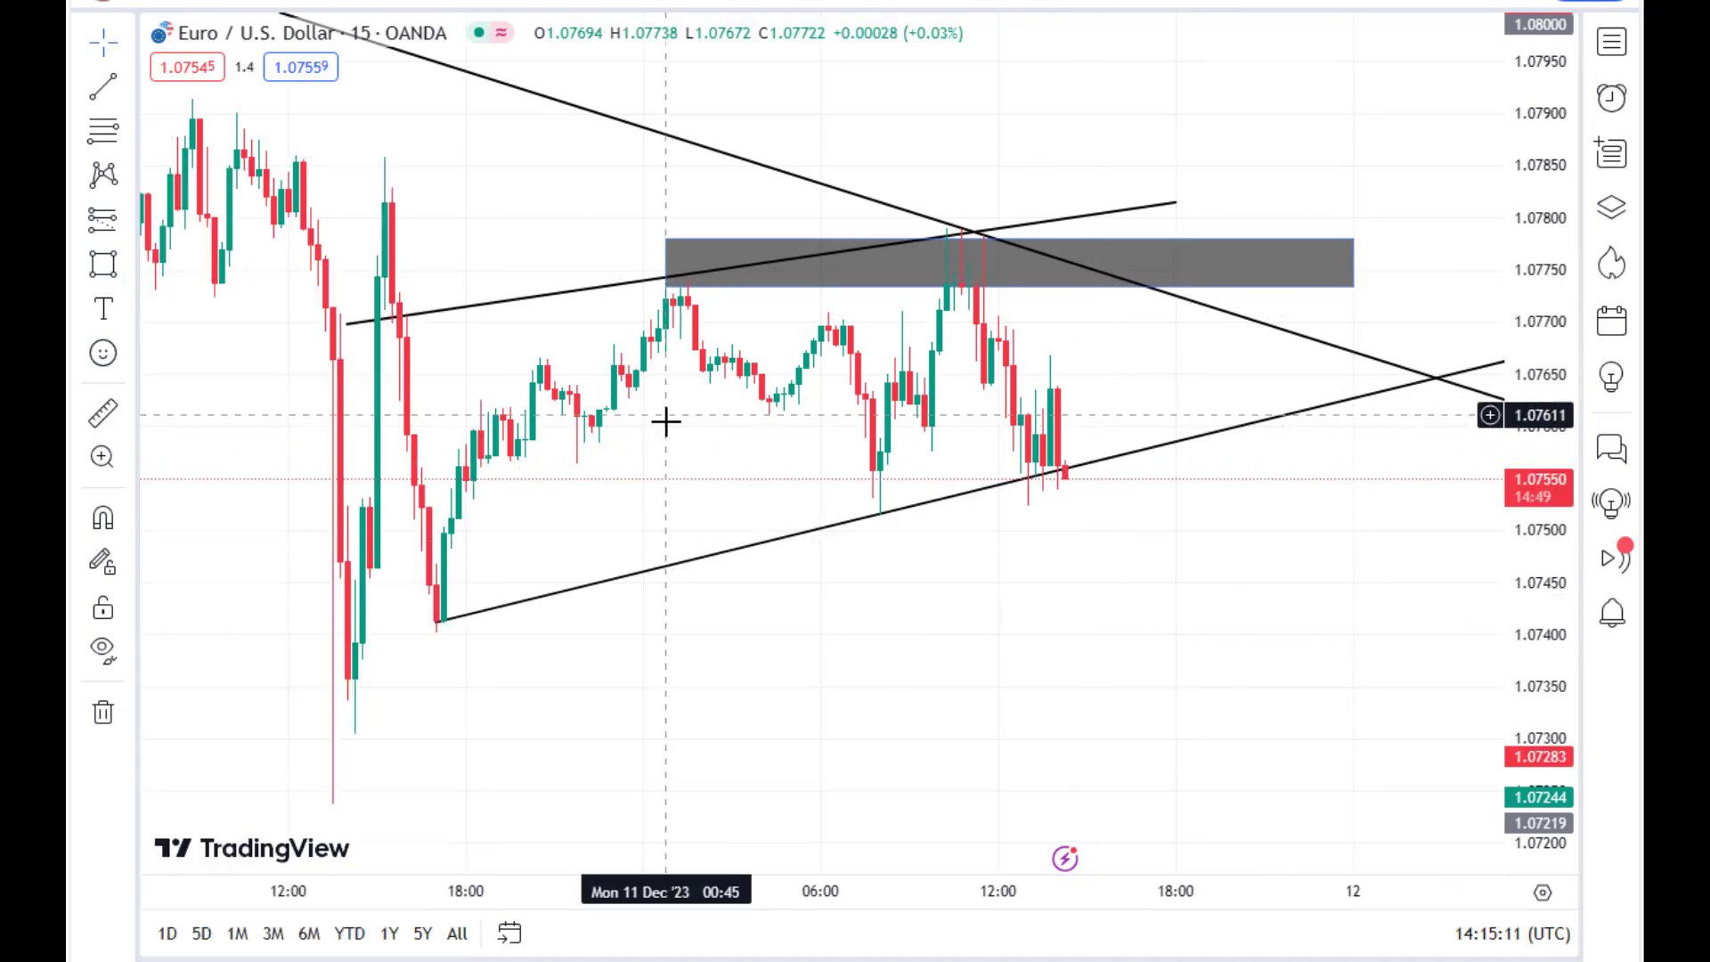
Return the chart to the 1-hour interval with the rectangle zone and rising channel in view
left_click(334, 3)
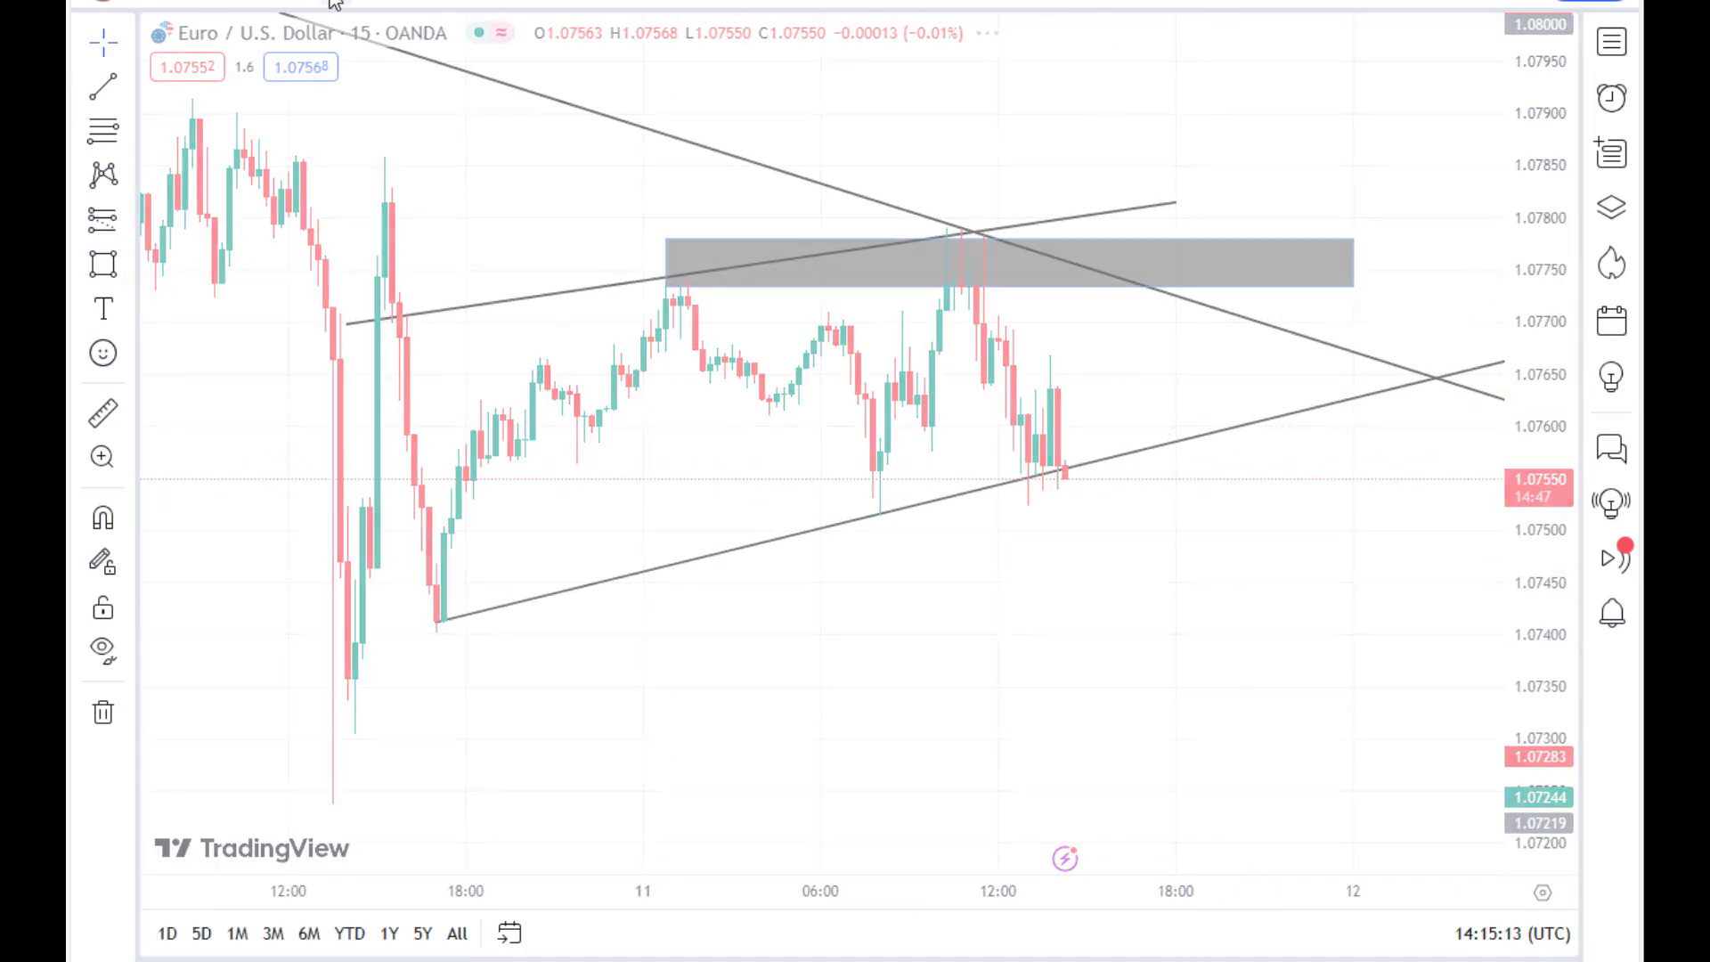
left_click_drag(1222, 343, 1283, 344)
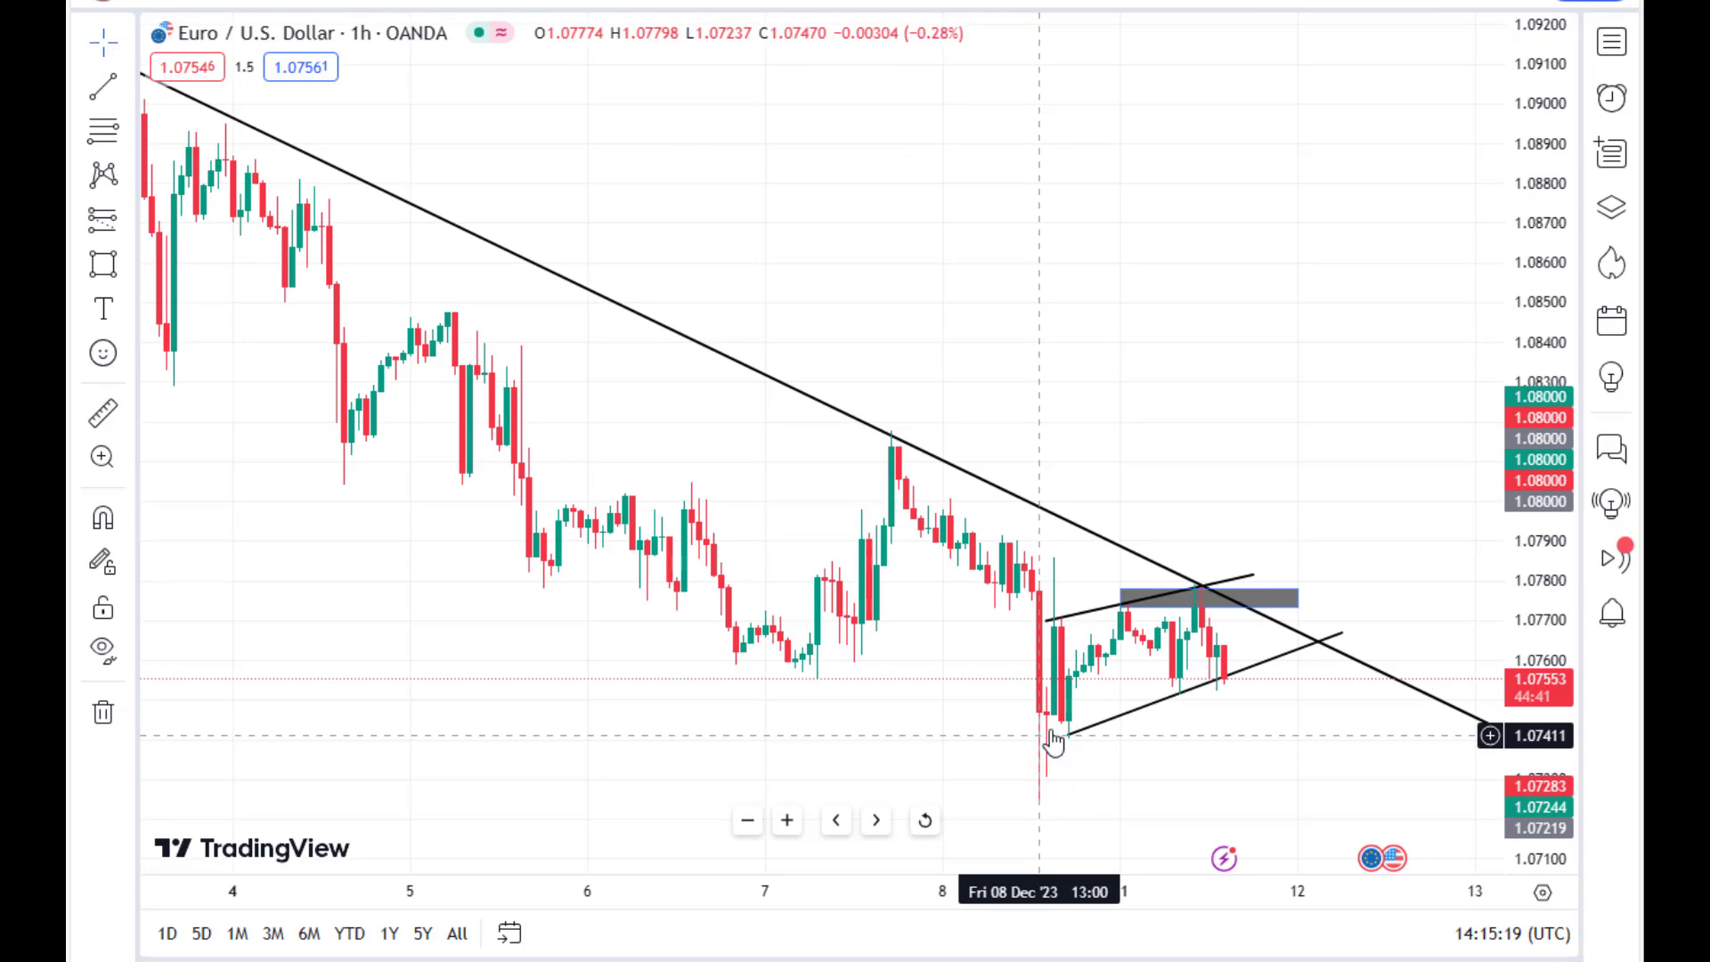
left_click_drag(1230, 385, 1033, 374)
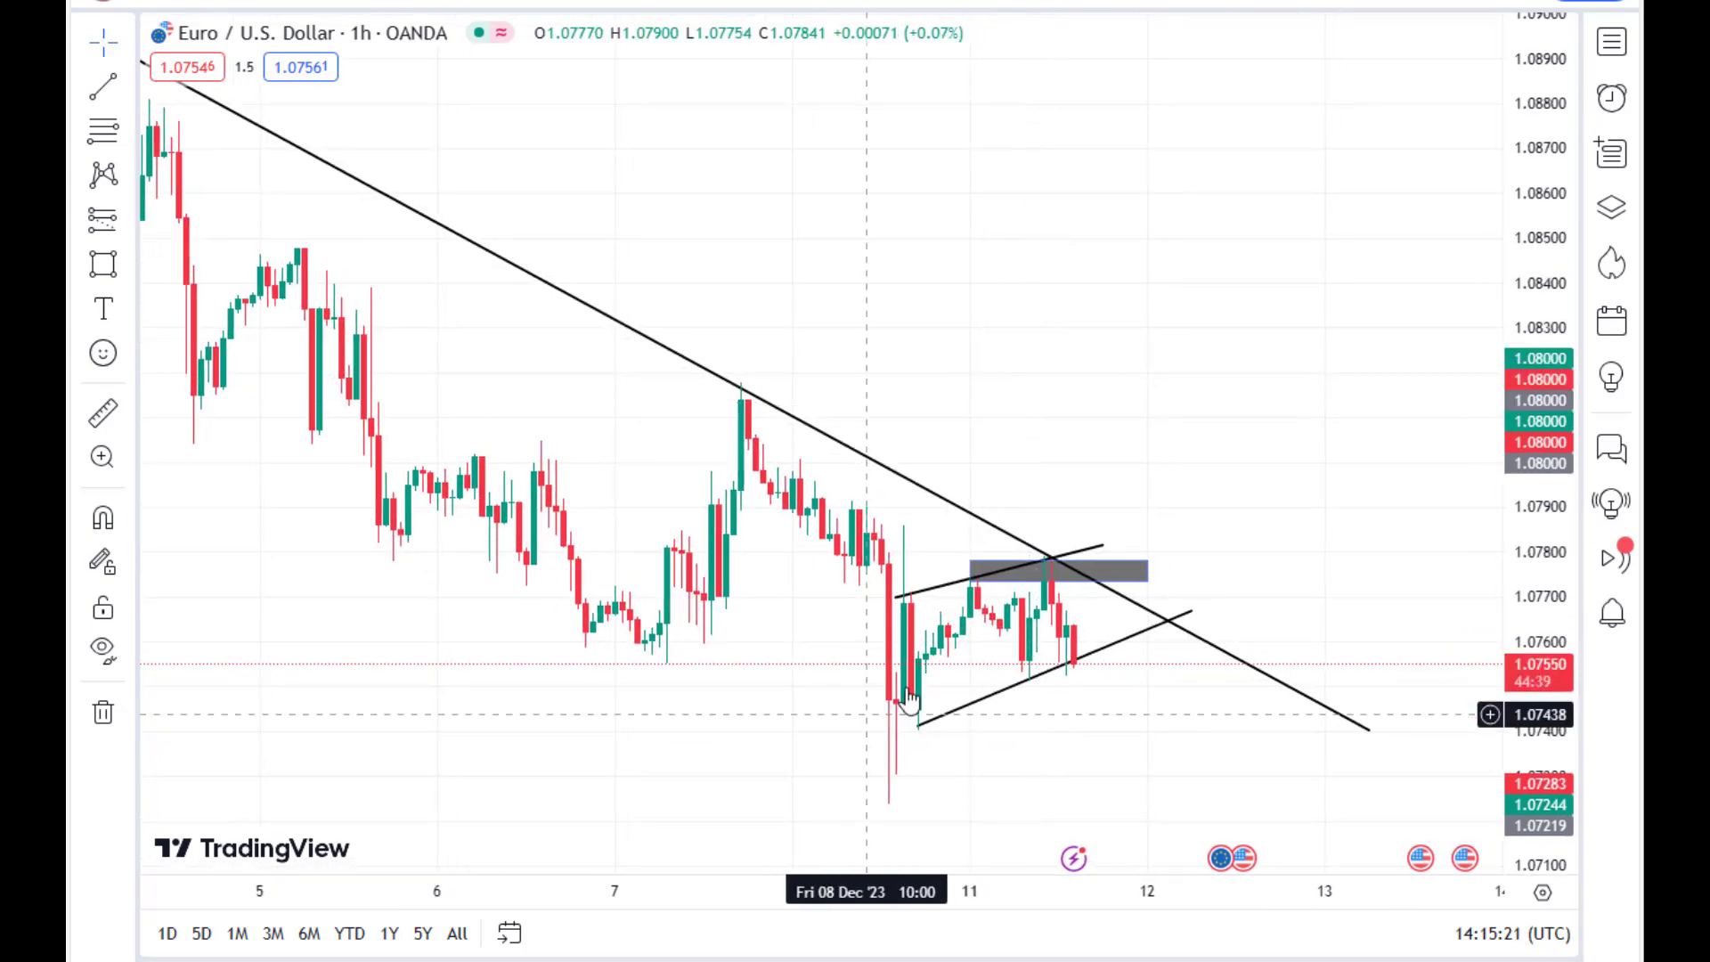
Trace the swings from about 1.0807 on 7 December to about 1.0722 on 12 December with a path arrow, and delete the path
left_click(132, 276)
left_click(179, 703)
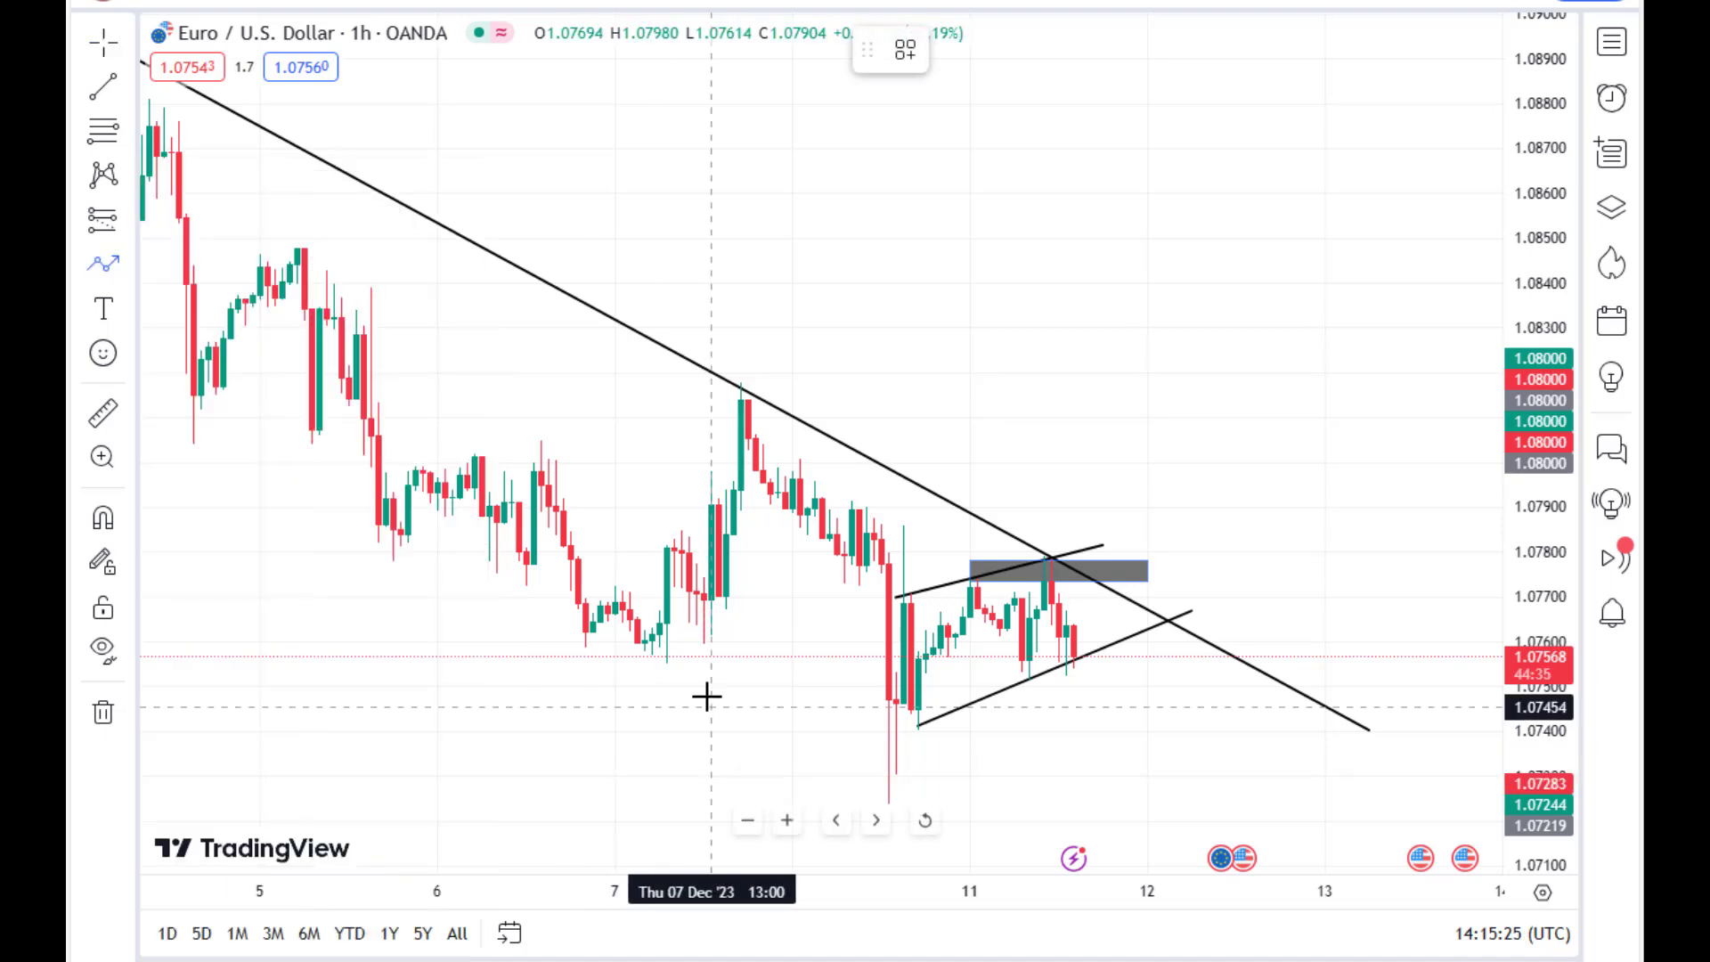
left_click(770, 429)
left_click(911, 784)
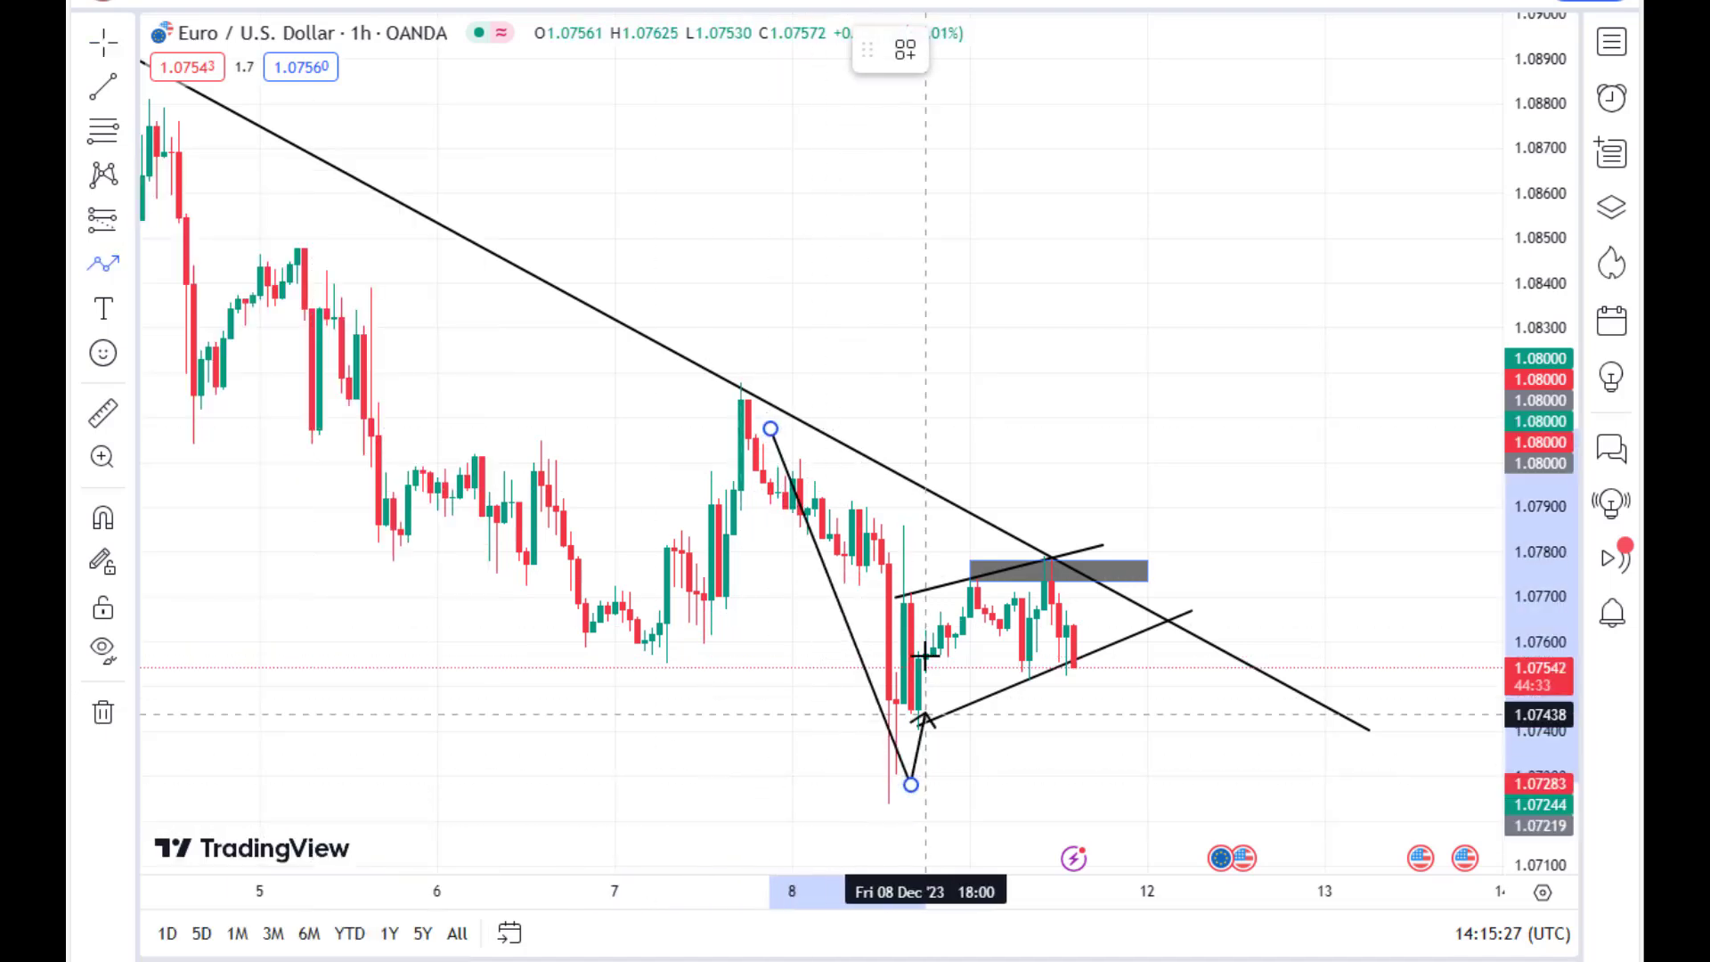
left_click(933, 580)
left_click(1006, 726)
left_click(999, 571)
left_click(1052, 653)
left_click(1051, 572)
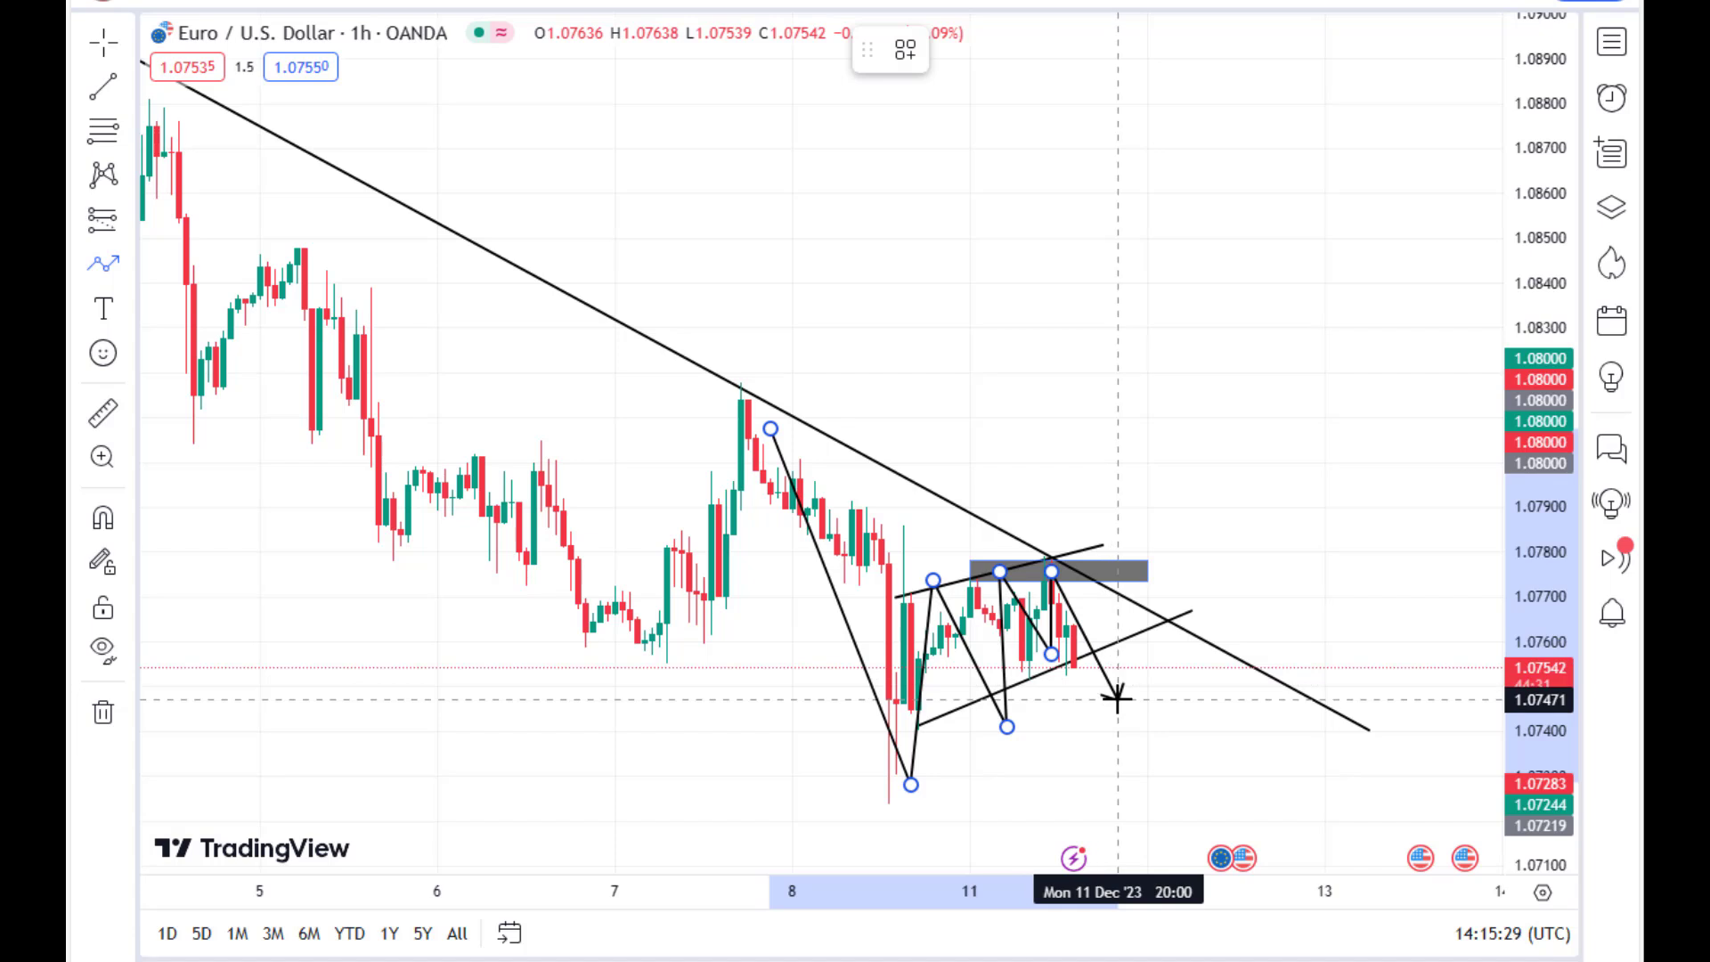
left_click(1117, 700)
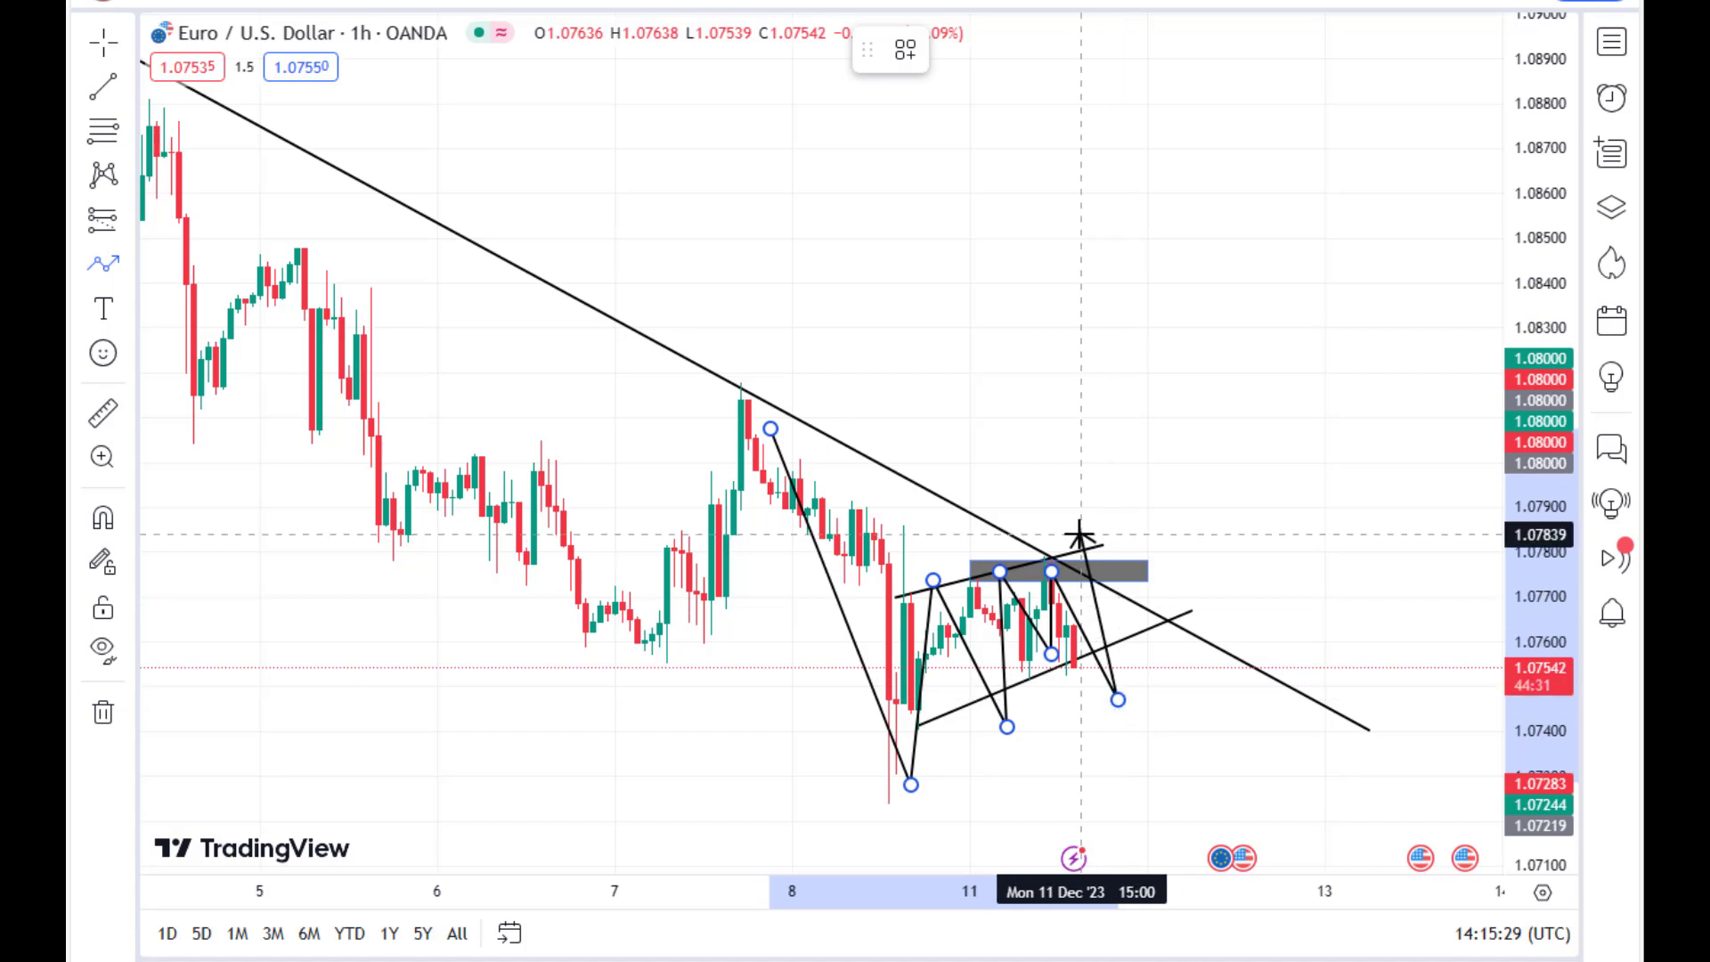
double_click(1177, 811)
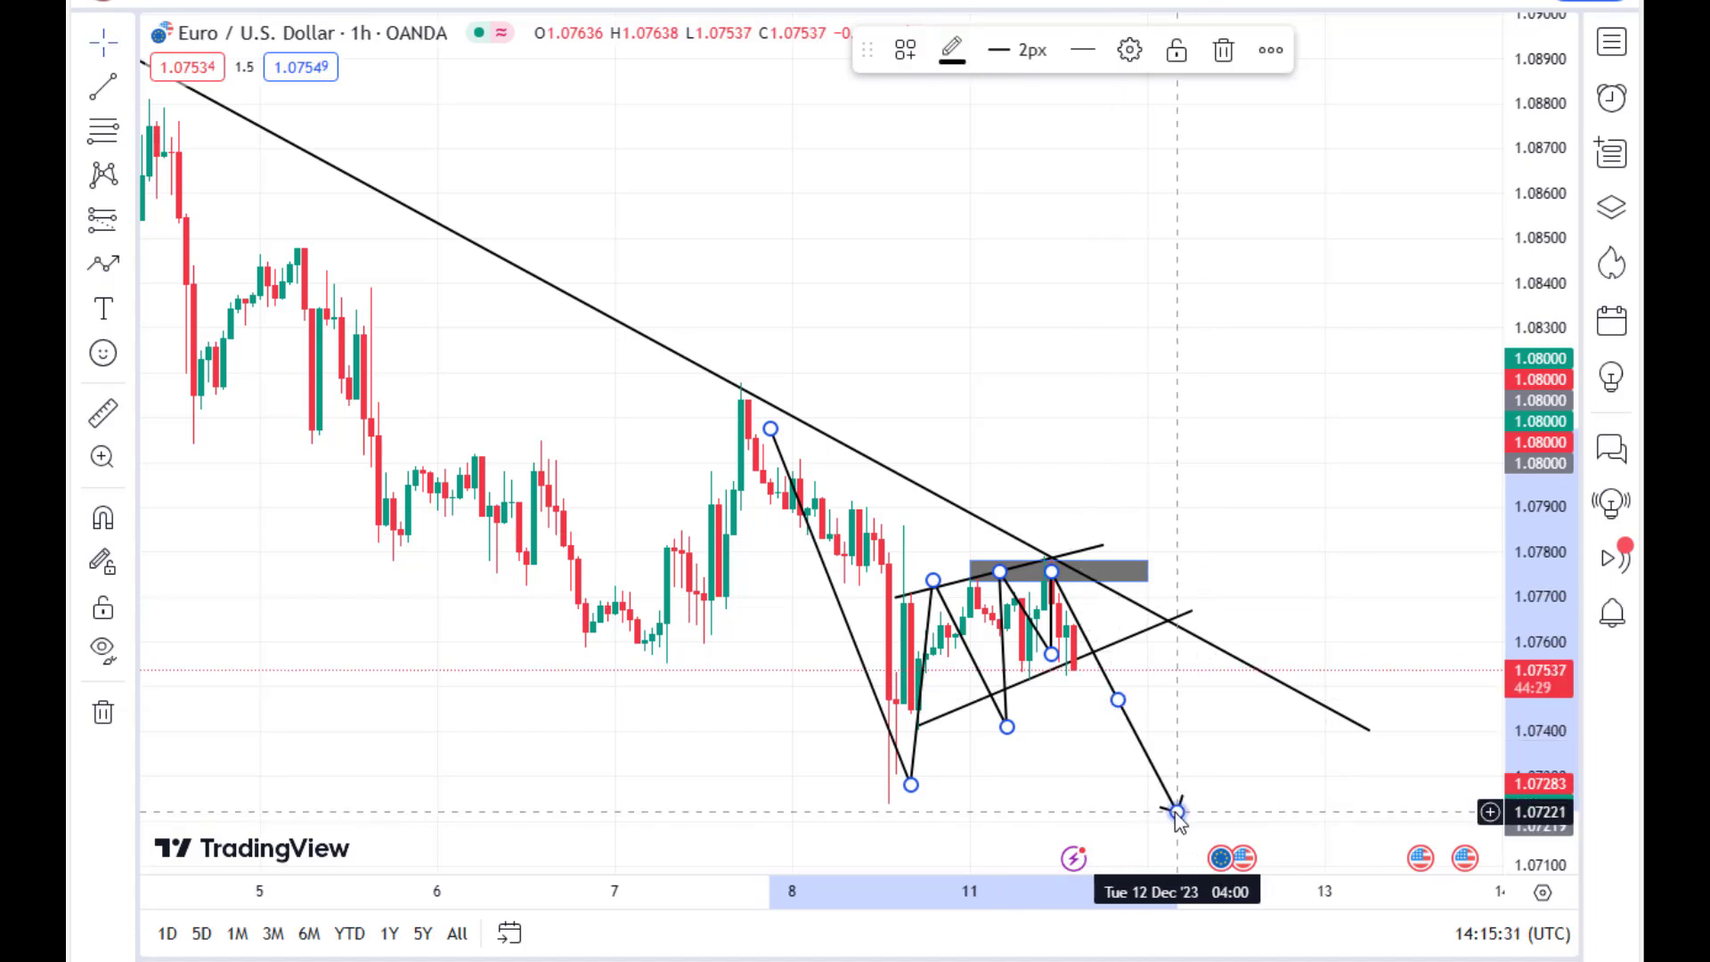
left_click(1223, 50)
Draw a zigzag path through the swings from about 1.0875 on 4 December to the rectangle zone, ending in a drop to about 1.0727
left_click_drag(1031, 237, 1218, 293)
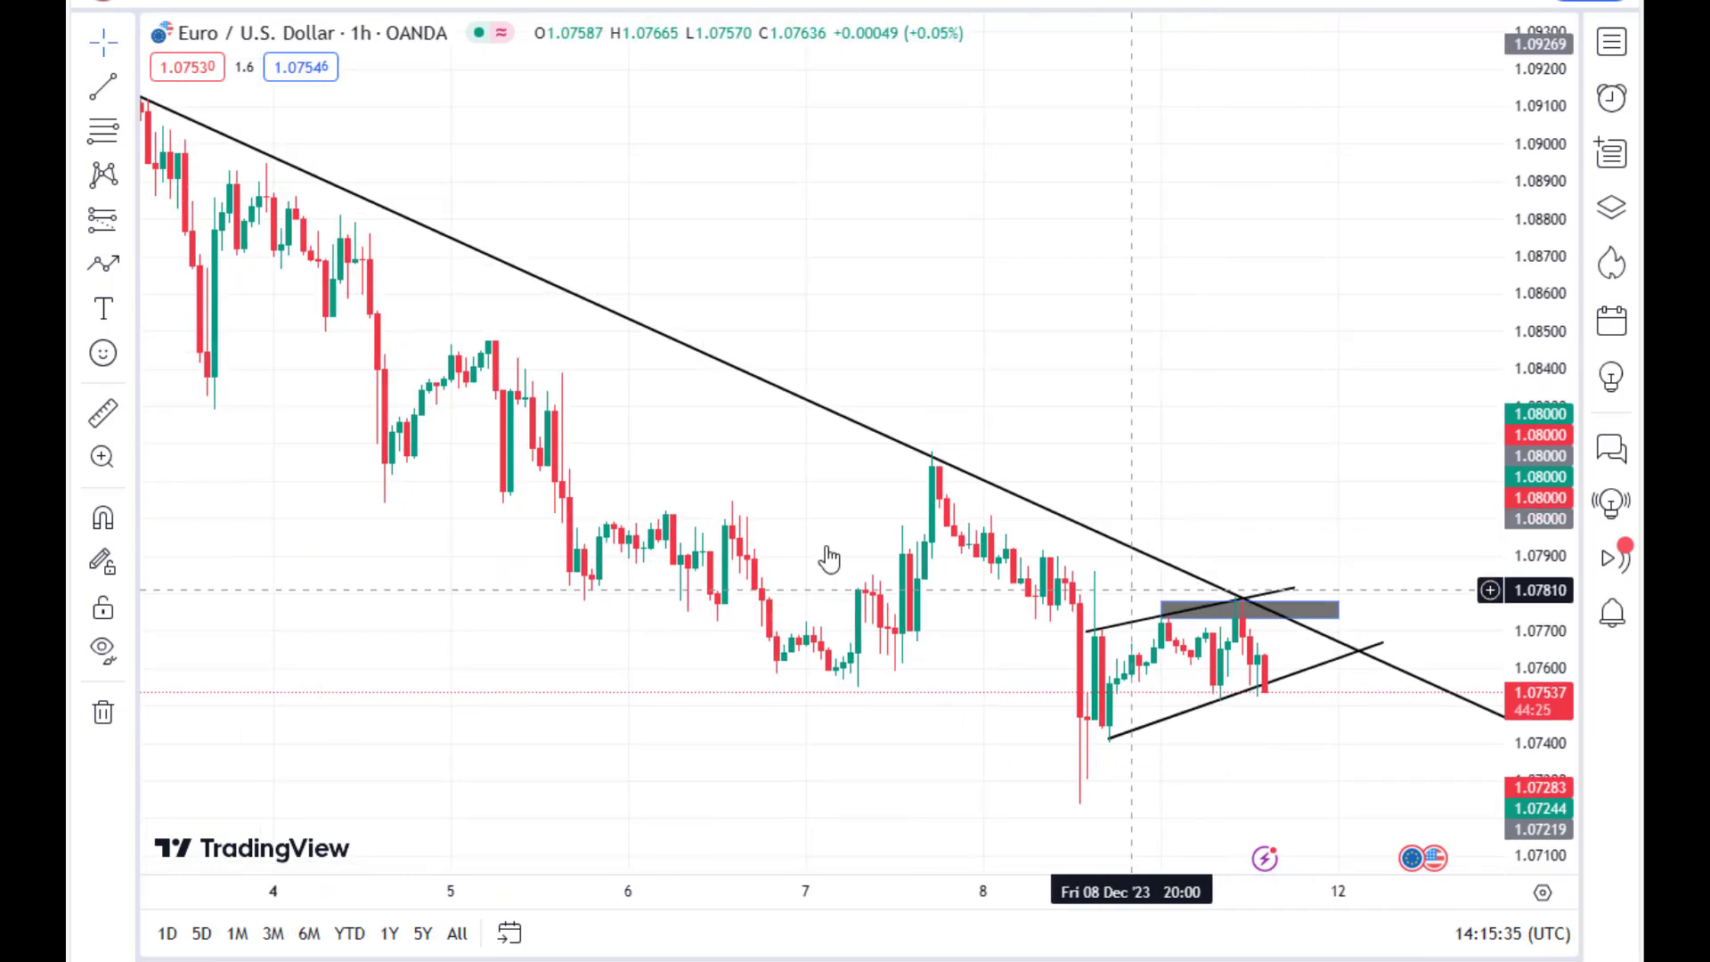
left_click(114, 270)
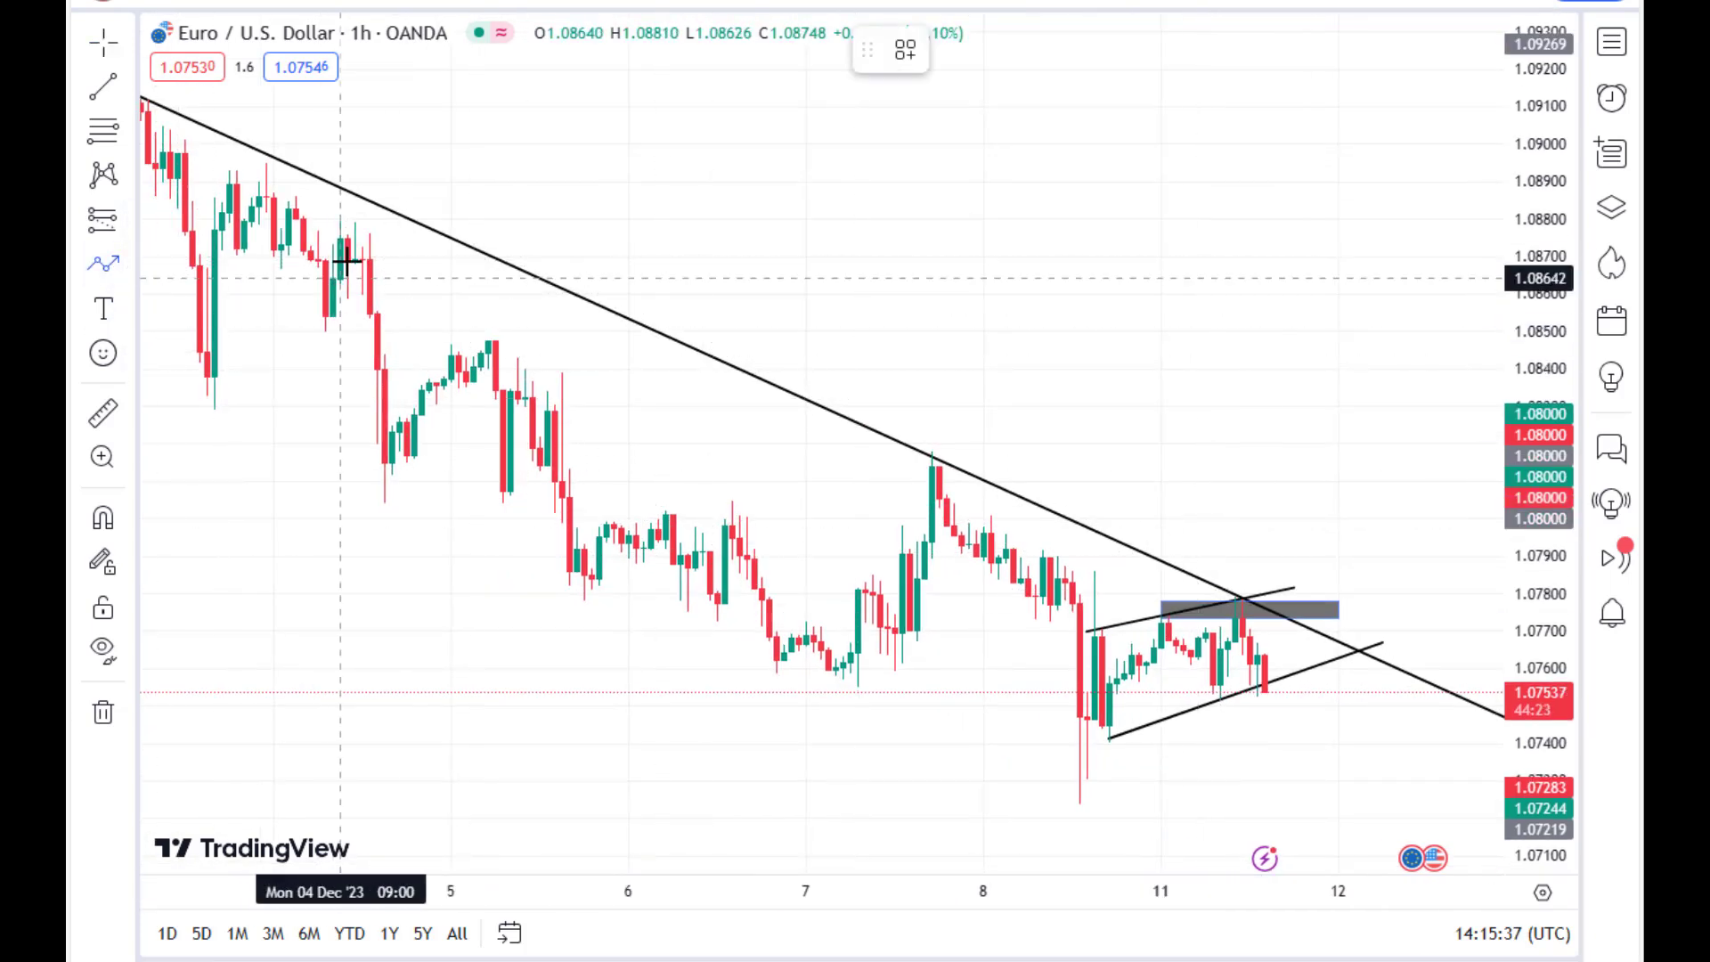
left_click(362, 237)
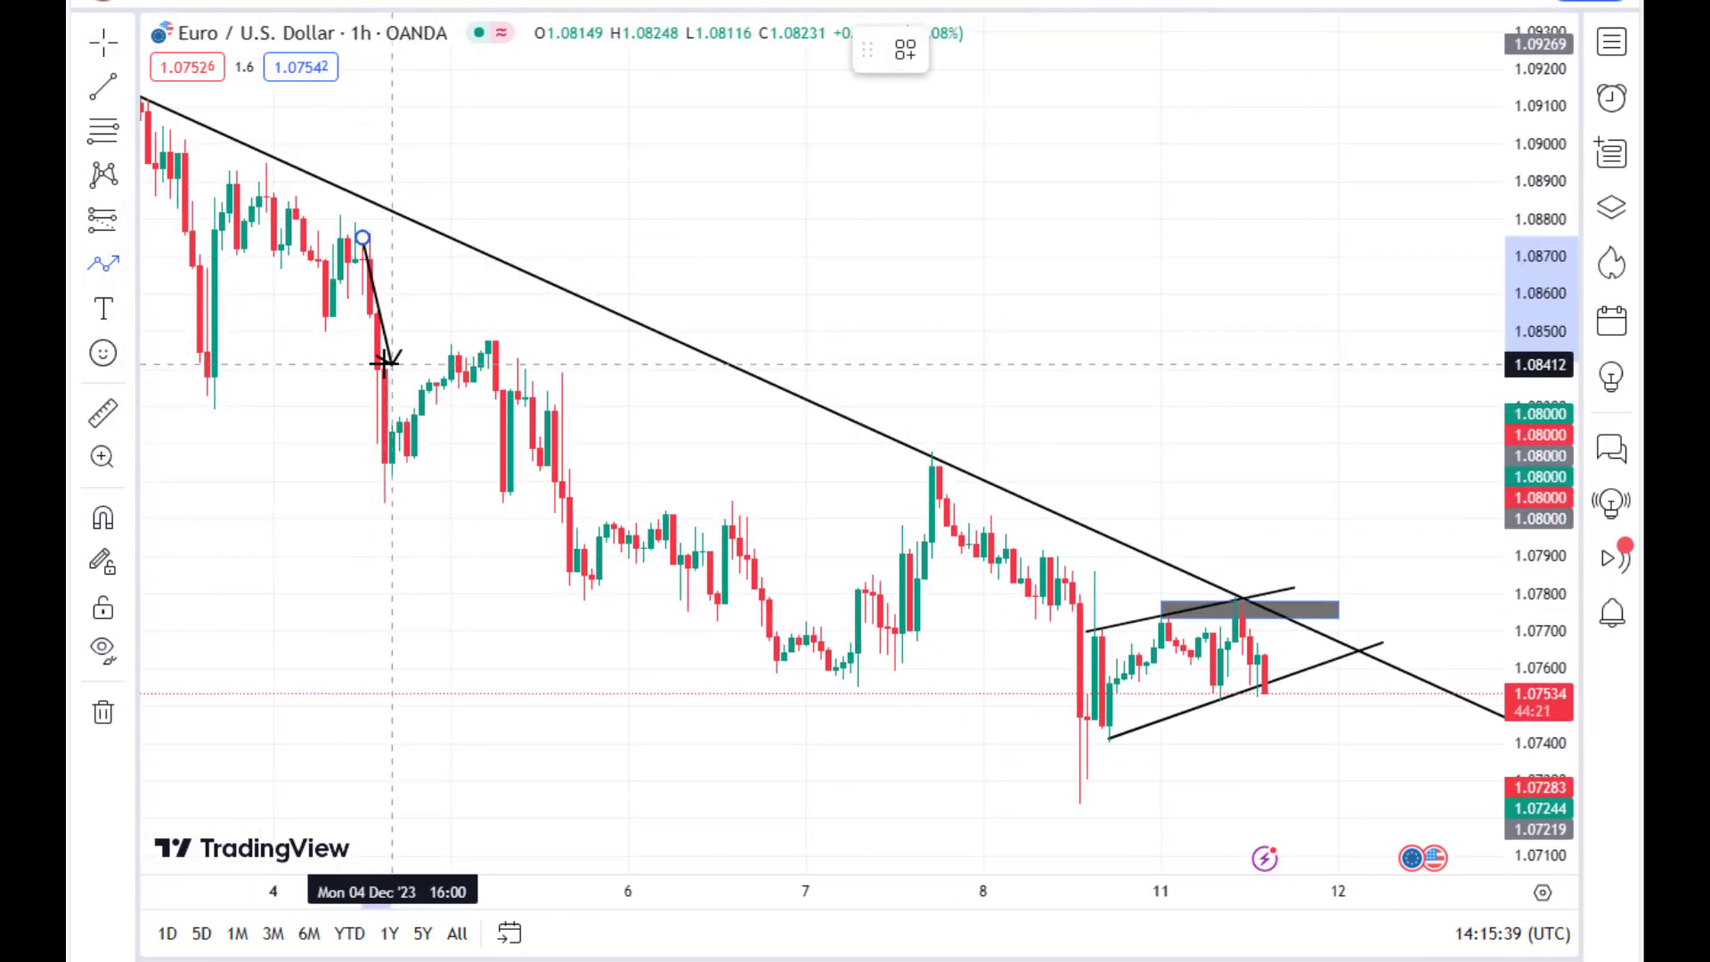
left_click(390, 469)
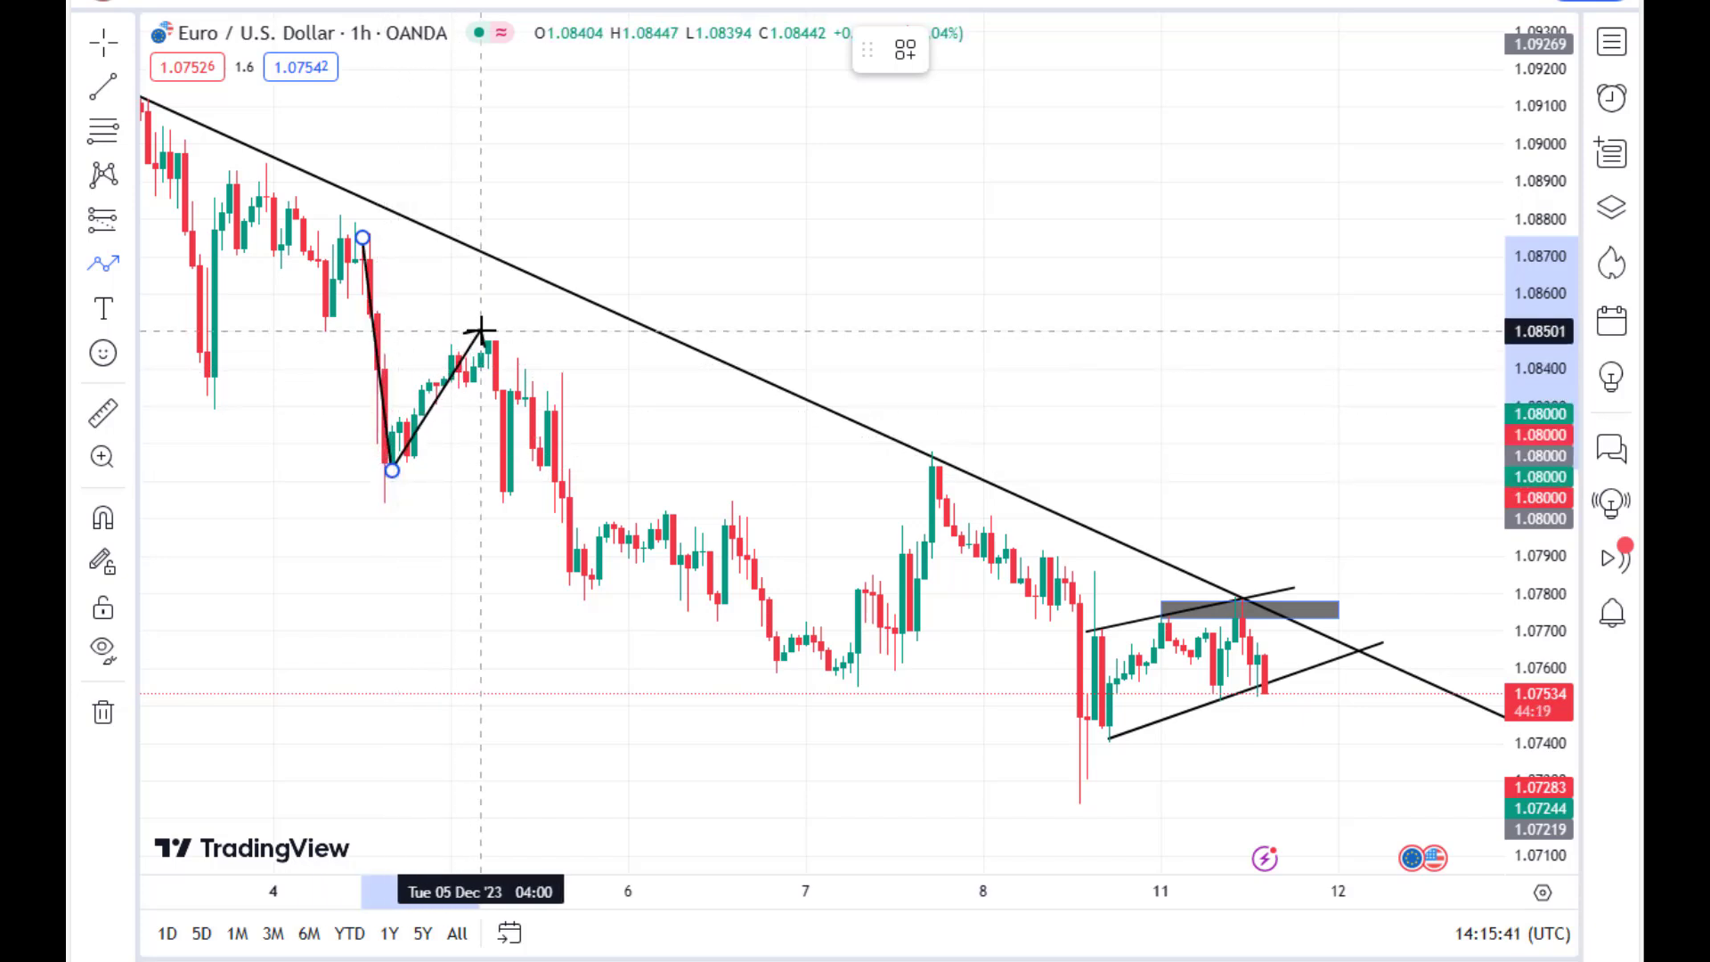
left_click(481, 331)
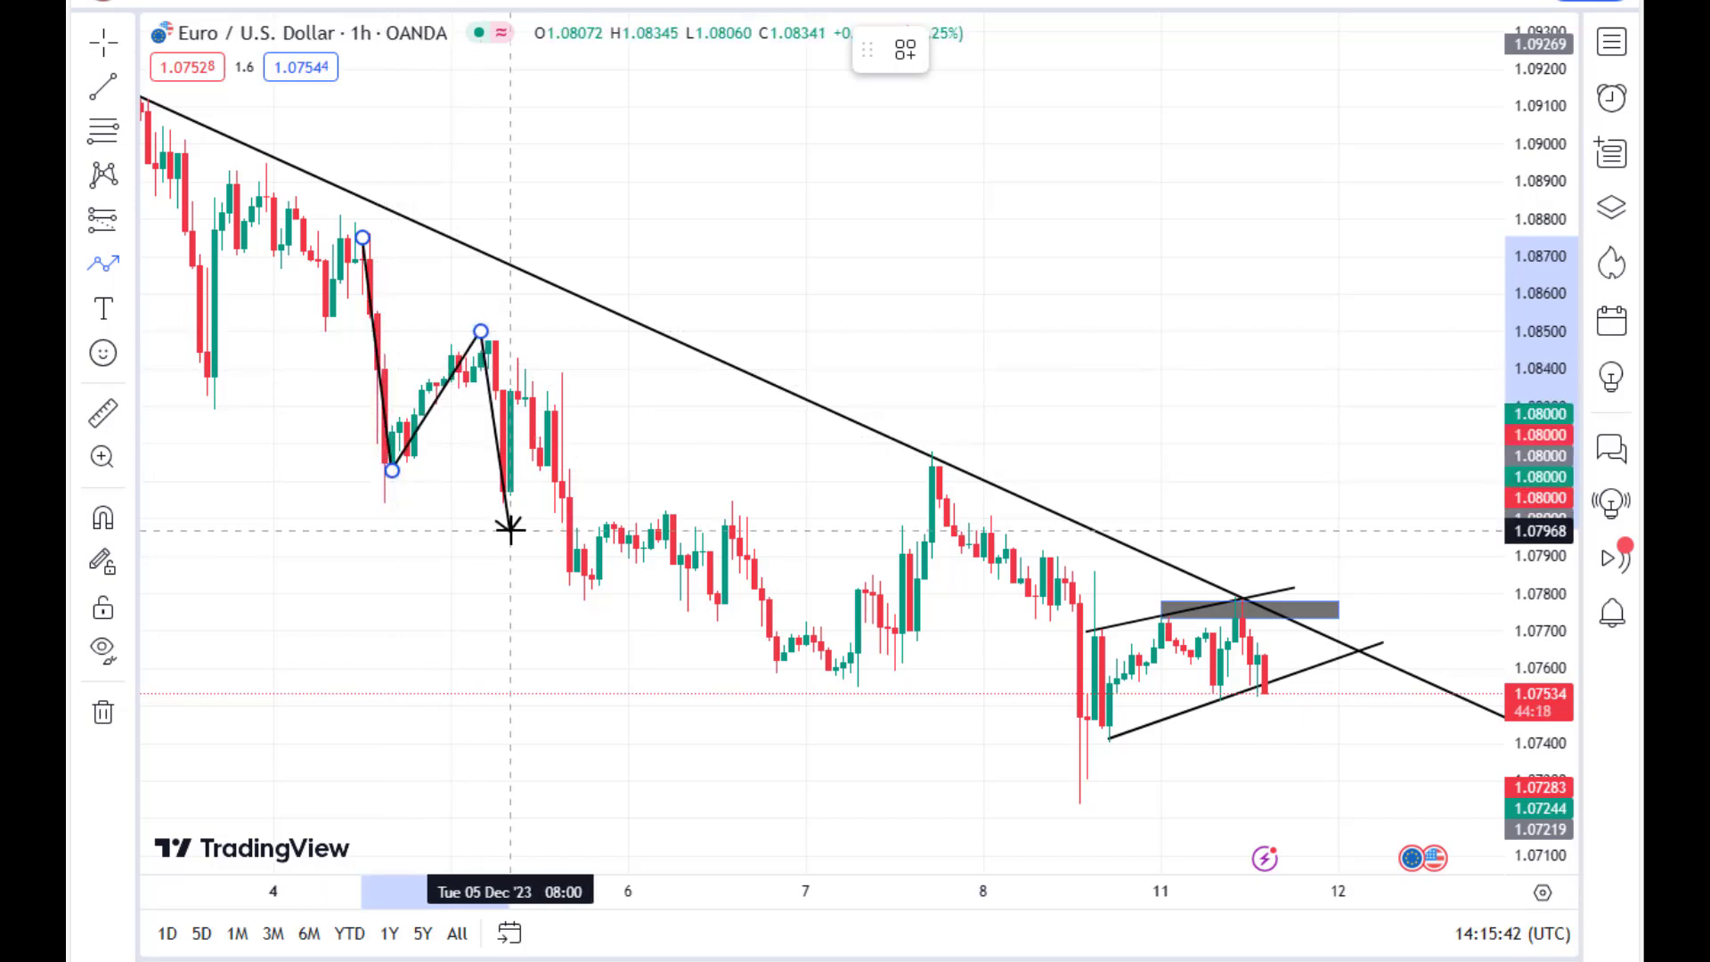
left_click(563, 583)
left_click(620, 510)
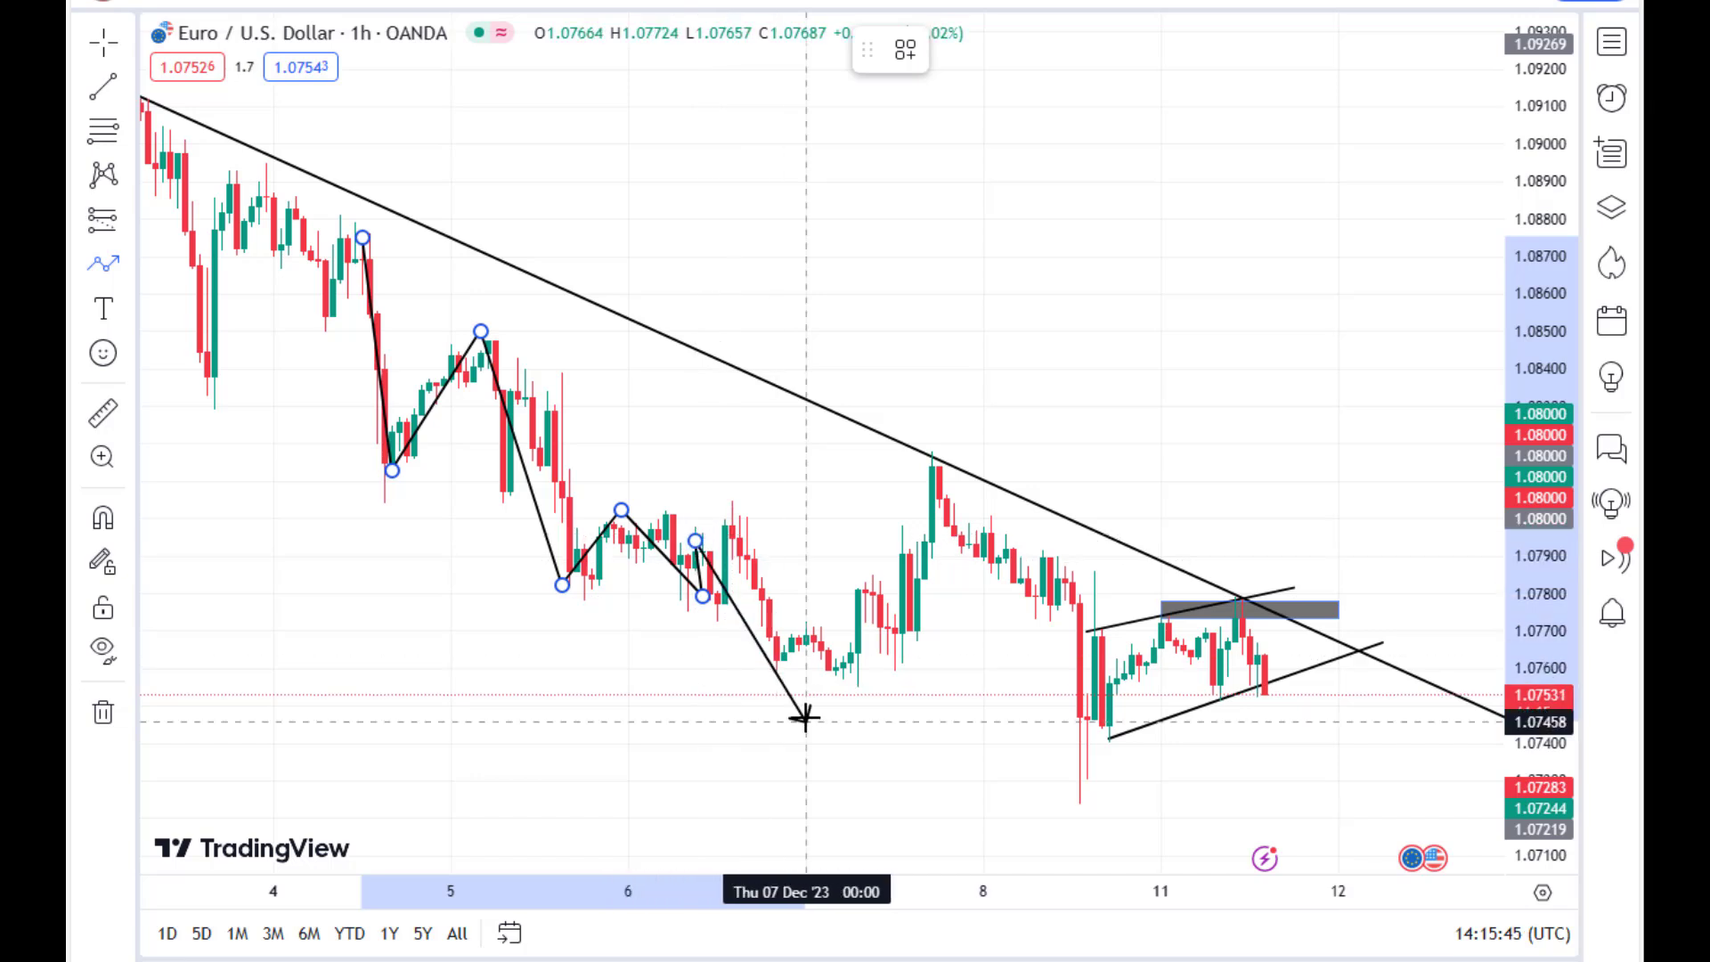
left_click(813, 670)
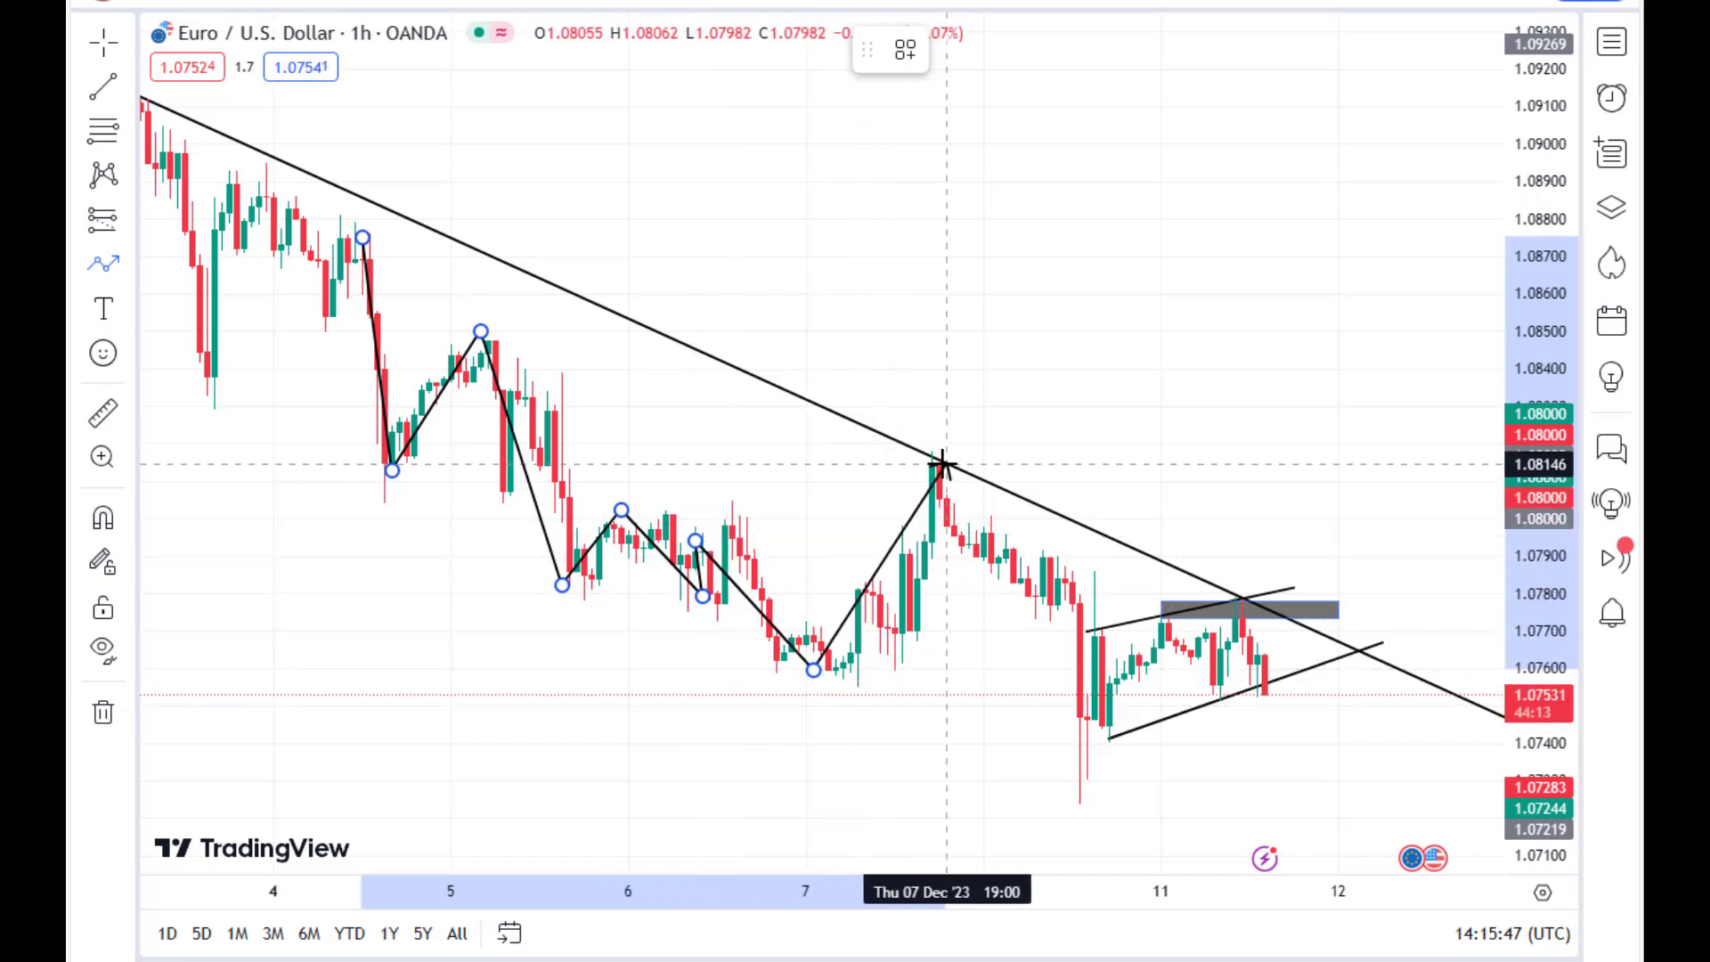
left_click(1131, 623)
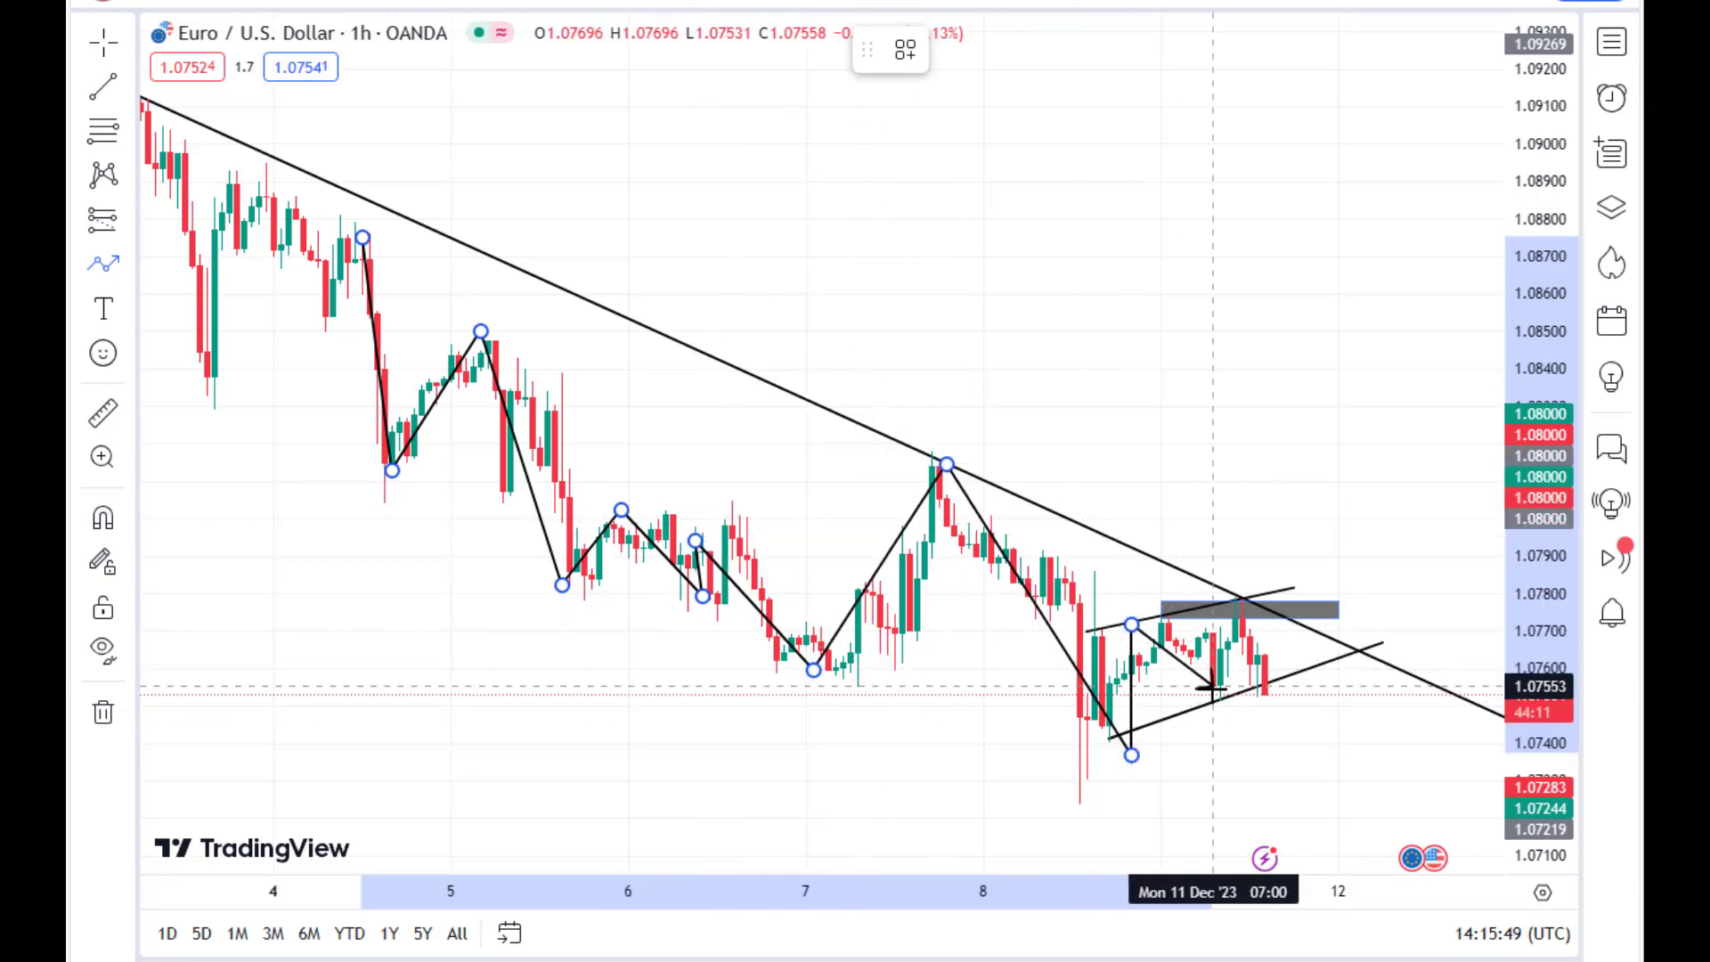
left_click(1213, 660)
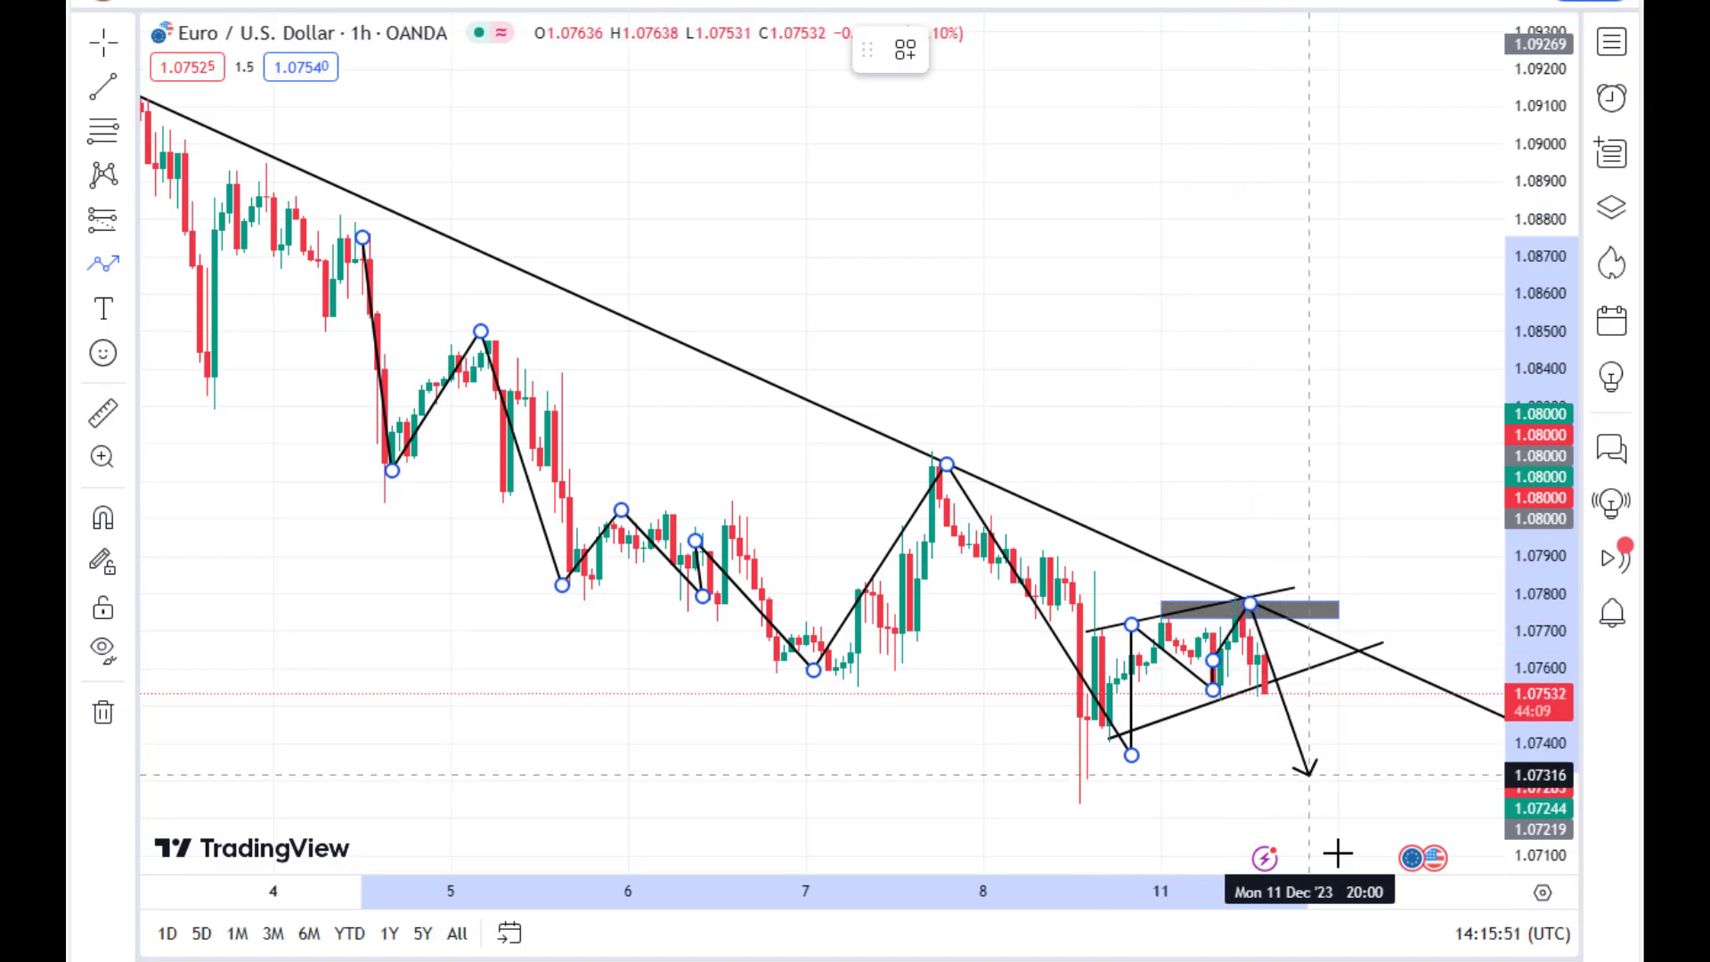
left_click(1325, 792)
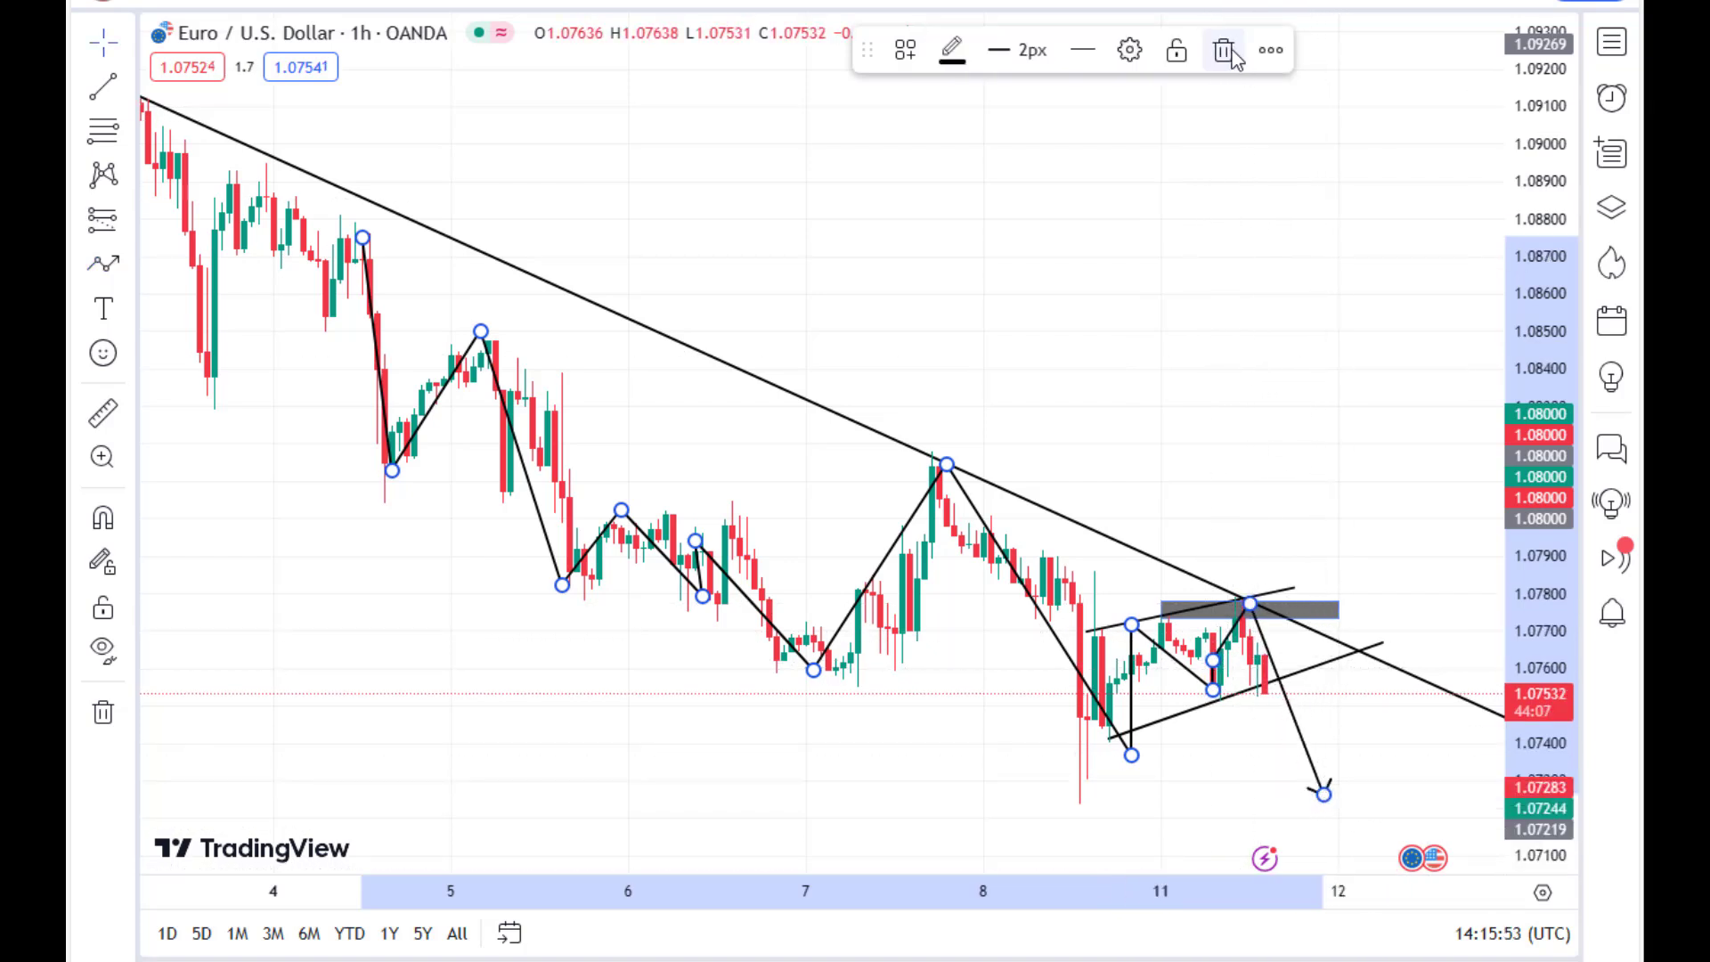
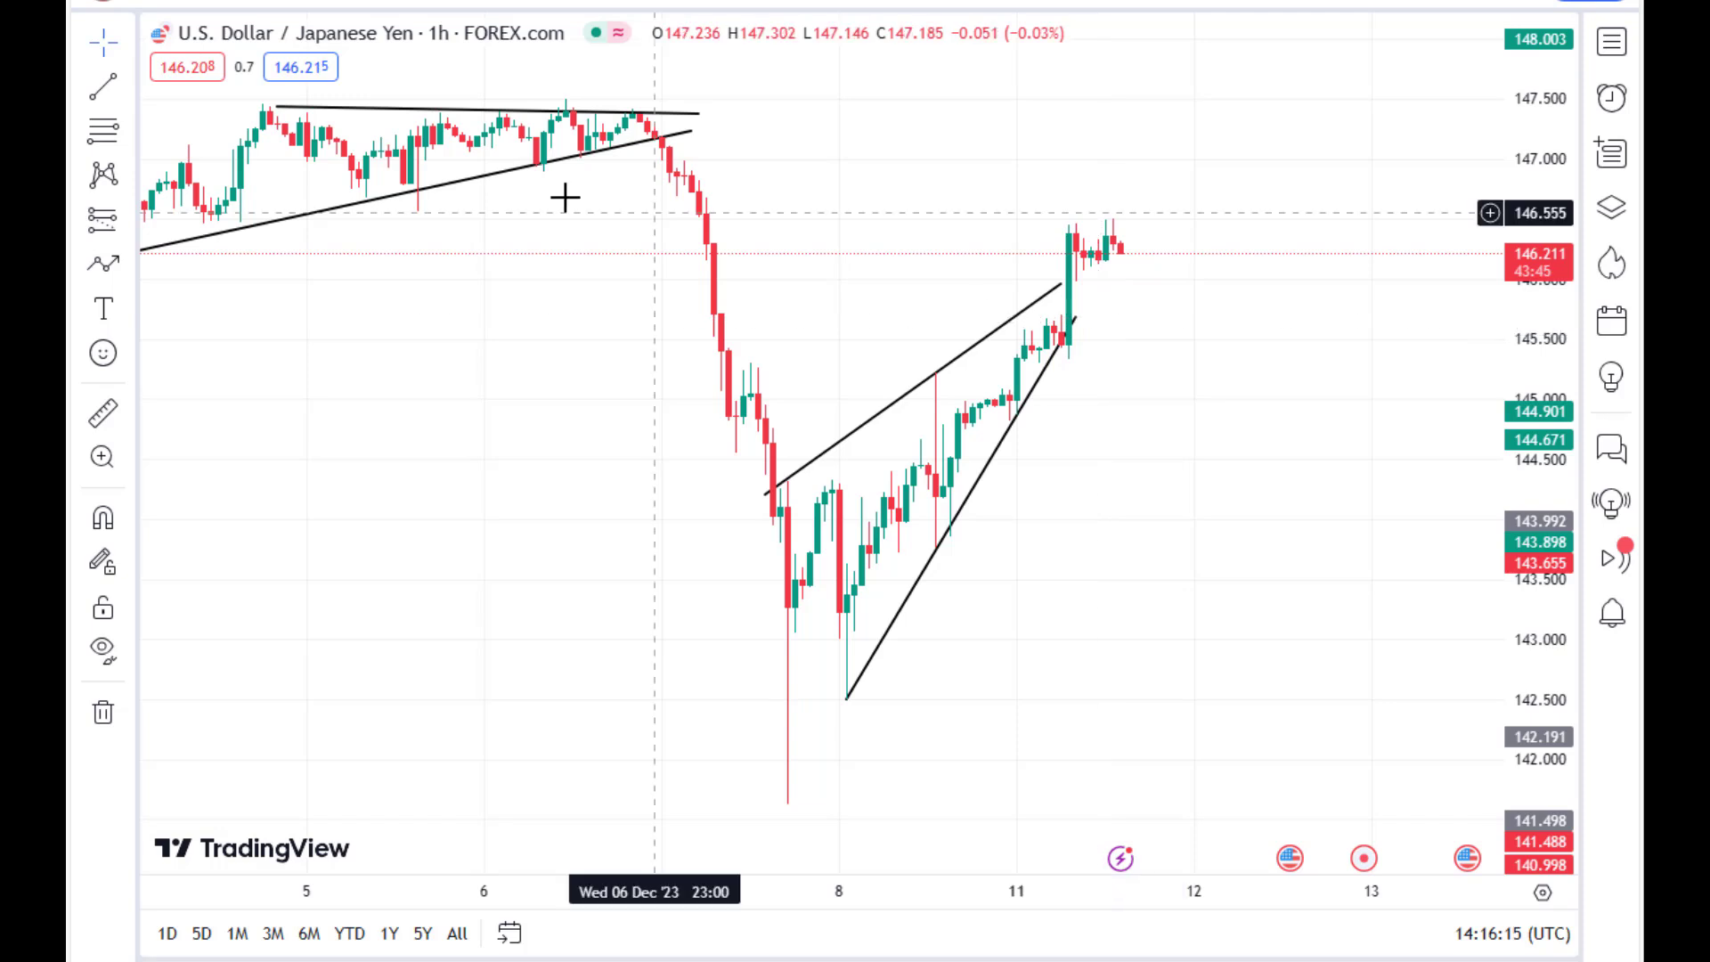
Switch USD/JPY to the 4-hour interval and draw a descending trend line from about 151.44 on 16 November to about 145.26 on 18 December
left_click(439, 33)
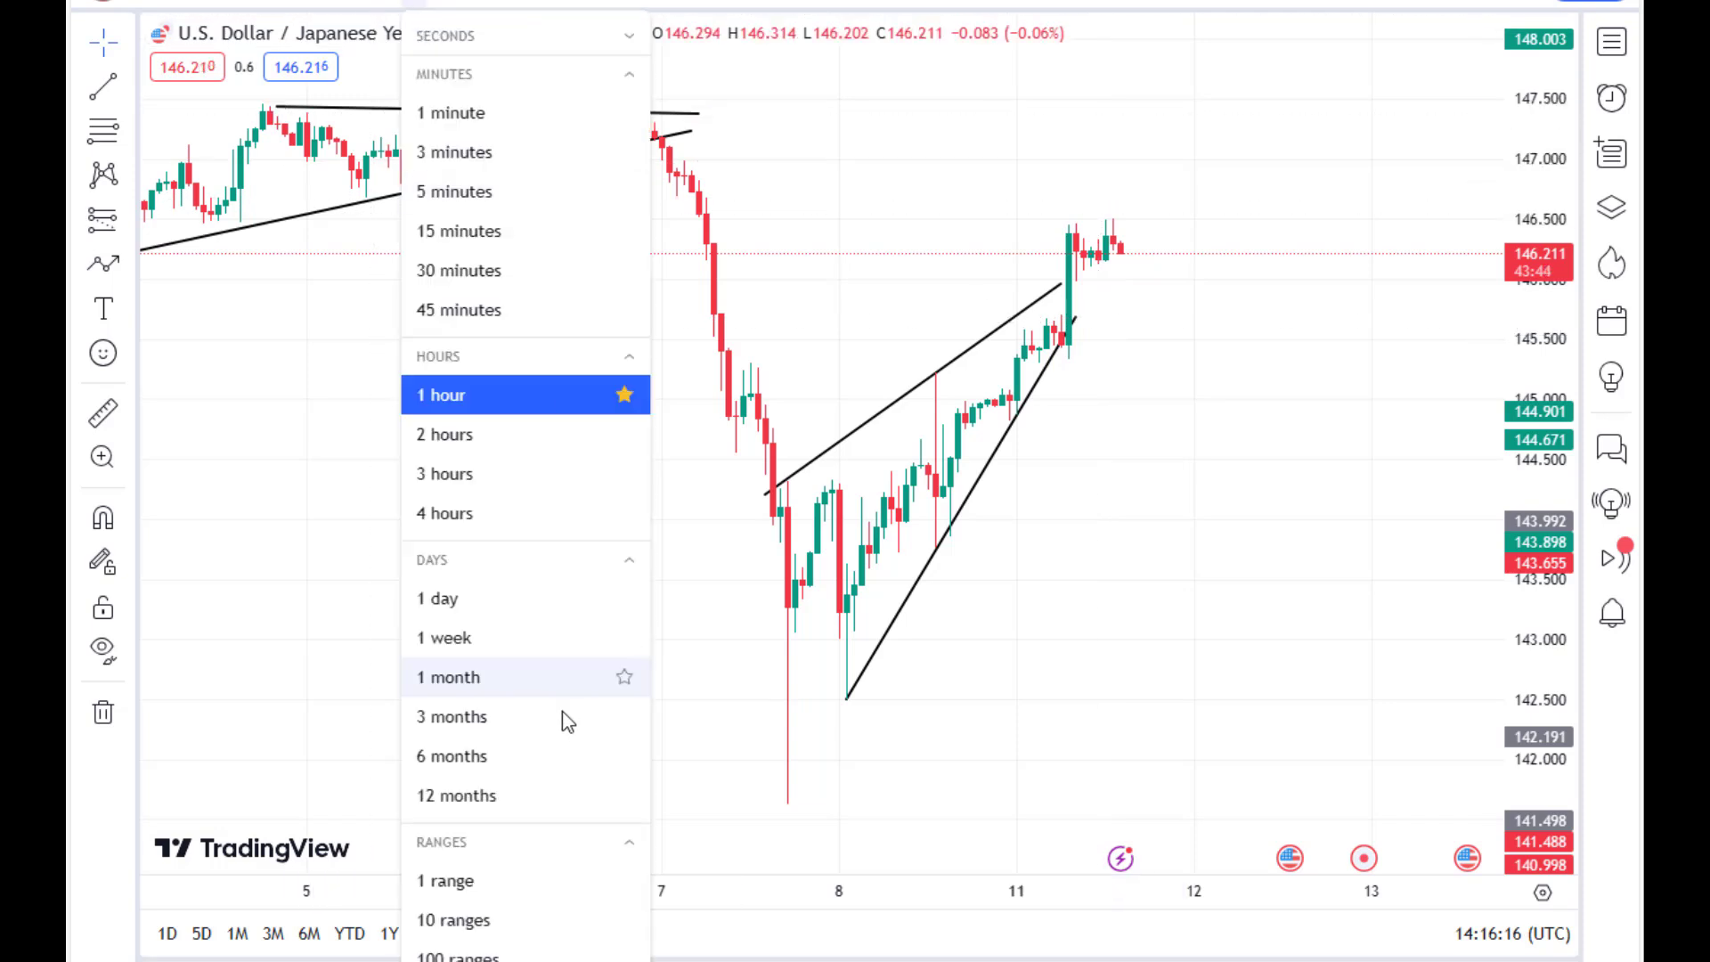
left_click(453, 528)
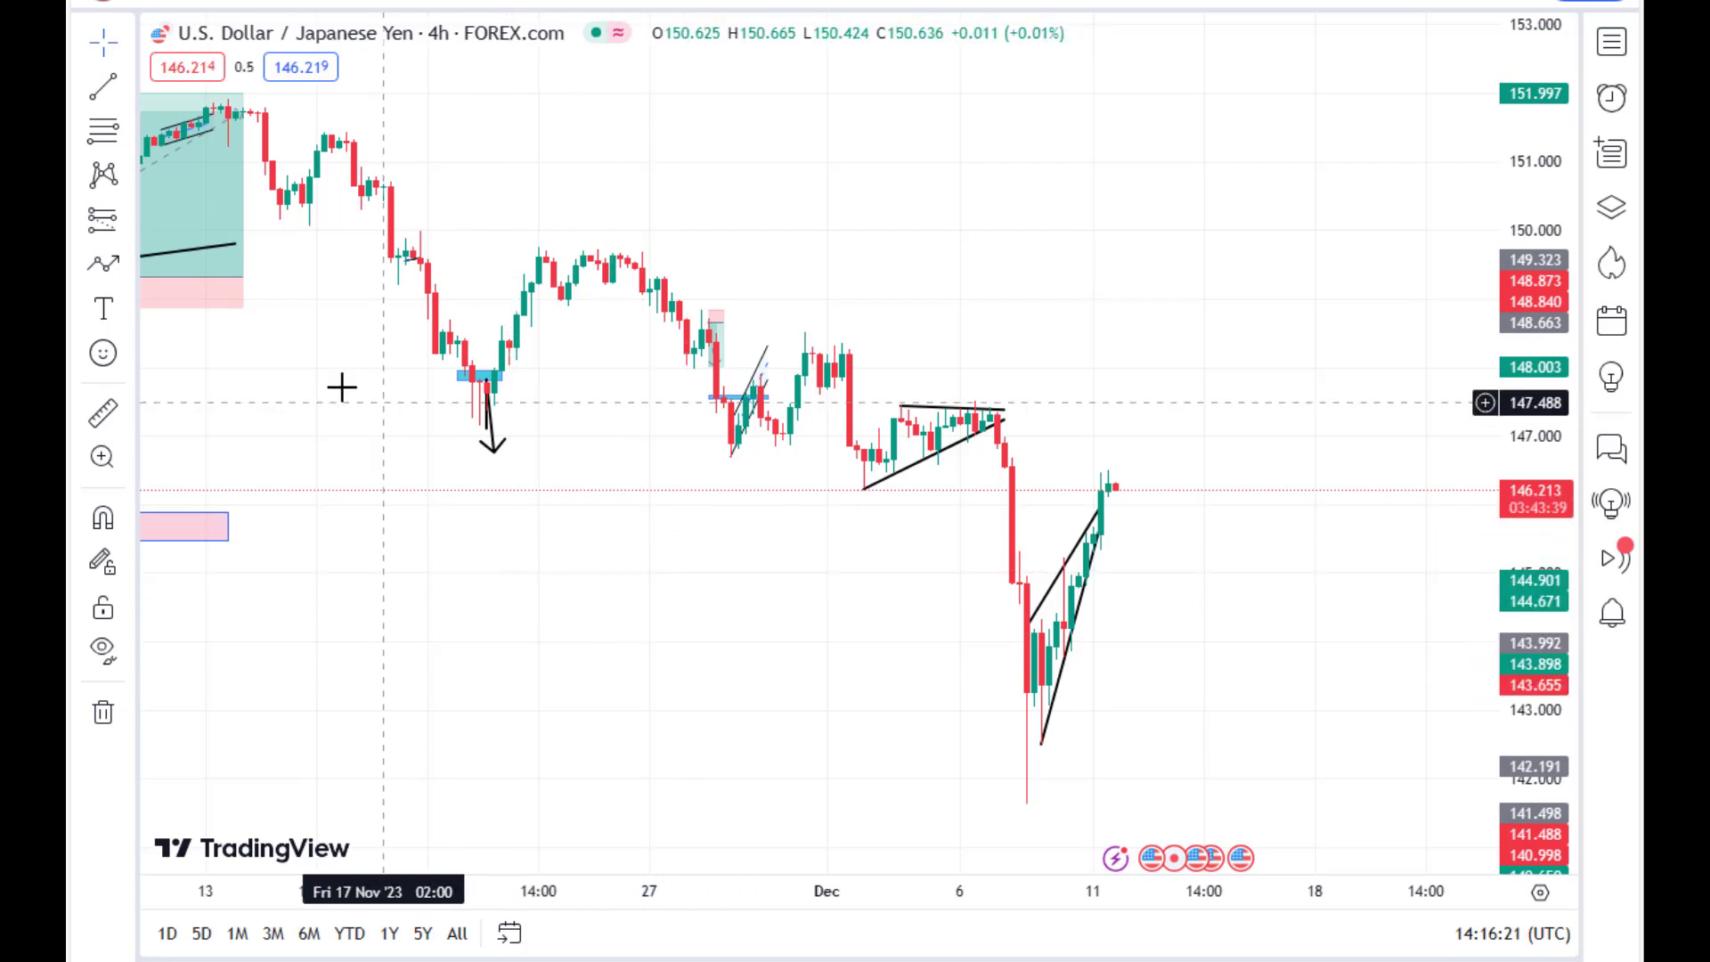
left_click(104, 86)
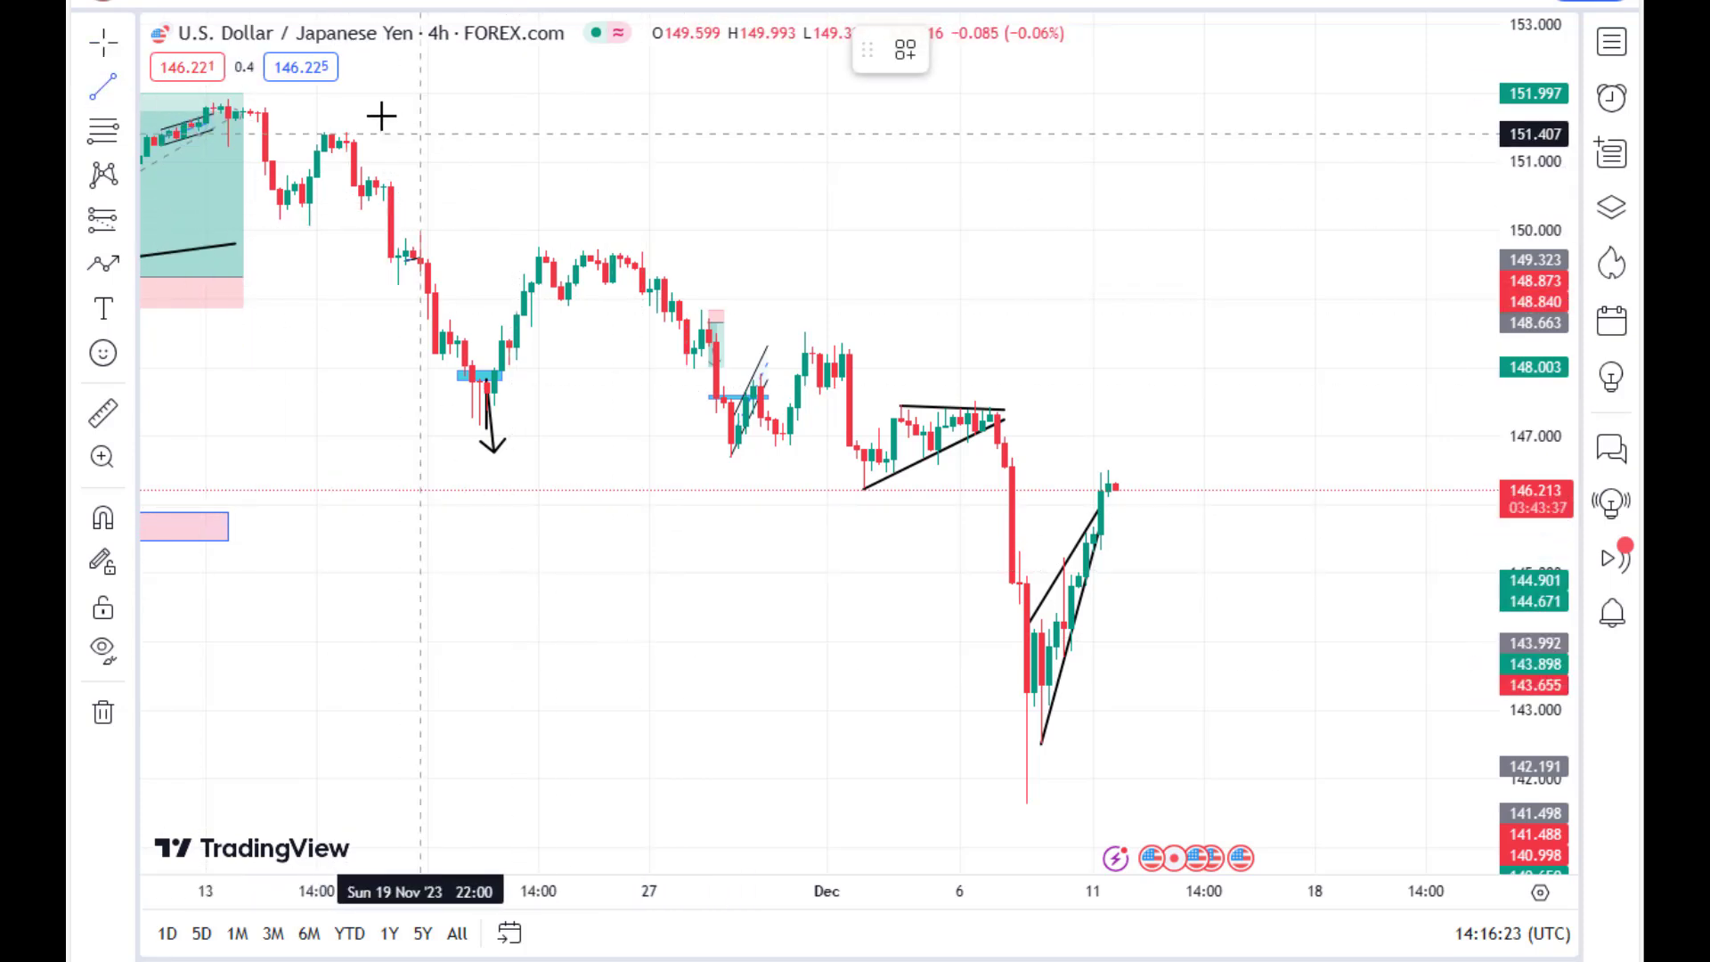
left_click(346, 132)
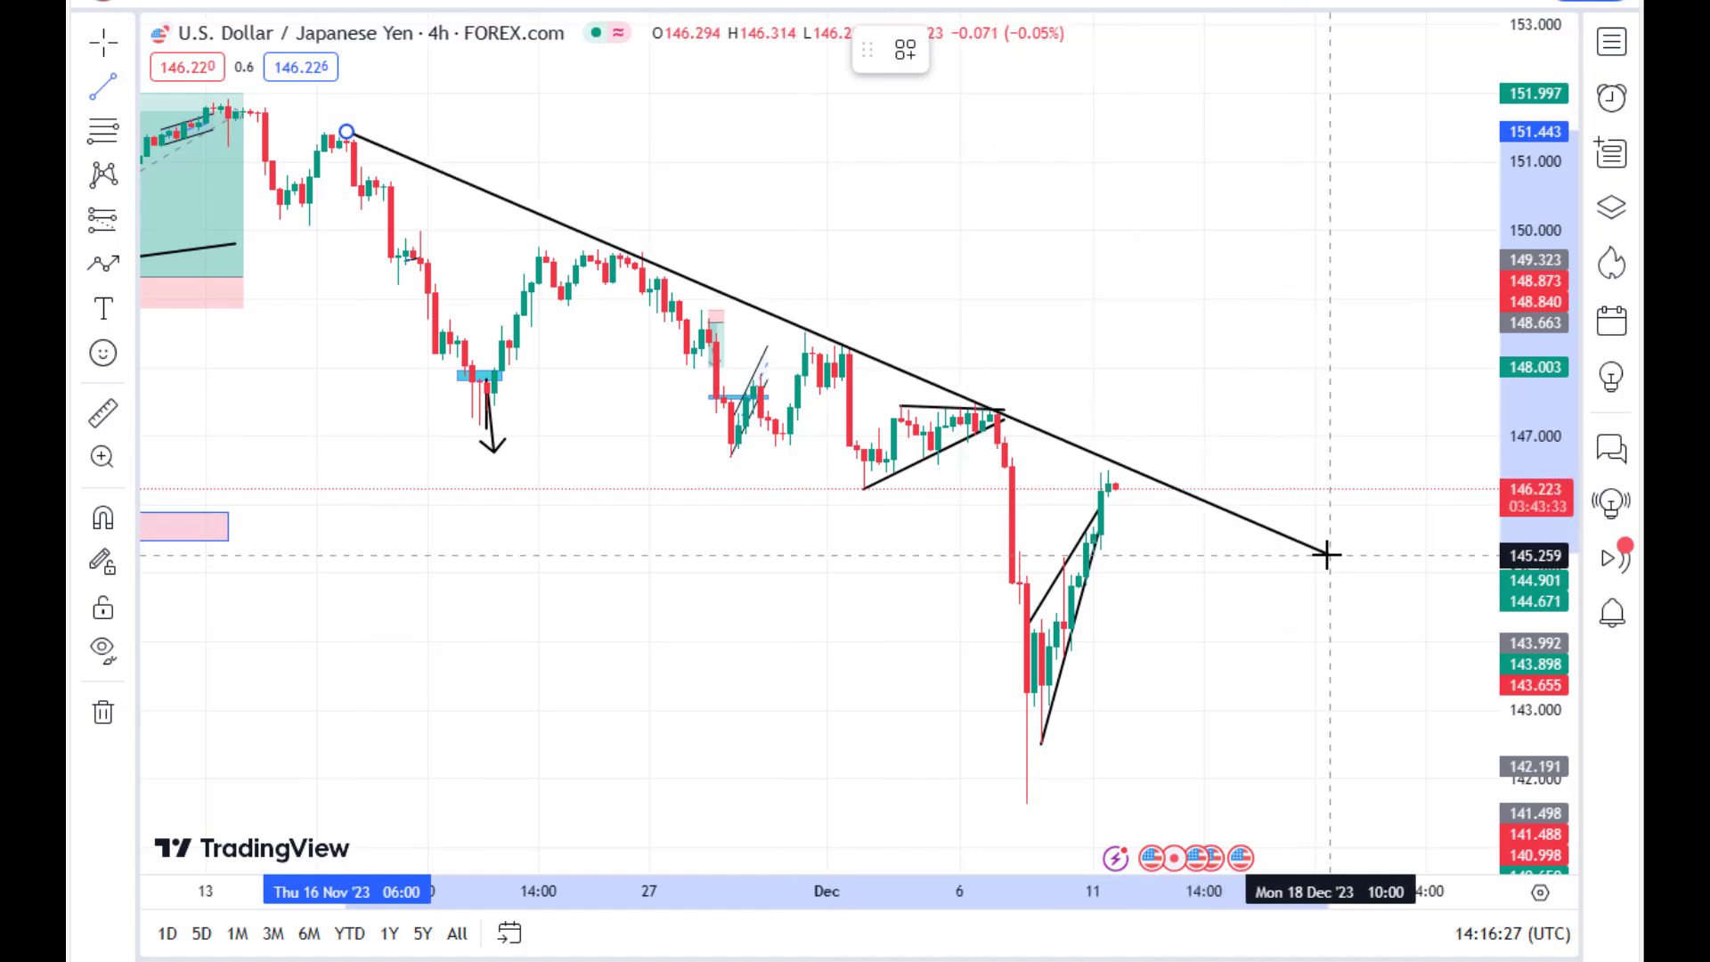
left_click(1328, 554)
left_click(1241, 362)
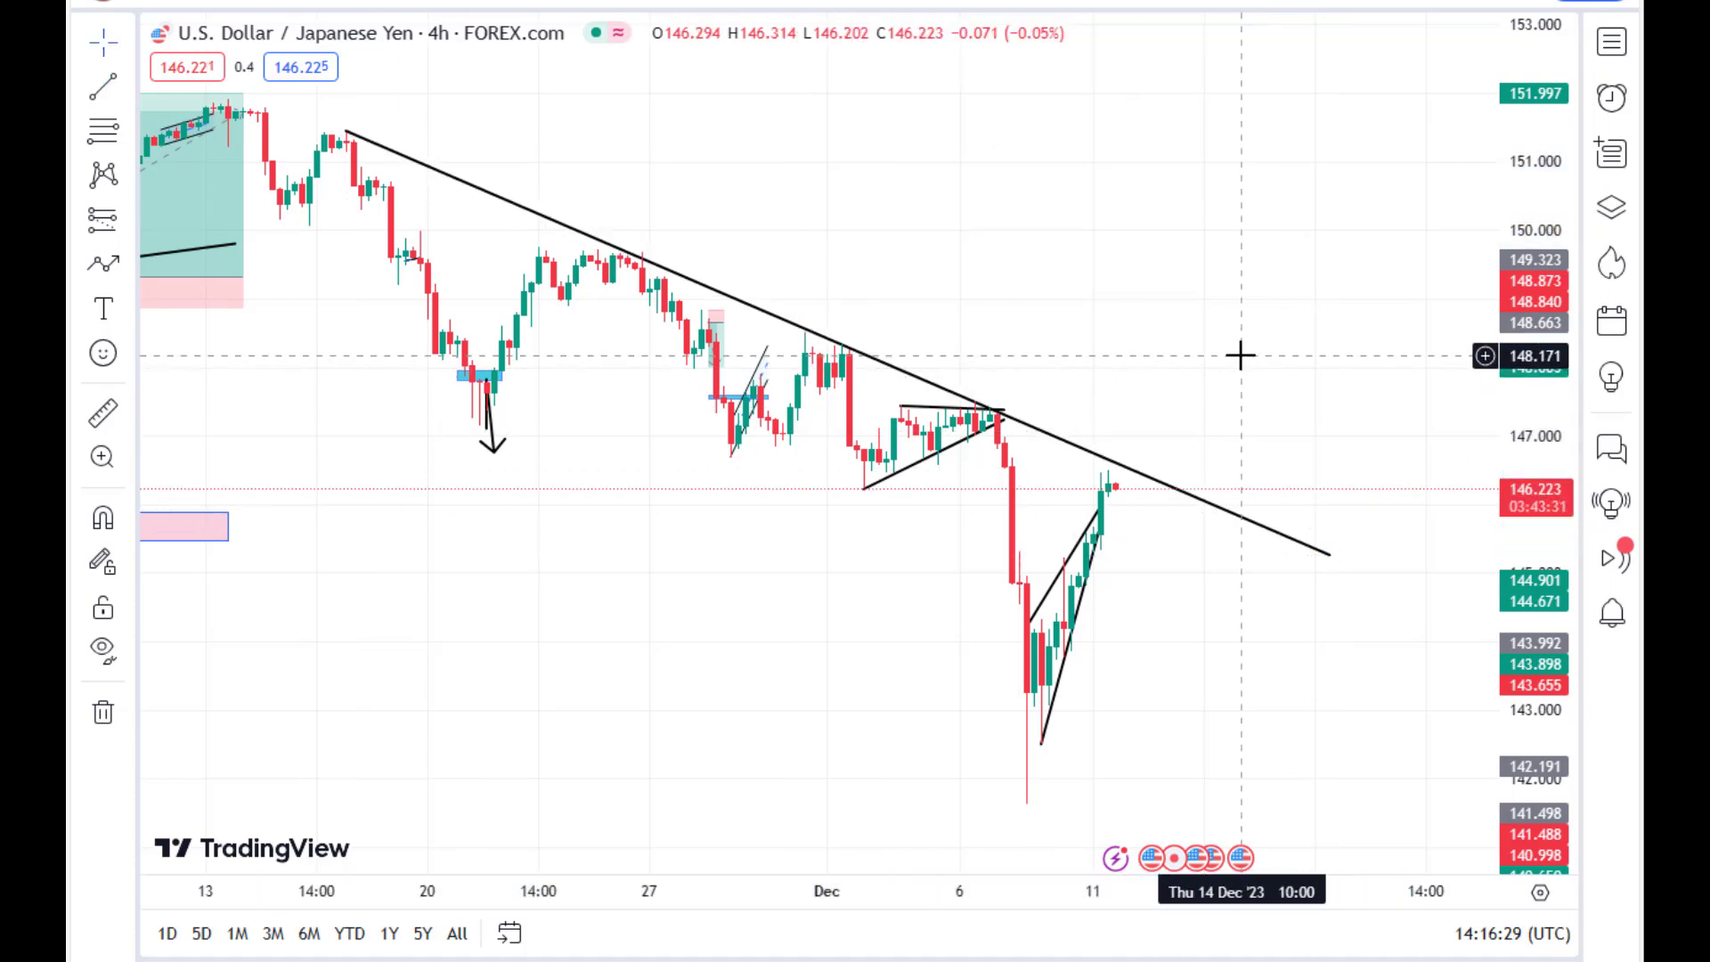
scroll(1274, 383, "left", 3)
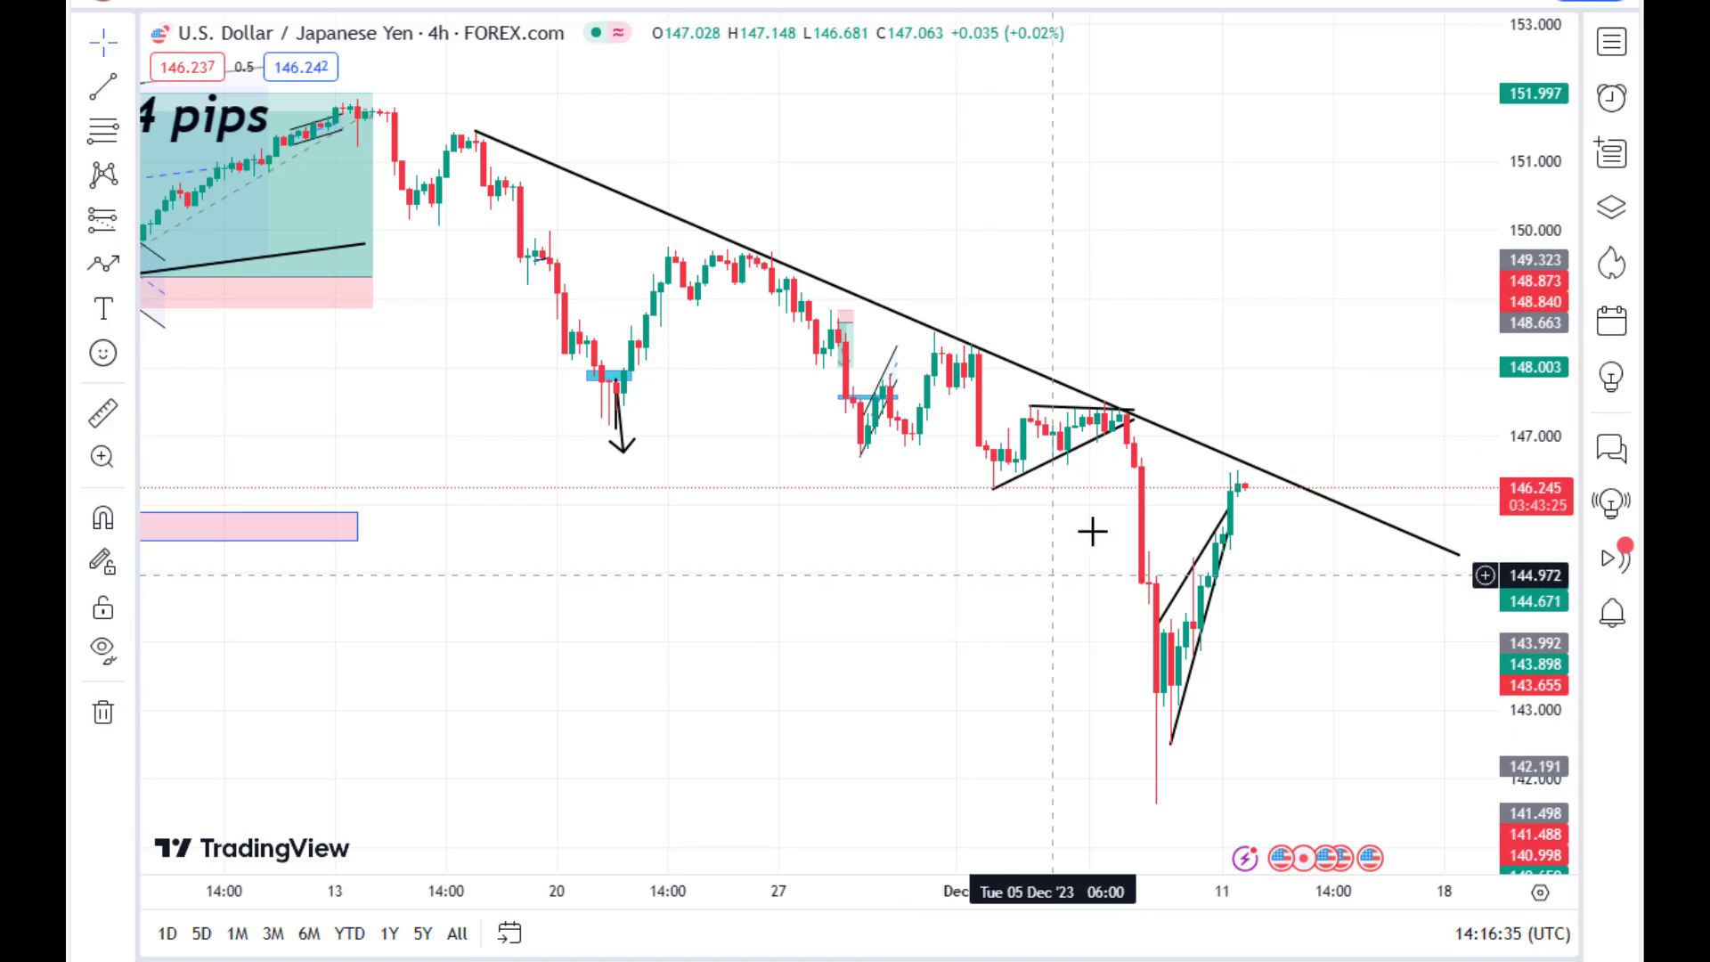
left_click_drag(1267, 334, 1125, 354)
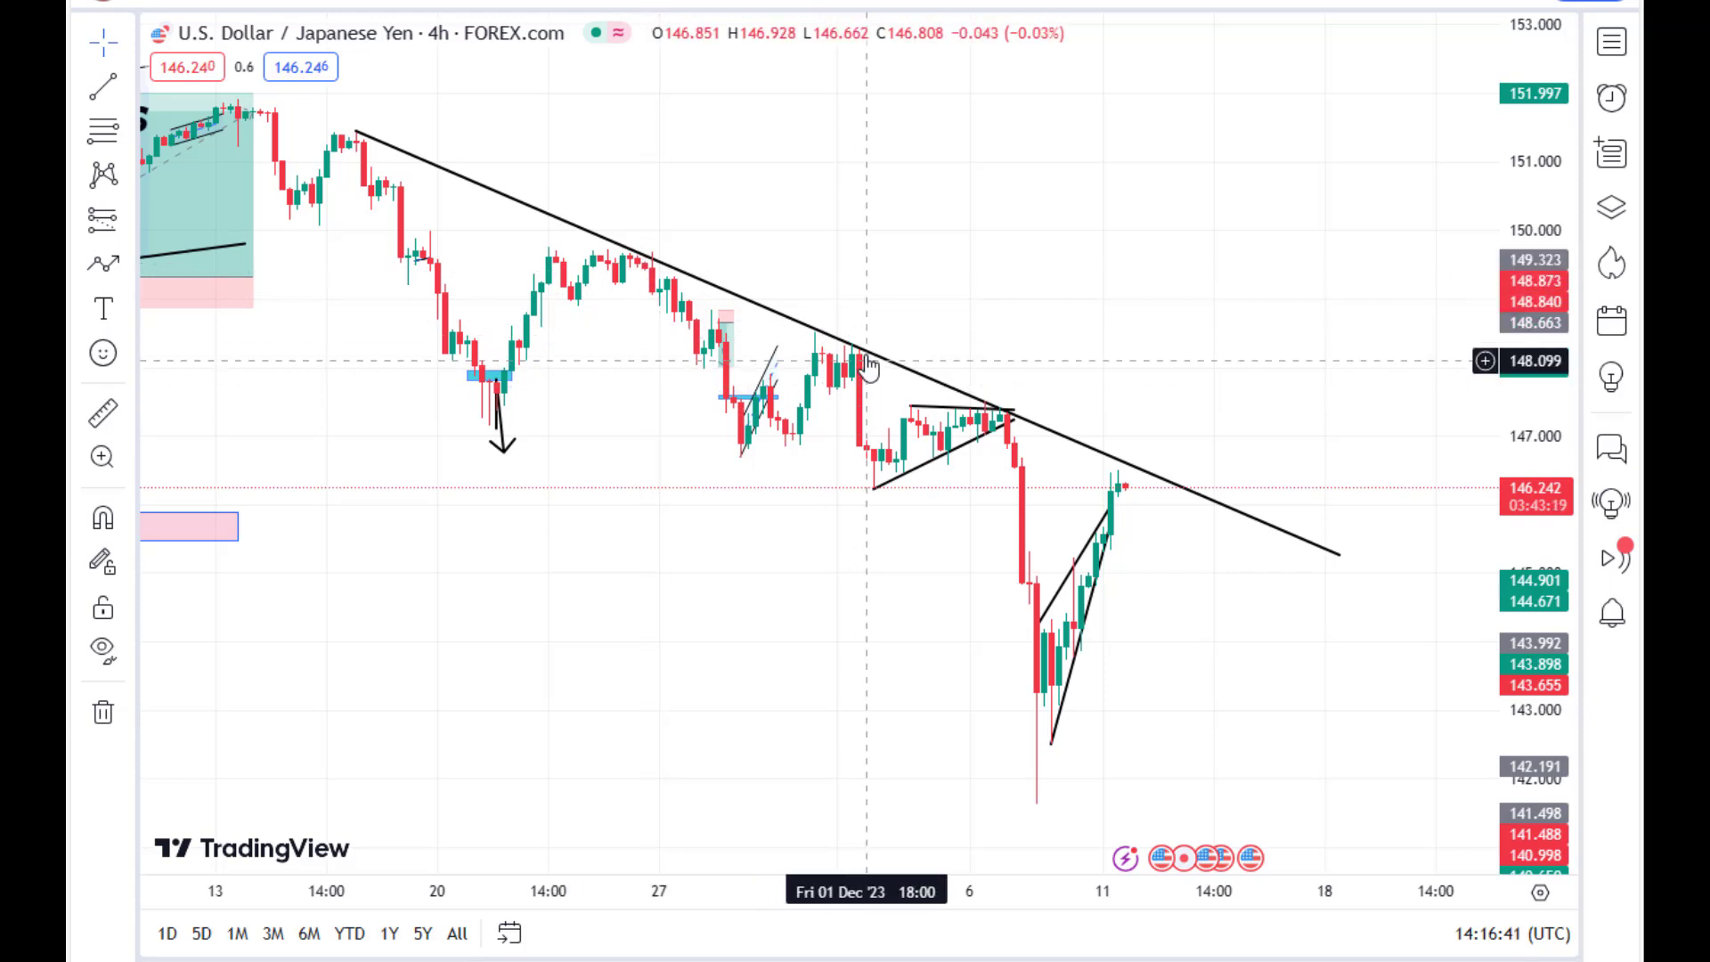
Draw a rectangle zone from about 146.8 to 147.3 where the December drop began, spanning 6 to 13 December
left_click(129, 225)
left_click(349, 320)
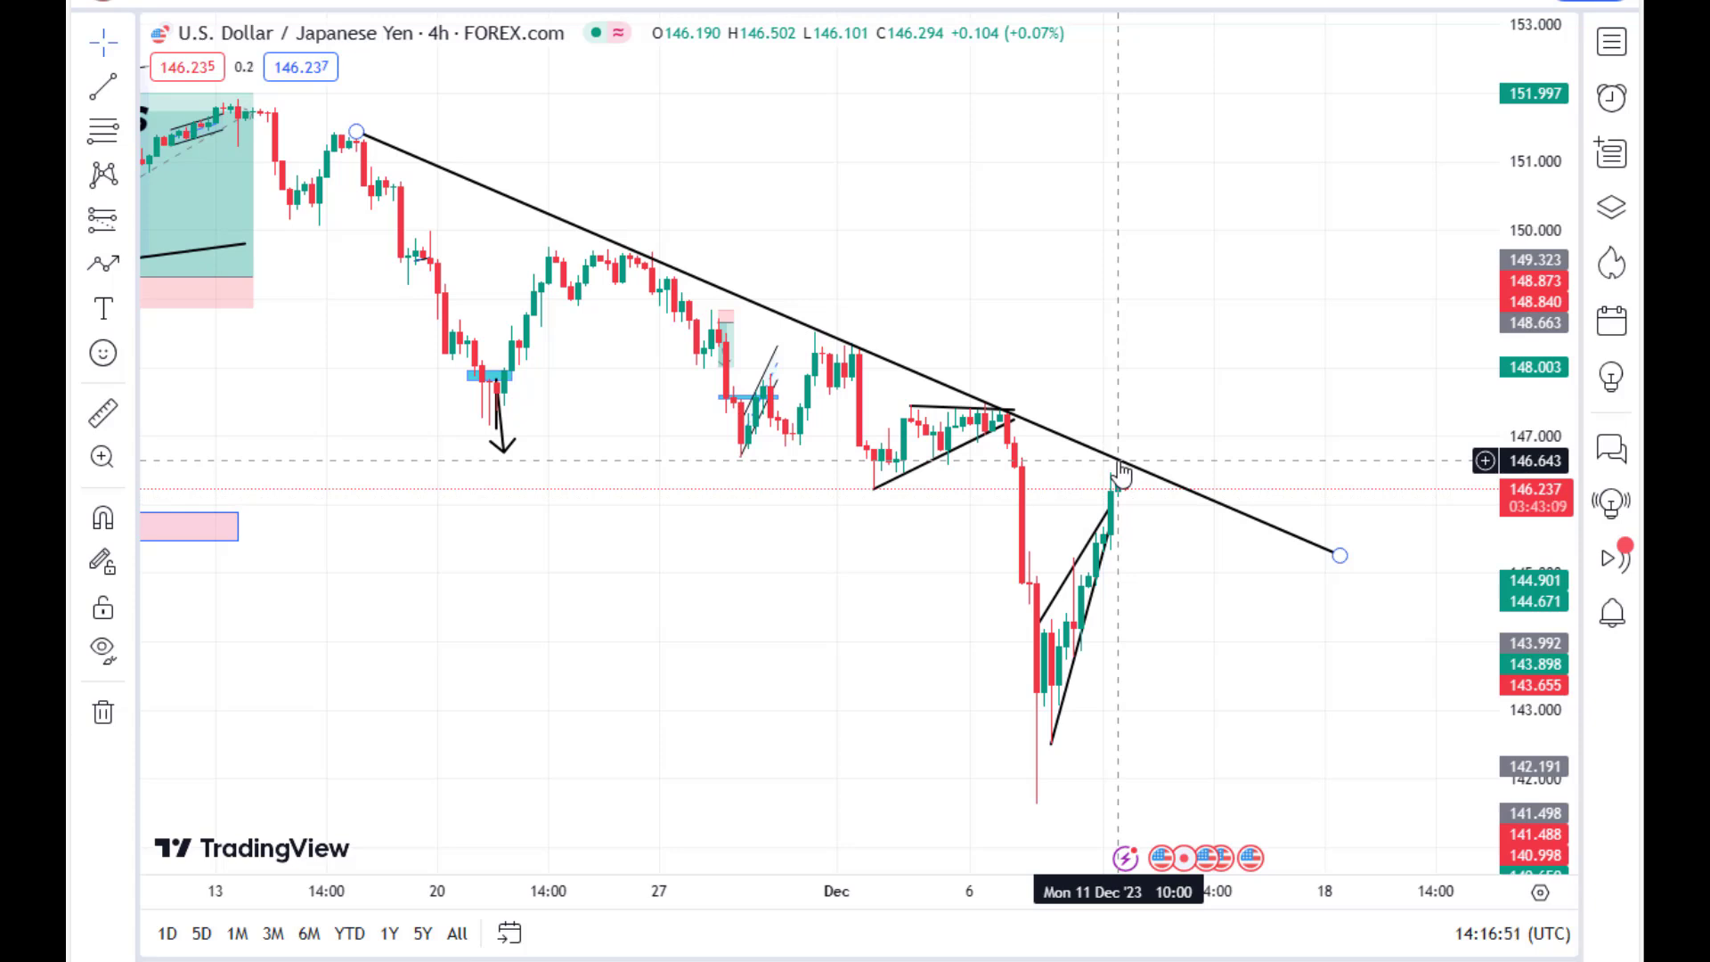
left_click(132, 267)
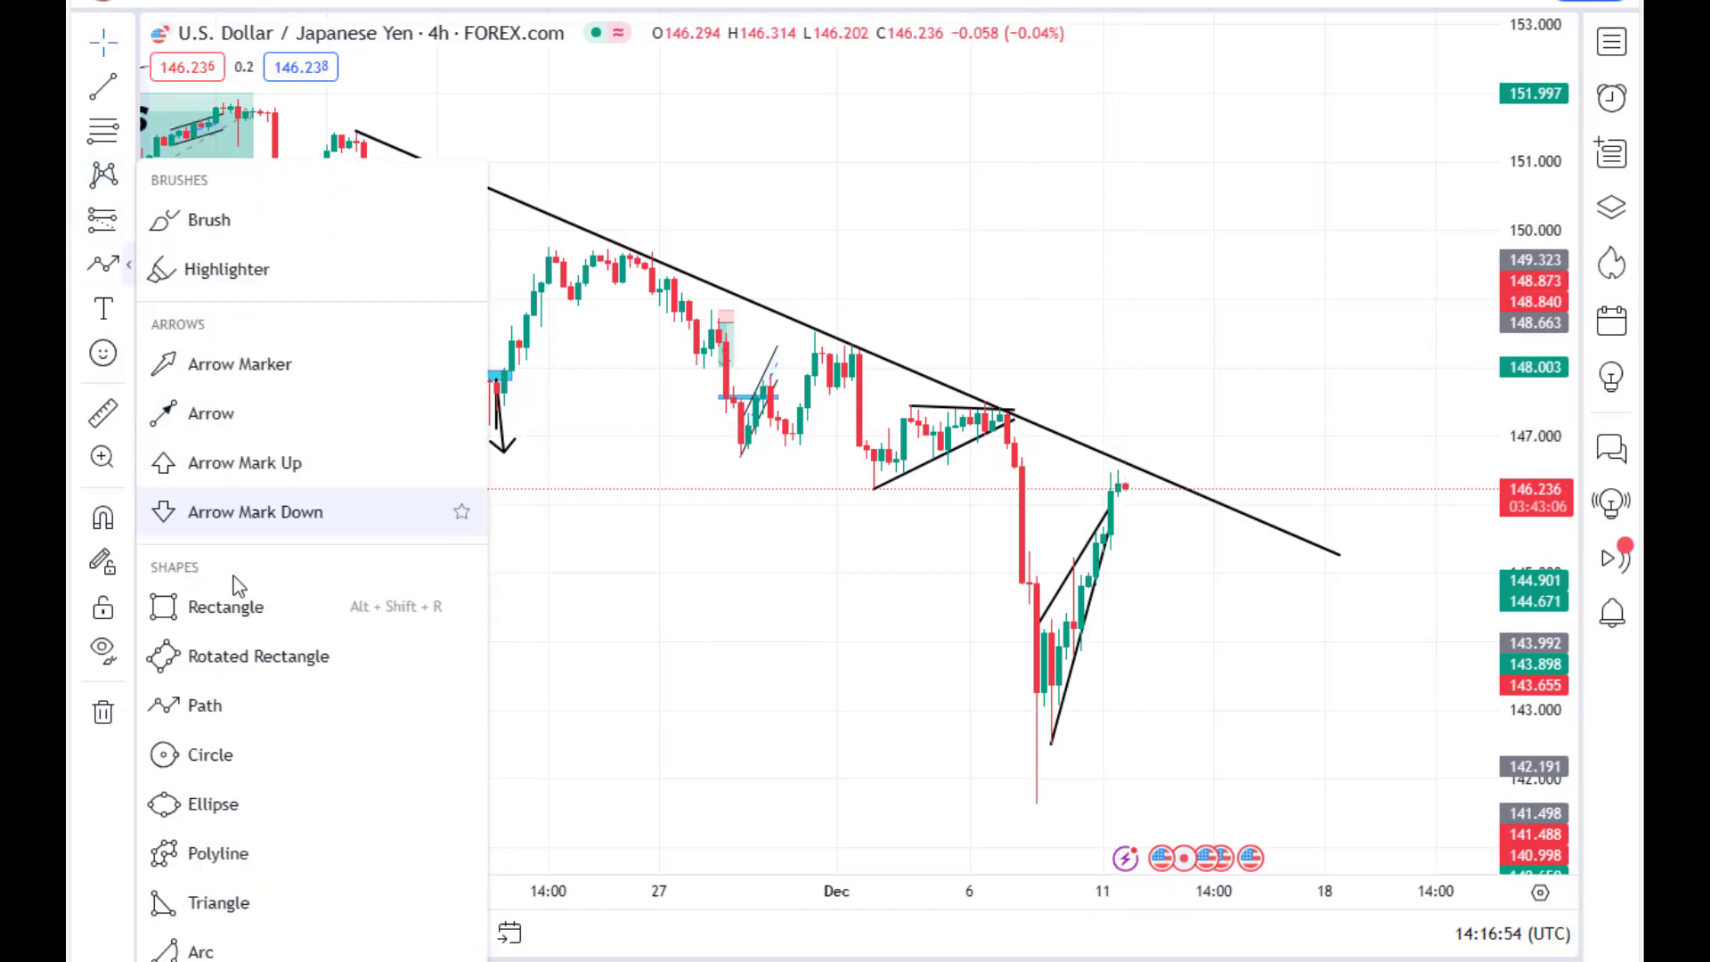
left_click(193, 622)
left_click_drag(993, 413, 1206, 449)
double_click(1206, 450)
left_click_drag(1256, 299, 1183, 300)
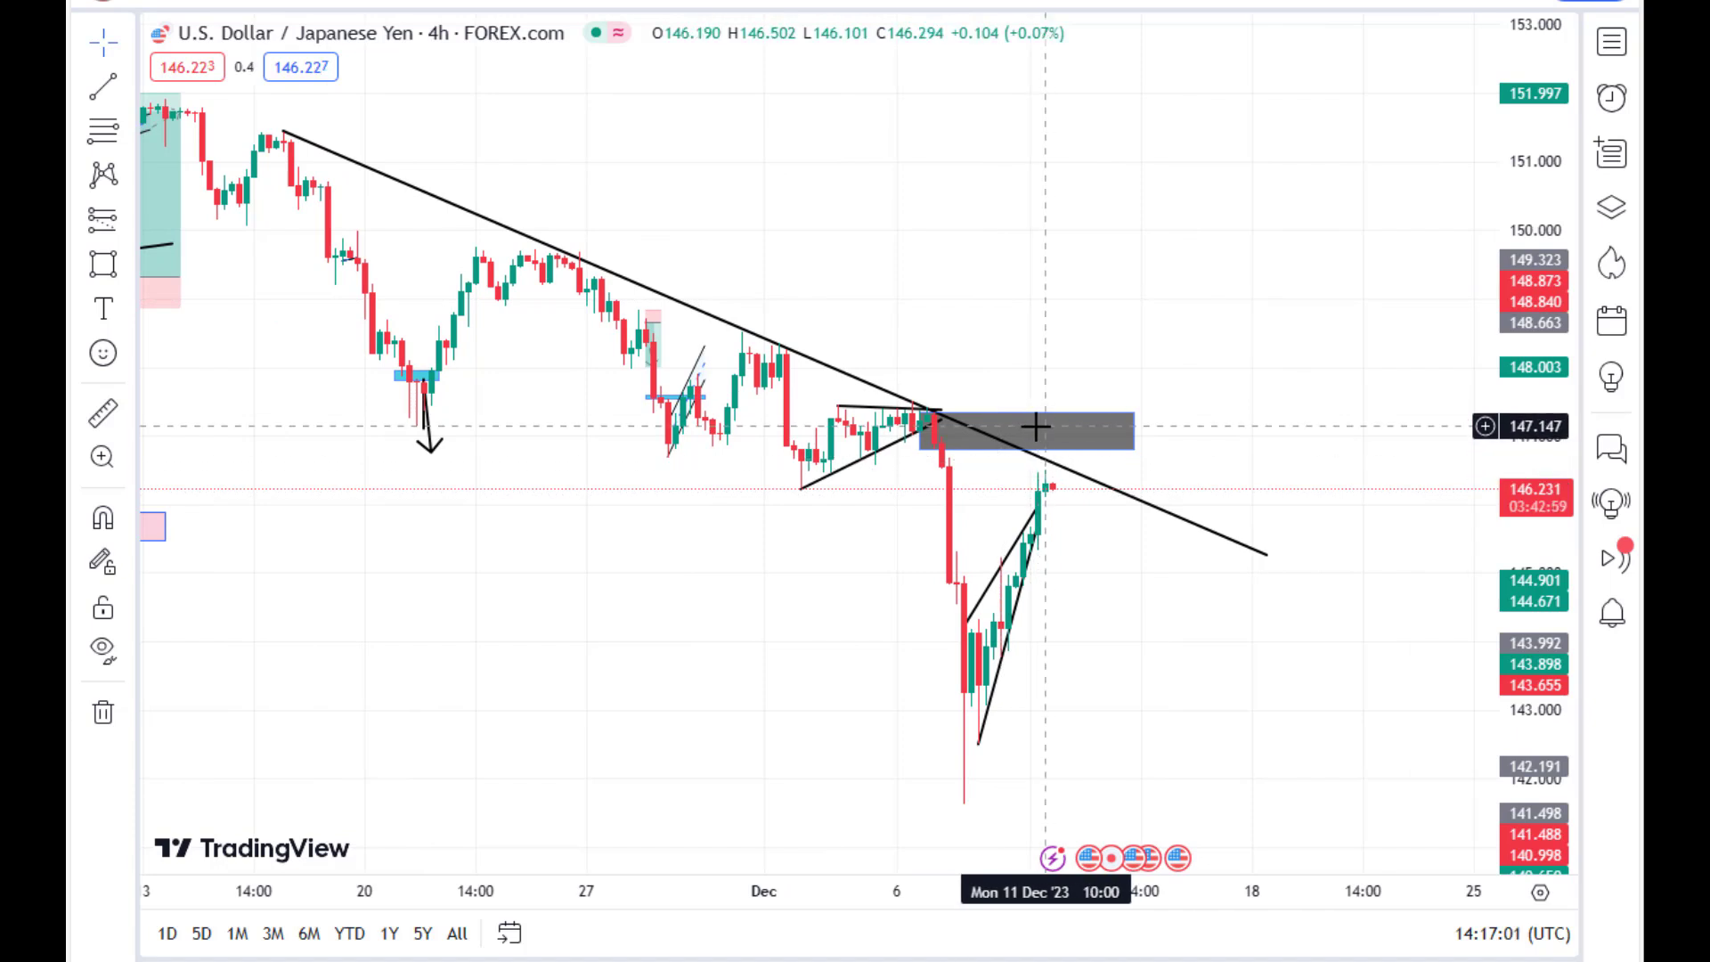
left_click_drag(1088, 712, 1057, 709)
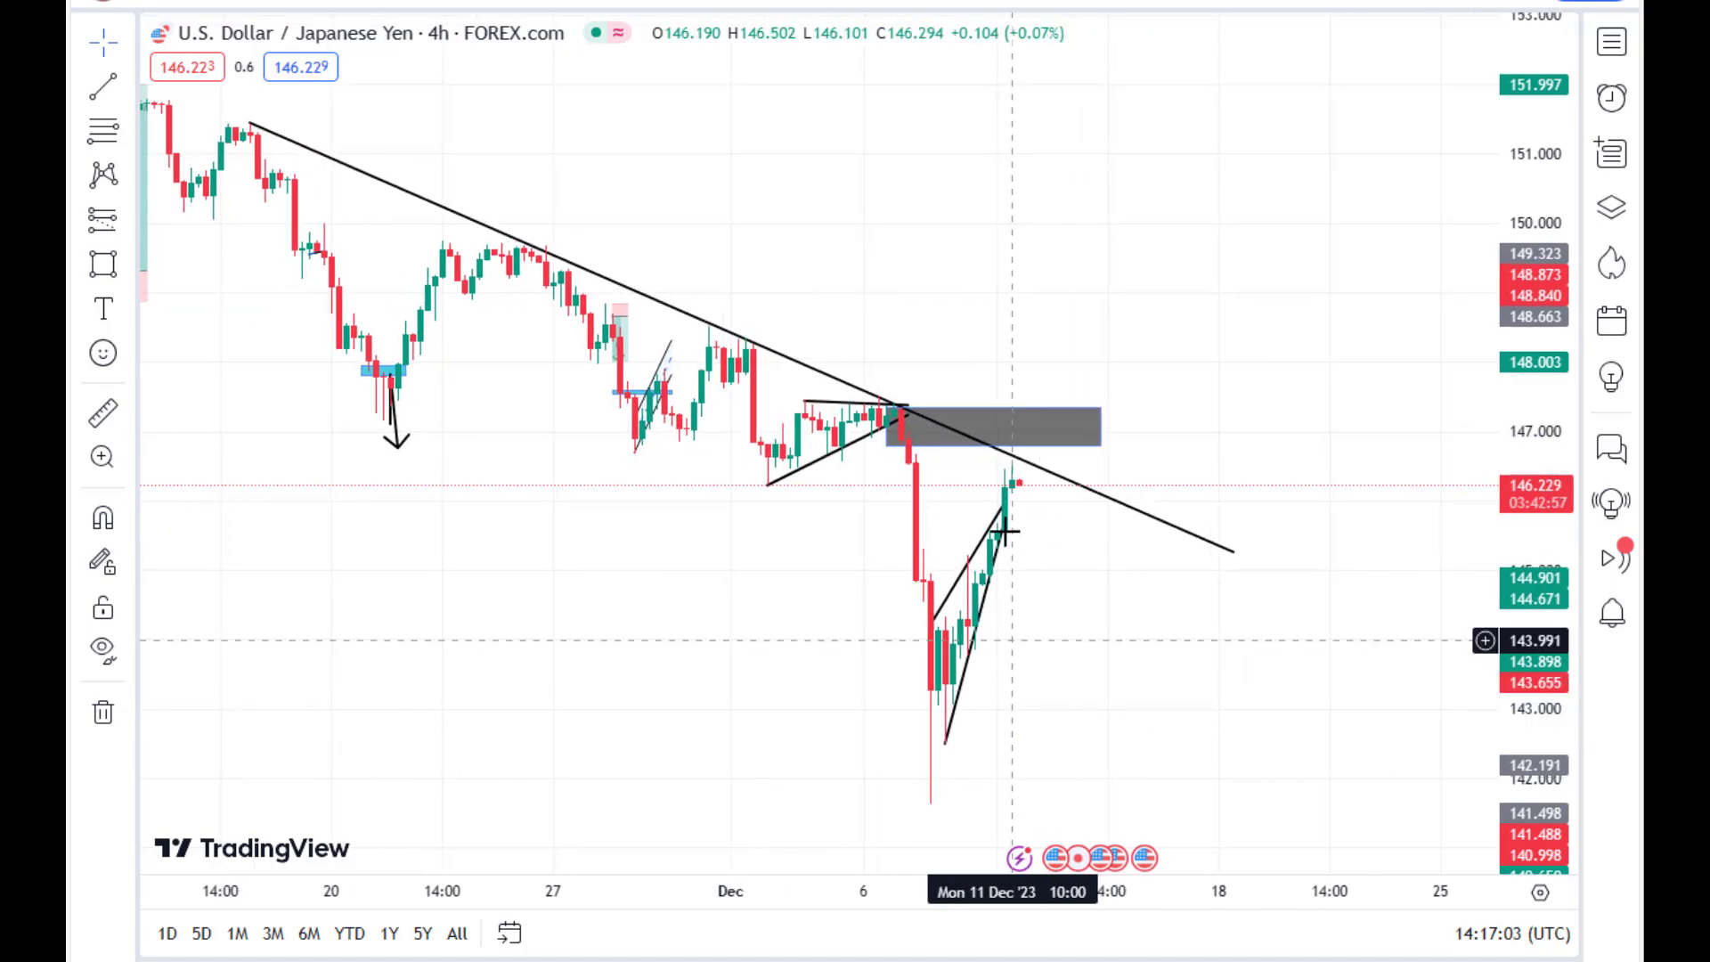
Return USD/JPY to the 1-hour interval and extend the lower line of the rising wedge to about 146.13 on 11 December 17:00
left_click(334, 7)
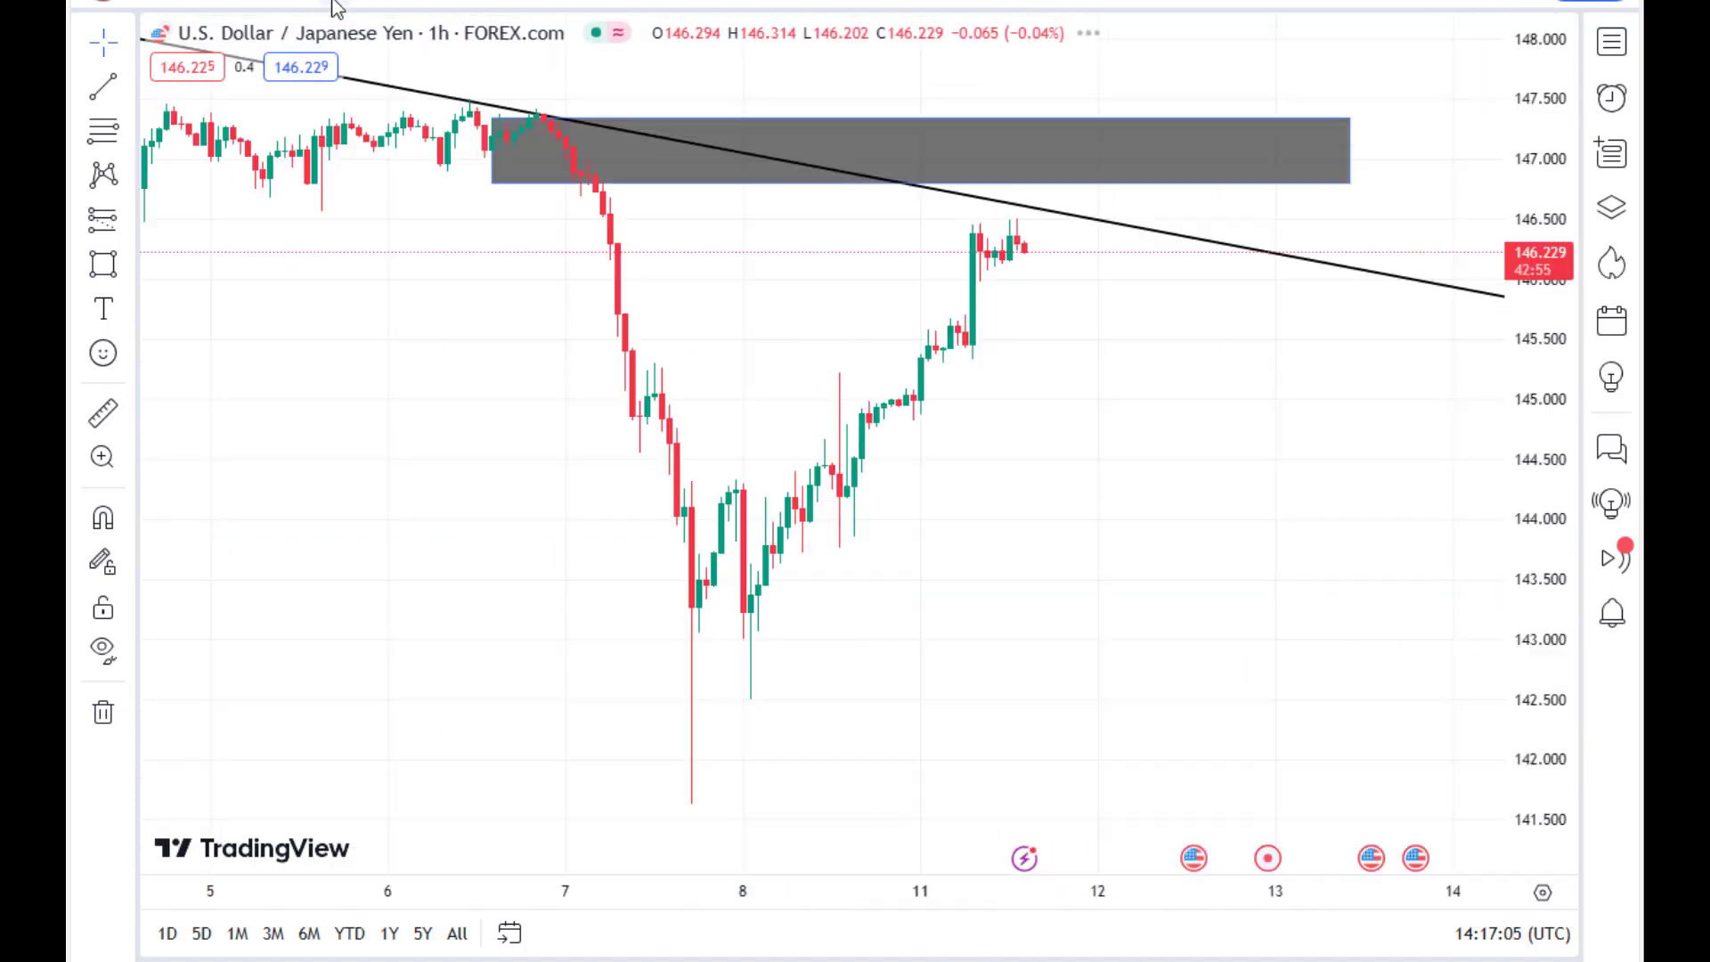
left_click_drag(569, 317, 333, 317)
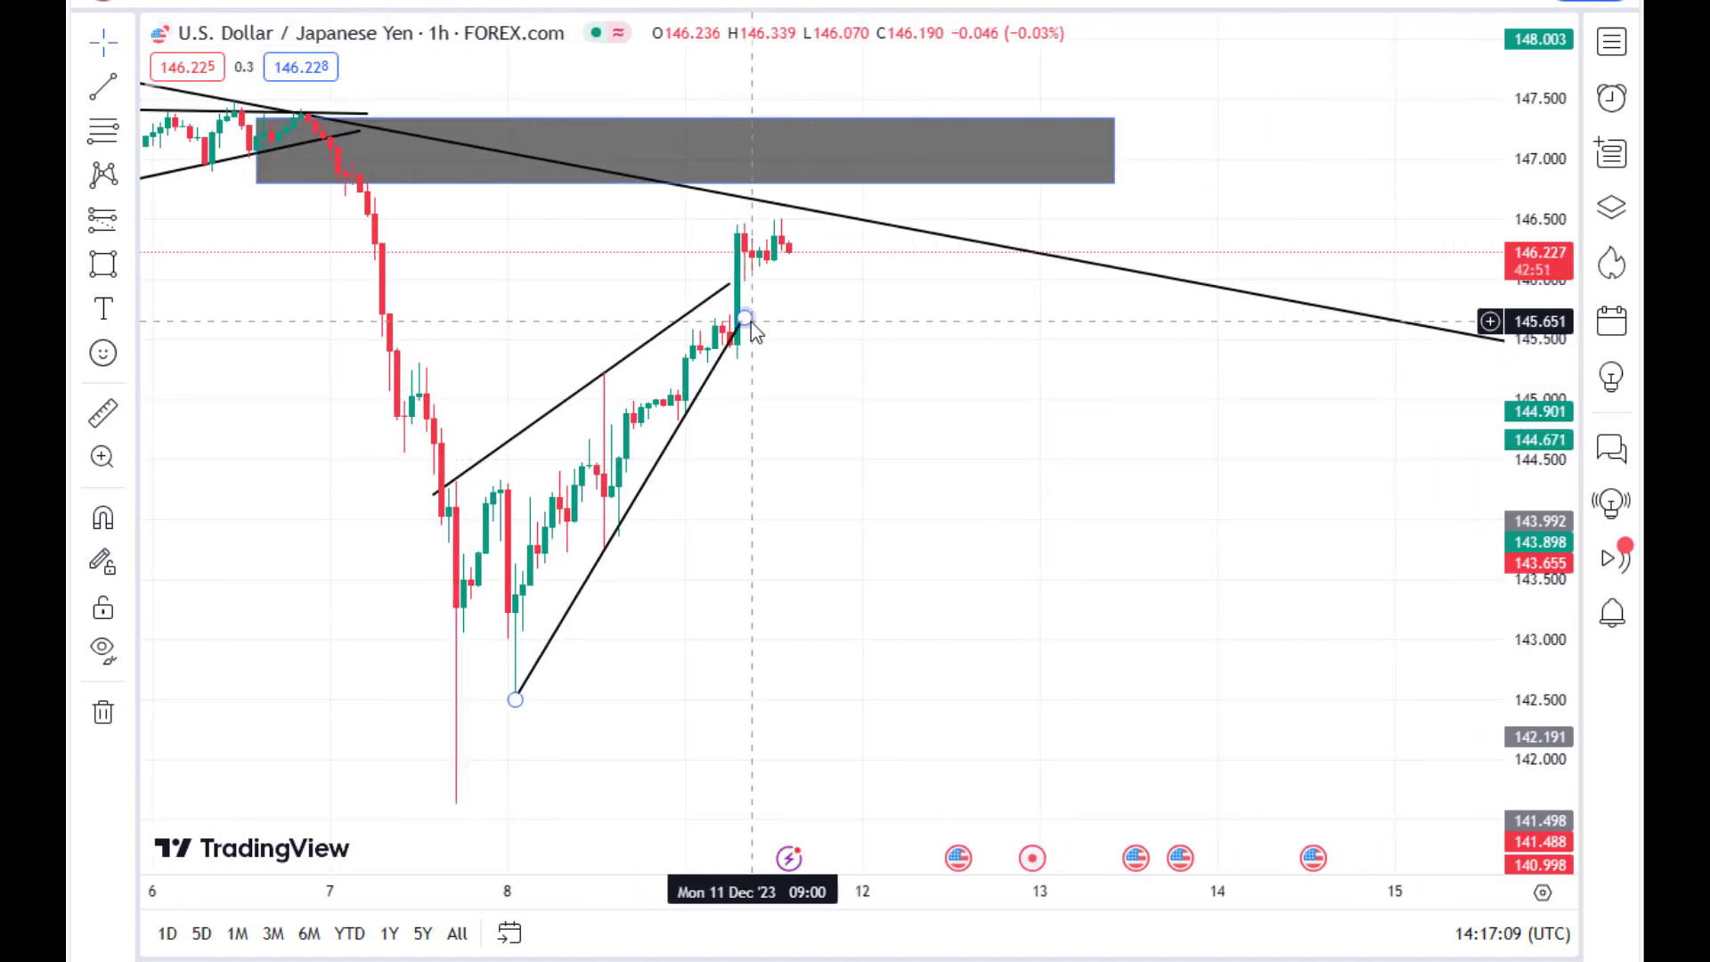
left_click_drag(751, 322, 811, 263)
left_click(775, 437)
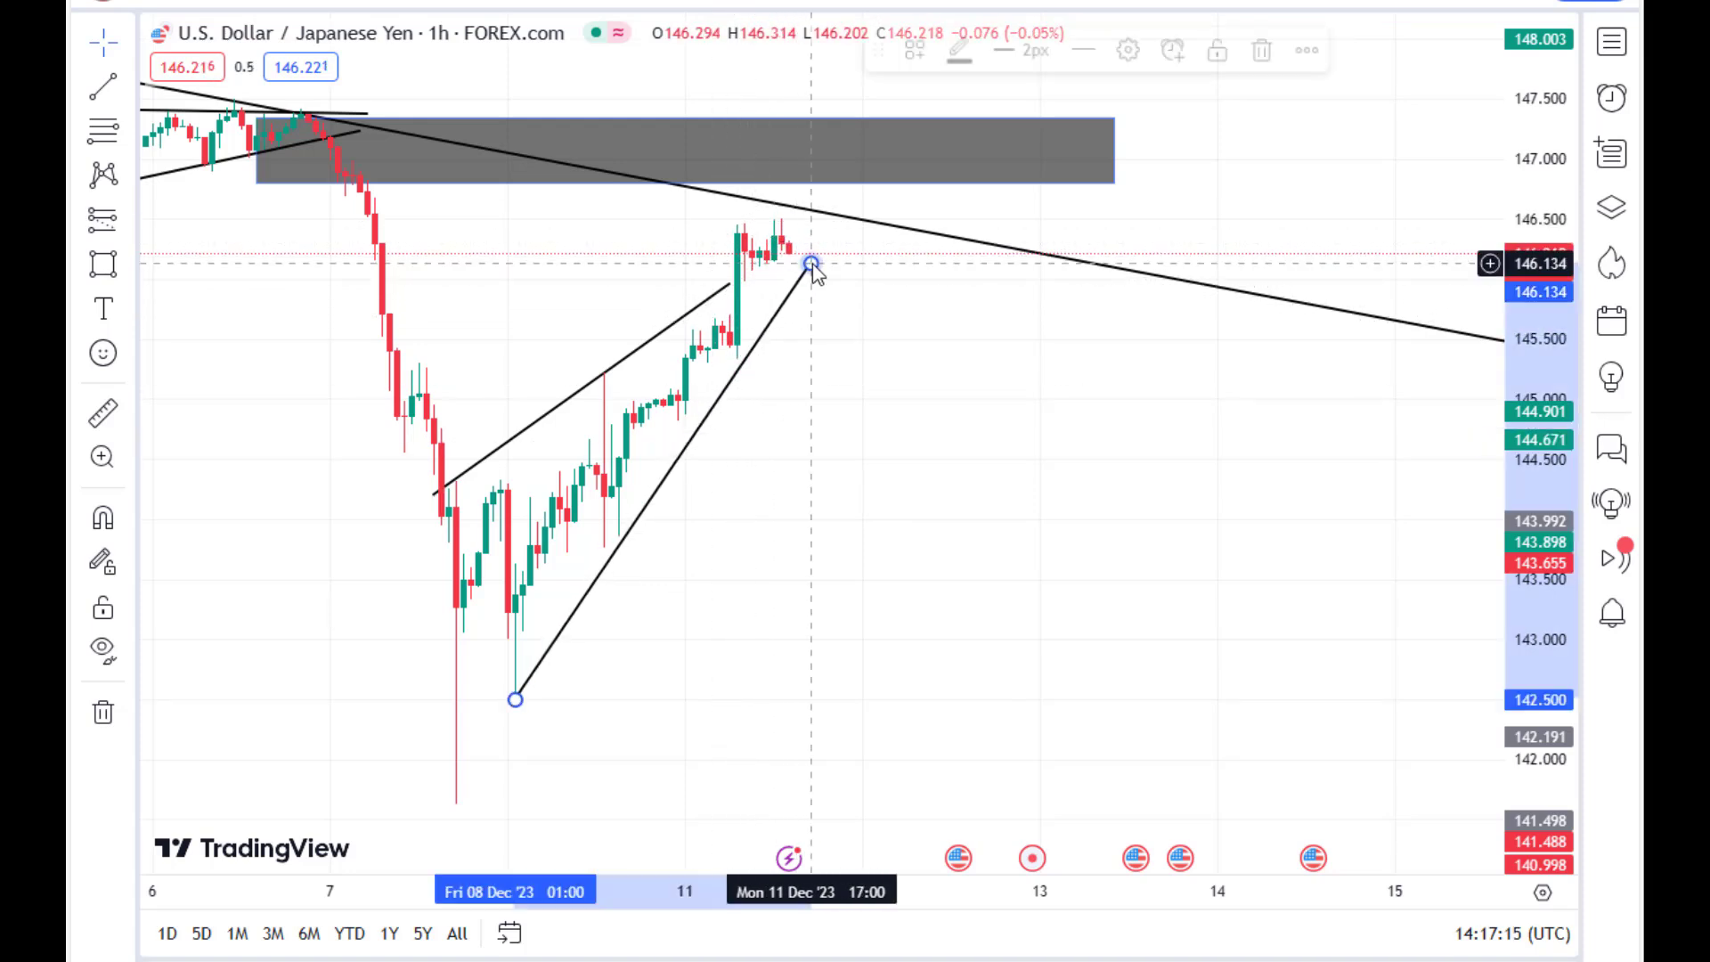
left_click(781, 405)
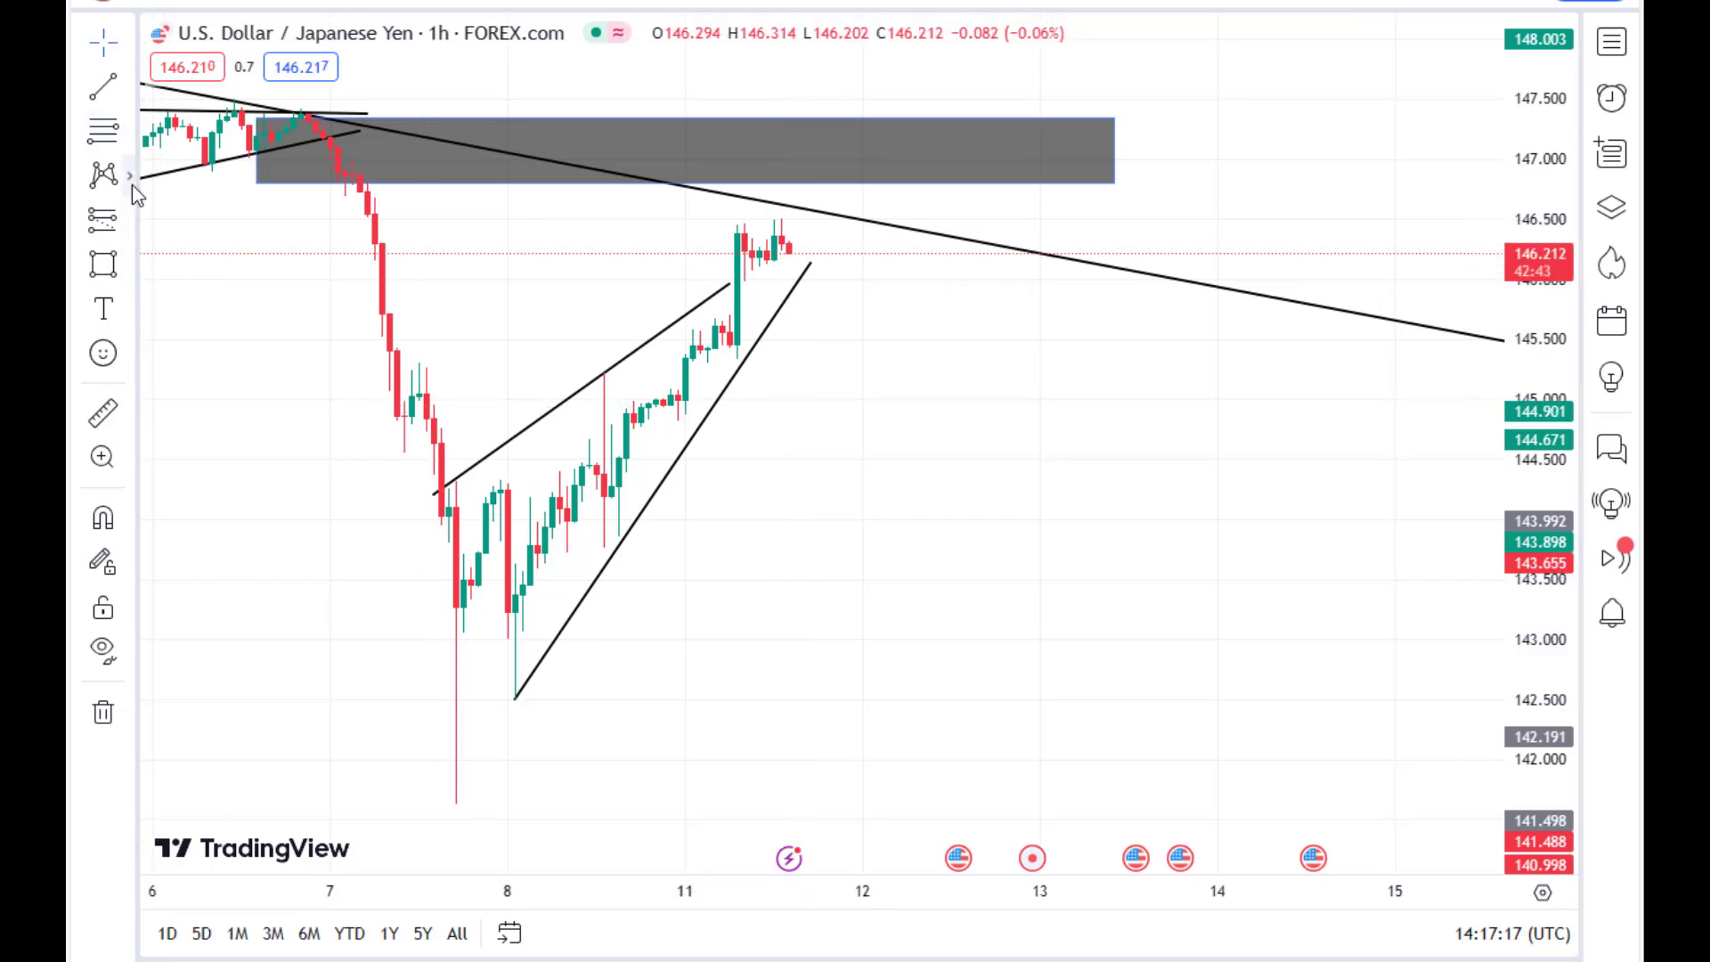
Draw a forecast path from the current price up to about 147.23, down to 145.5, up to 146.37 and down to about 142.0
left_click(132, 265)
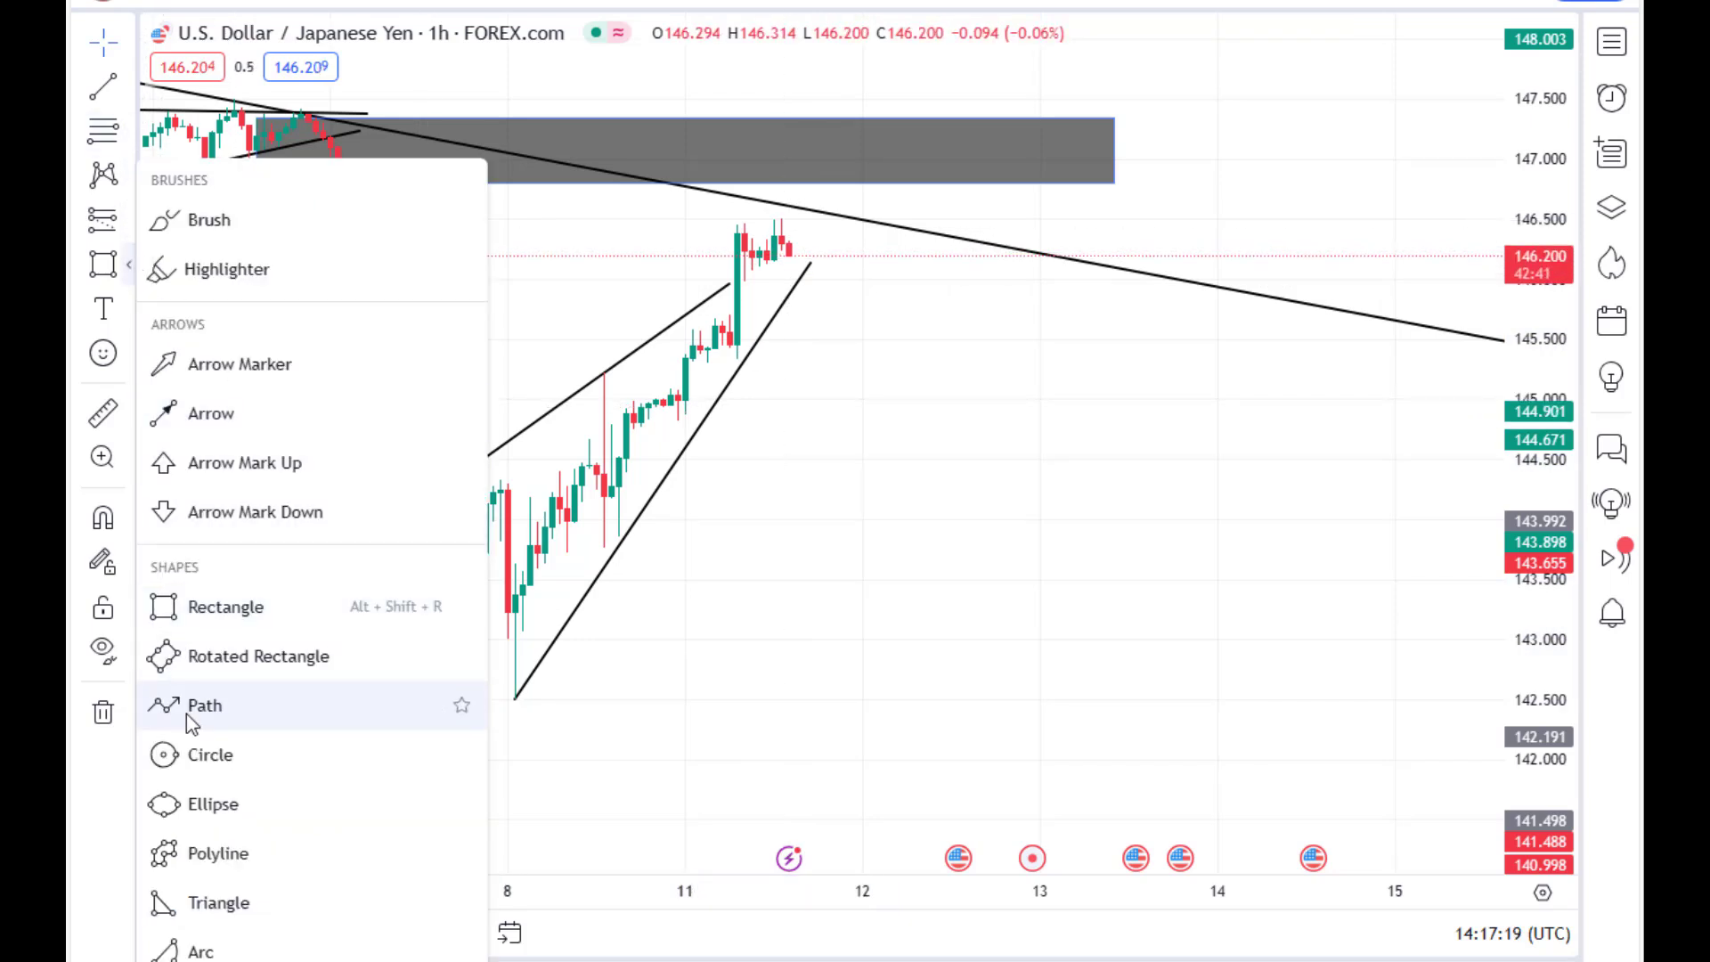
left_click(152, 710)
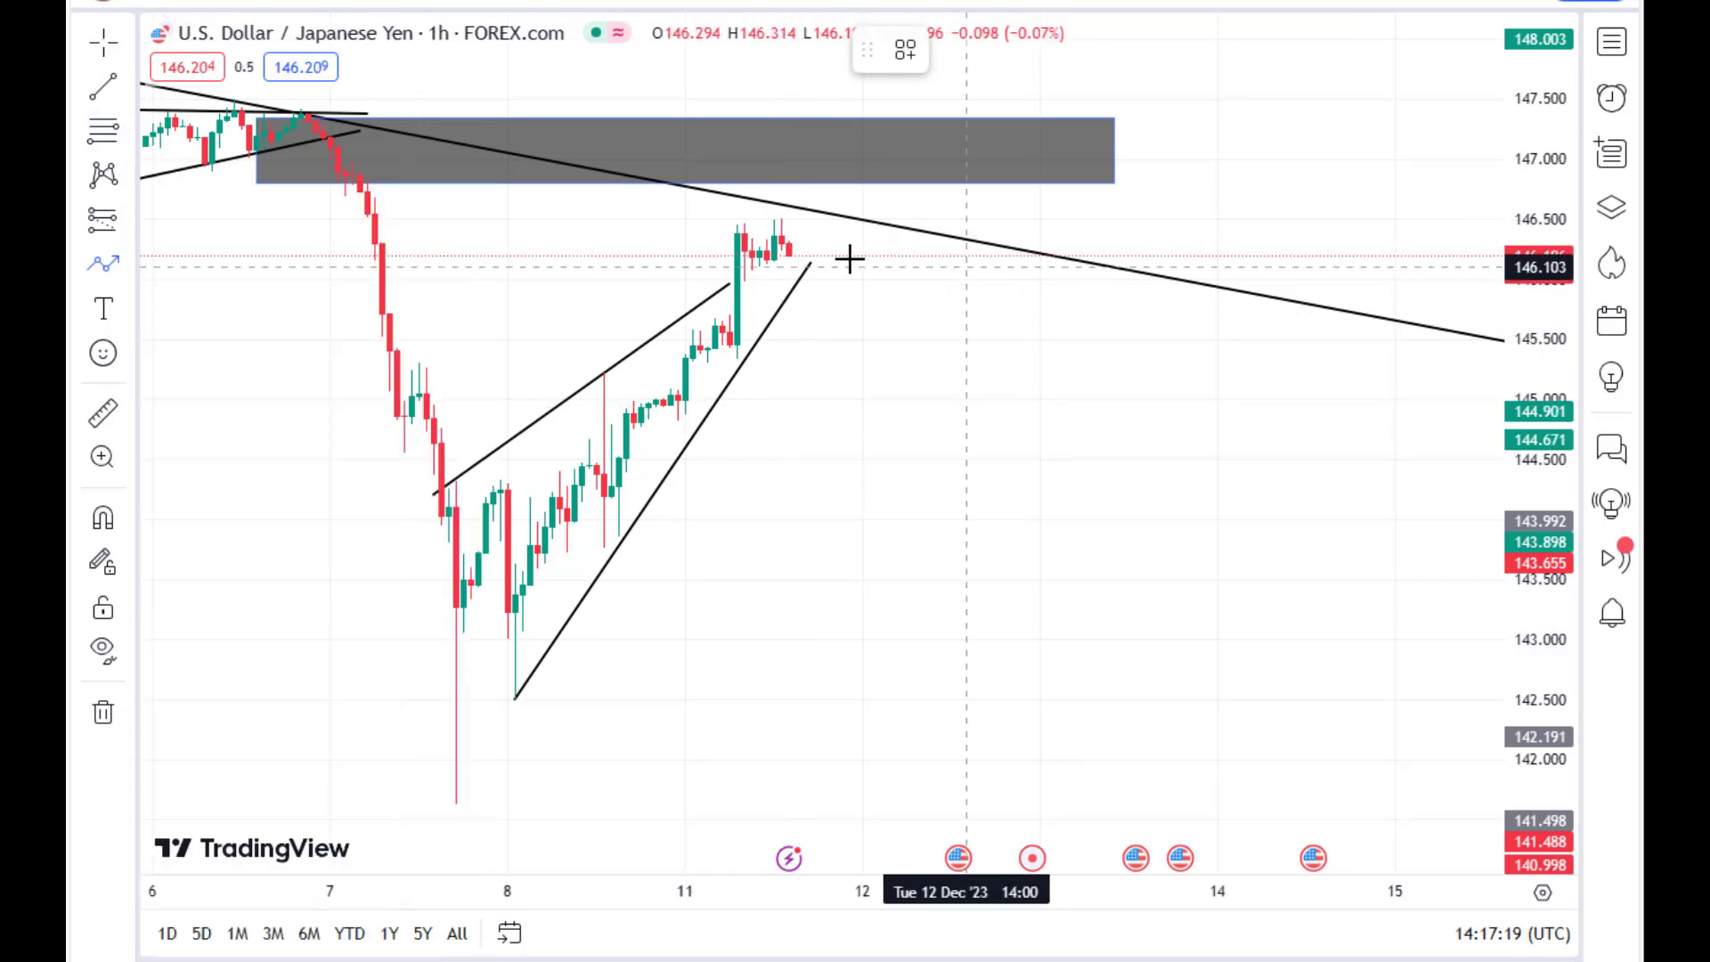
left_click(803, 132)
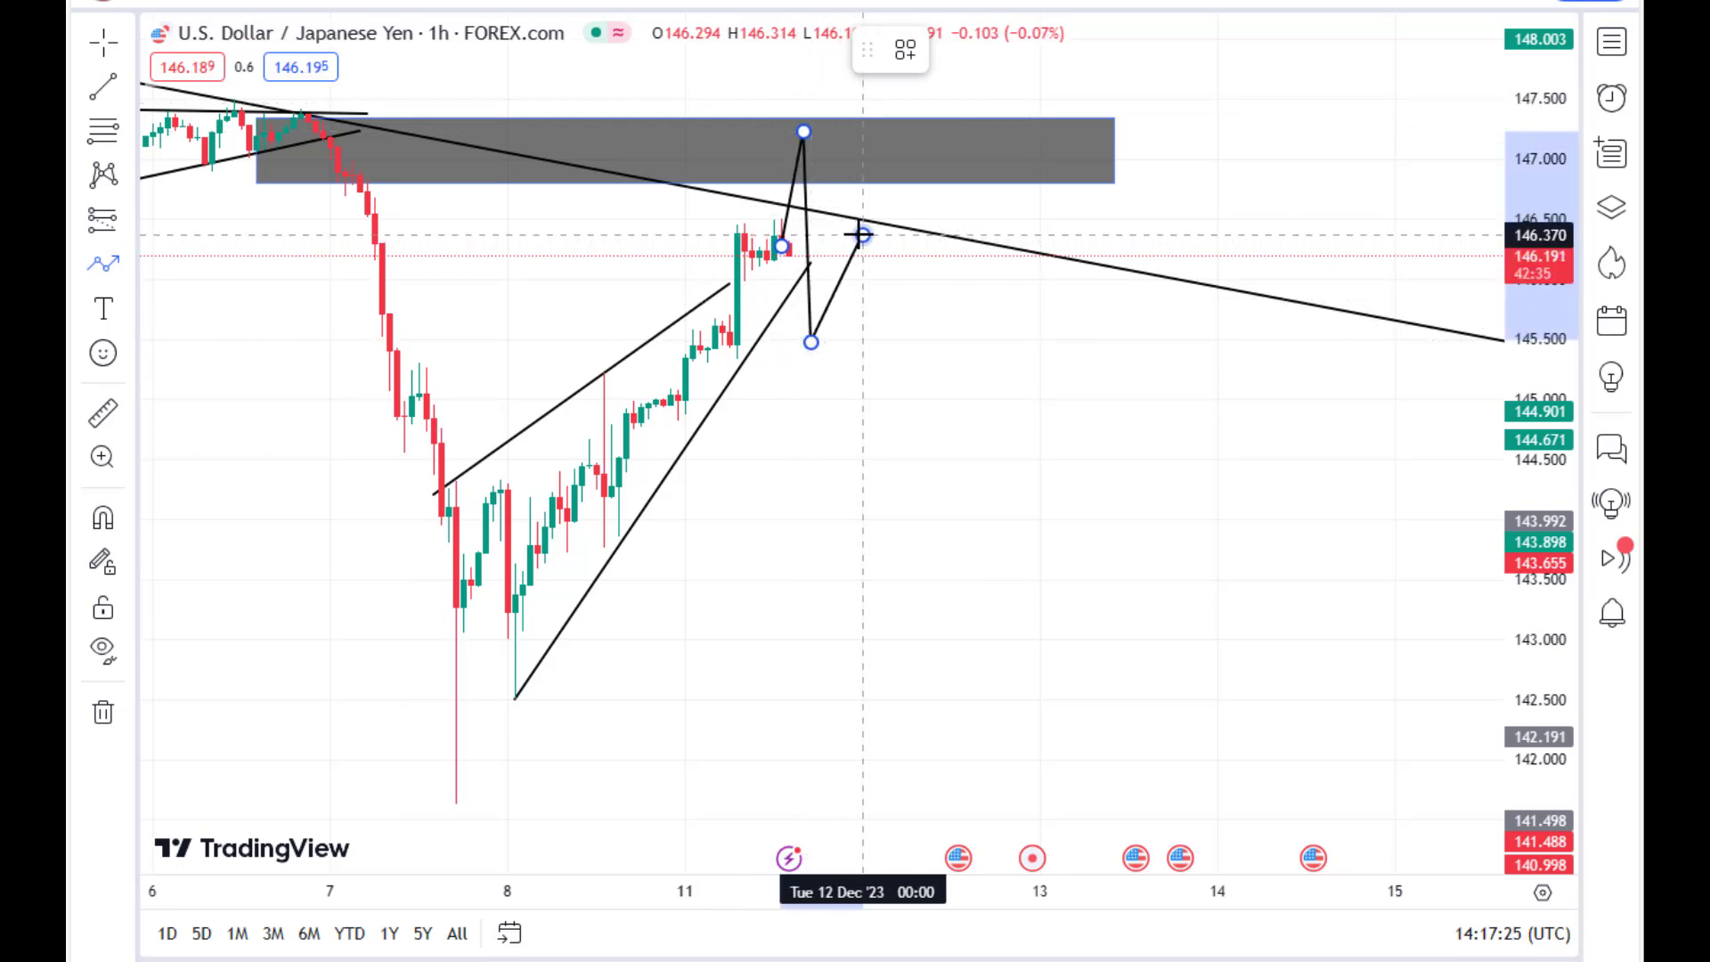
left_click(862, 235)
double_click(958, 753)
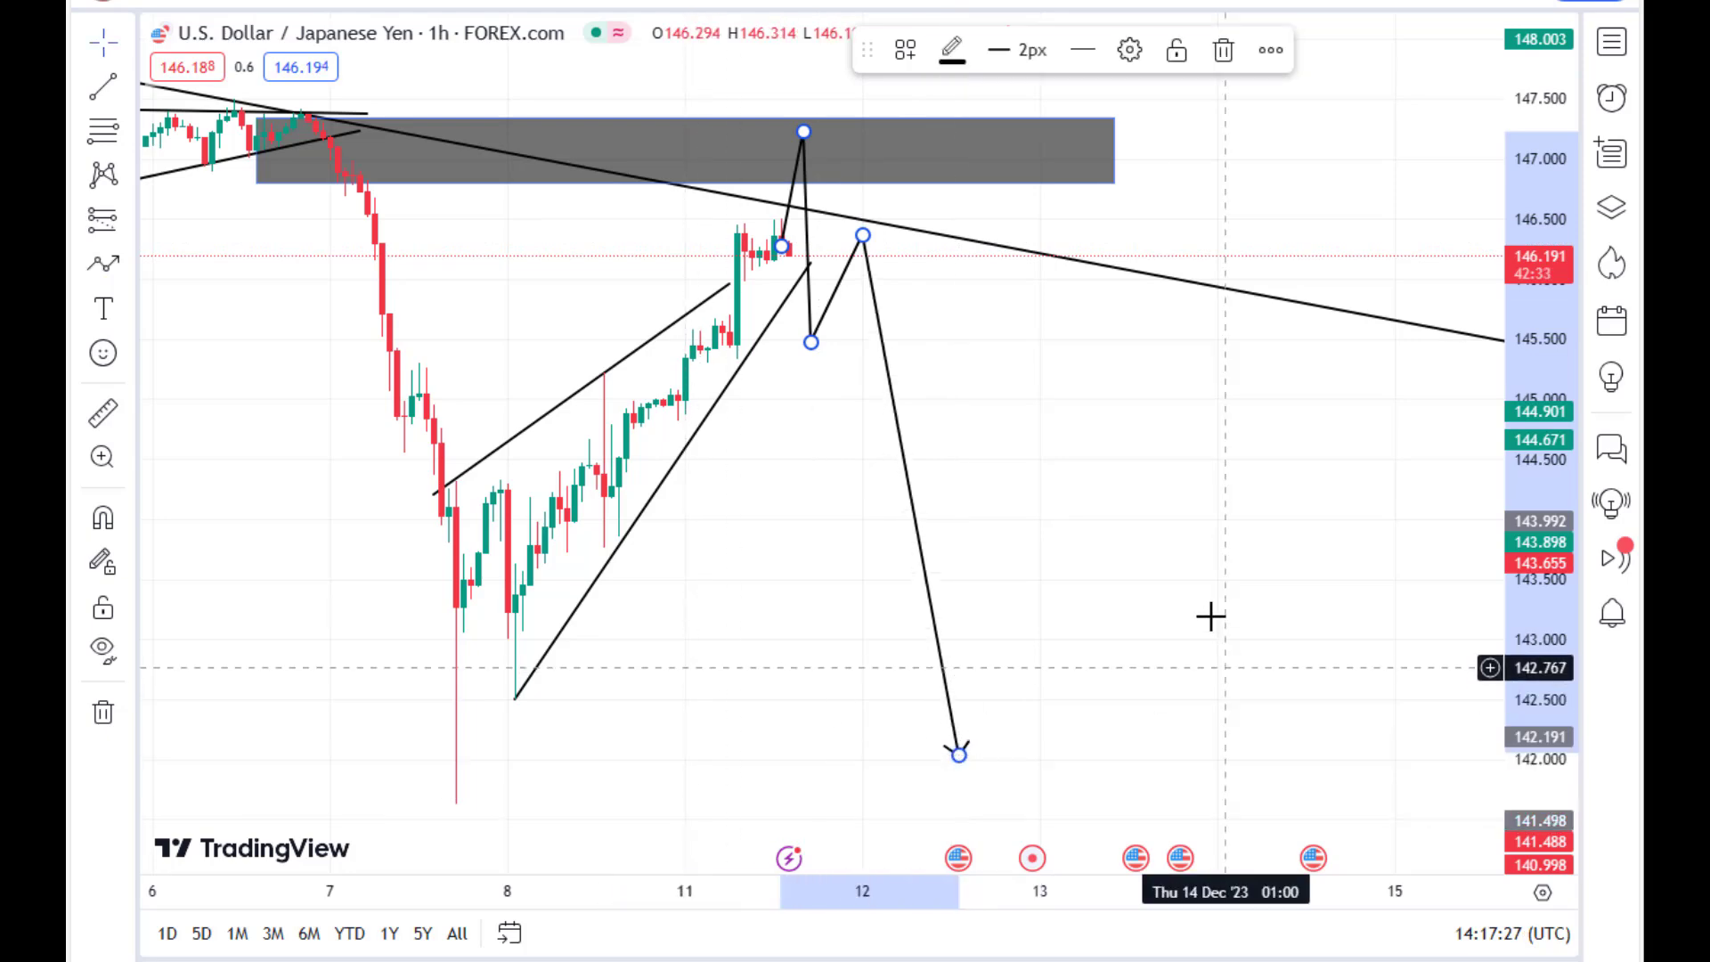
left_click_drag(1211, 614, 1356, 612)
Switch the chart to the FX GBP/USD pair and bring the price action since 4 December into view
left_click(190, 9)
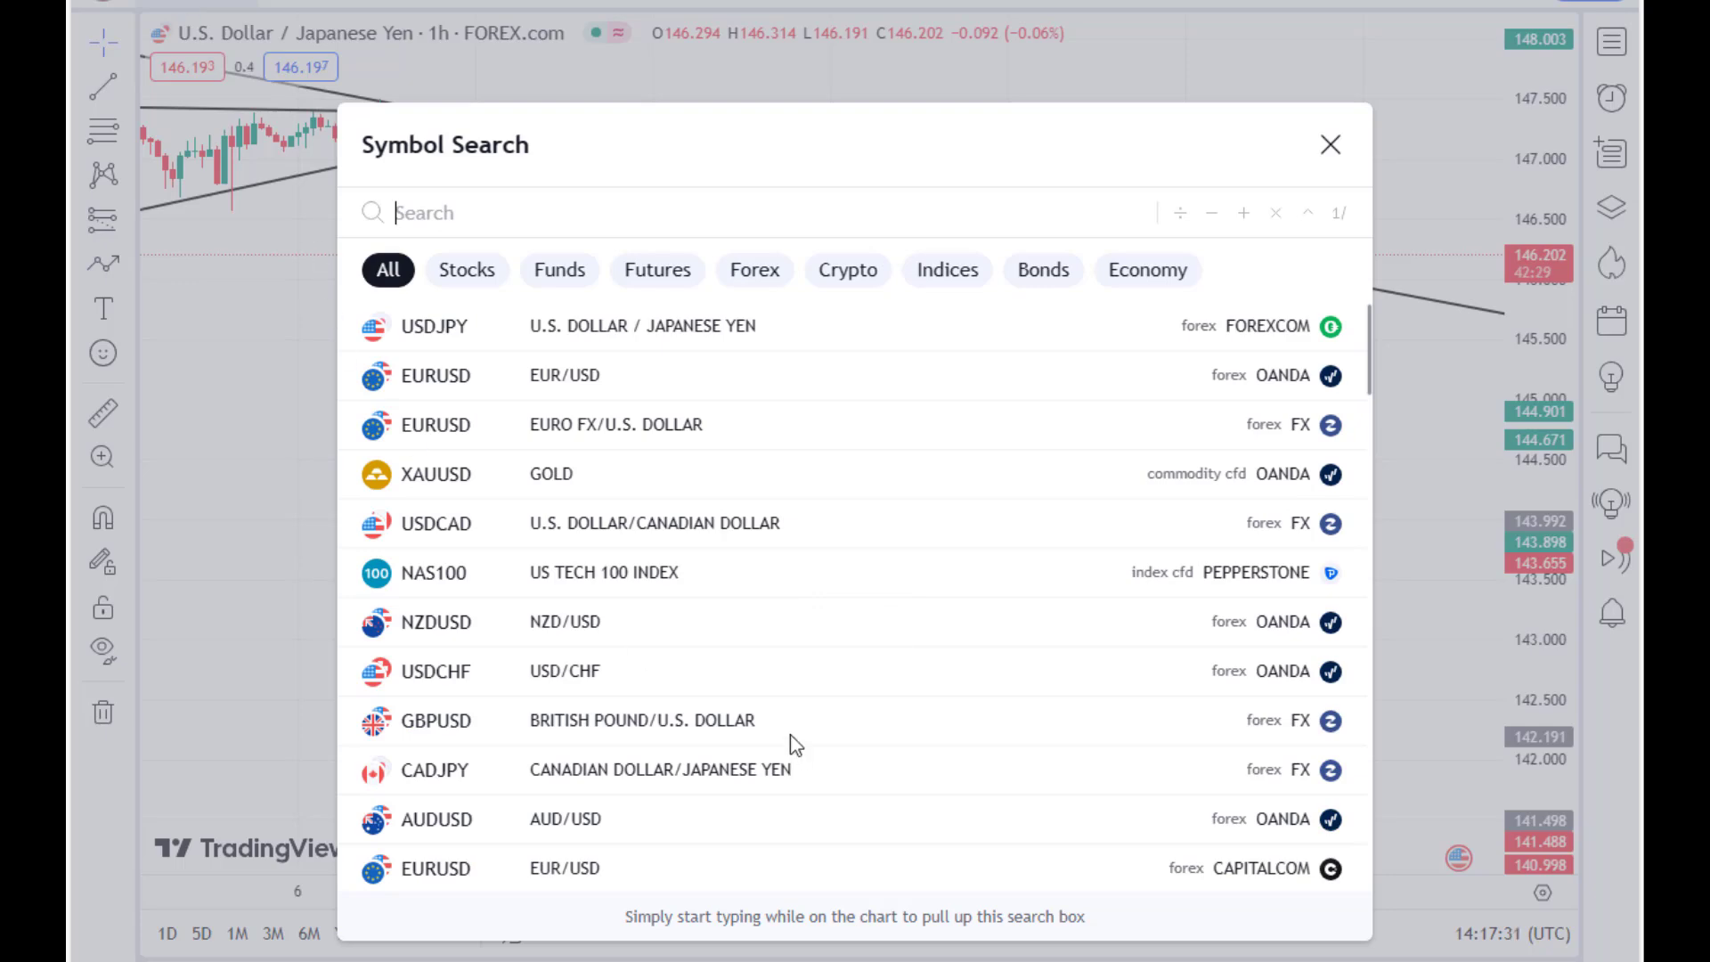
left_click(526, 724)
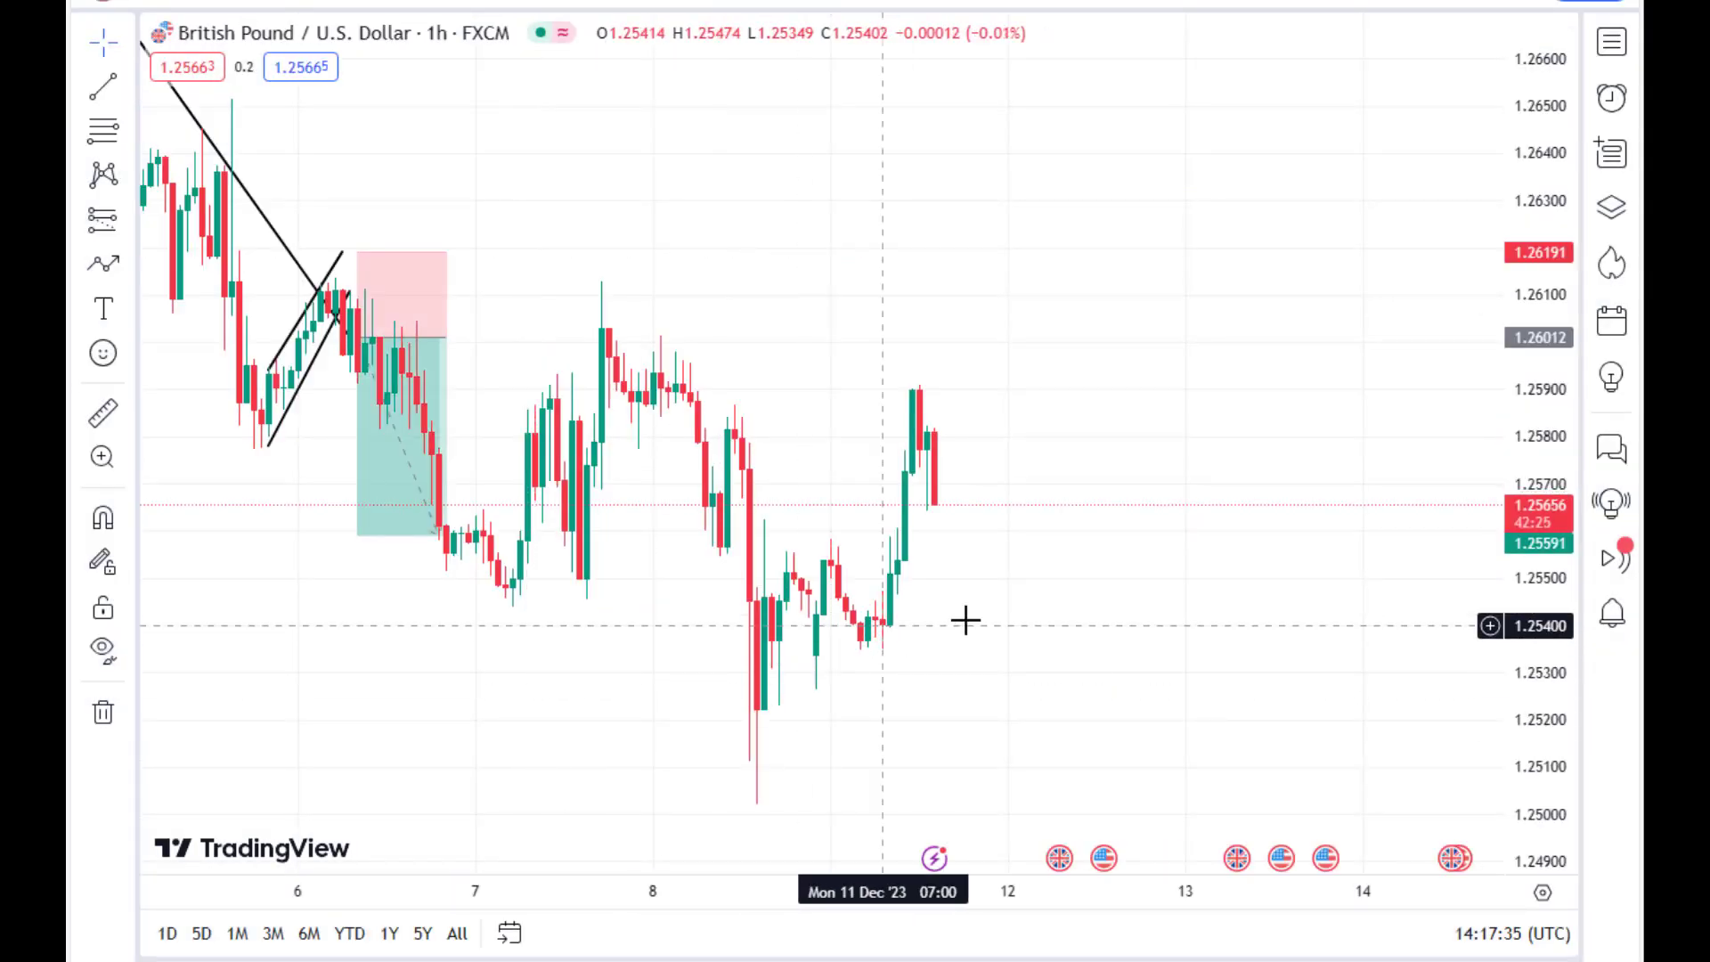
left_click_drag(1014, 628, 1067, 654)
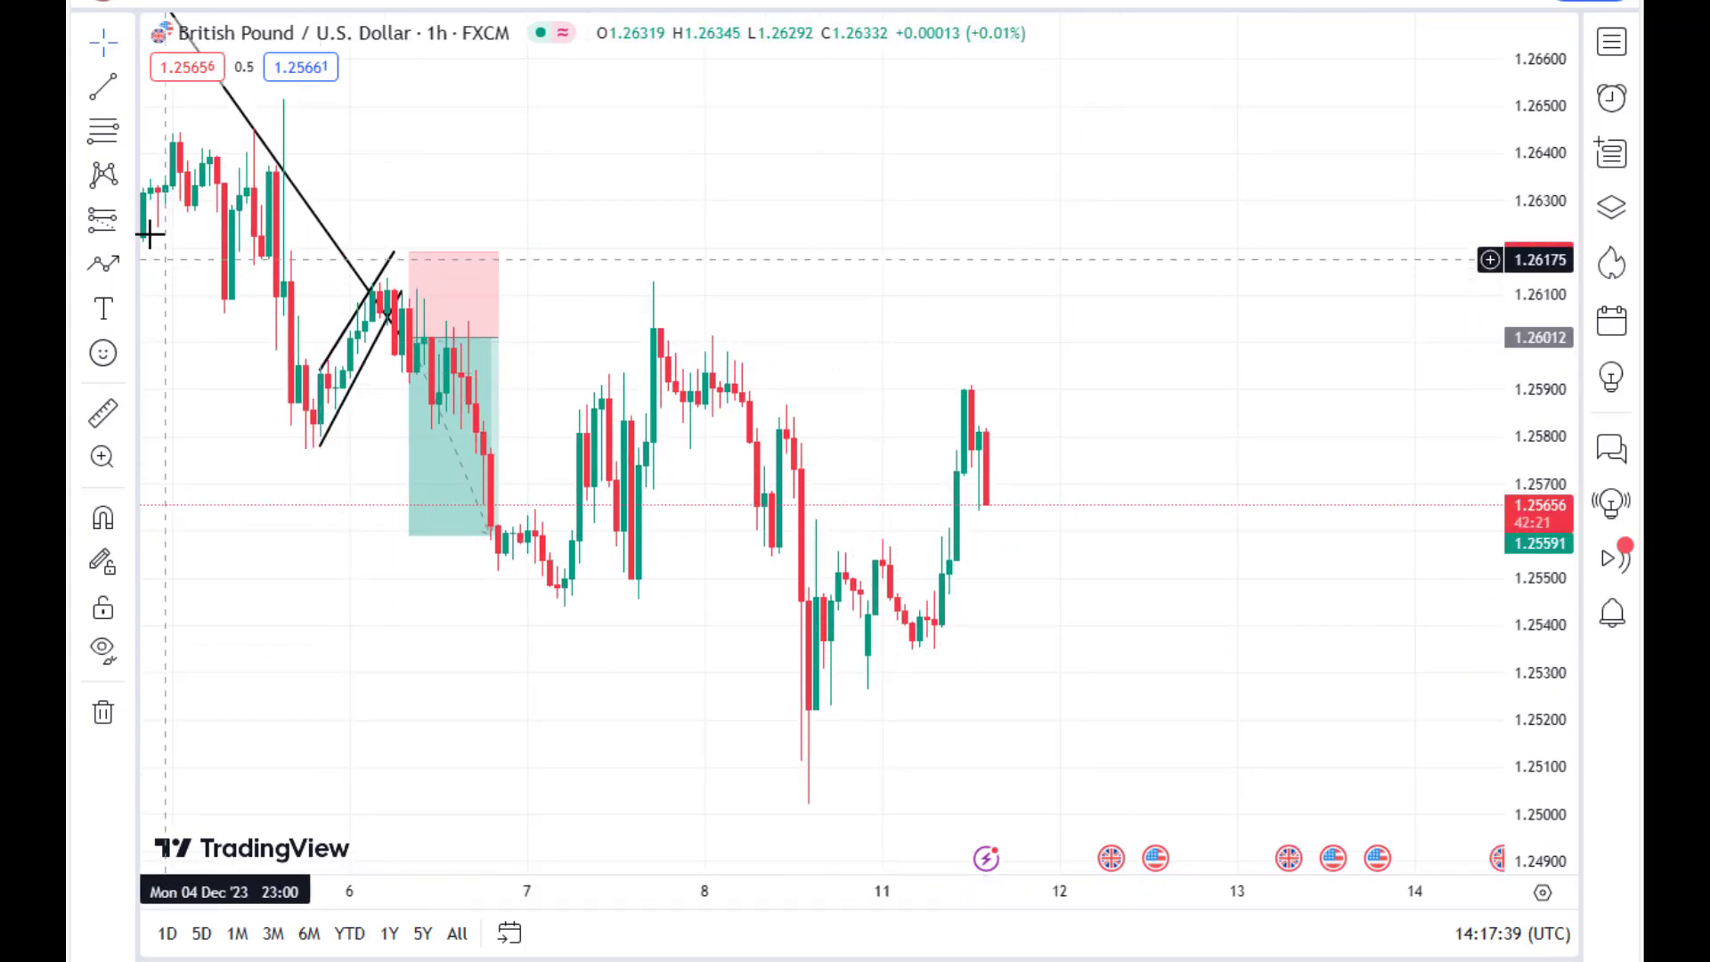
left_click_drag(825, 398, 930, 436)
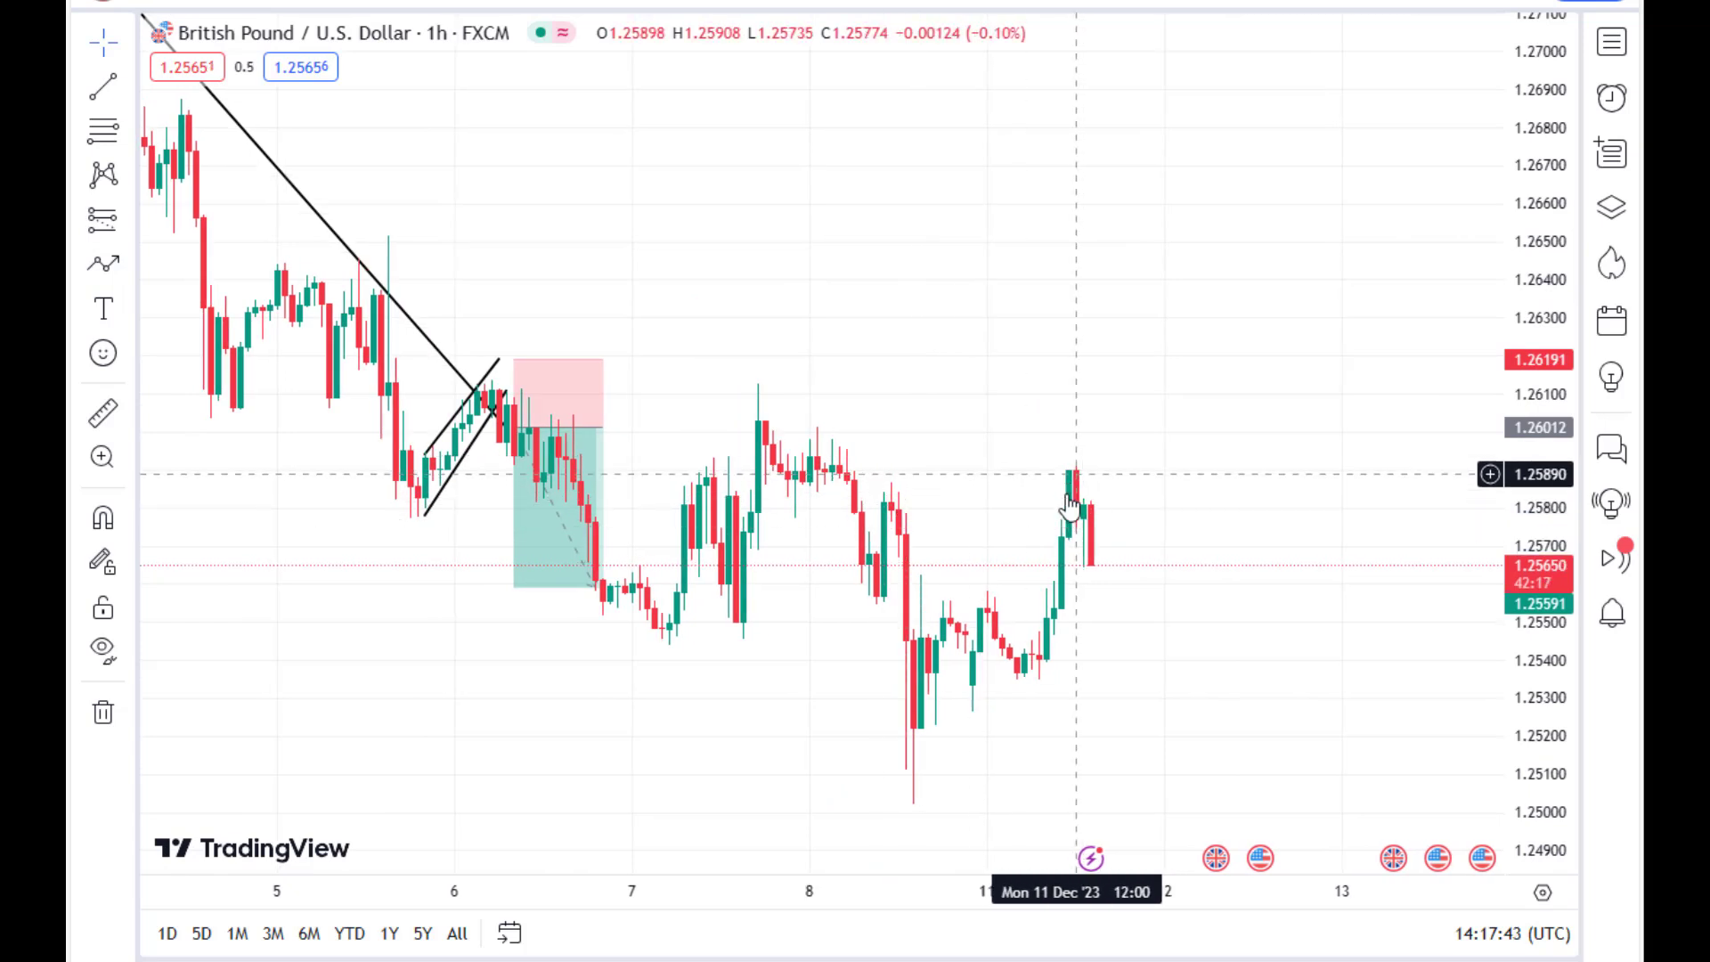
Draw a thin rectangle zone at about 1.2581 to 1.2584 from the 8 December swing high to 12 December
left_click(131, 264)
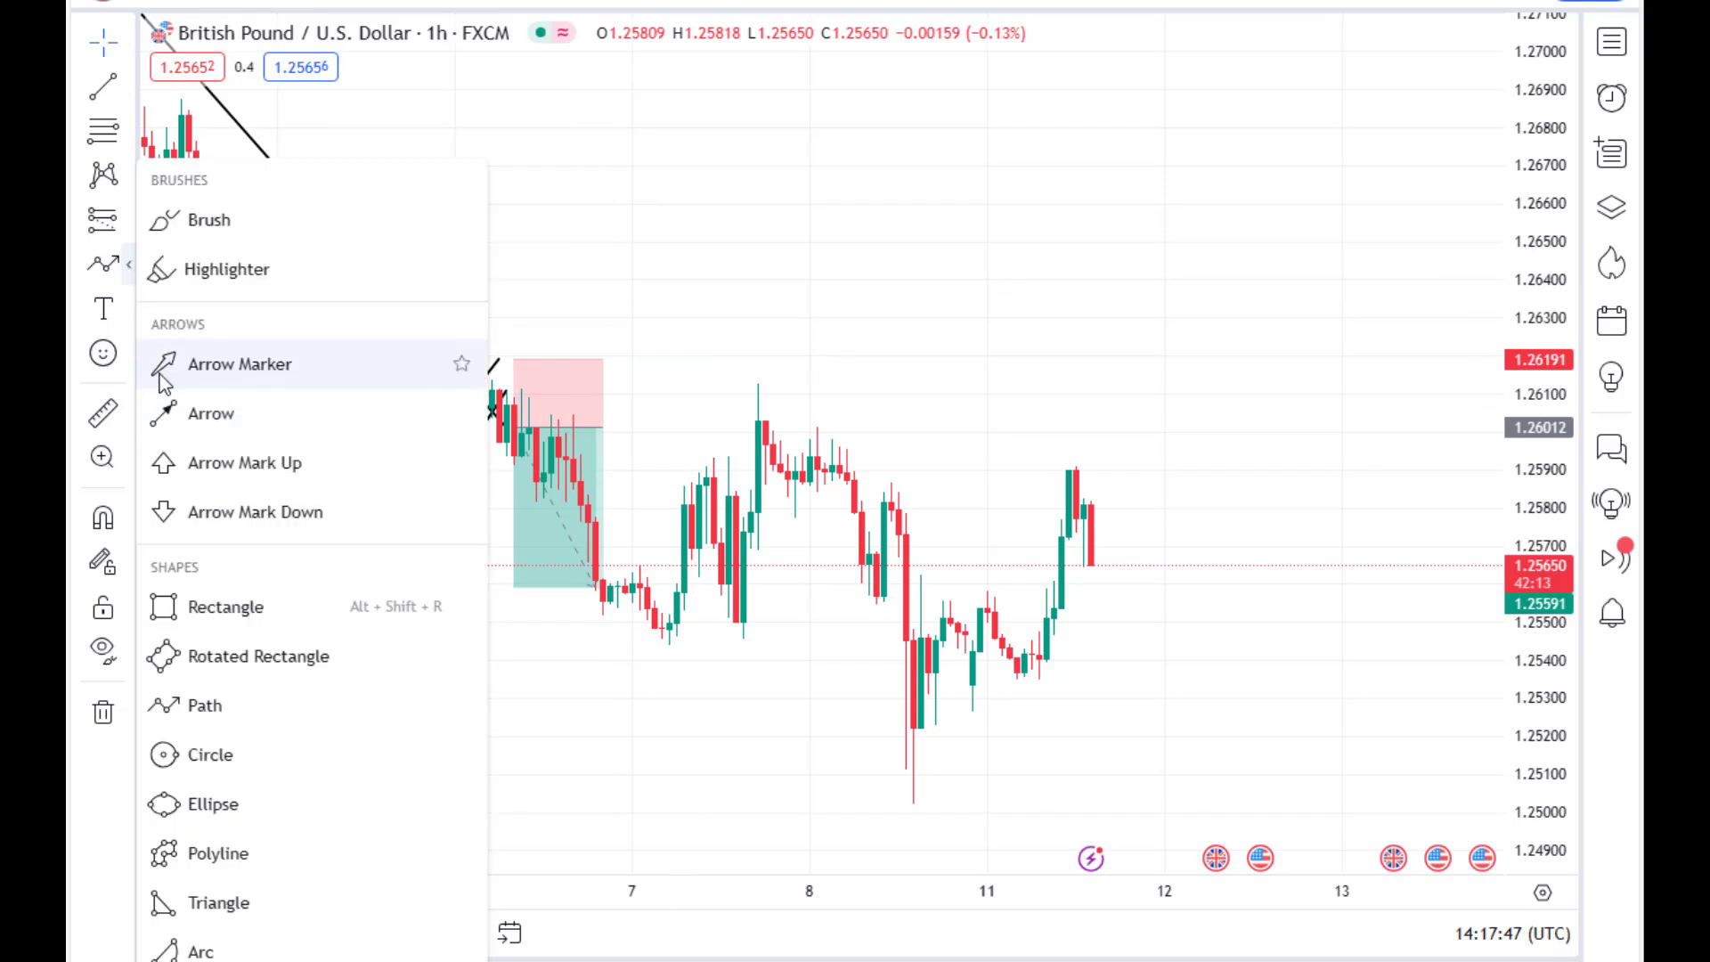
left_click(185, 606)
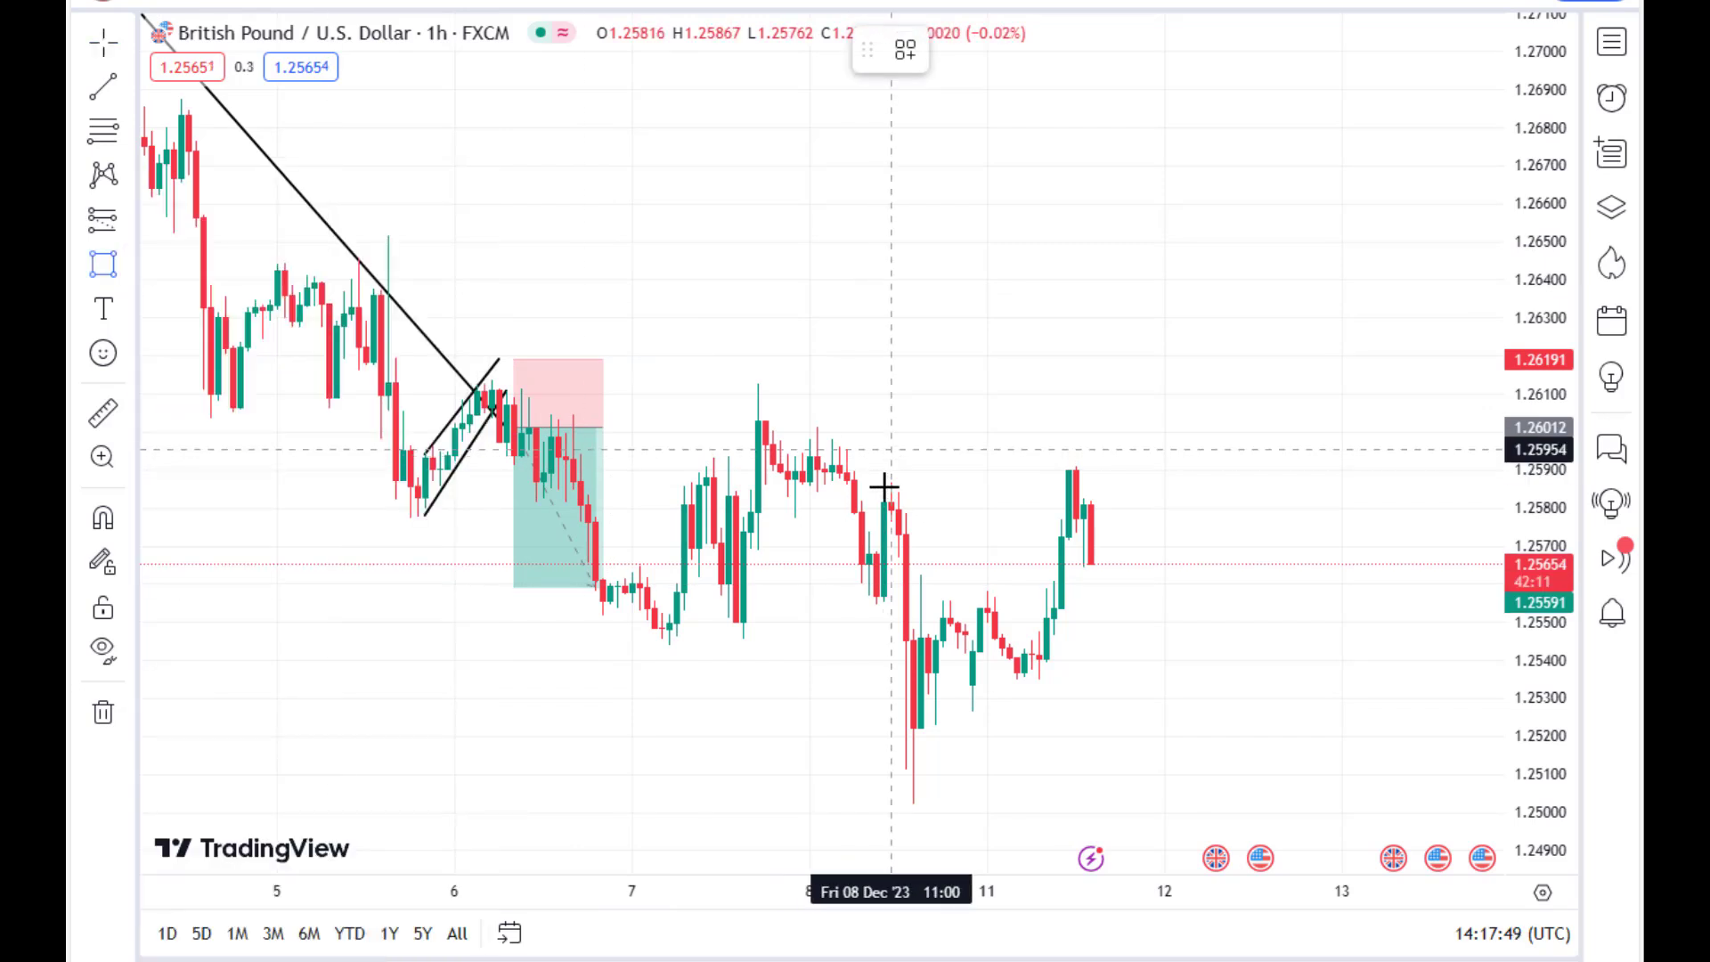
left_click_drag(876, 506, 1195, 494)
left_click_drag(1157, 651, 1303, 697)
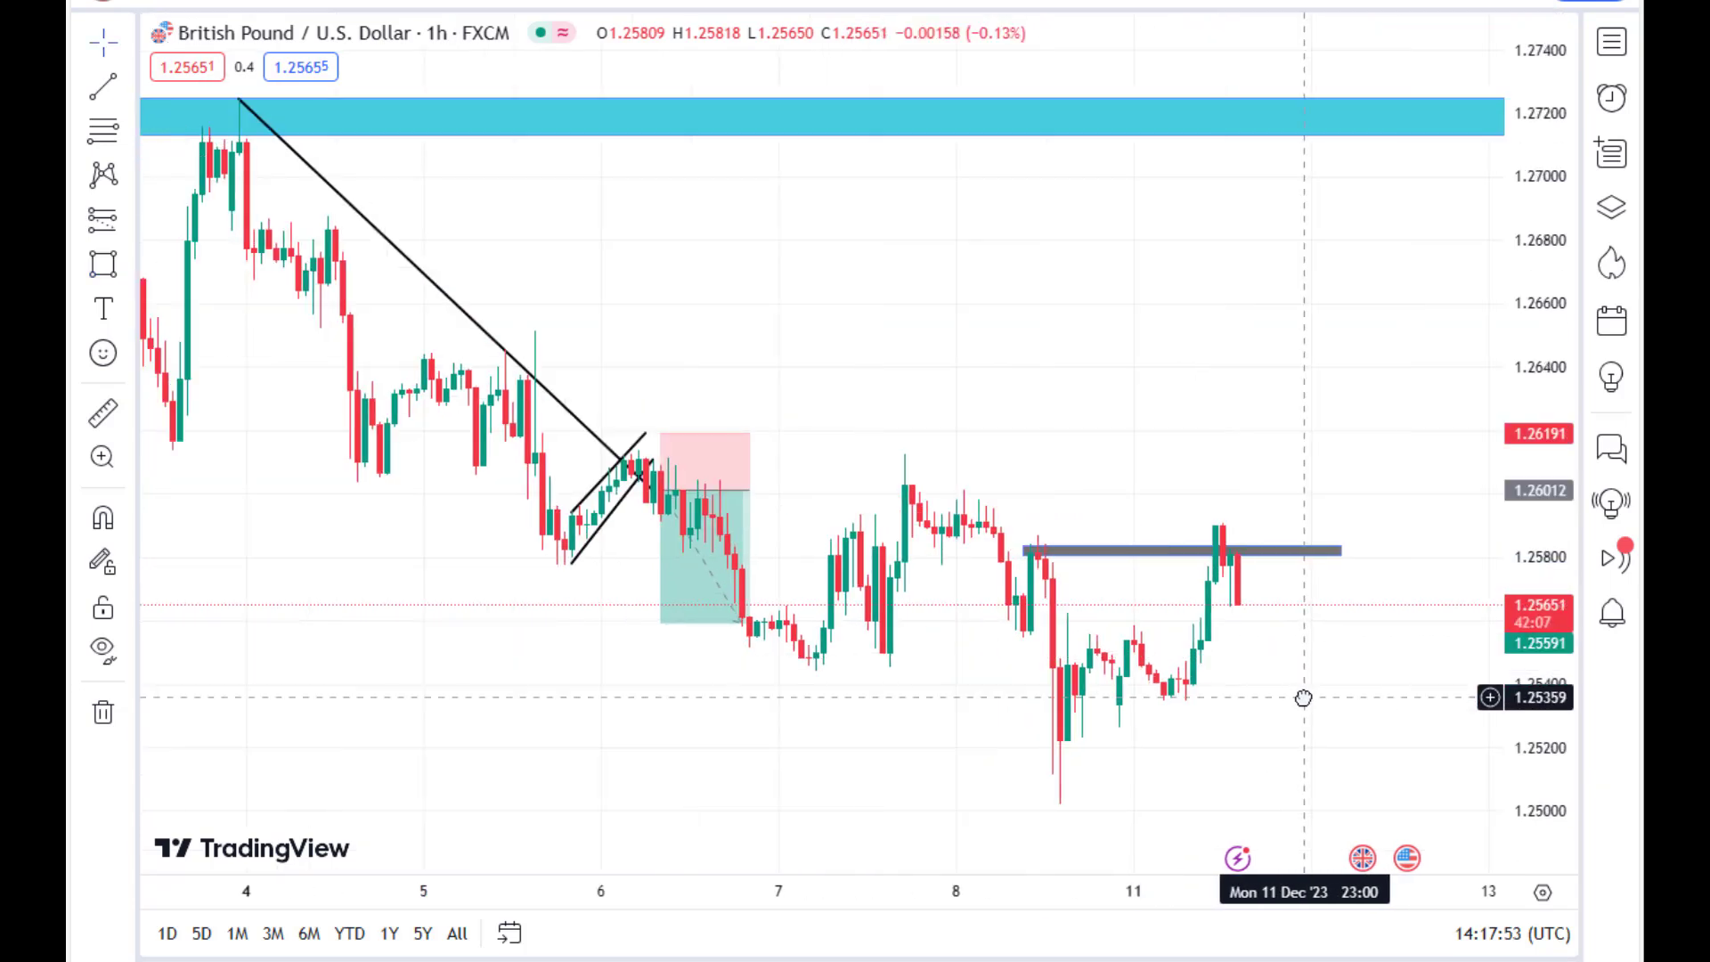
Reposition the descending trend line to run from about 1.2673 on 4 December along the swing highs to about 1.2570 on 12 December
left_click(666, 491)
left_click_drag(668, 490, 1319, 518)
left_click_drag(240, 100, 308, 281)
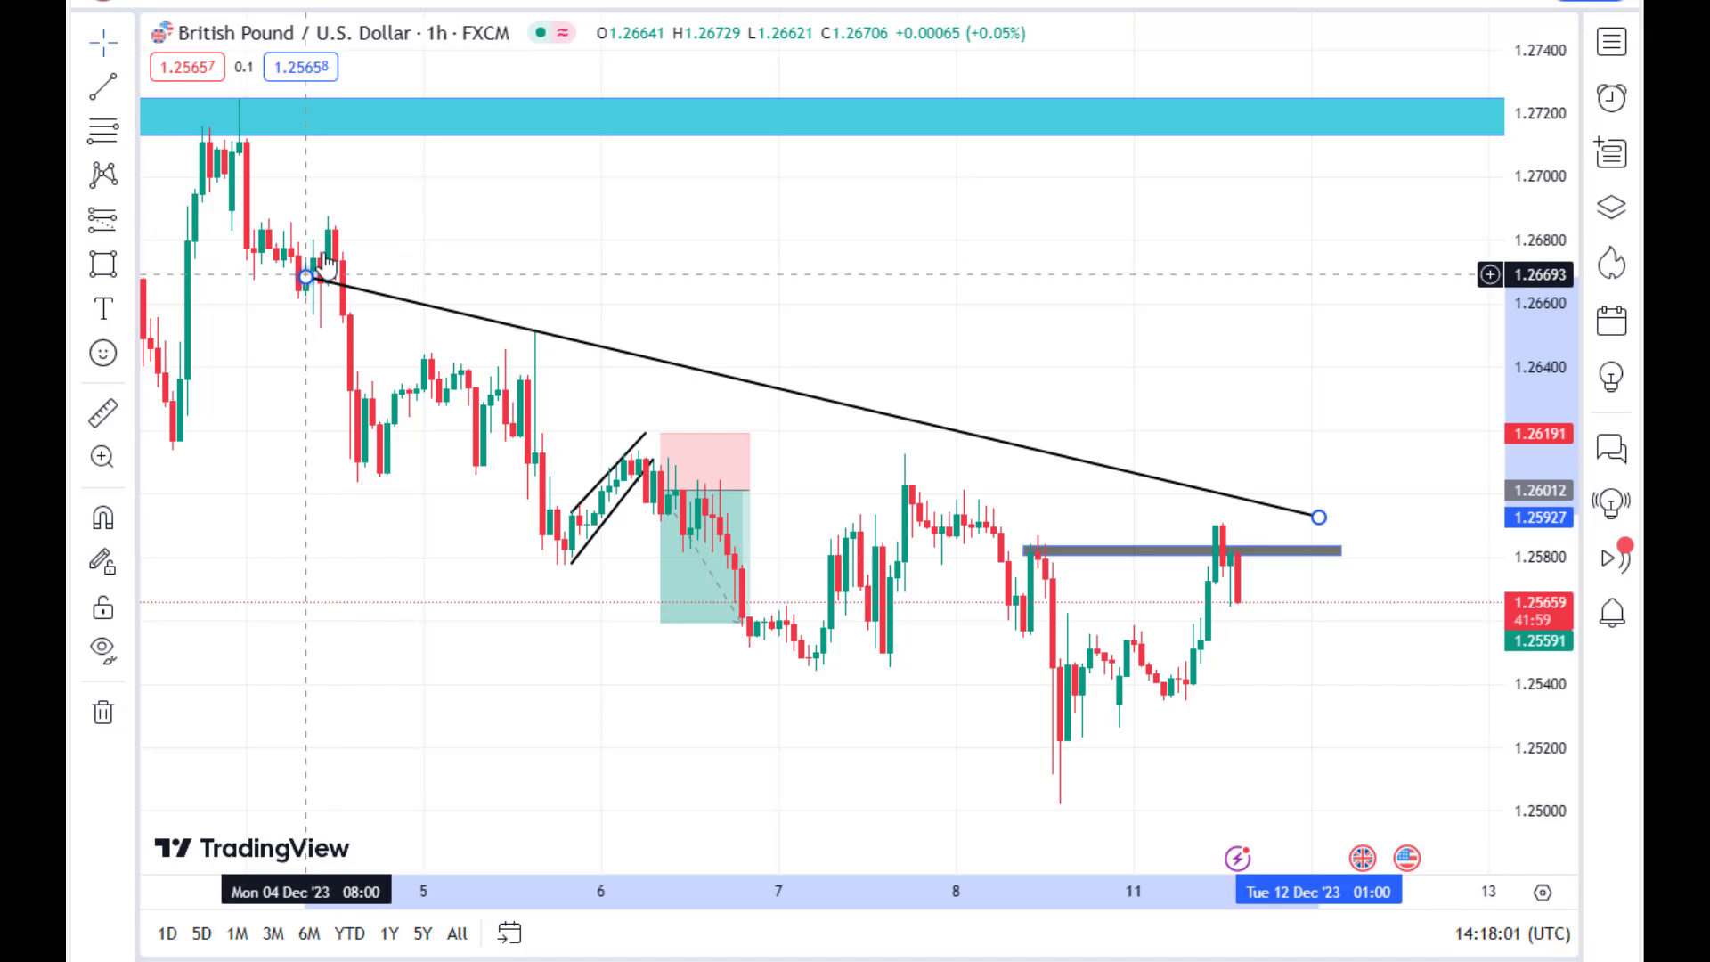
left_click(1289, 513)
left_click_drag(1320, 518, 1374, 599)
left_click(1254, 388)
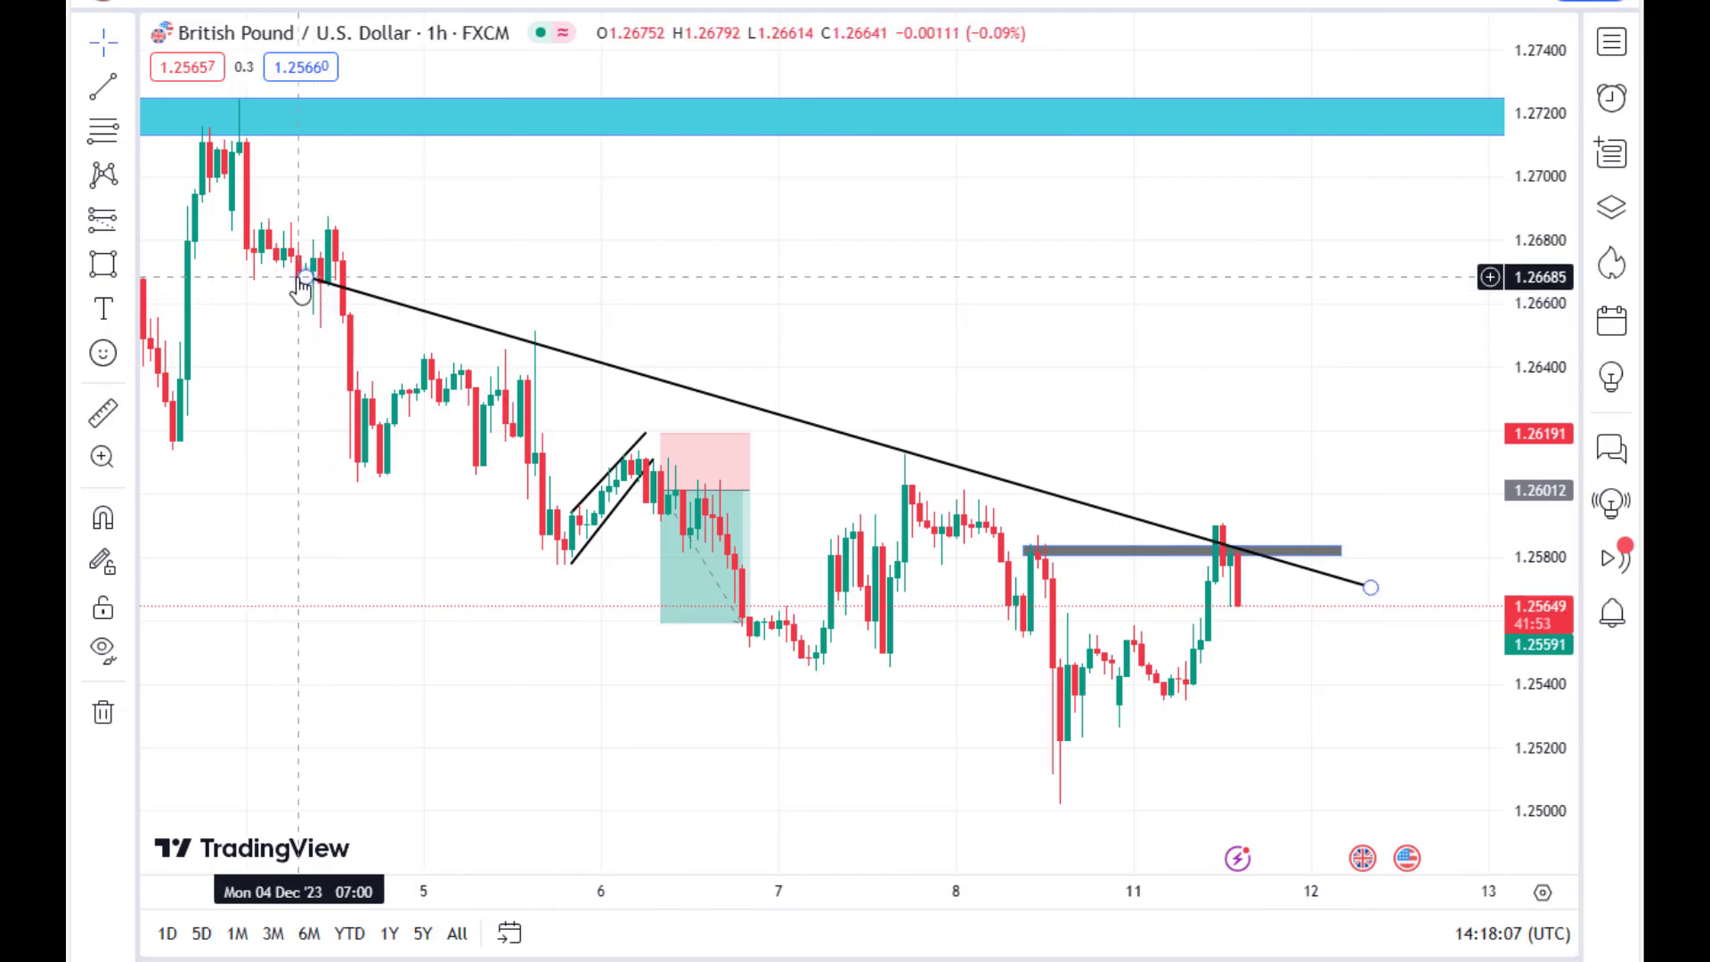
mouse_move(305, 278)
left_mouse_down()
mouse_move(356, 294)
mouse_move(306, 261)
left_mouse_up()
left_click(1209, 438)
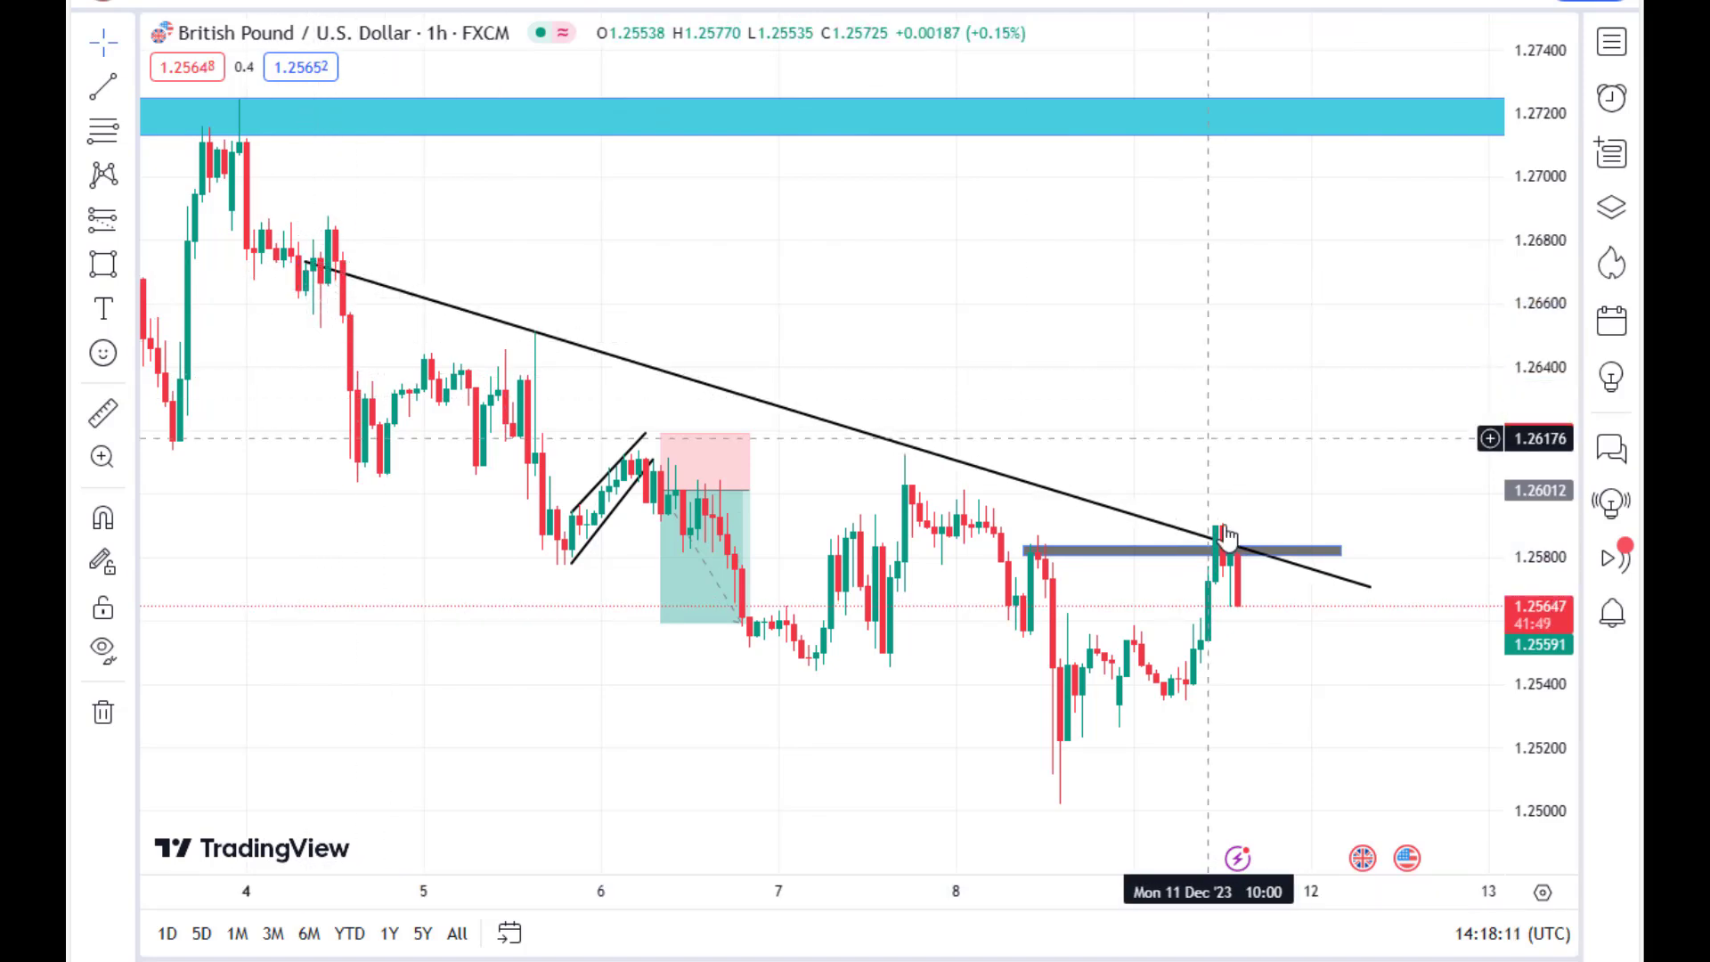
Enlarge the grey rectangle zone so it starts at 8 December 04:00 and reaches up to about 1.2586
left_click_drag(1286, 420, 1221, 424)
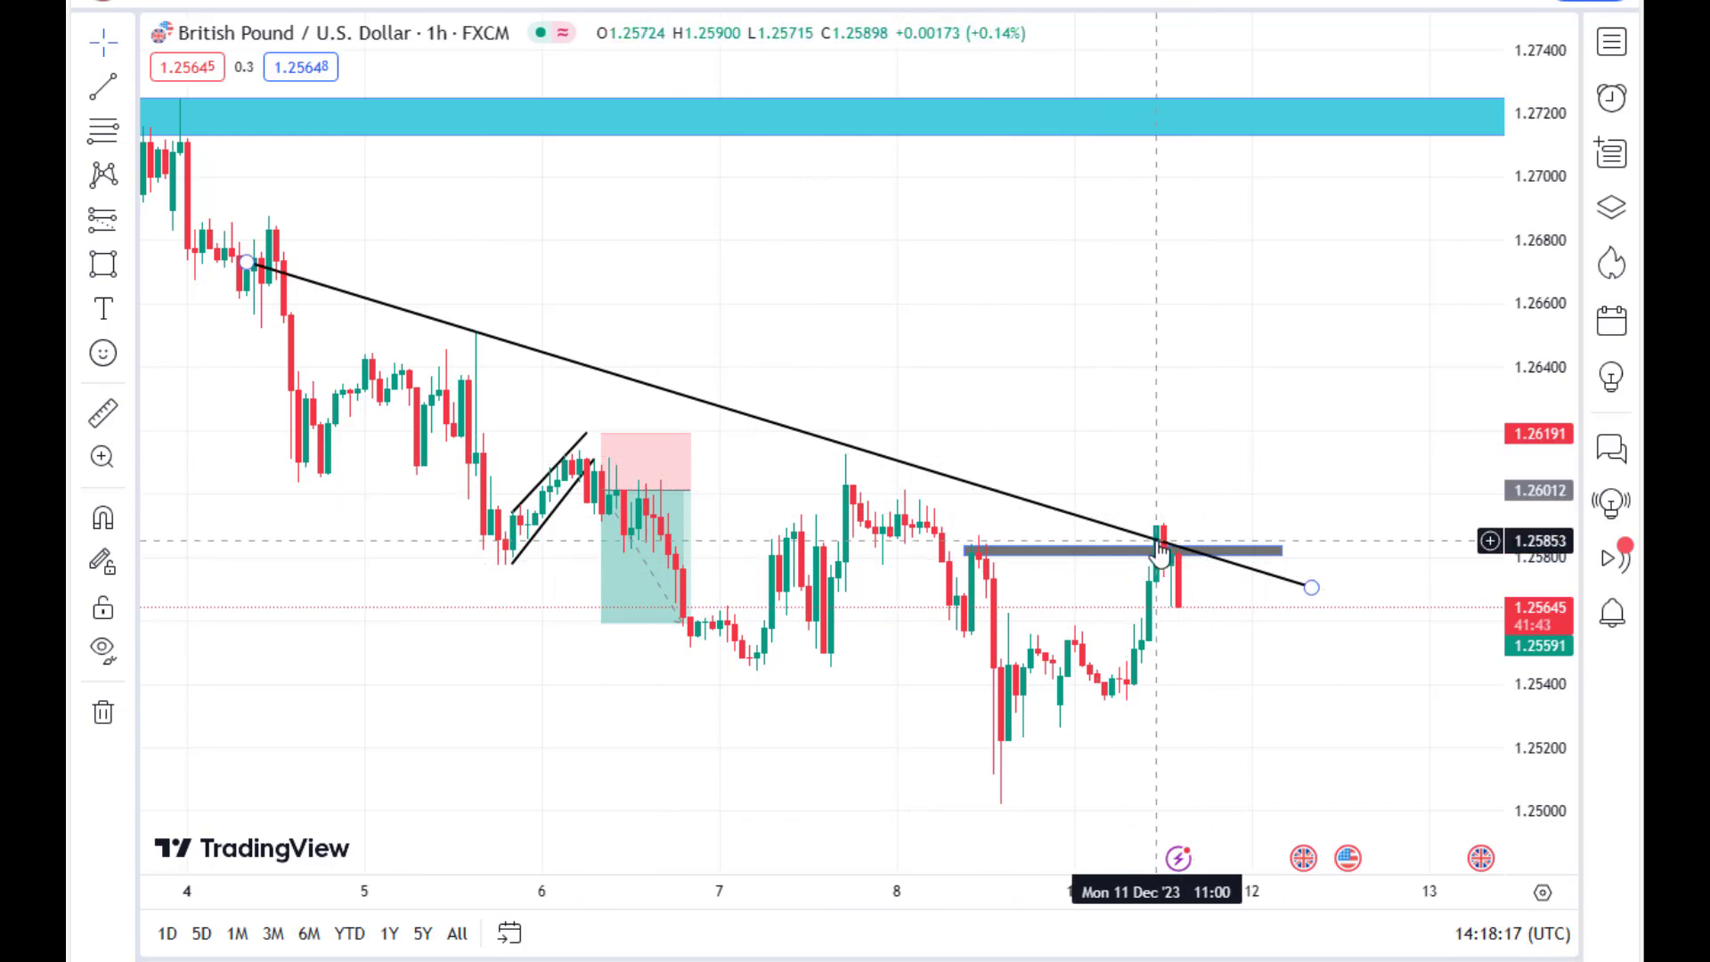
left_click_drag(966, 547, 926, 537)
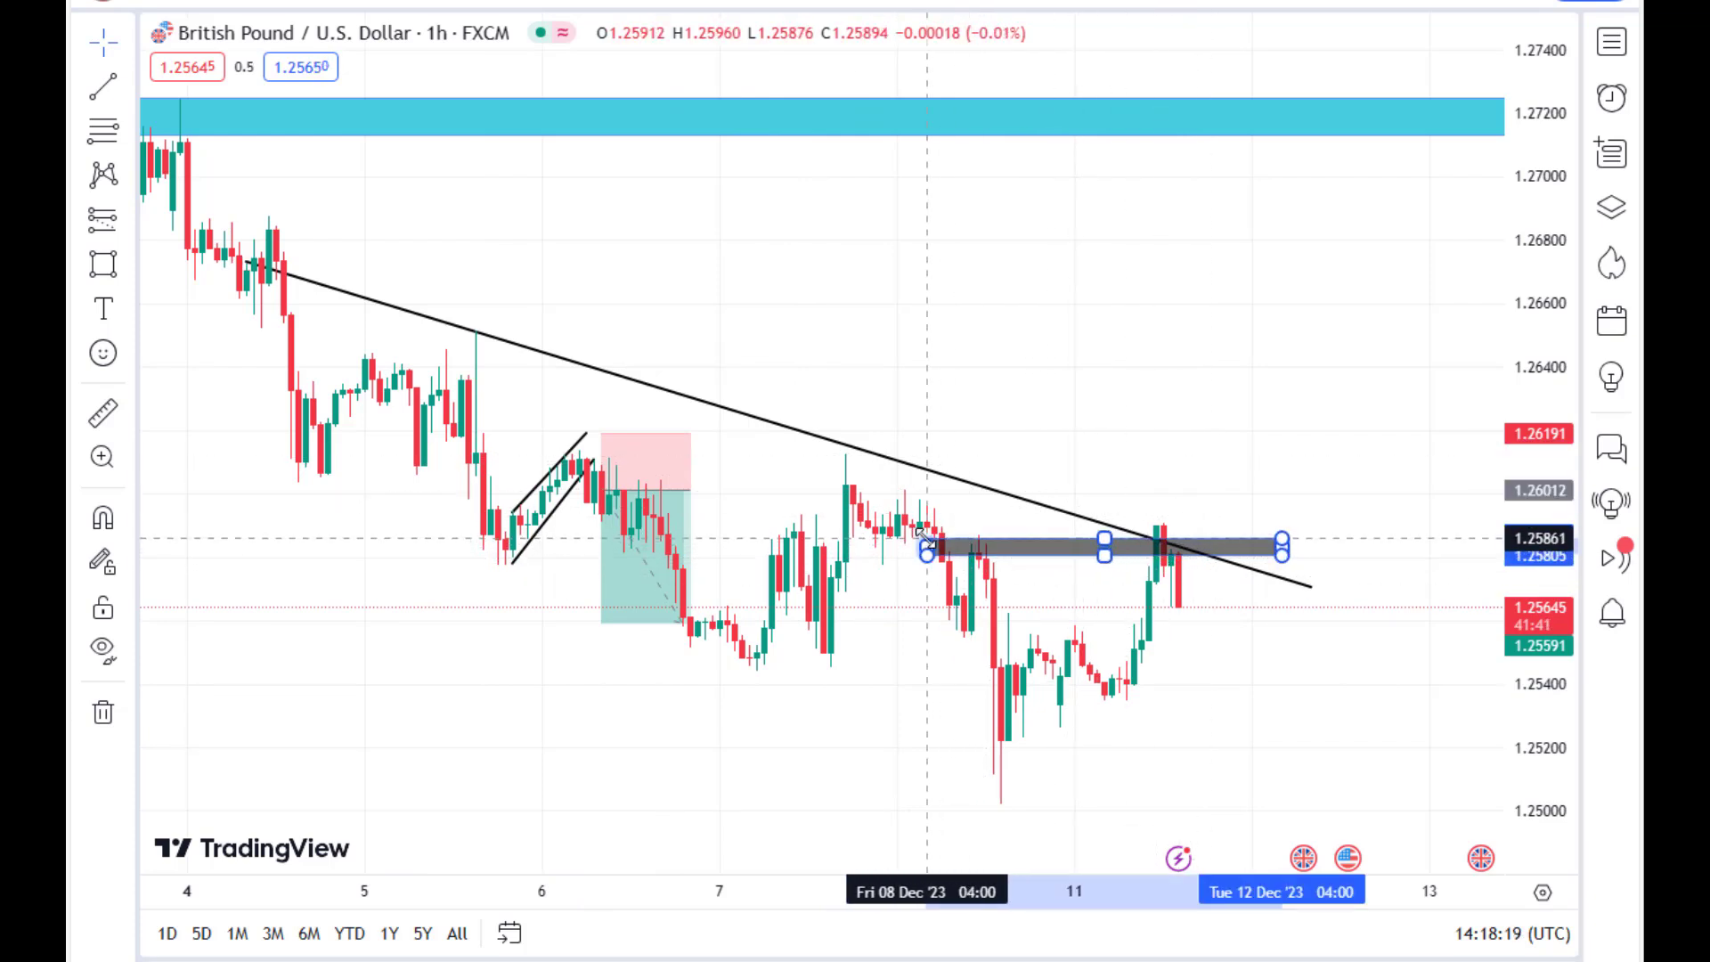
left_click(1076, 375)
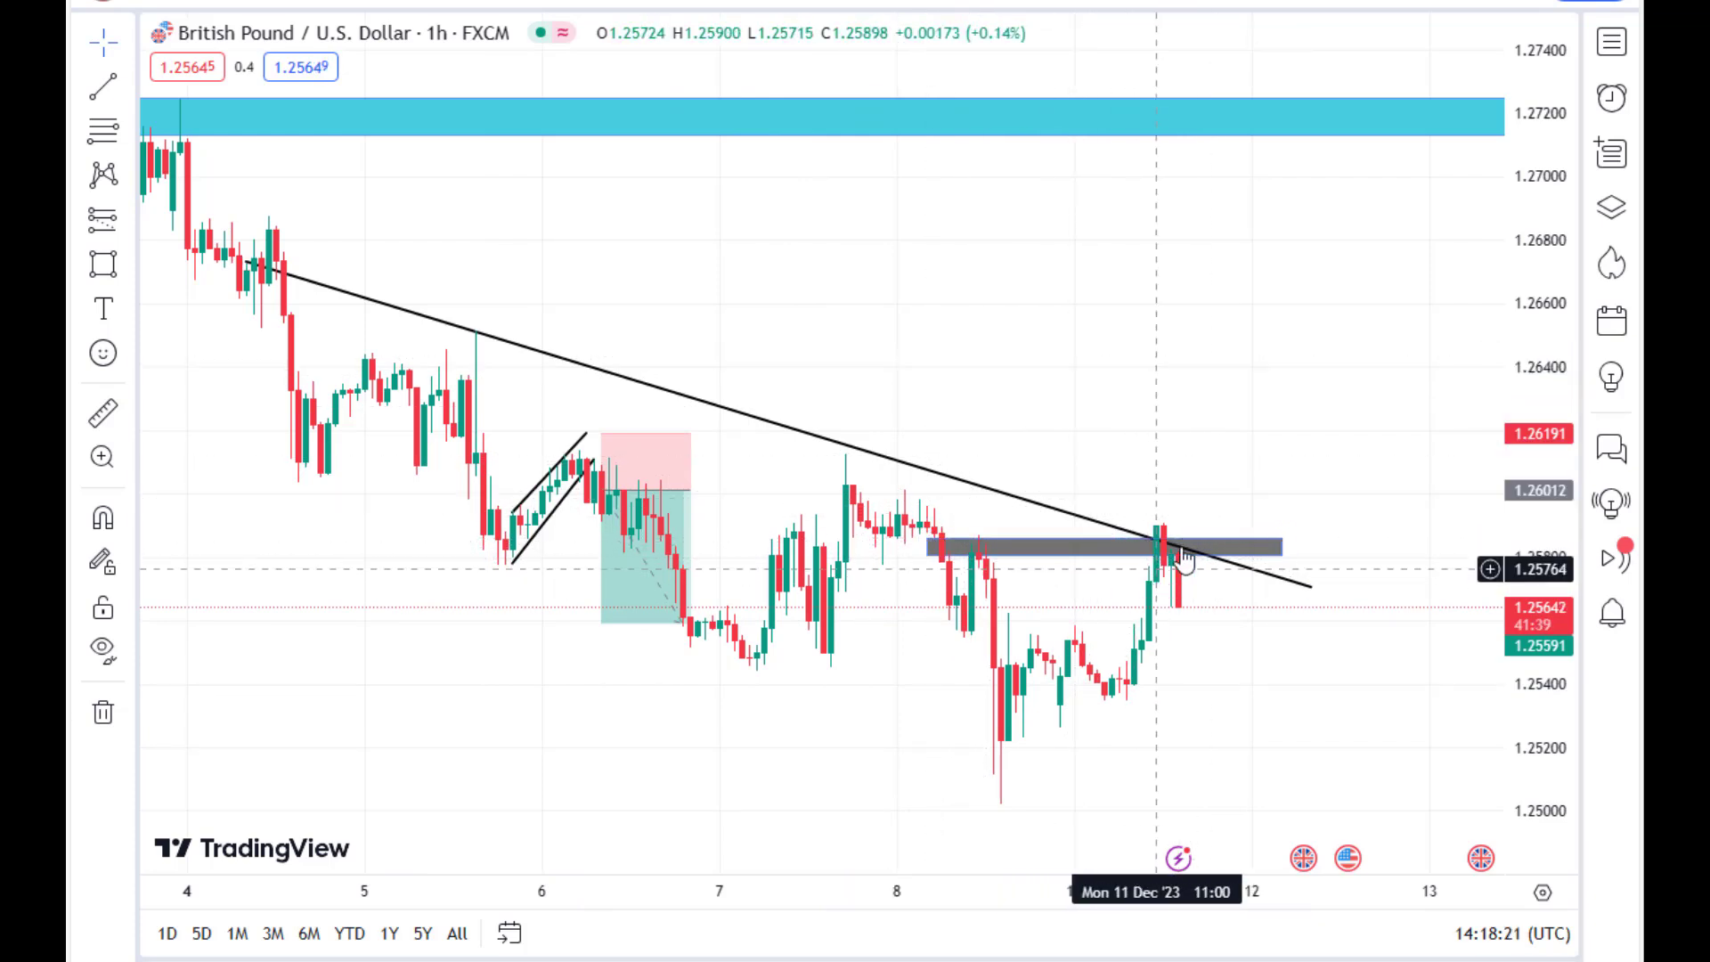
Place a short position at 11 December 13:00 with its entry at about 1.2579, just below the grey zone
left_click_drag(1317, 431, 1184, 440)
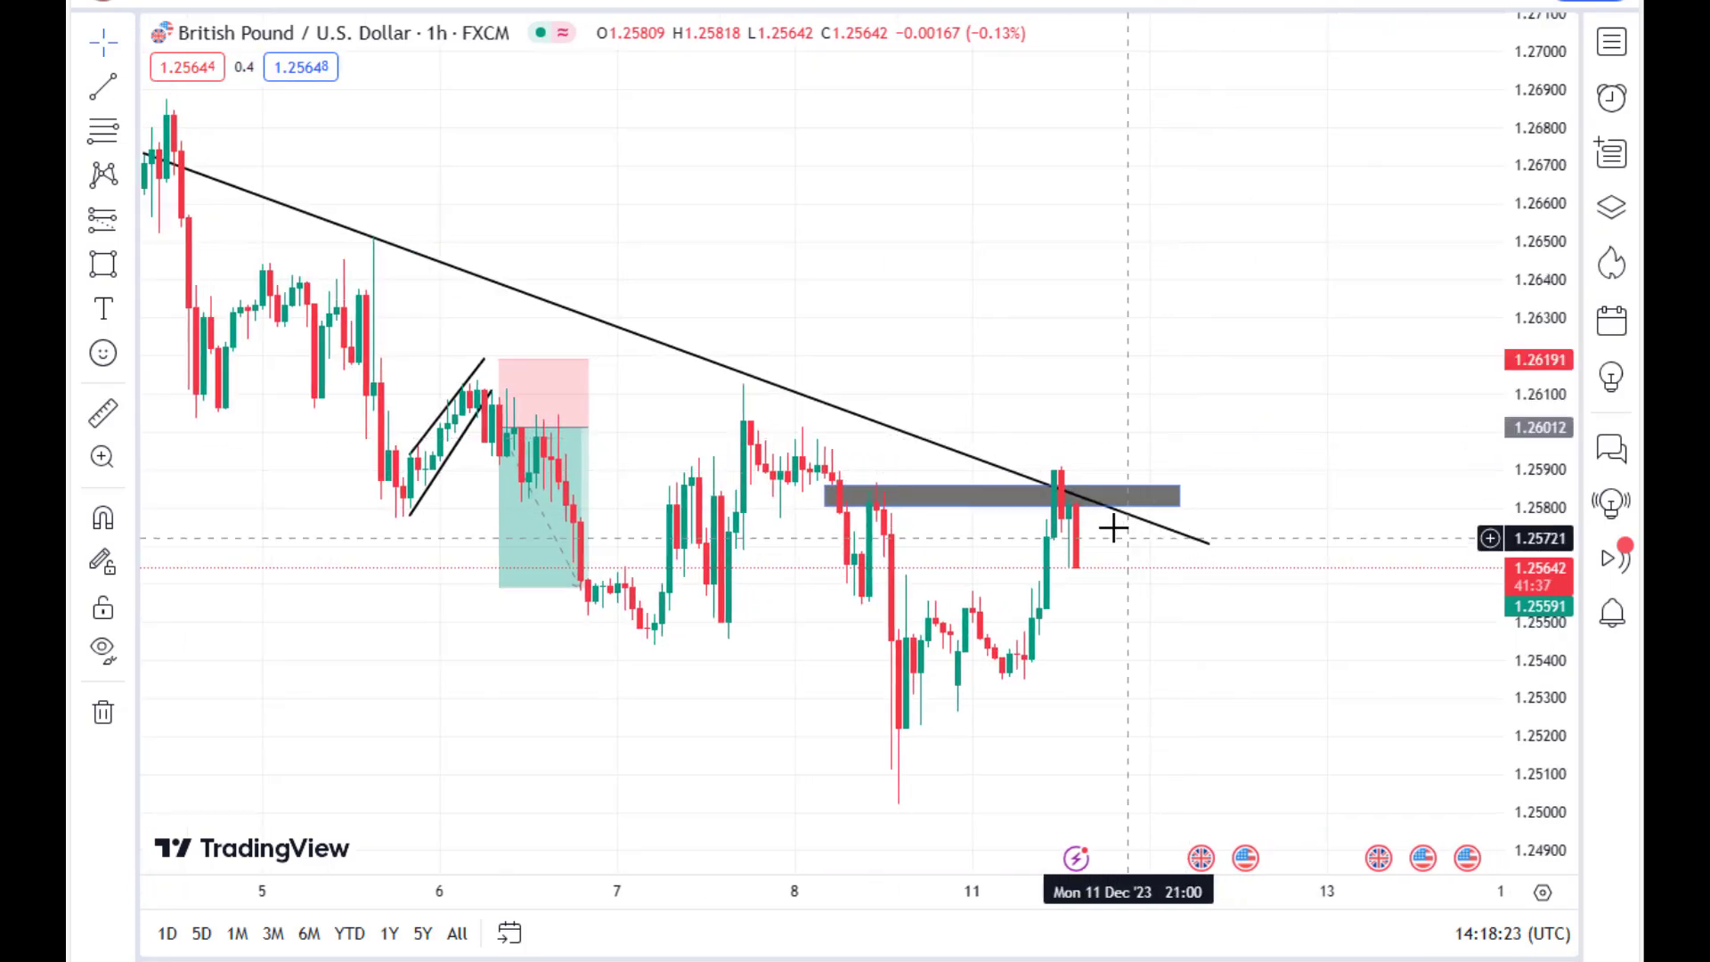
left_click(131, 222)
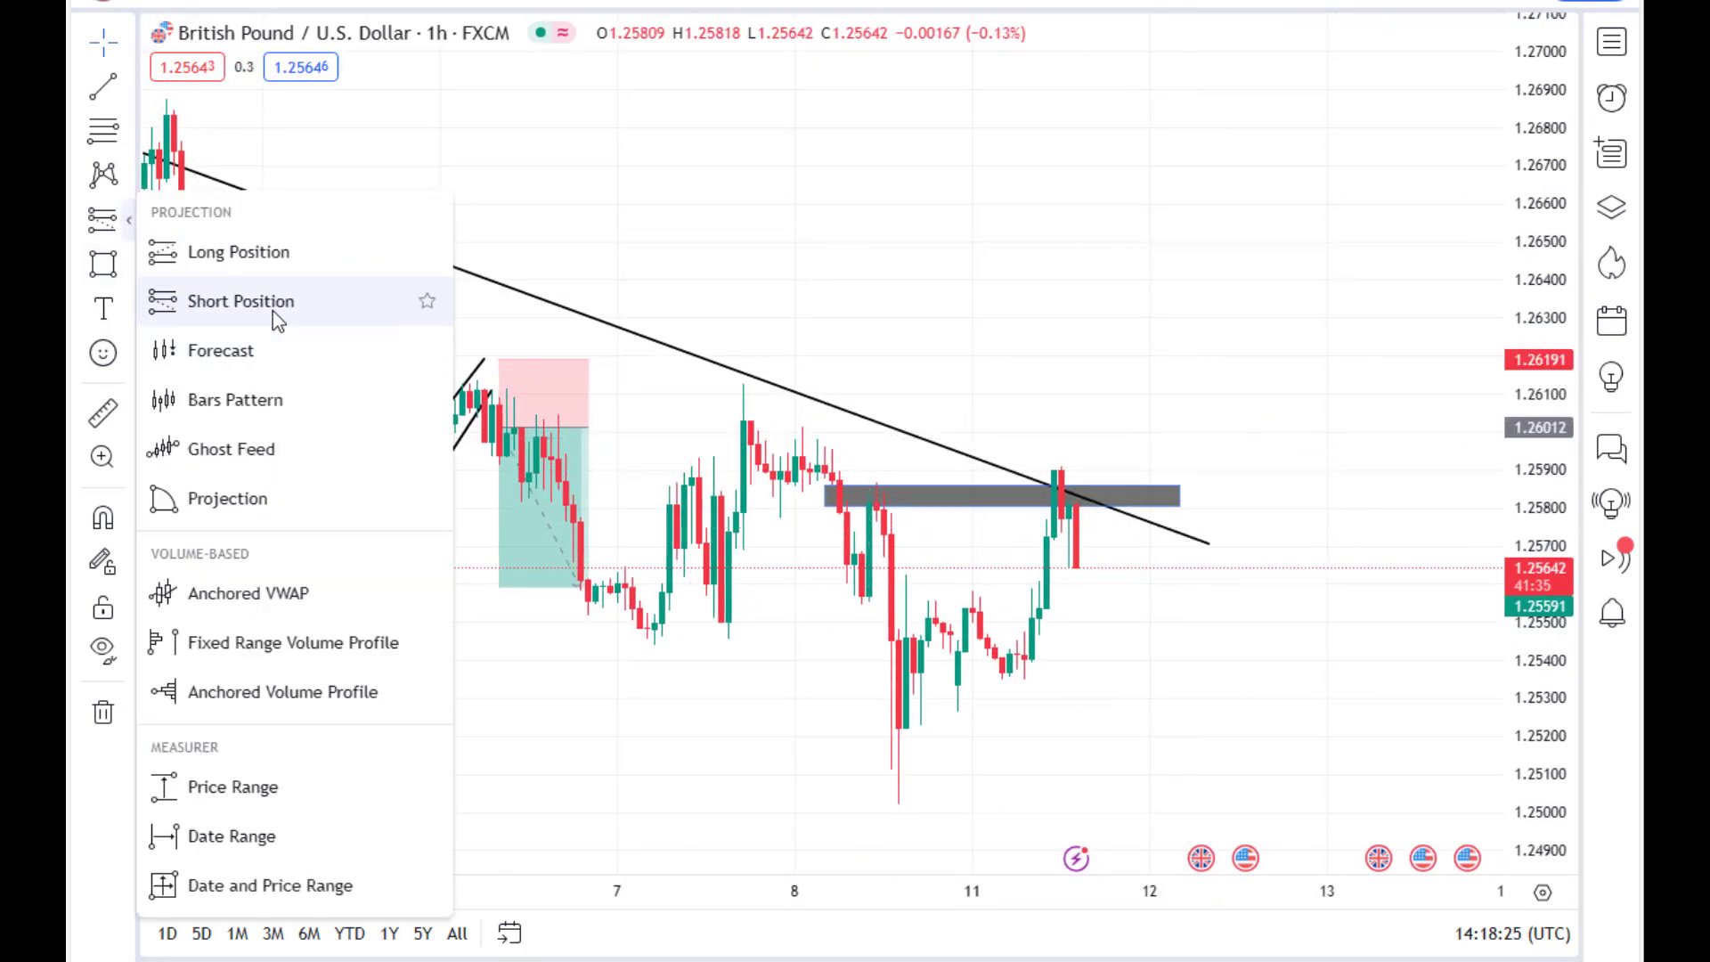
left_click(269, 302)
left_click(1069, 510)
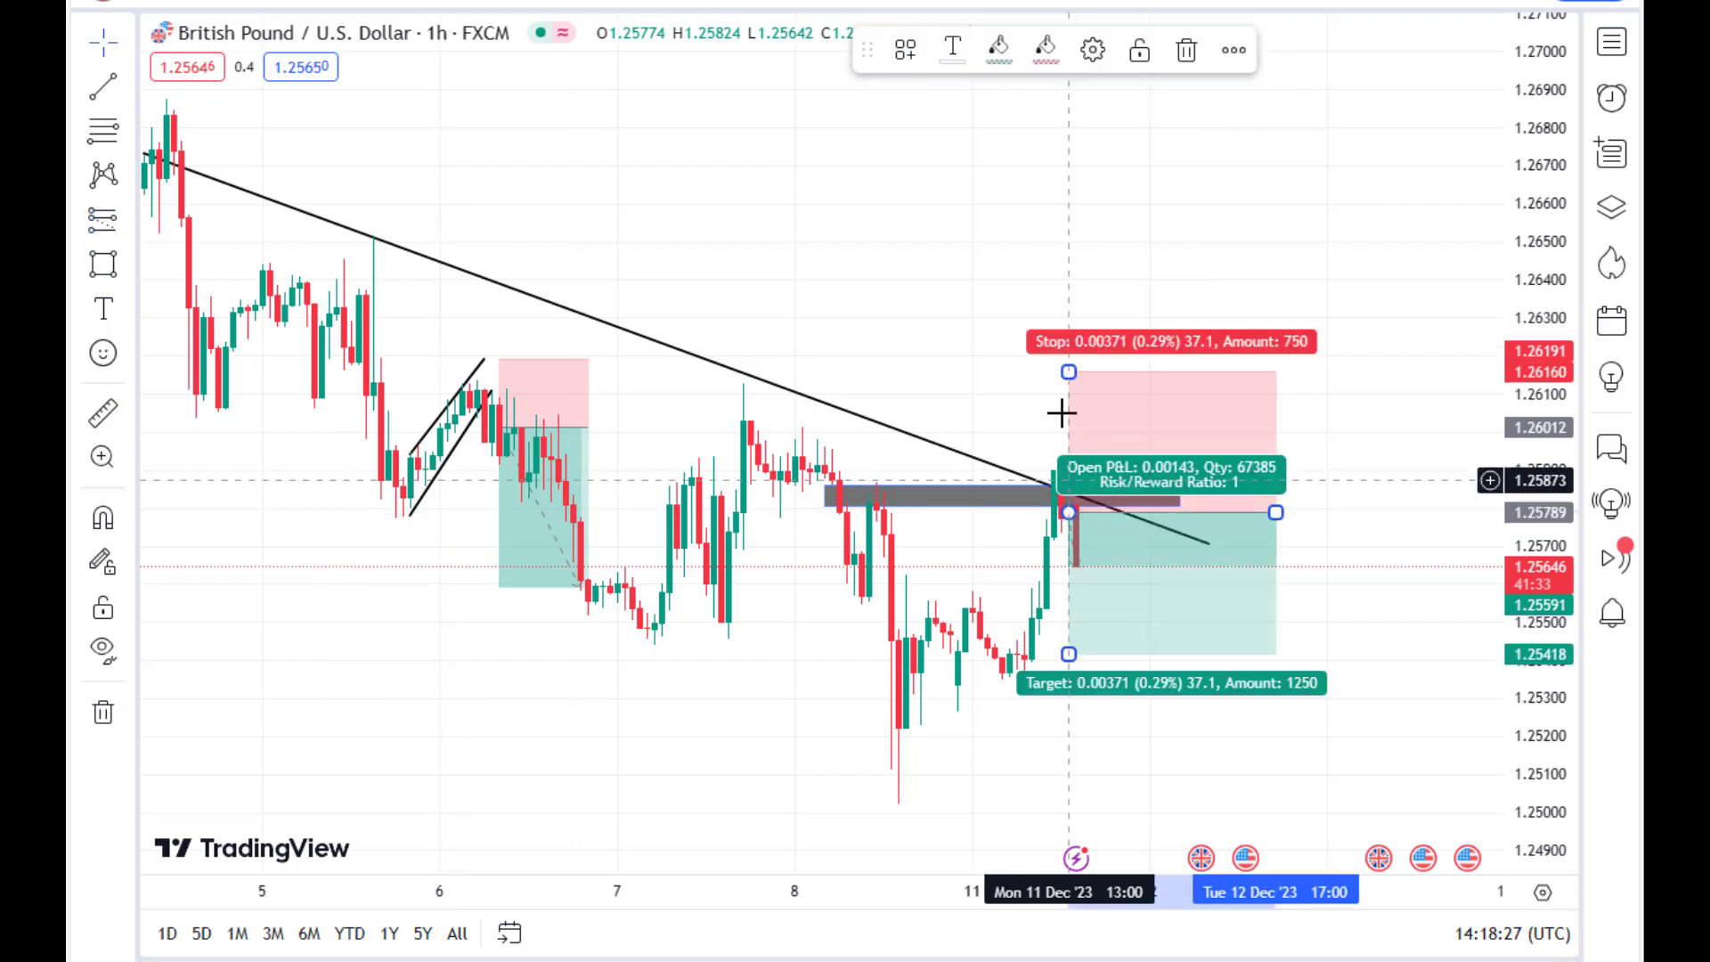
Set the new short position's stop to about 1.2600 and its target to about 1.2531
left_click_drag(1072, 367, 1068, 432)
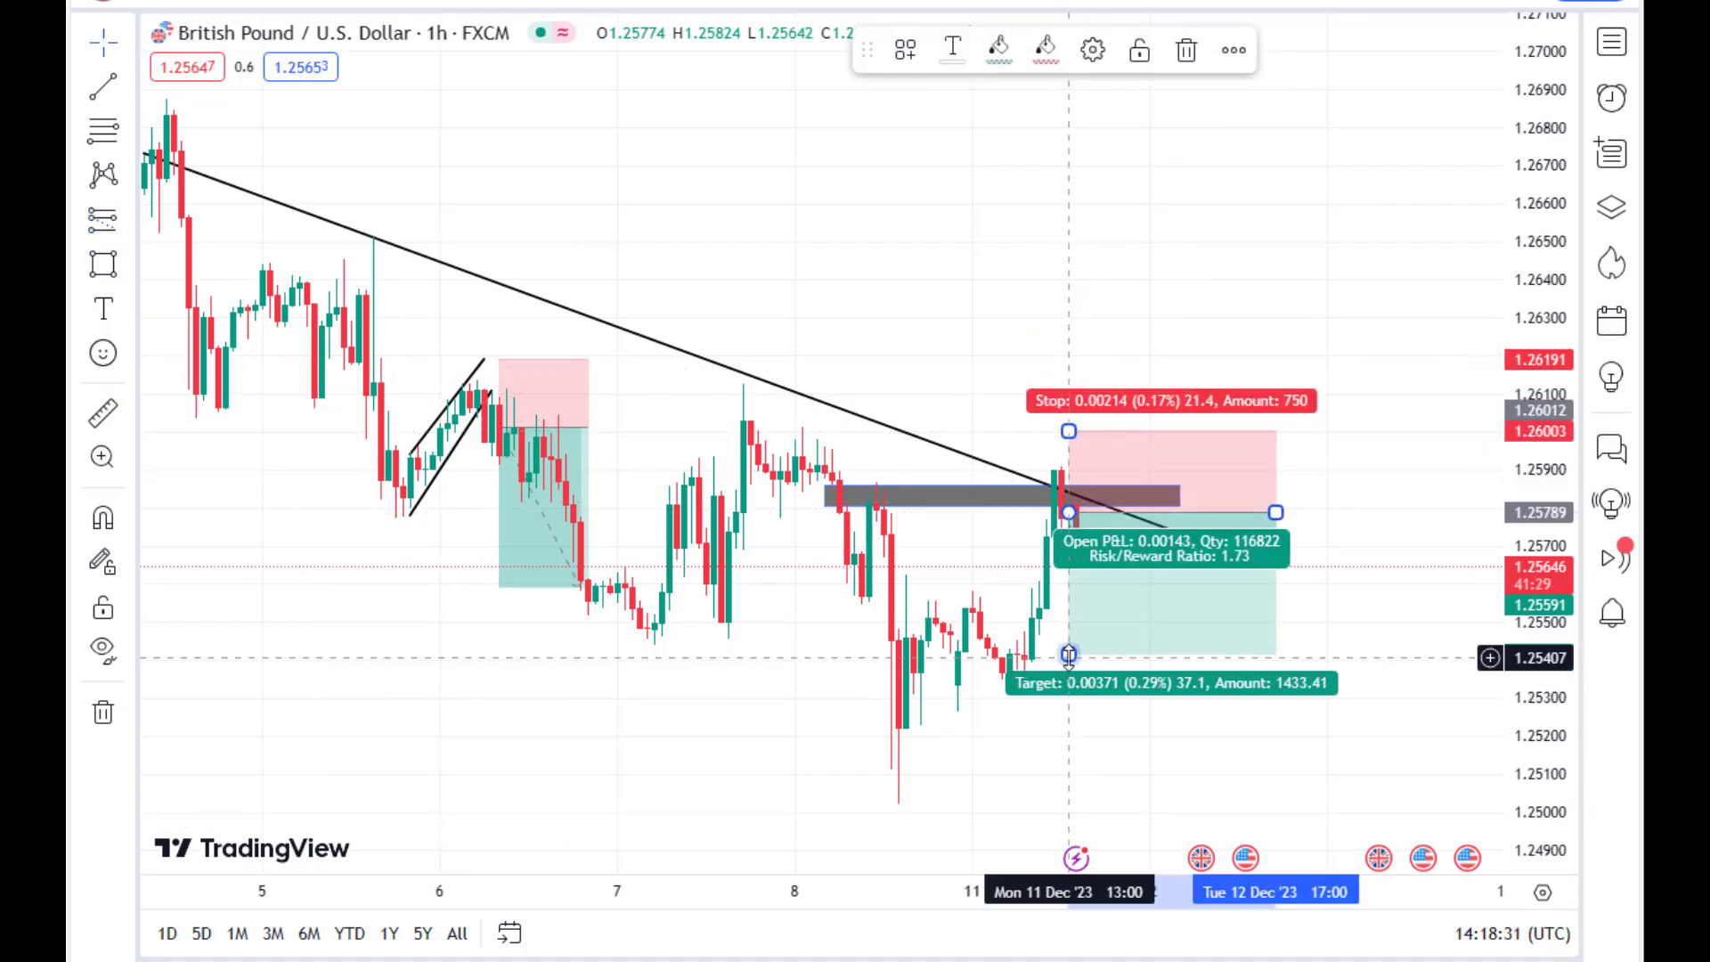
left_click_drag(1069, 654, 1068, 691)
left_click_drag(1053, 309, 1180, 320)
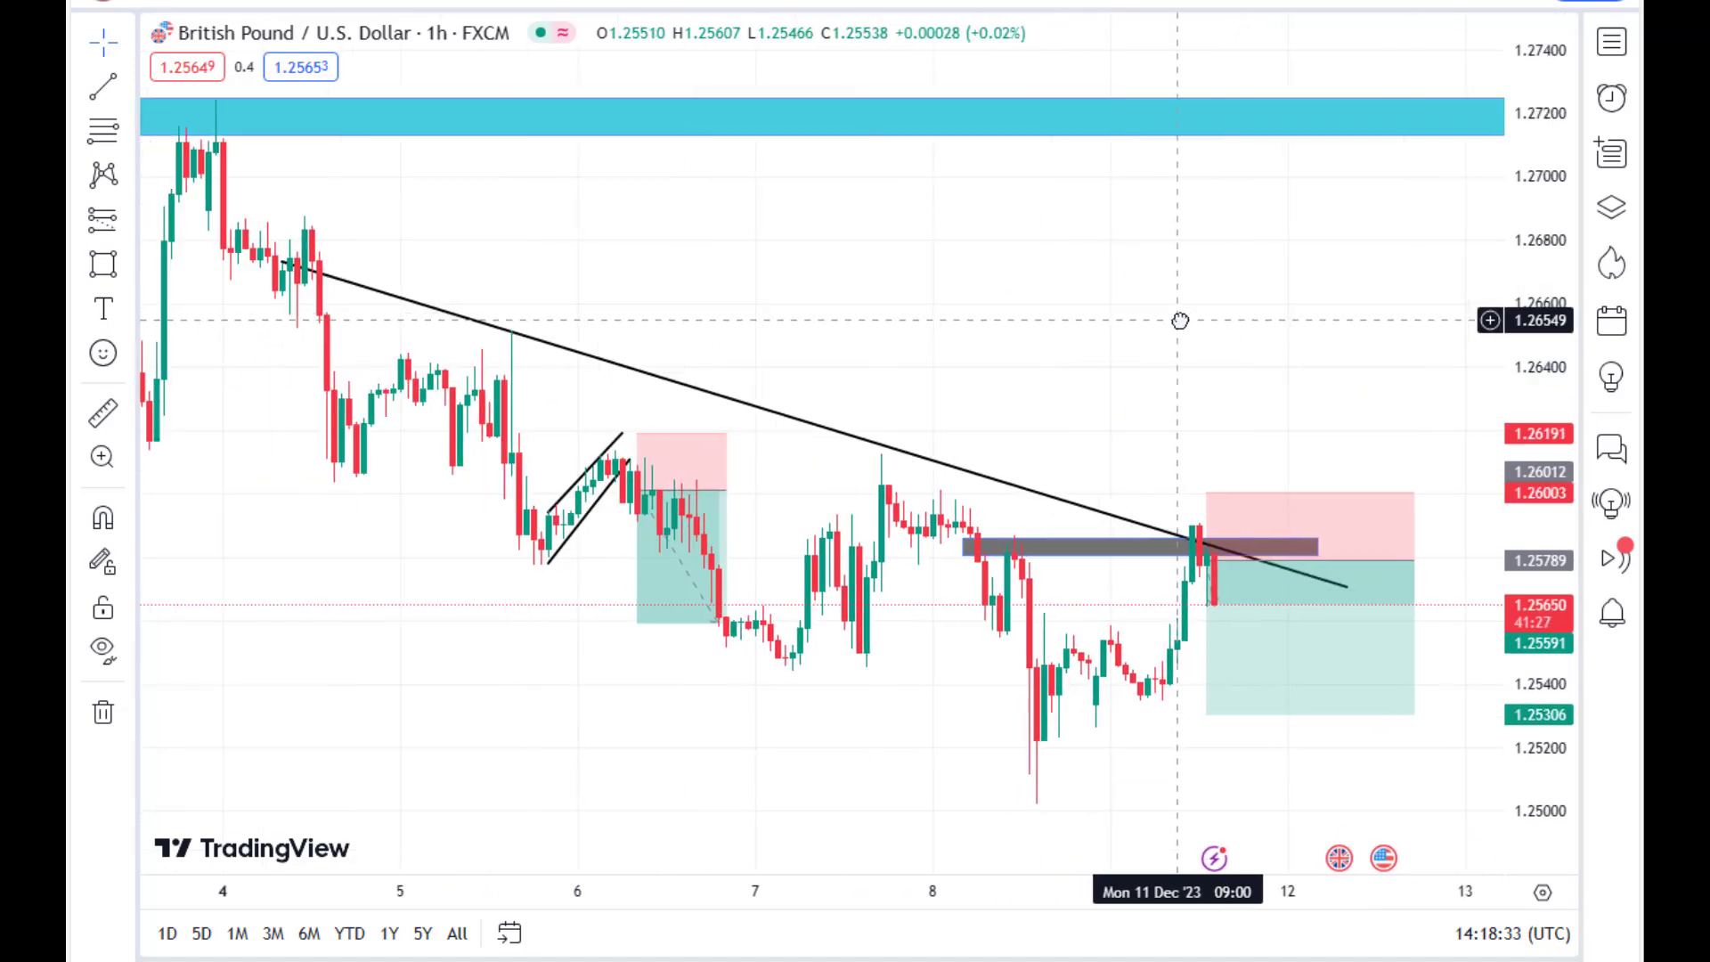
Trace the price swings from 6 to 11 December with a zigzag path projecting down to about 1.2500, and delete it
left_click(128, 269)
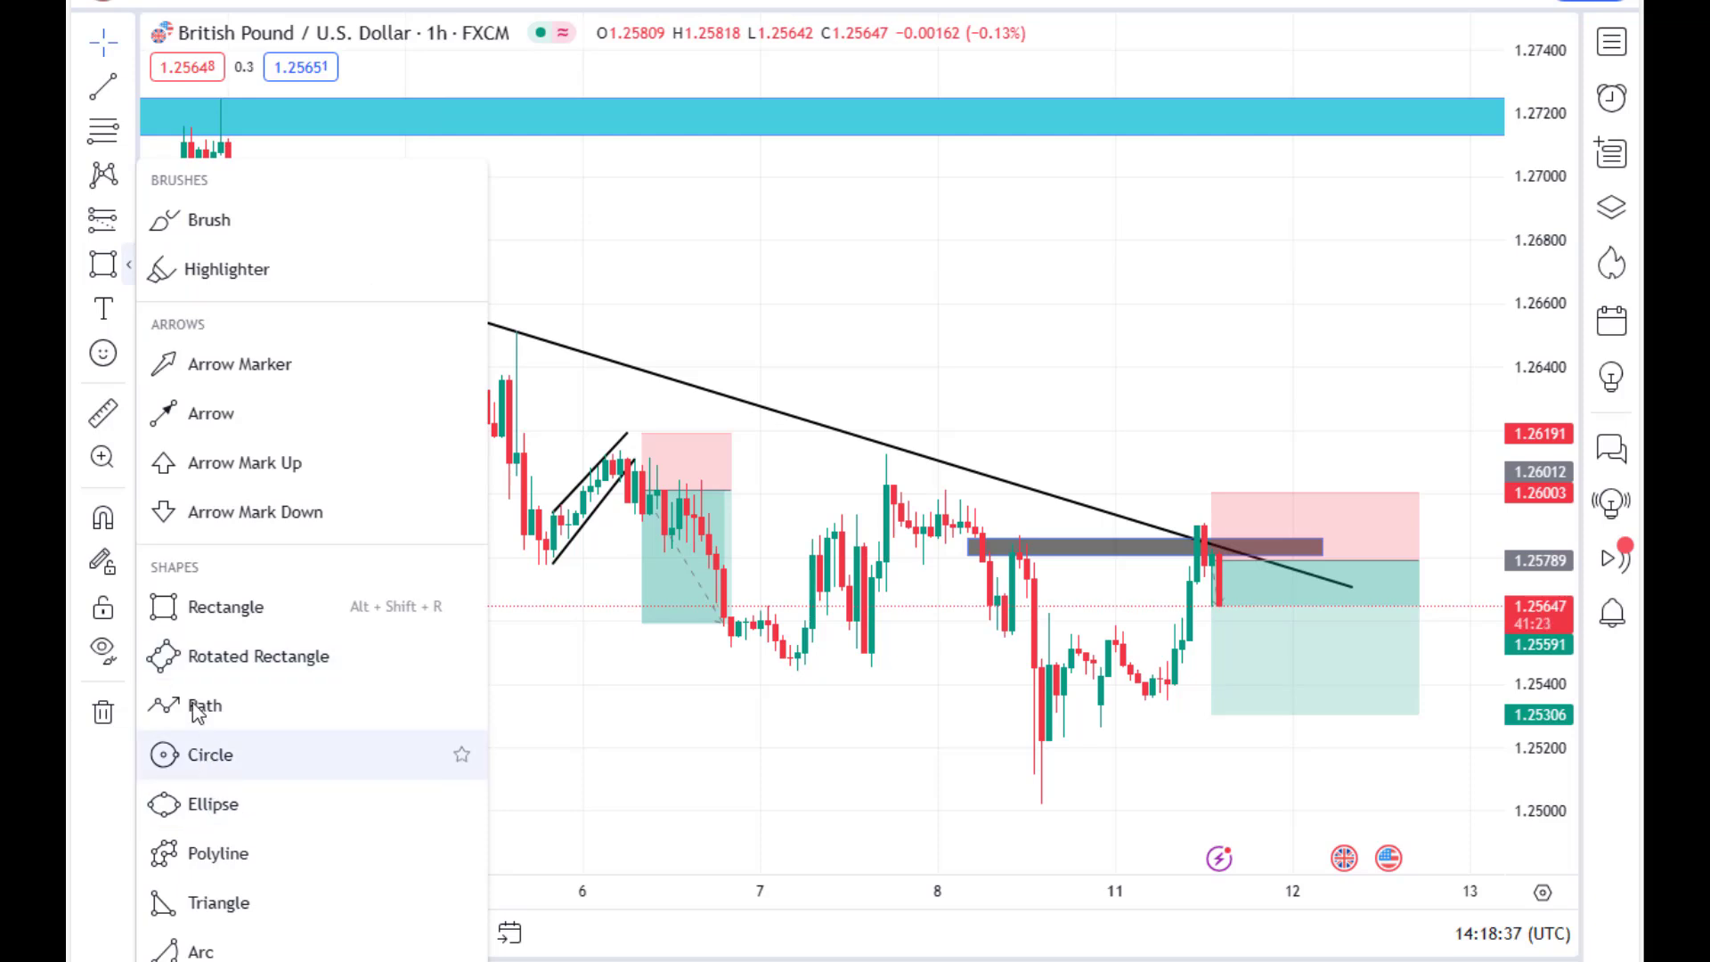
left_click(198, 707)
left_click(644, 454)
left_click(776, 662)
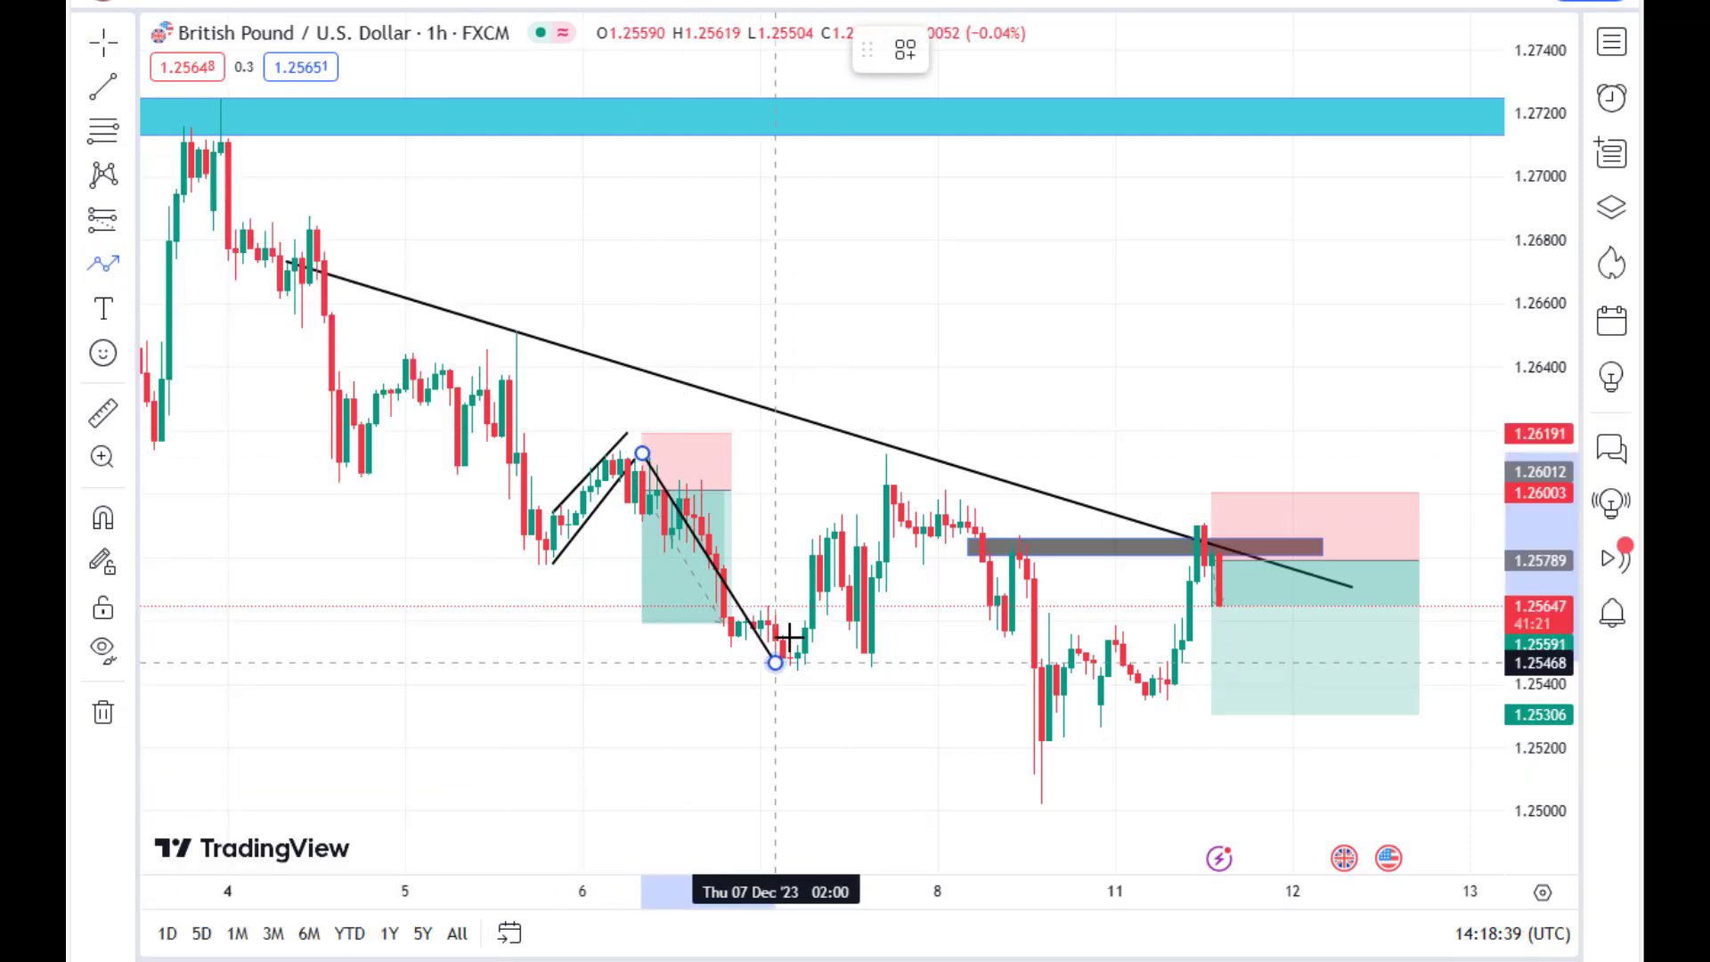
left_click(894, 470)
left_click(1072, 781)
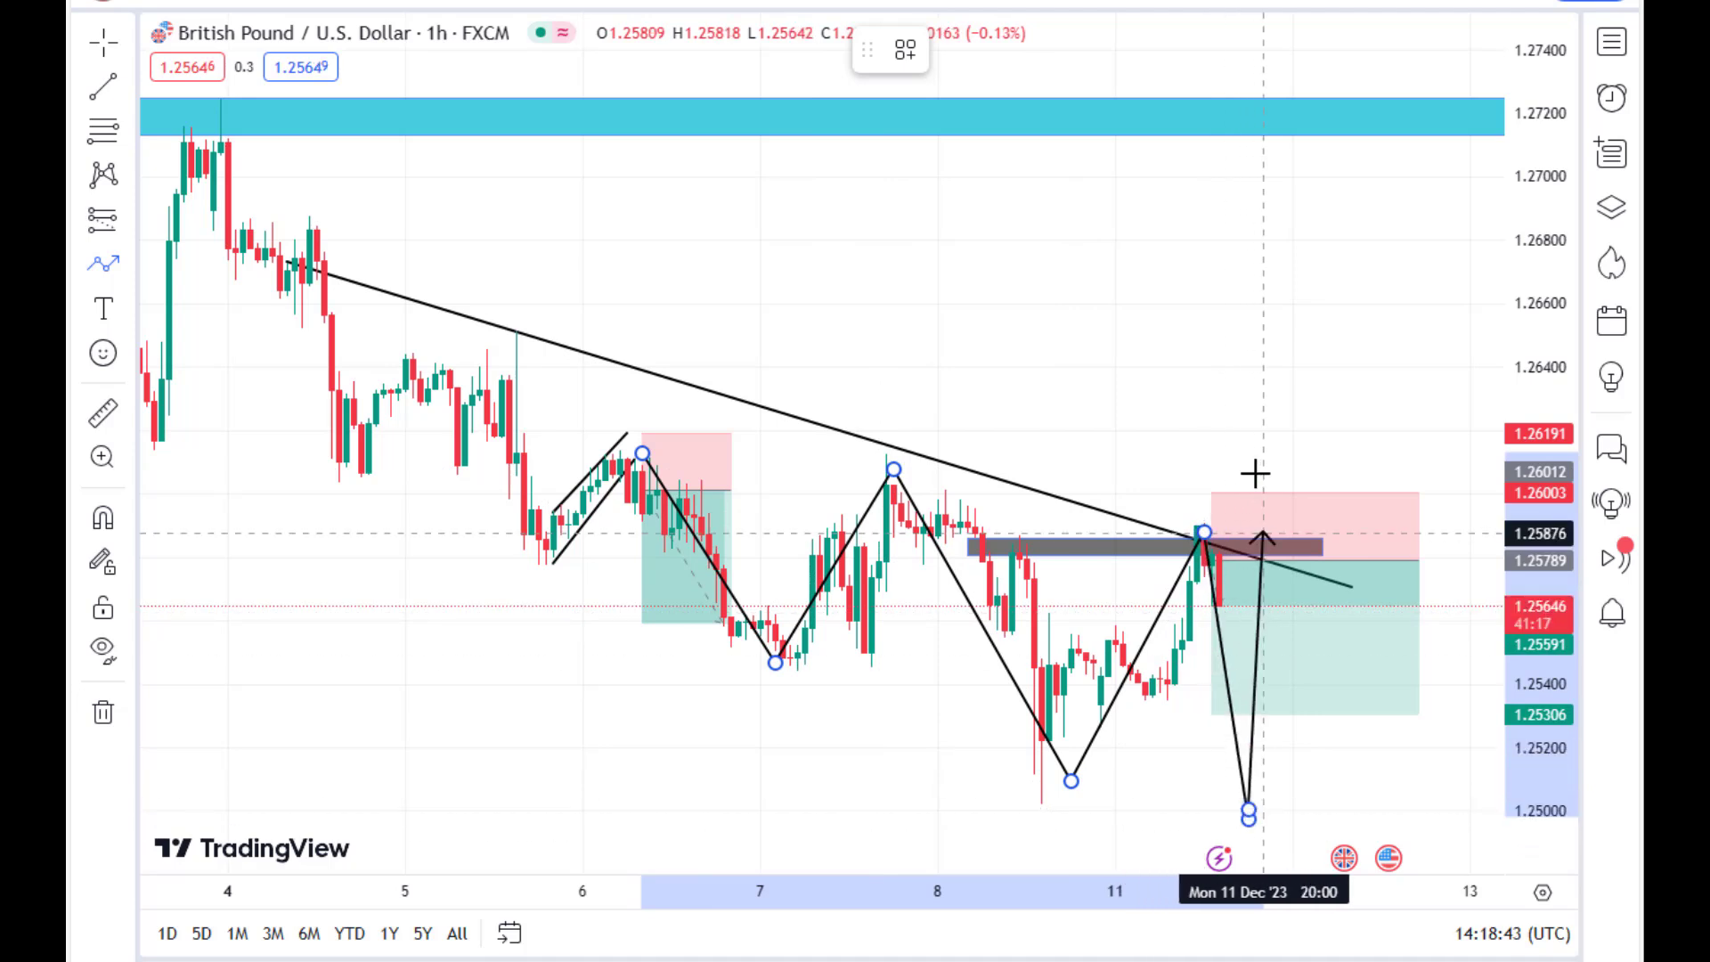
double_click(1249, 810)
left_click(1285, 743)
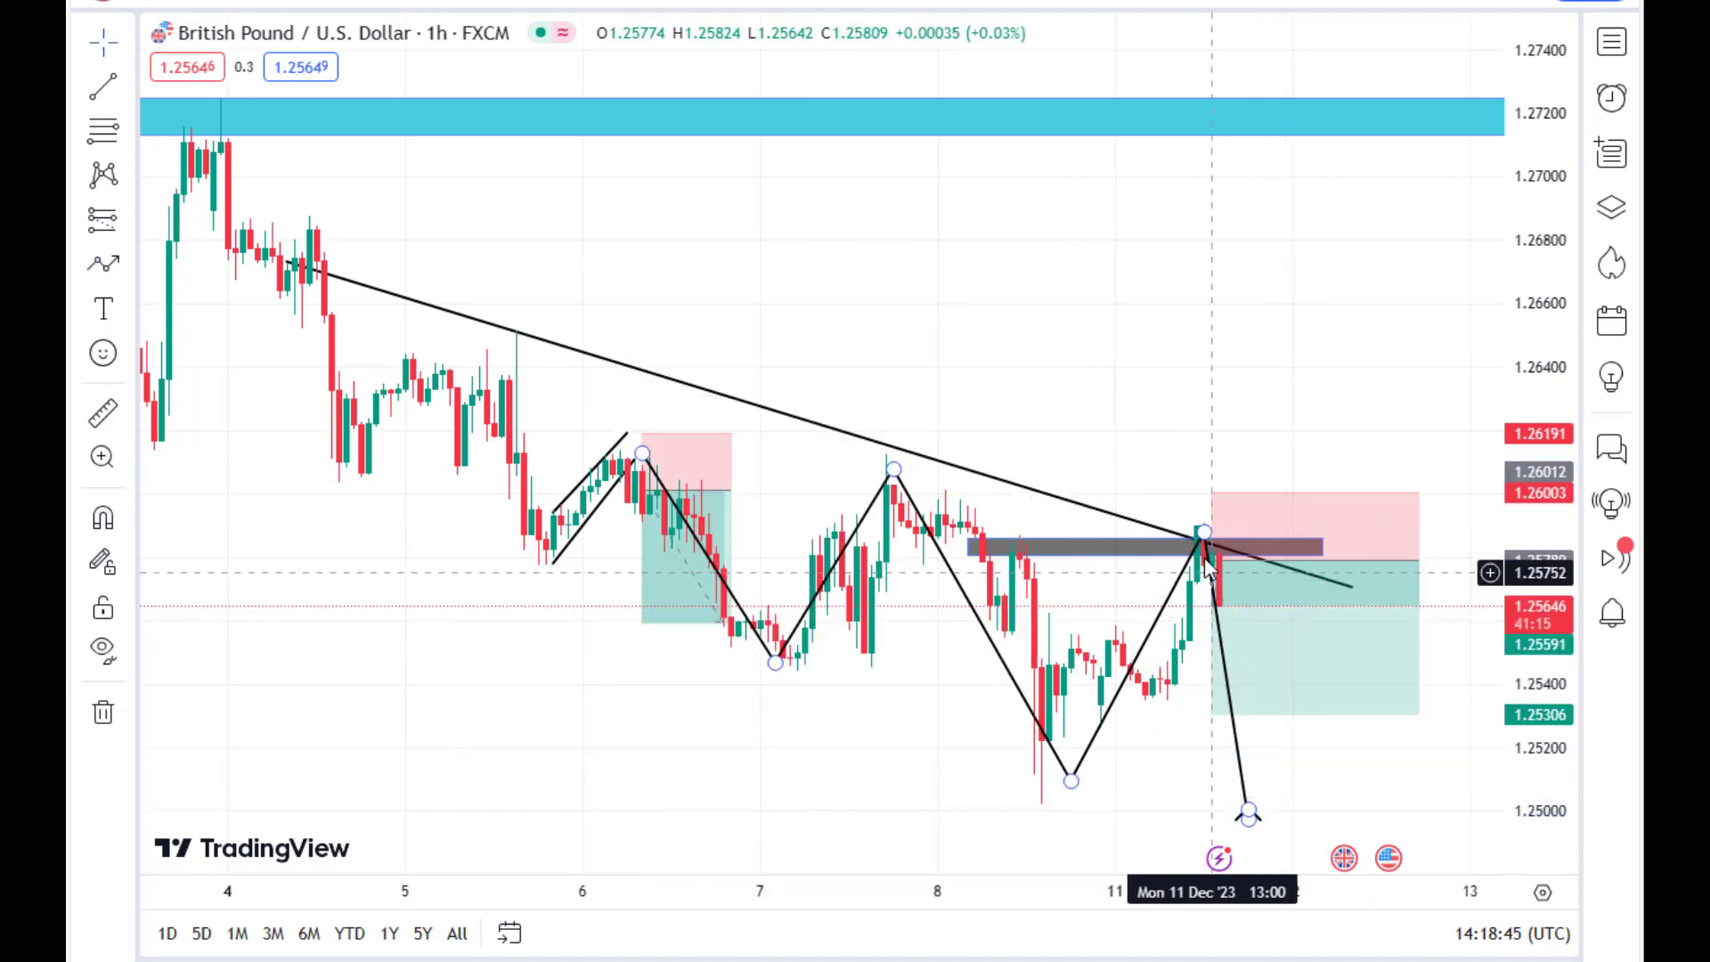
left_click(893, 470)
left_click(1223, 50)
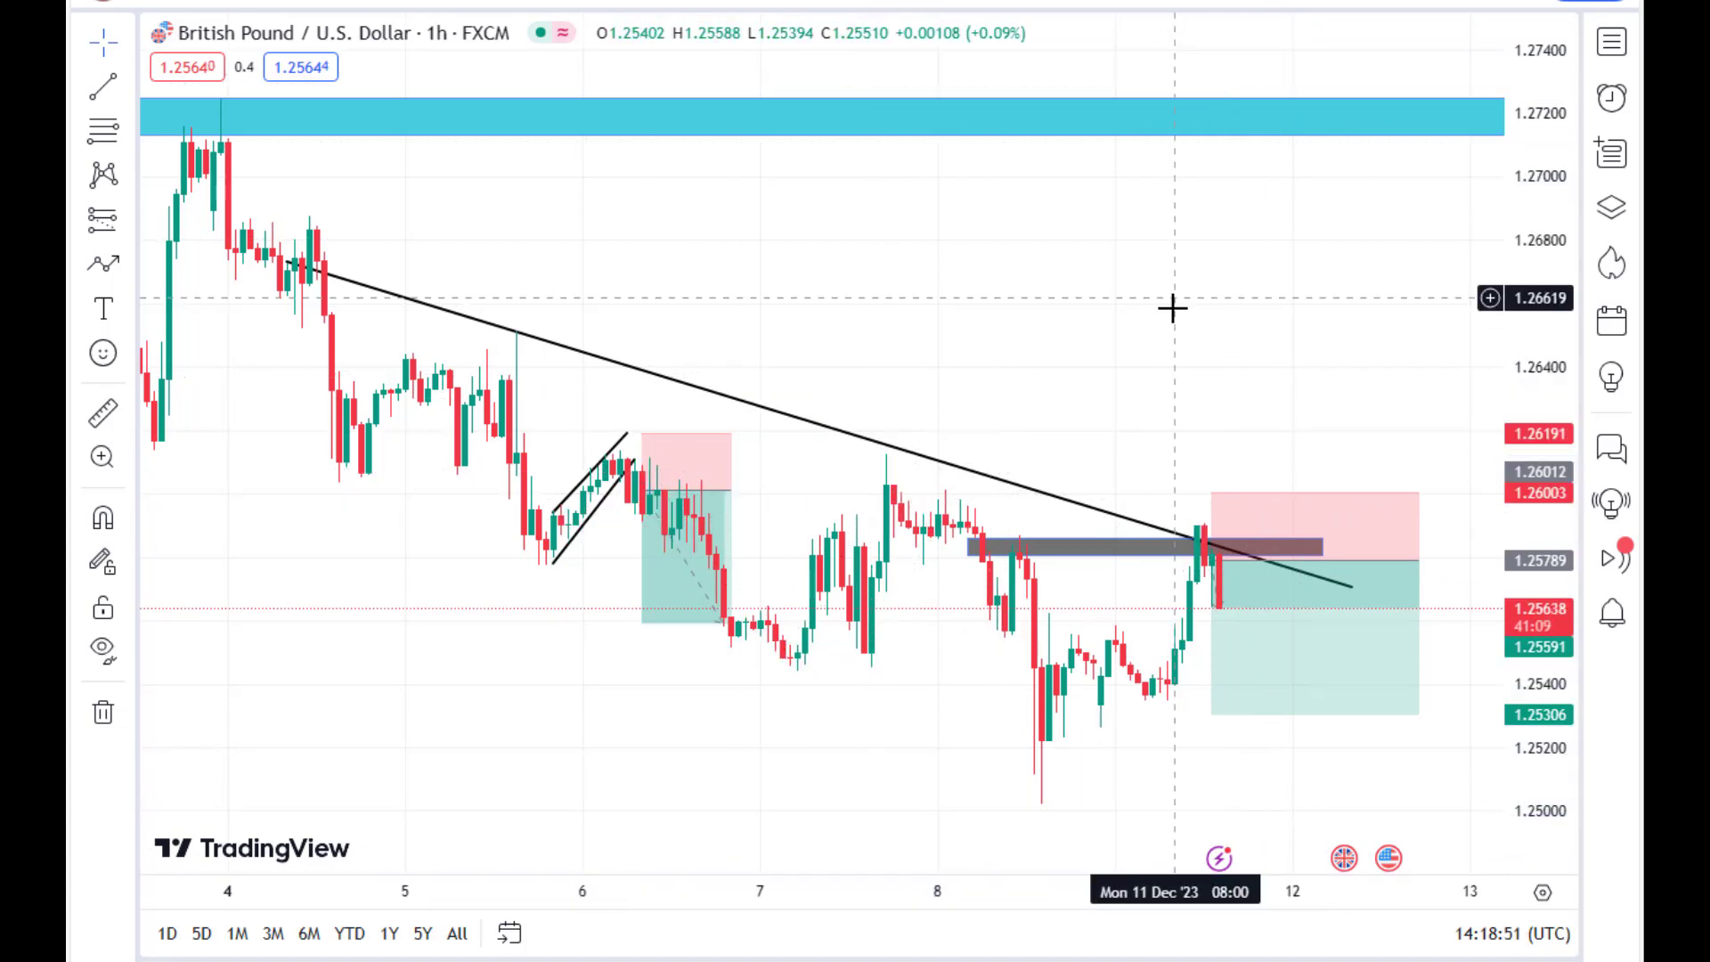
On the 30-minute chart, draw a rising trend line from about 1.2500 on 8 December 14:00 to about 1.2584 on 12 December 01:30
mouse_move(1171, 306)
left_mouse_down()
mouse_move(1008, 363)
mouse_move(783, 352)
left_mouse_up()
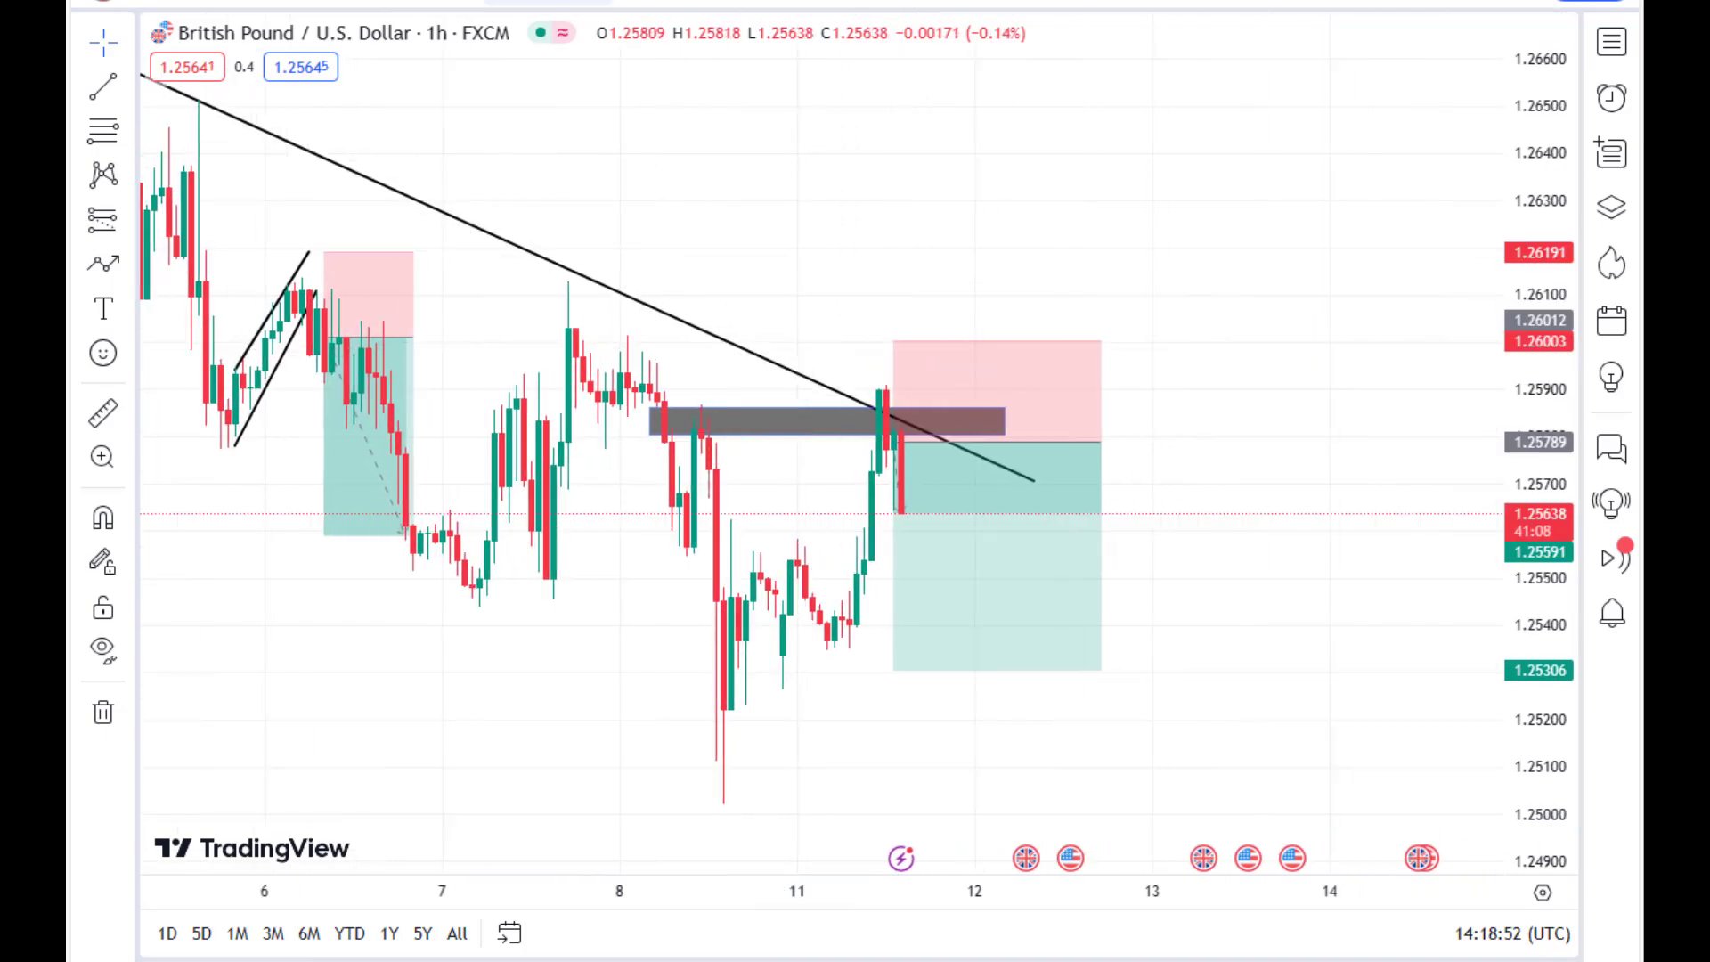
left_click(403, 1)
left_click(445, 271)
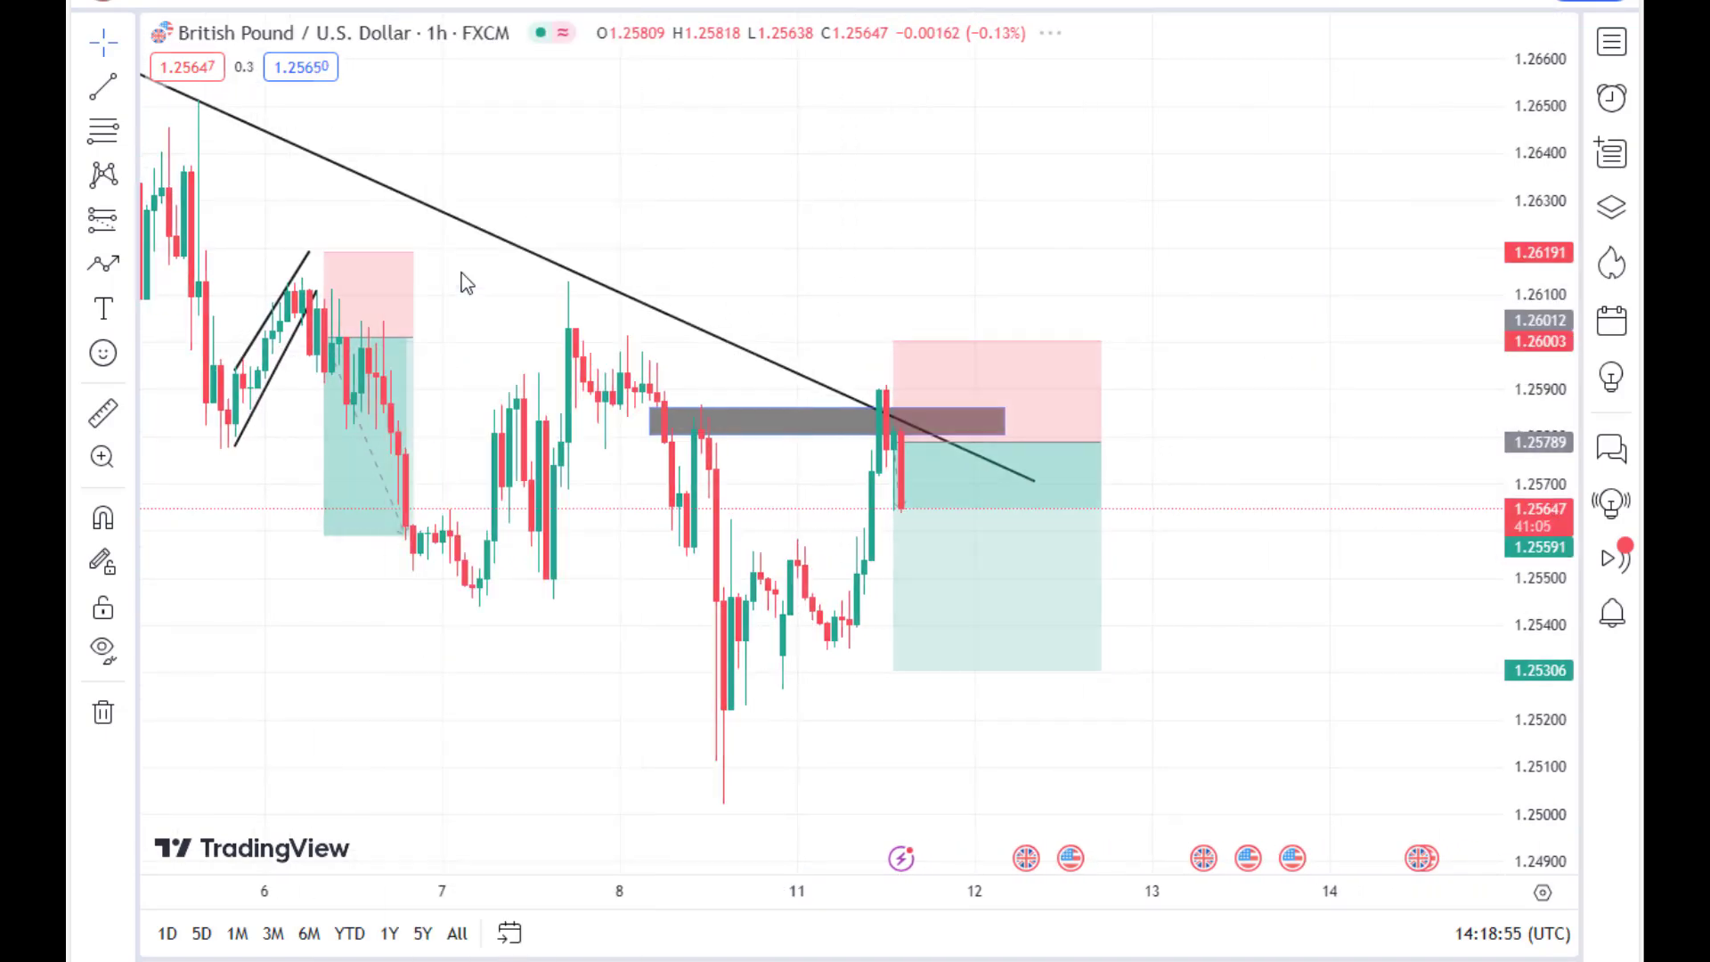
left_click_drag(789, 704, 846, 715)
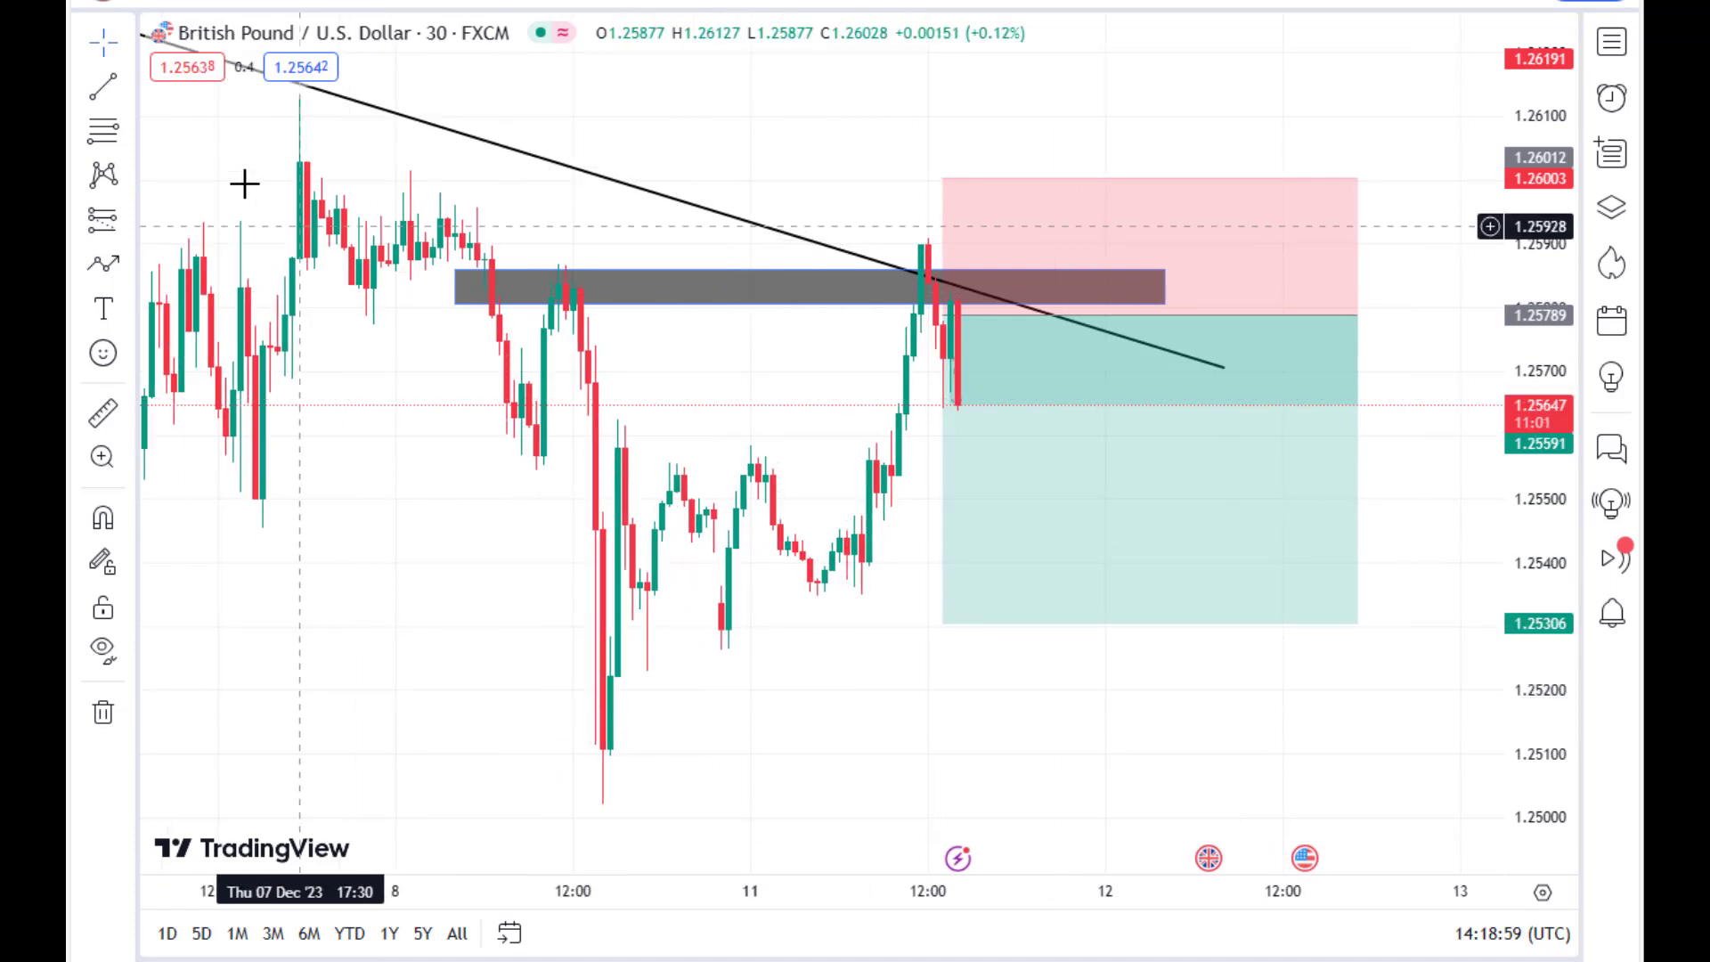
left_click(117, 98)
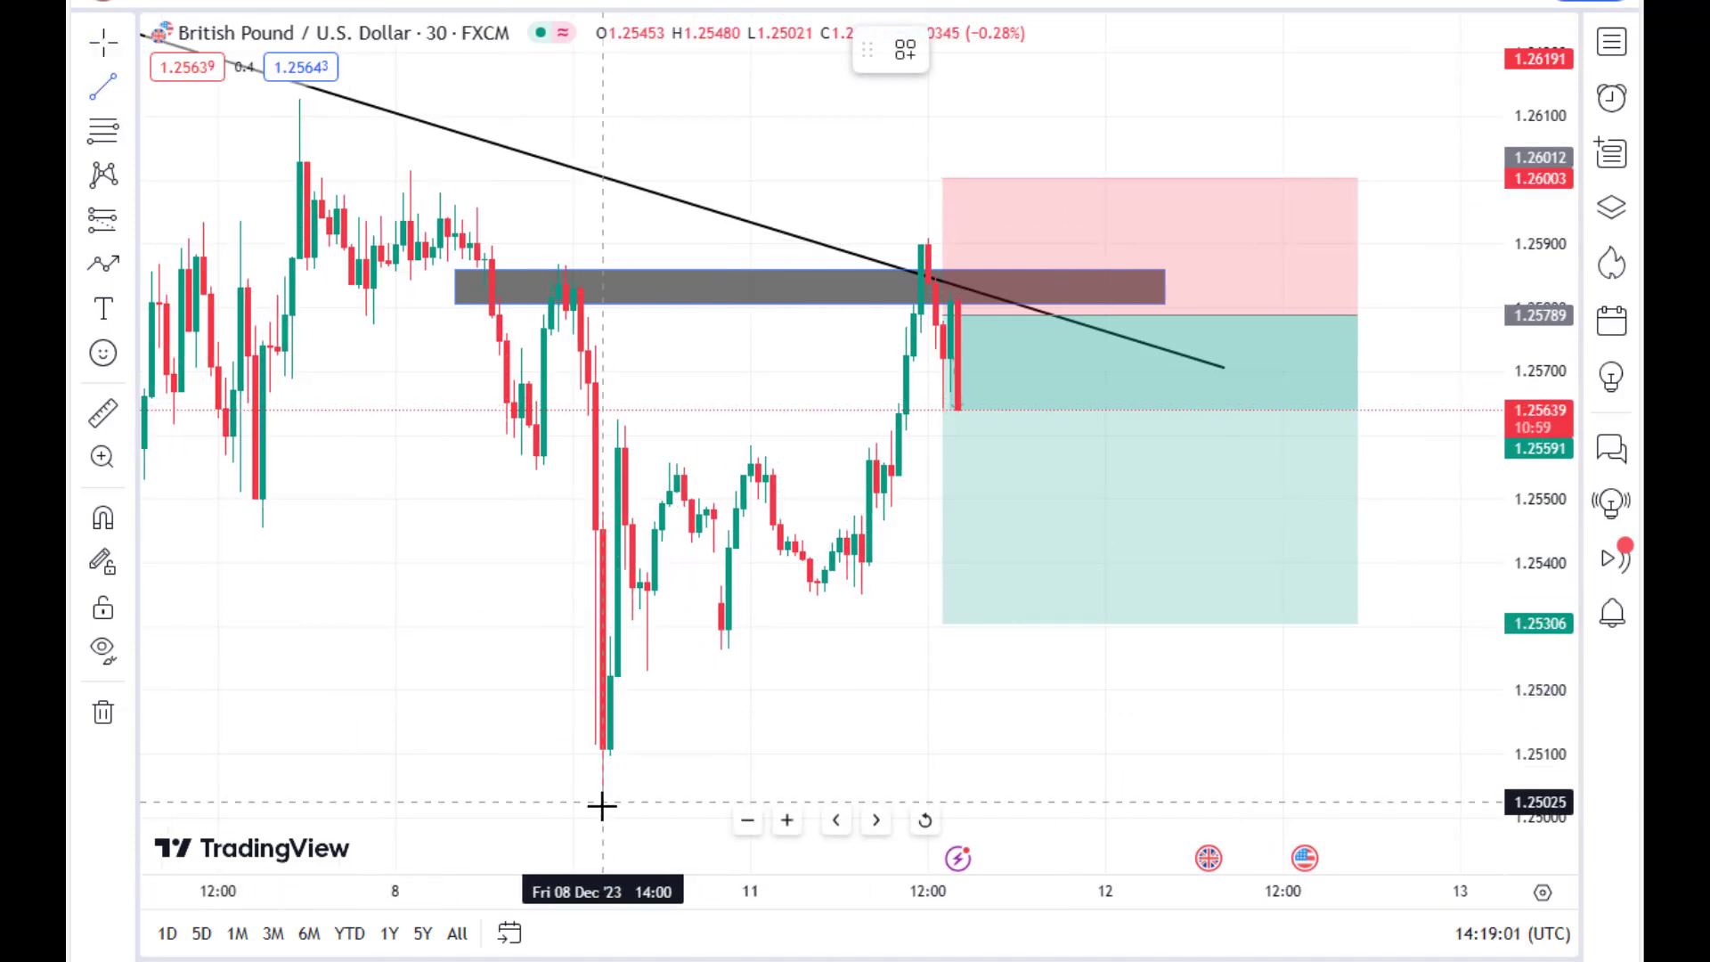
left_click(599, 817)
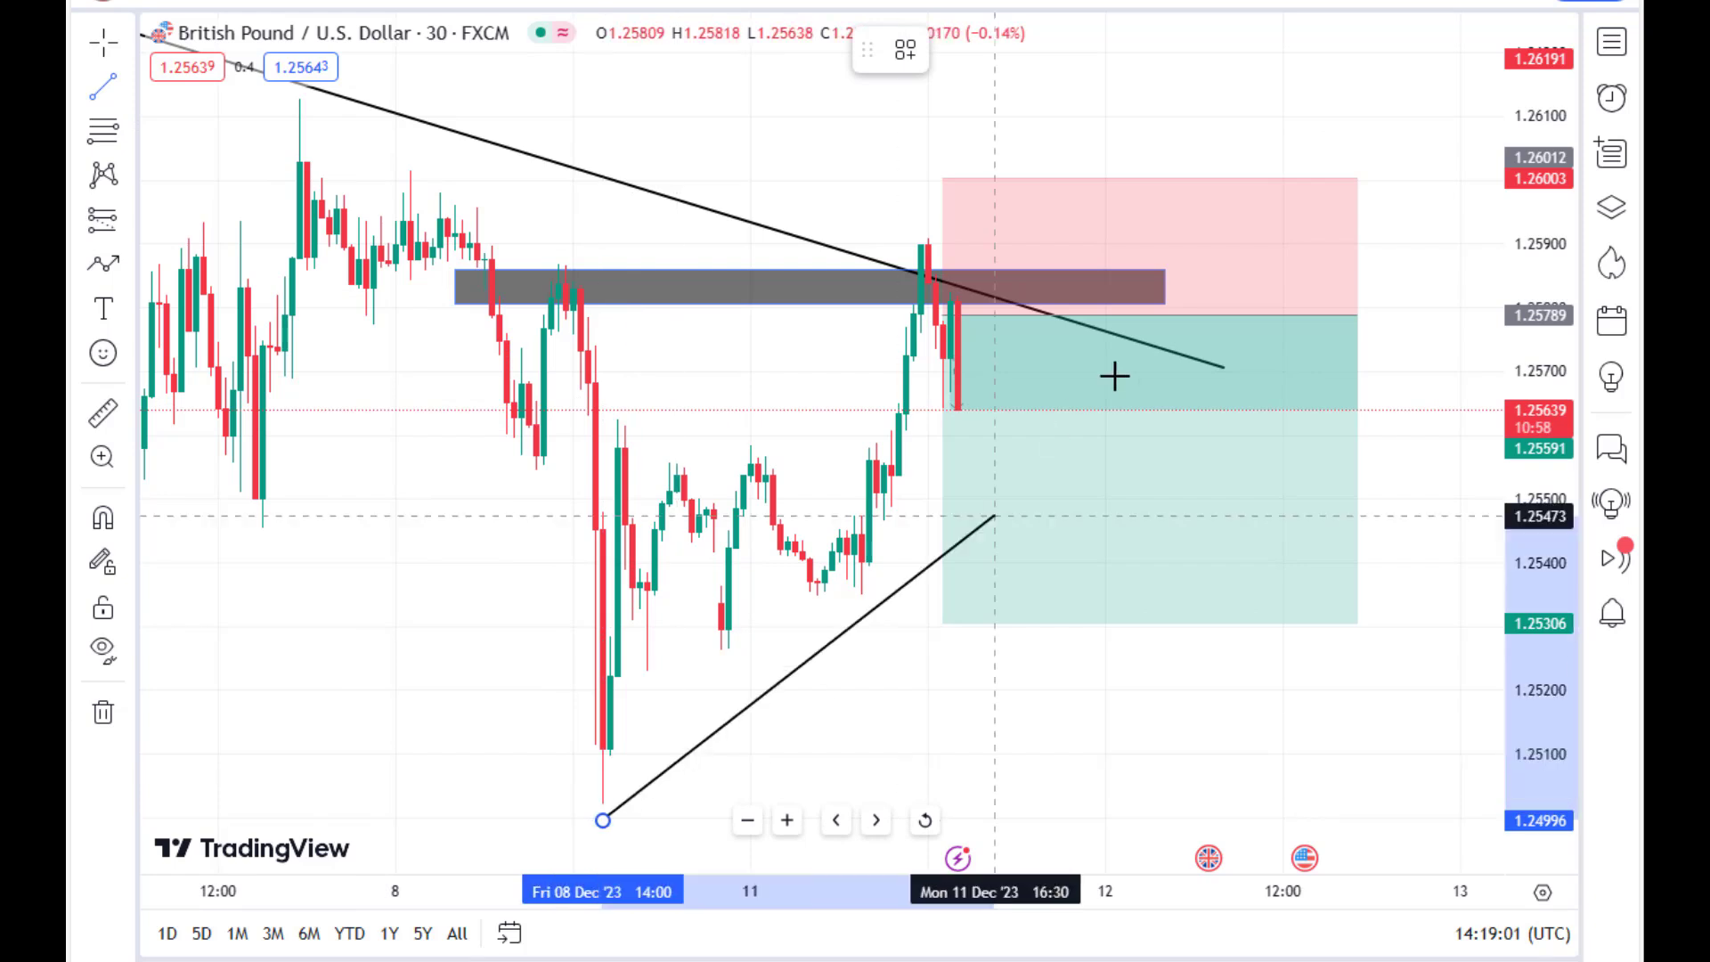
left_click(1126, 284)
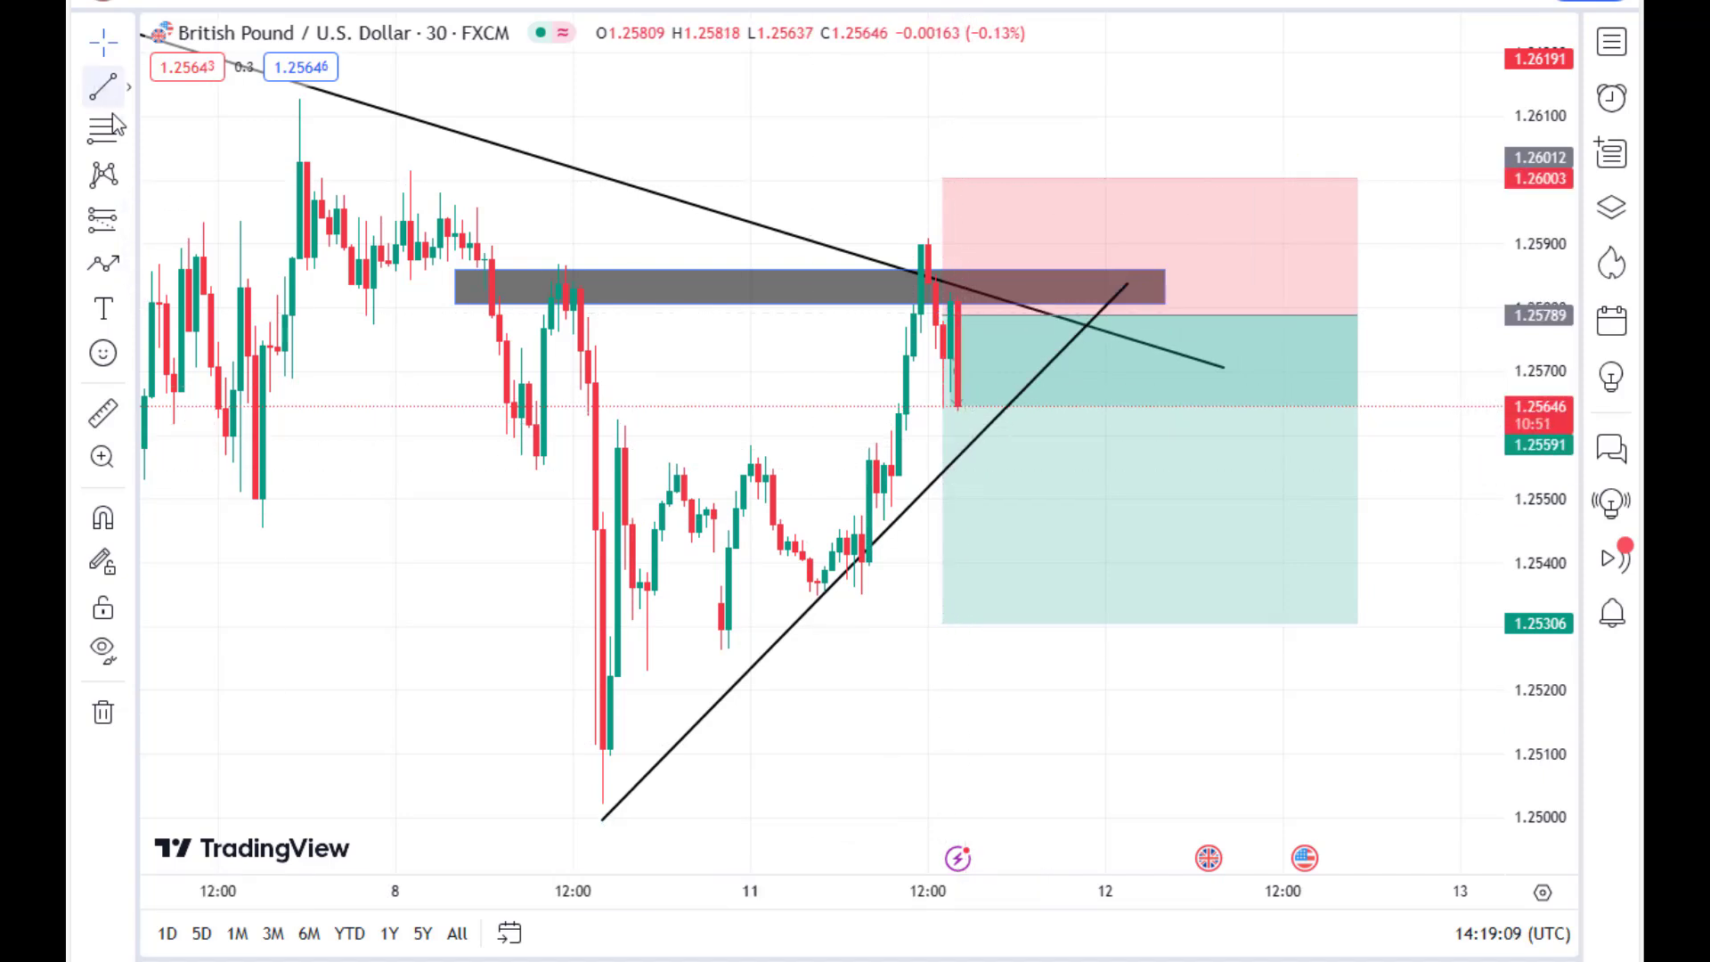
Draw an expected price path from about 1.2570 down to 1.2544, up to about 1.2575, and down to about 1.2500
left_click(129, 282)
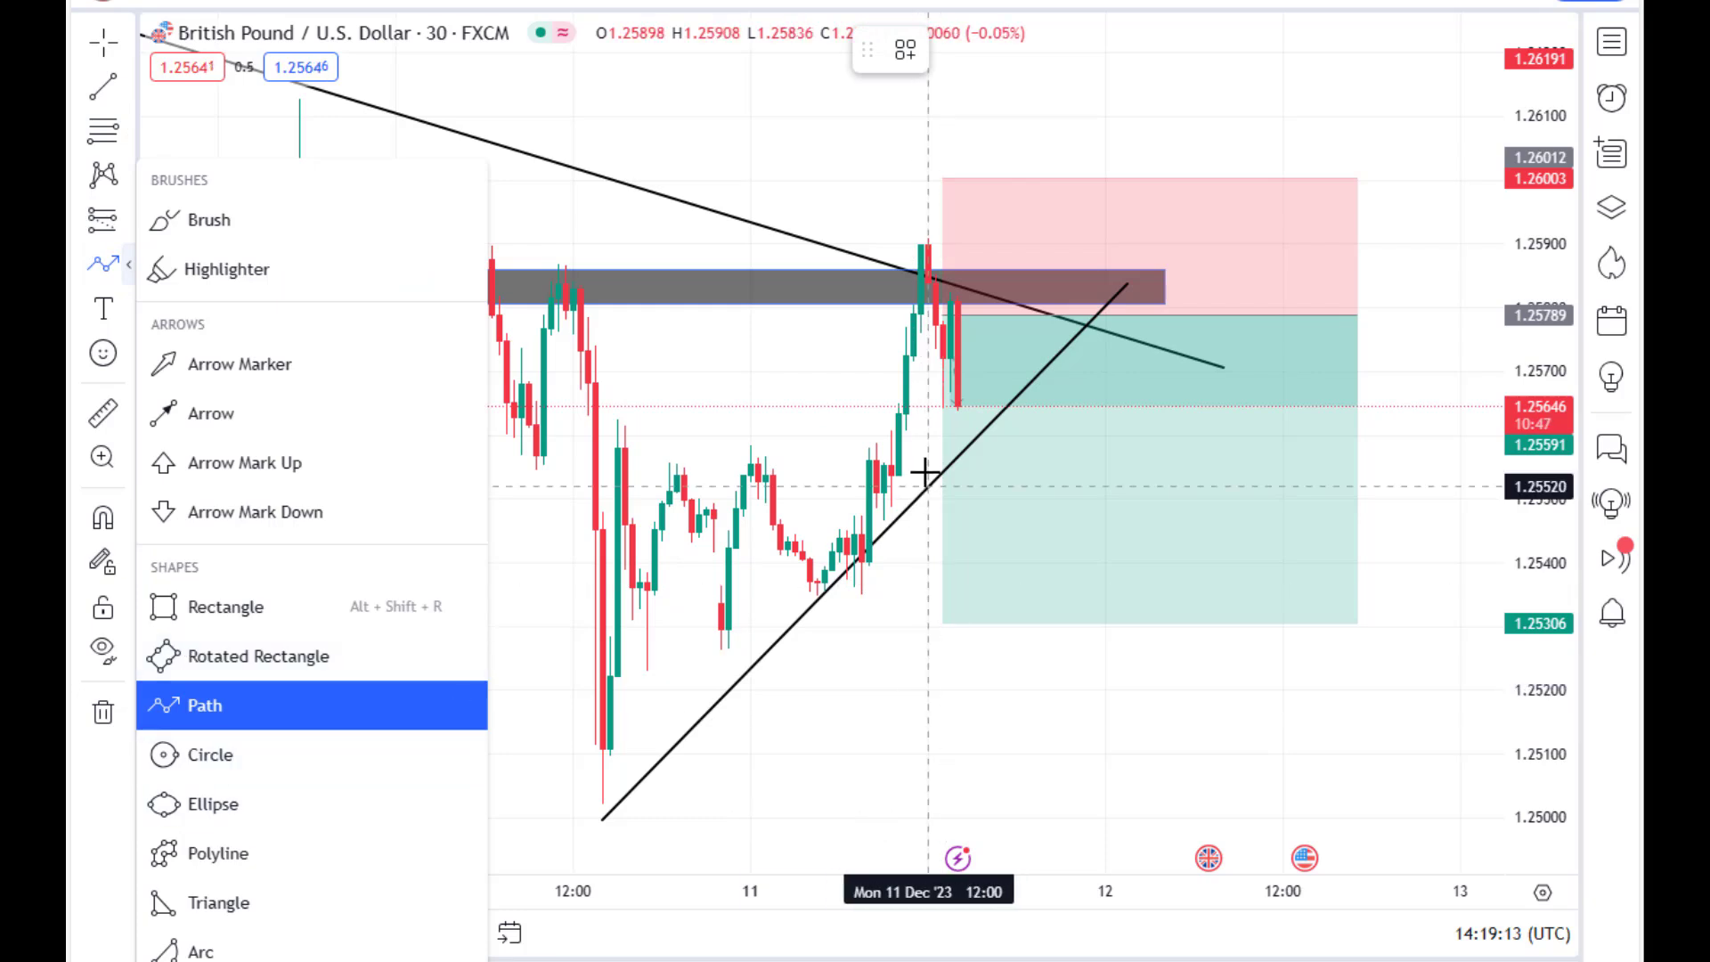
left_click(957, 369)
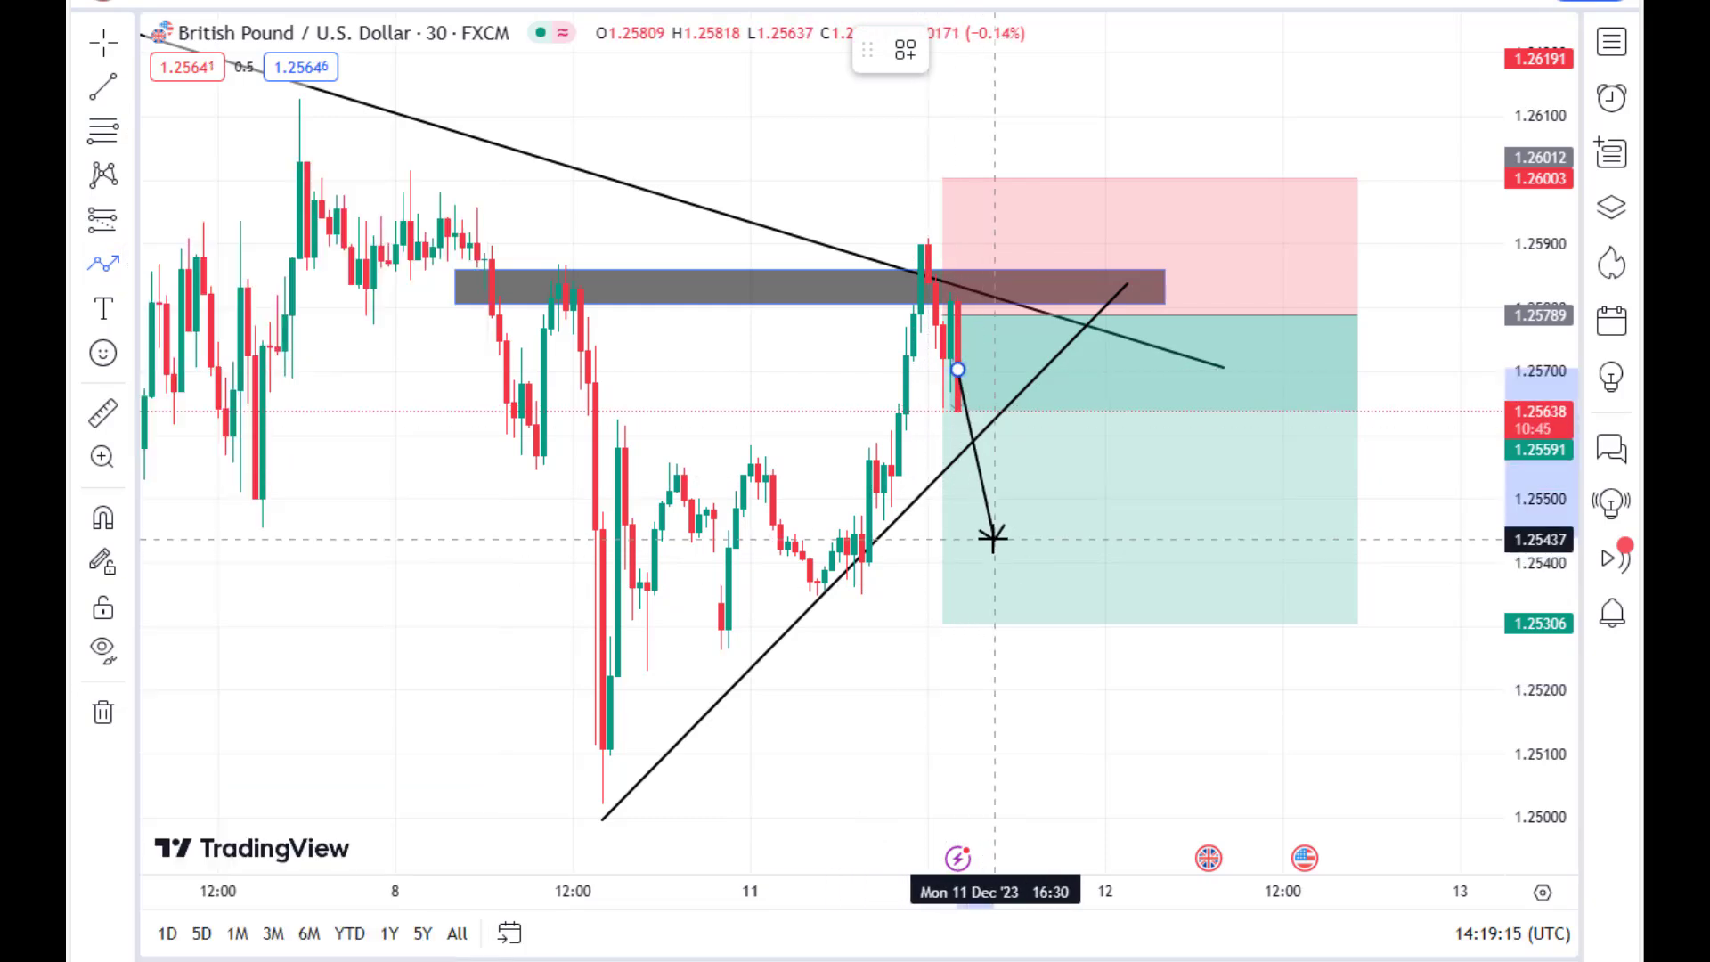
left_click(1076, 343)
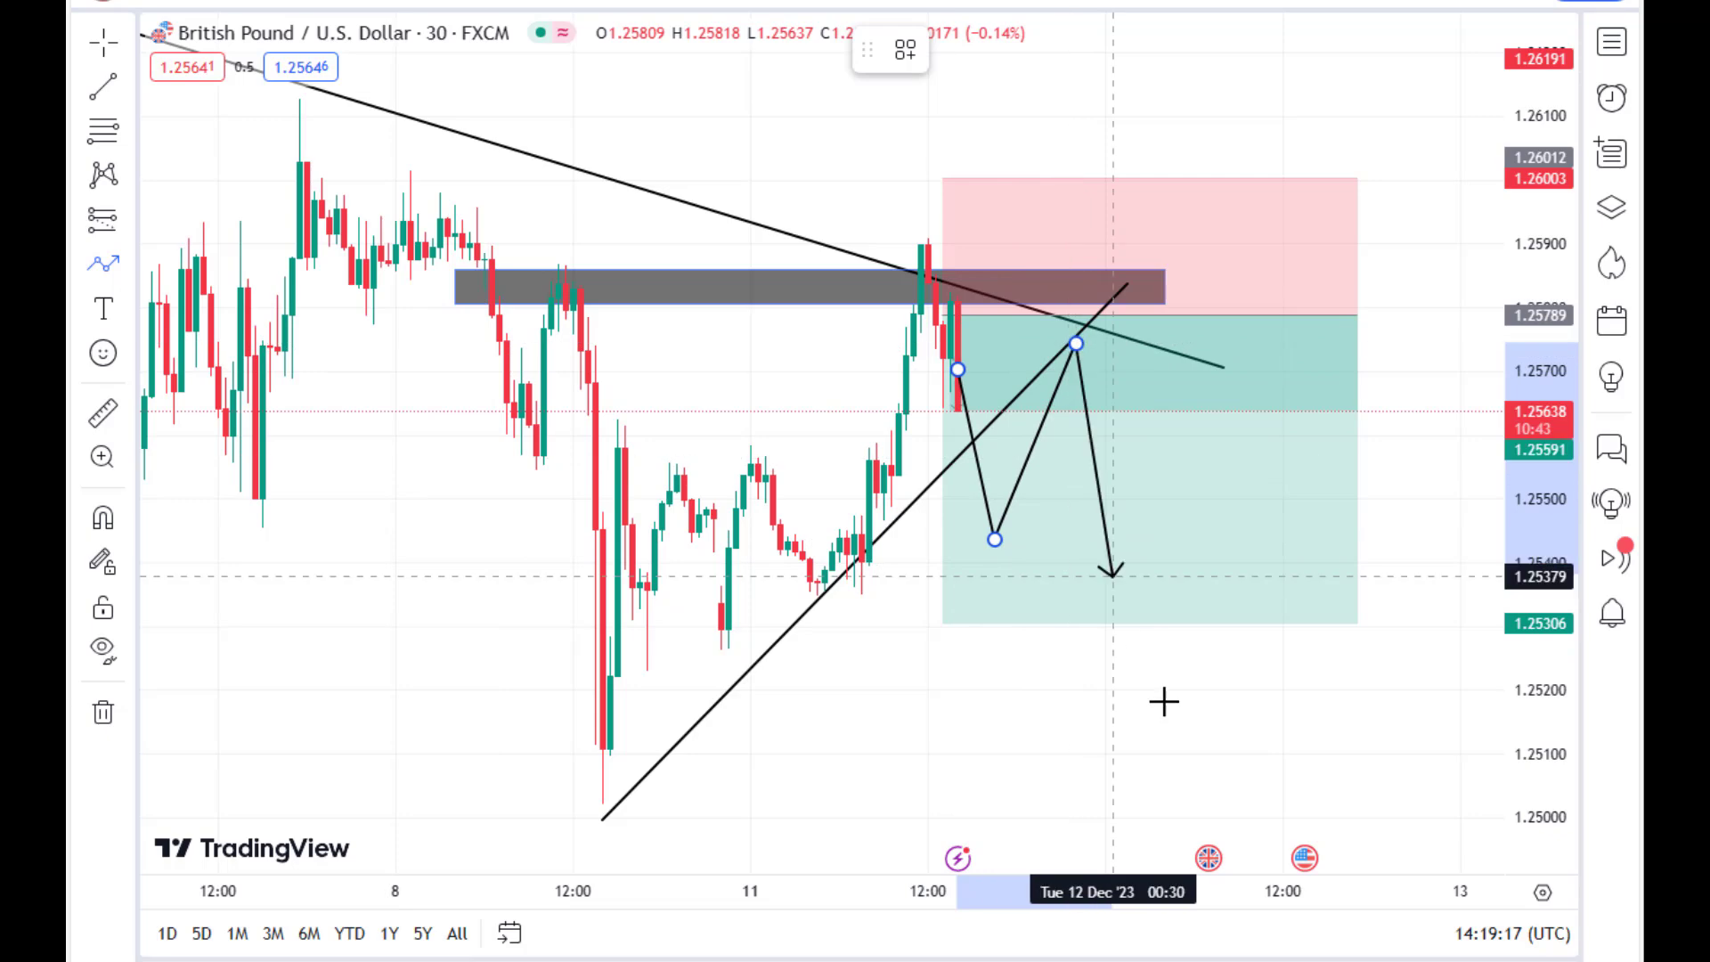
double_click(1202, 812)
left_click(1312, 740)
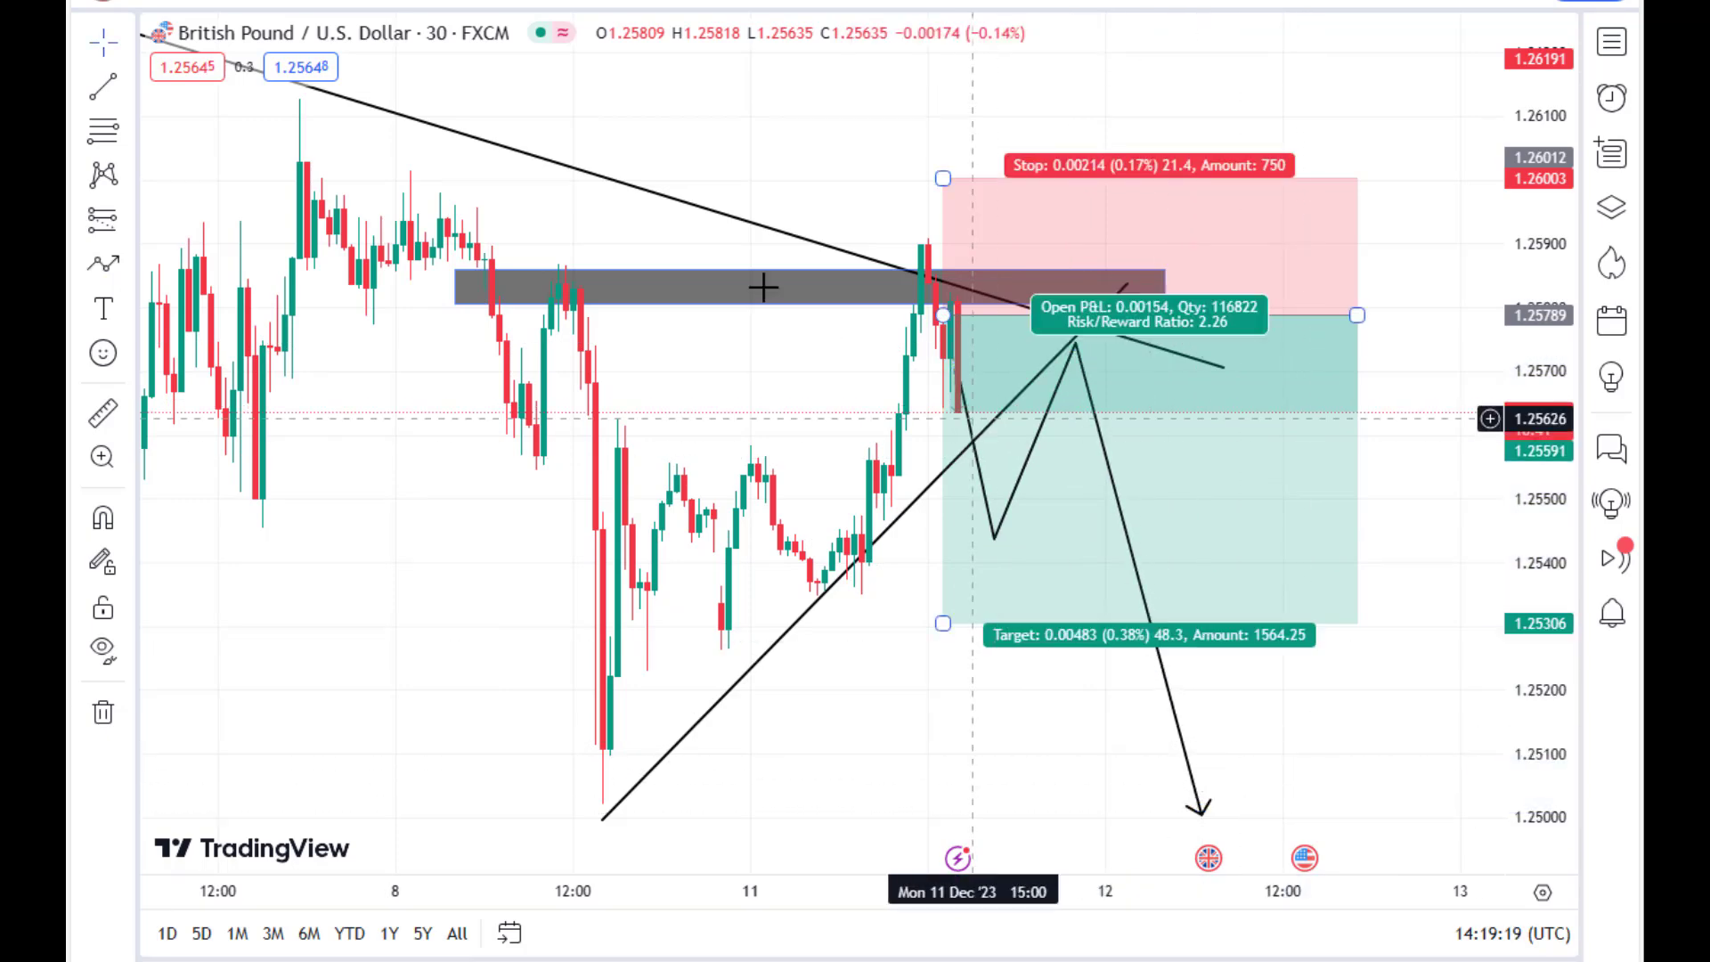
On the 1-hour chart, draw a lower descending trend line from about 1.2616 on 1 December 15:00 to about 1.2491 on 11 December 23:00
left_click(349, 2)
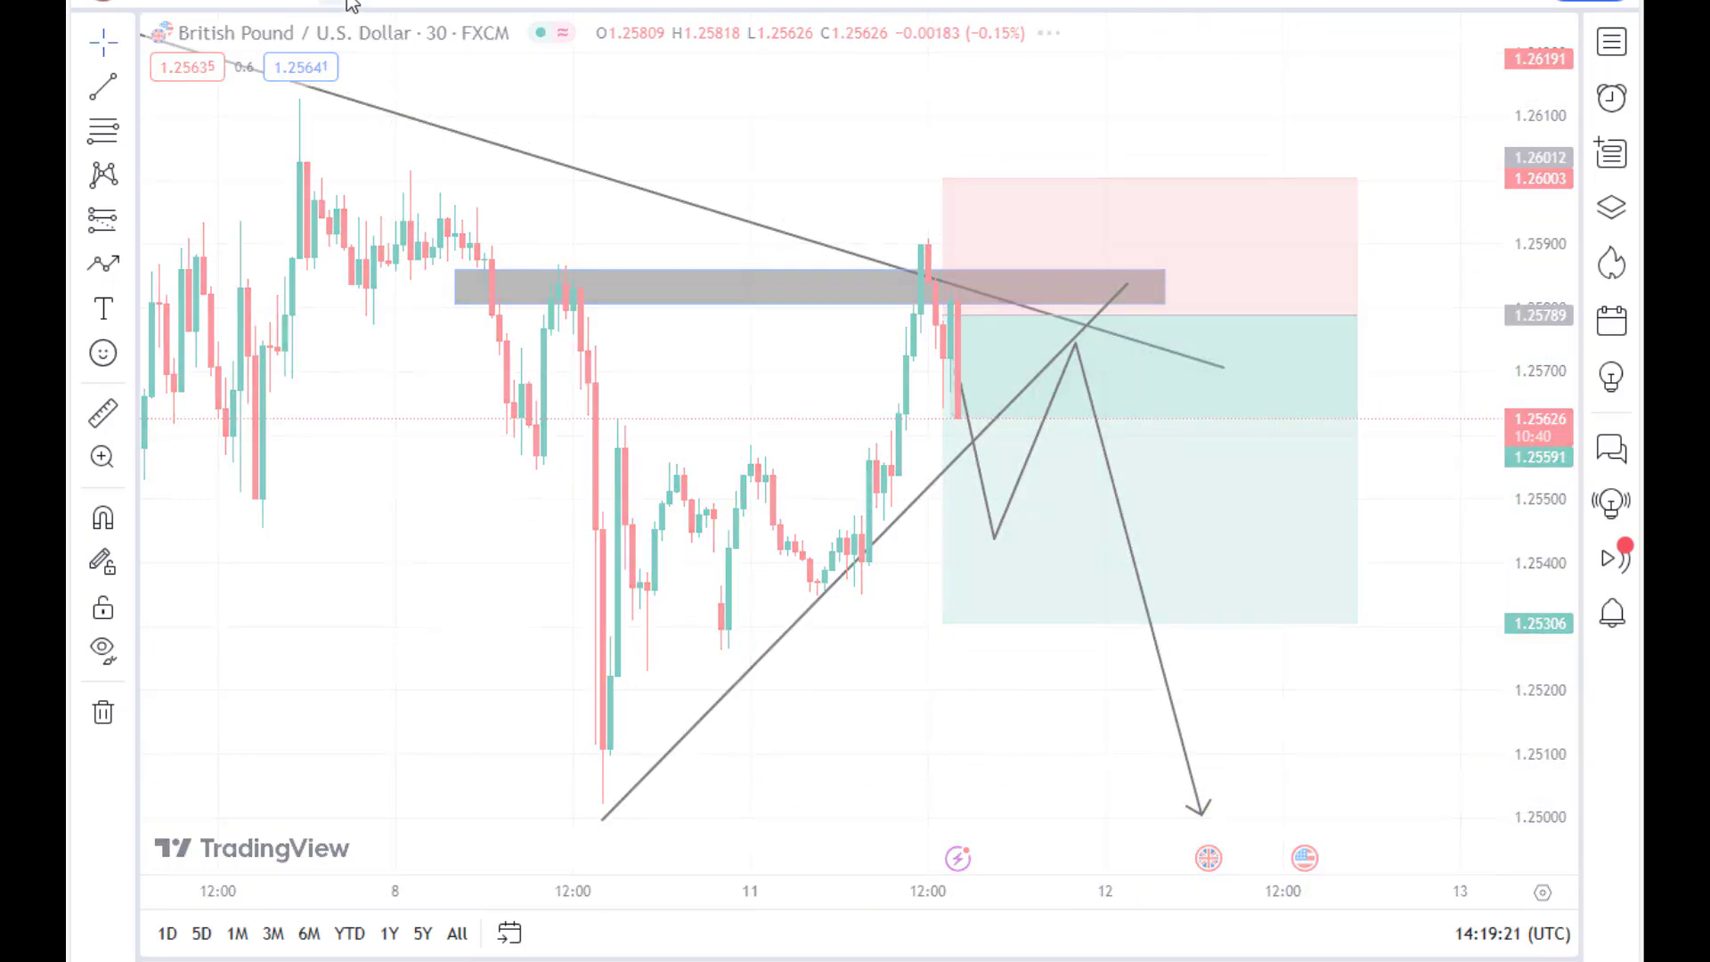
left_click_drag(1038, 260, 1180, 272)
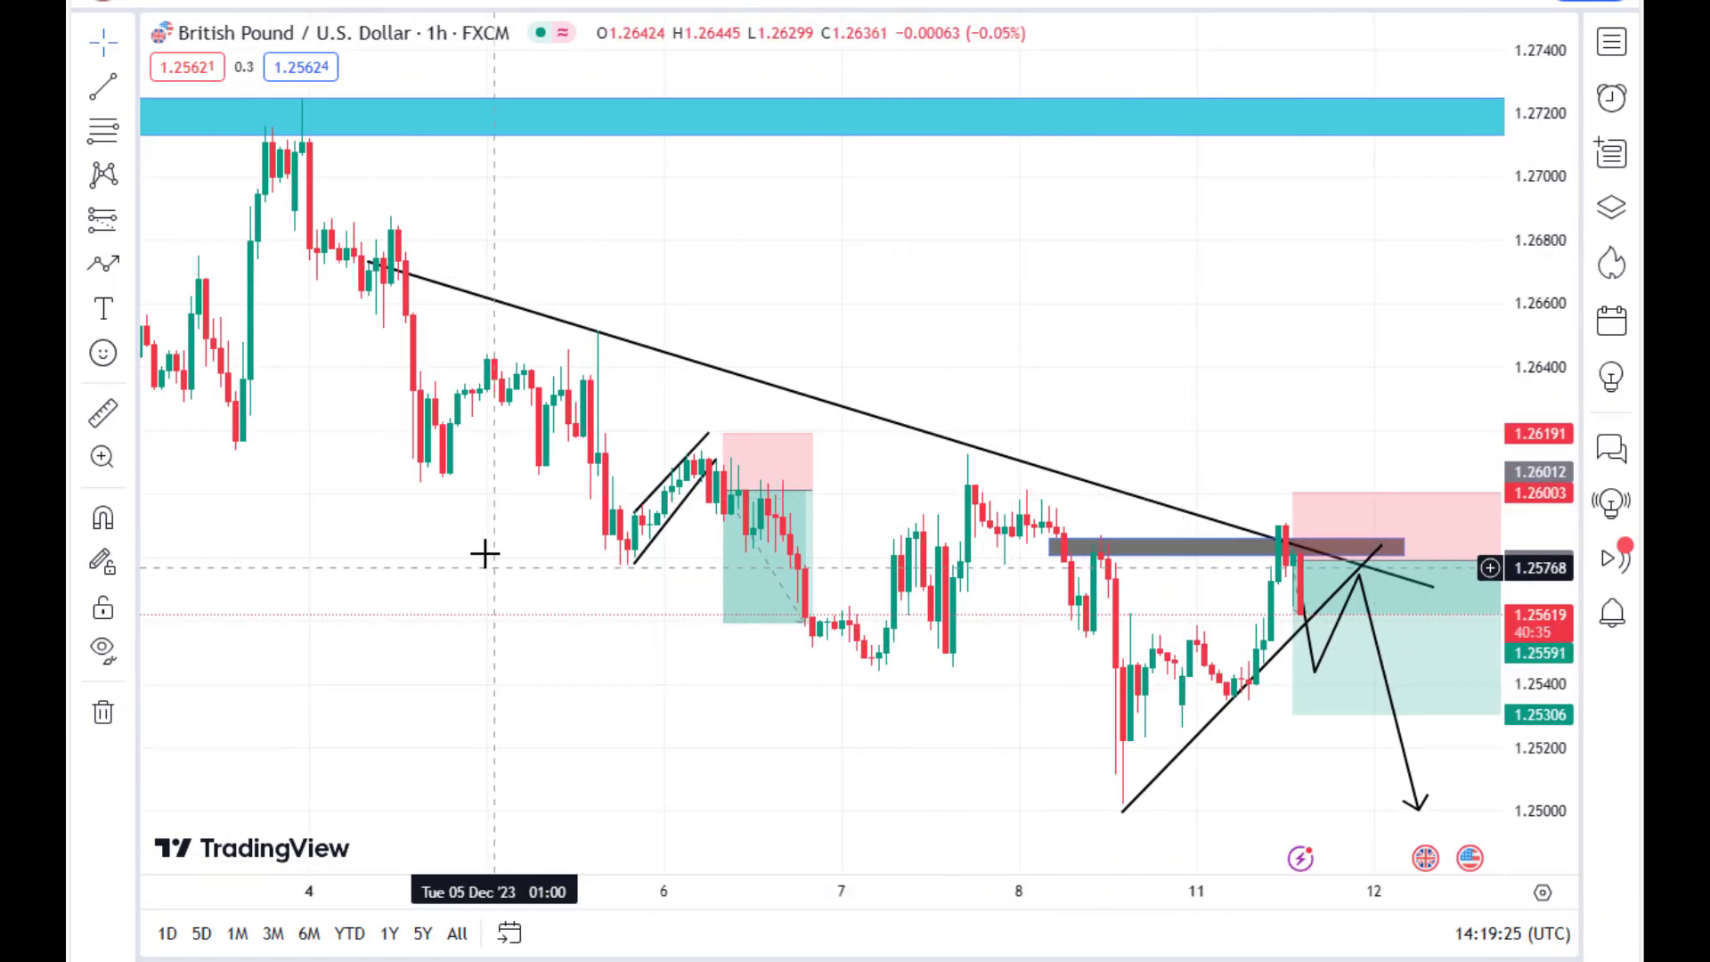
left_click(103, 87)
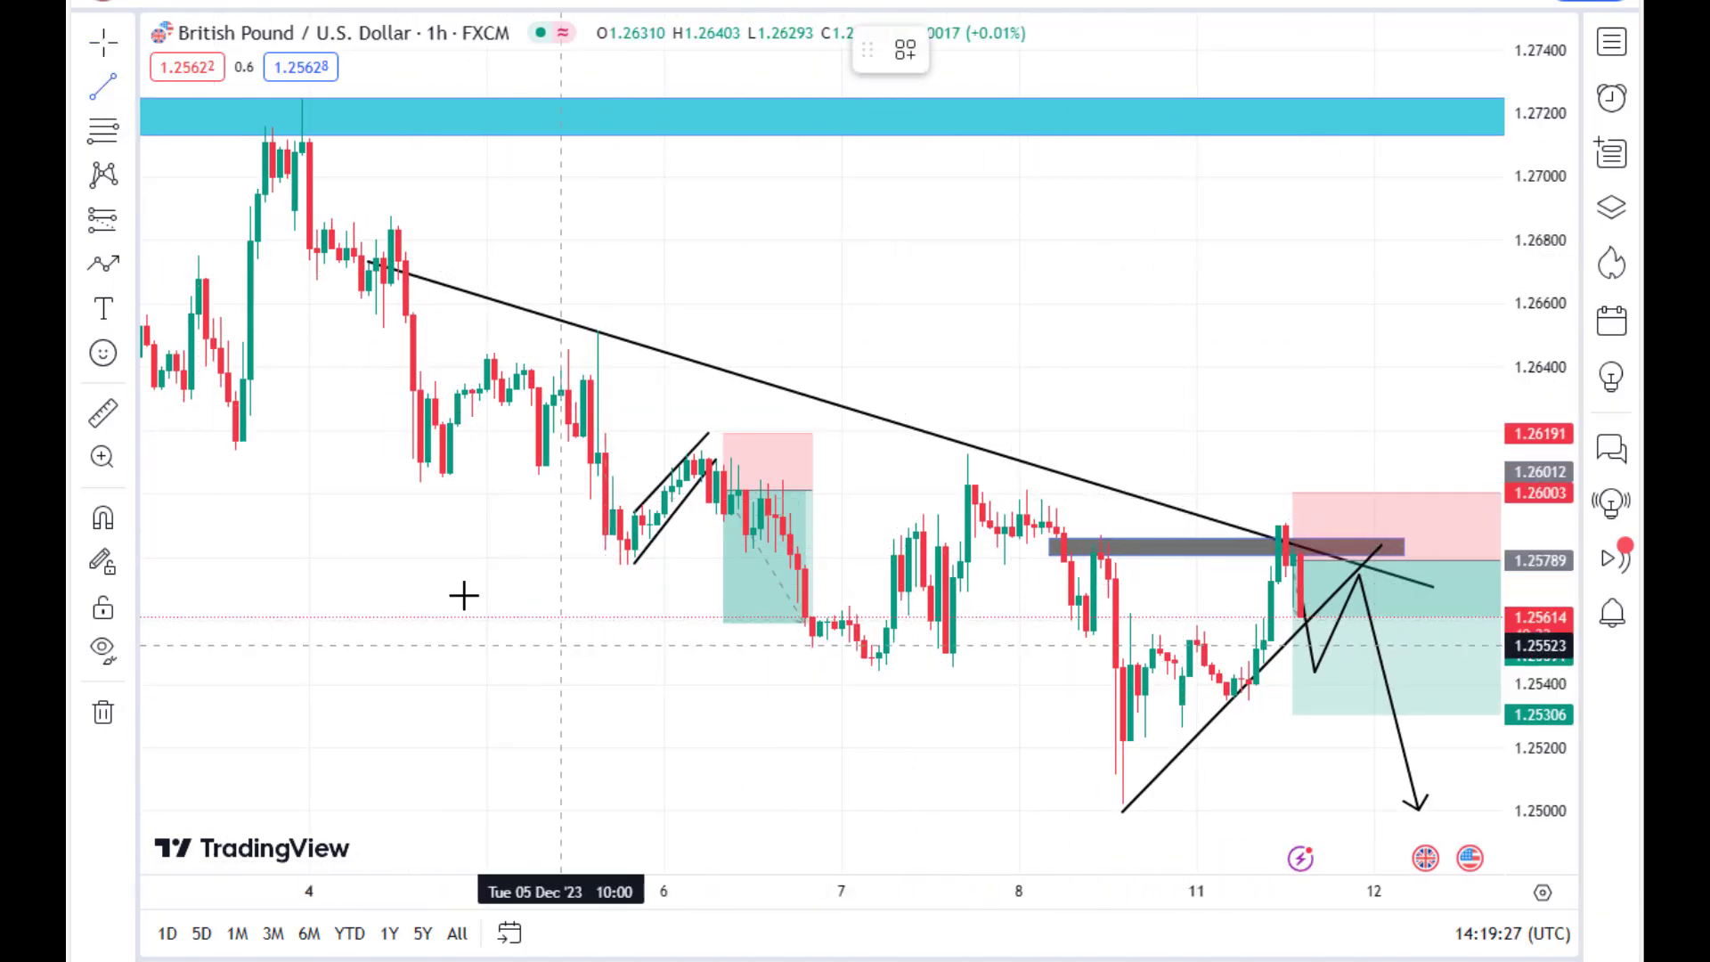
left_click(241, 443)
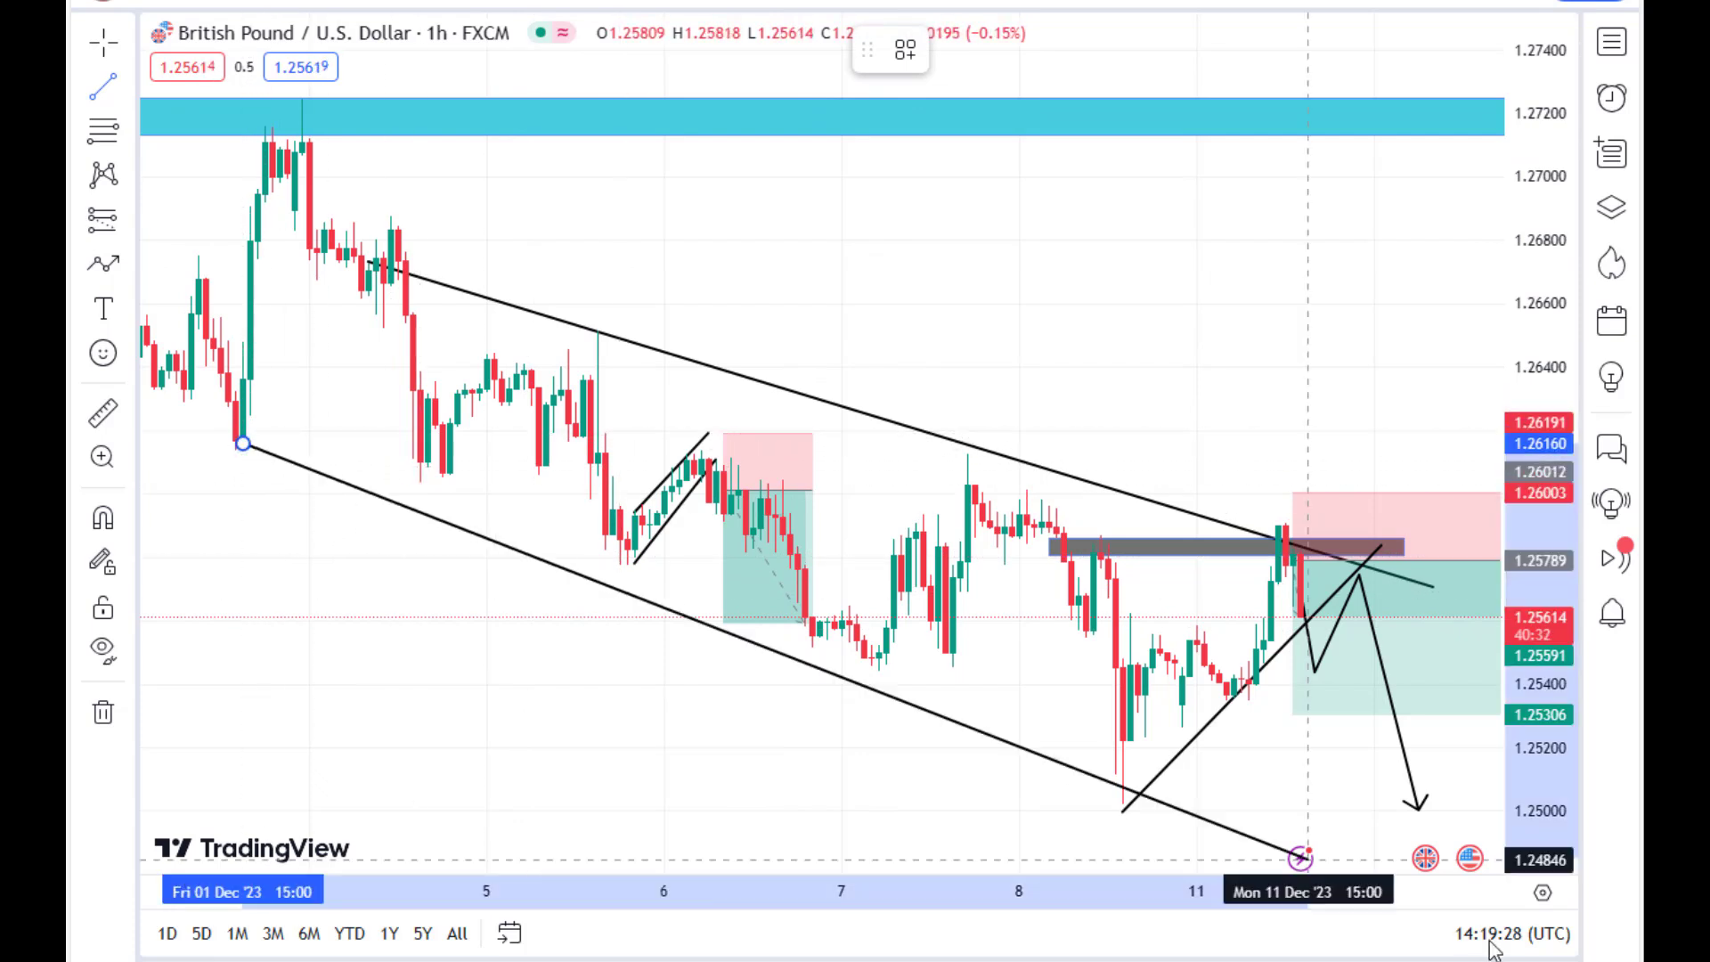
double_click(1367, 838)
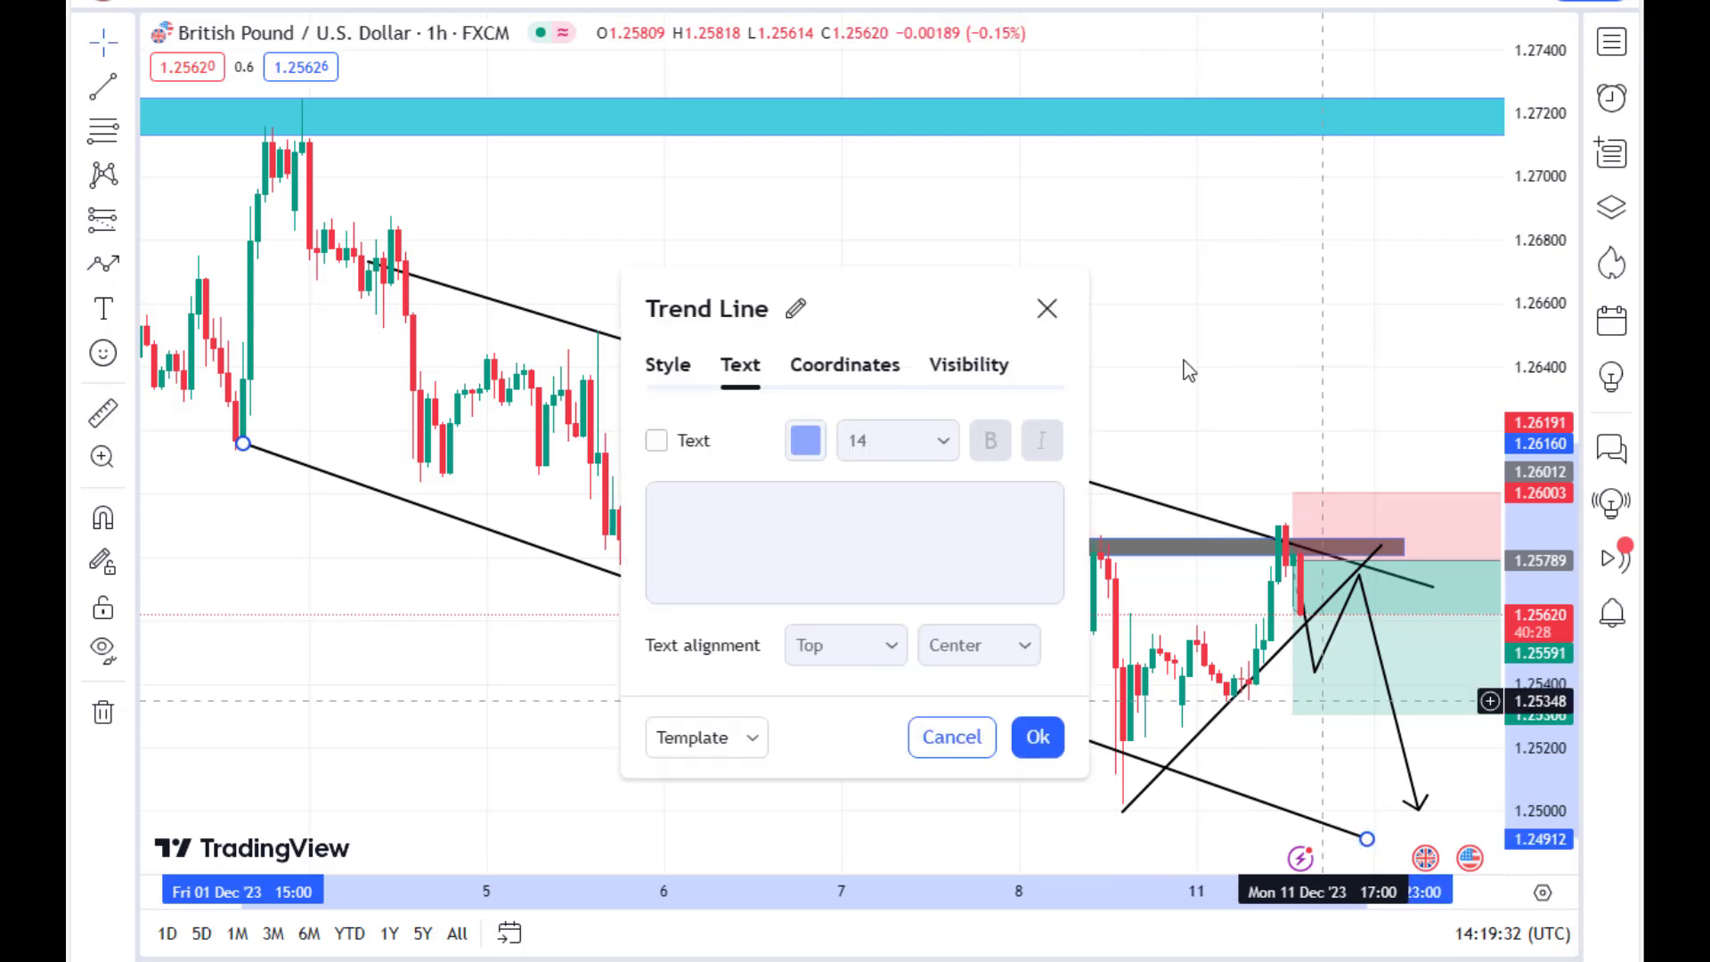
left_click(1210, 256)
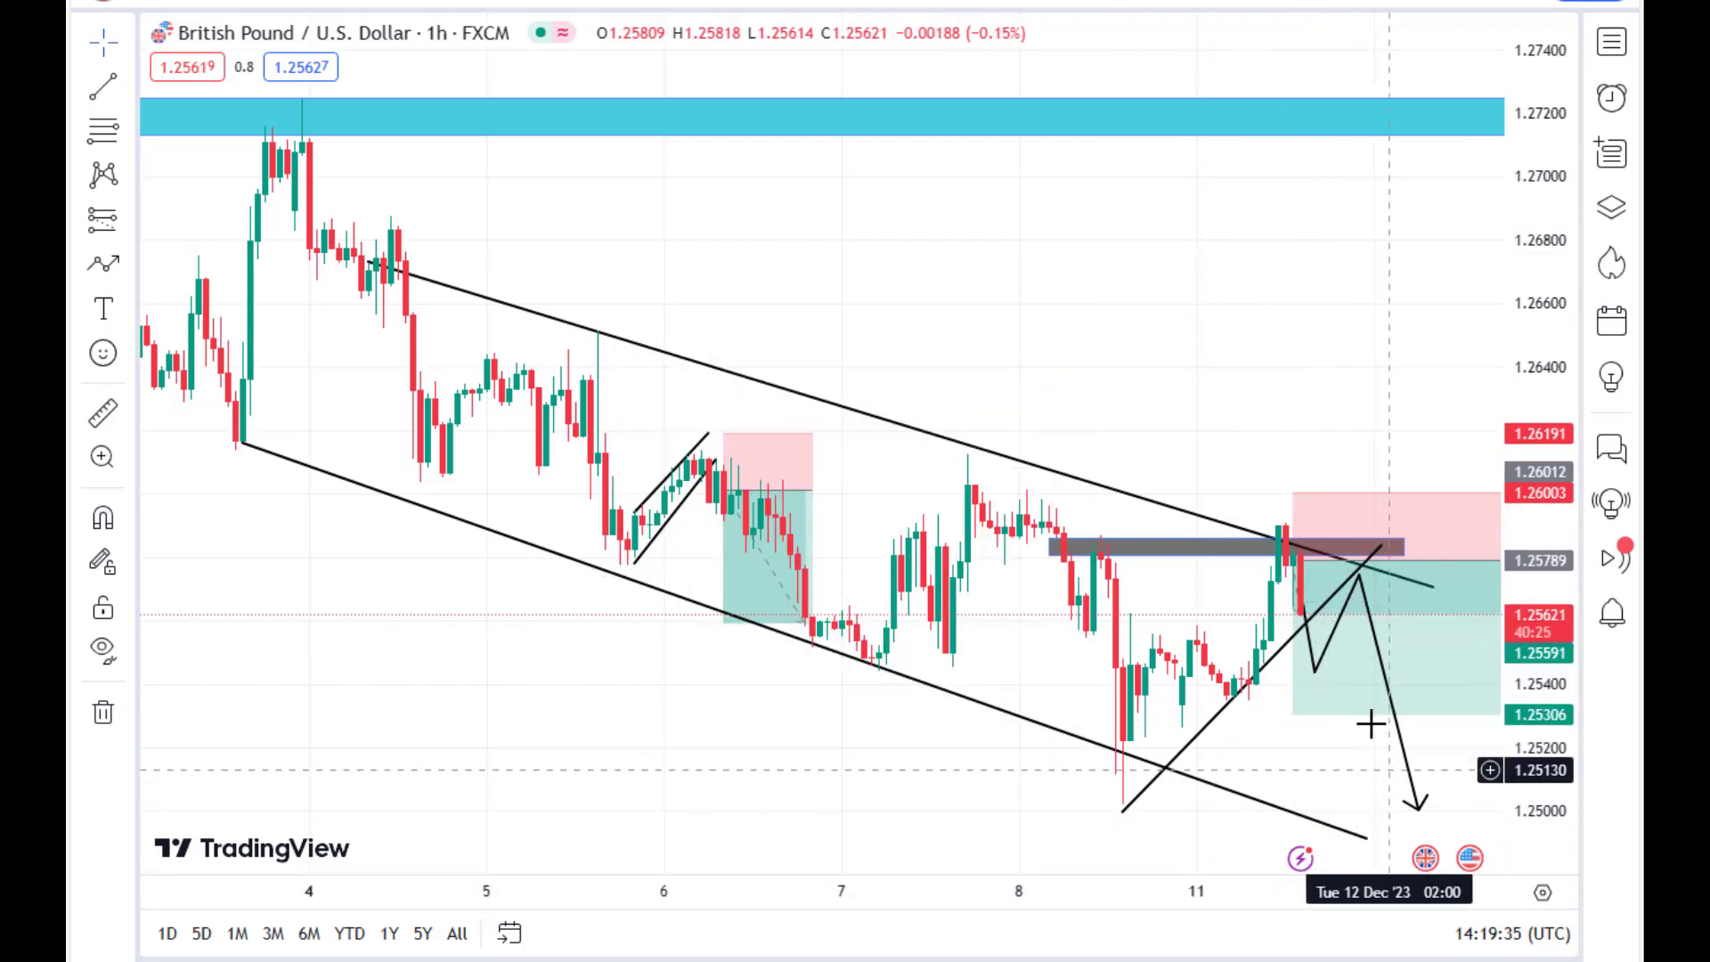
Extend the current short position's target to about 1.2495, near the lower descending trend line
left_click_drag(1319, 714, 1363, 820)
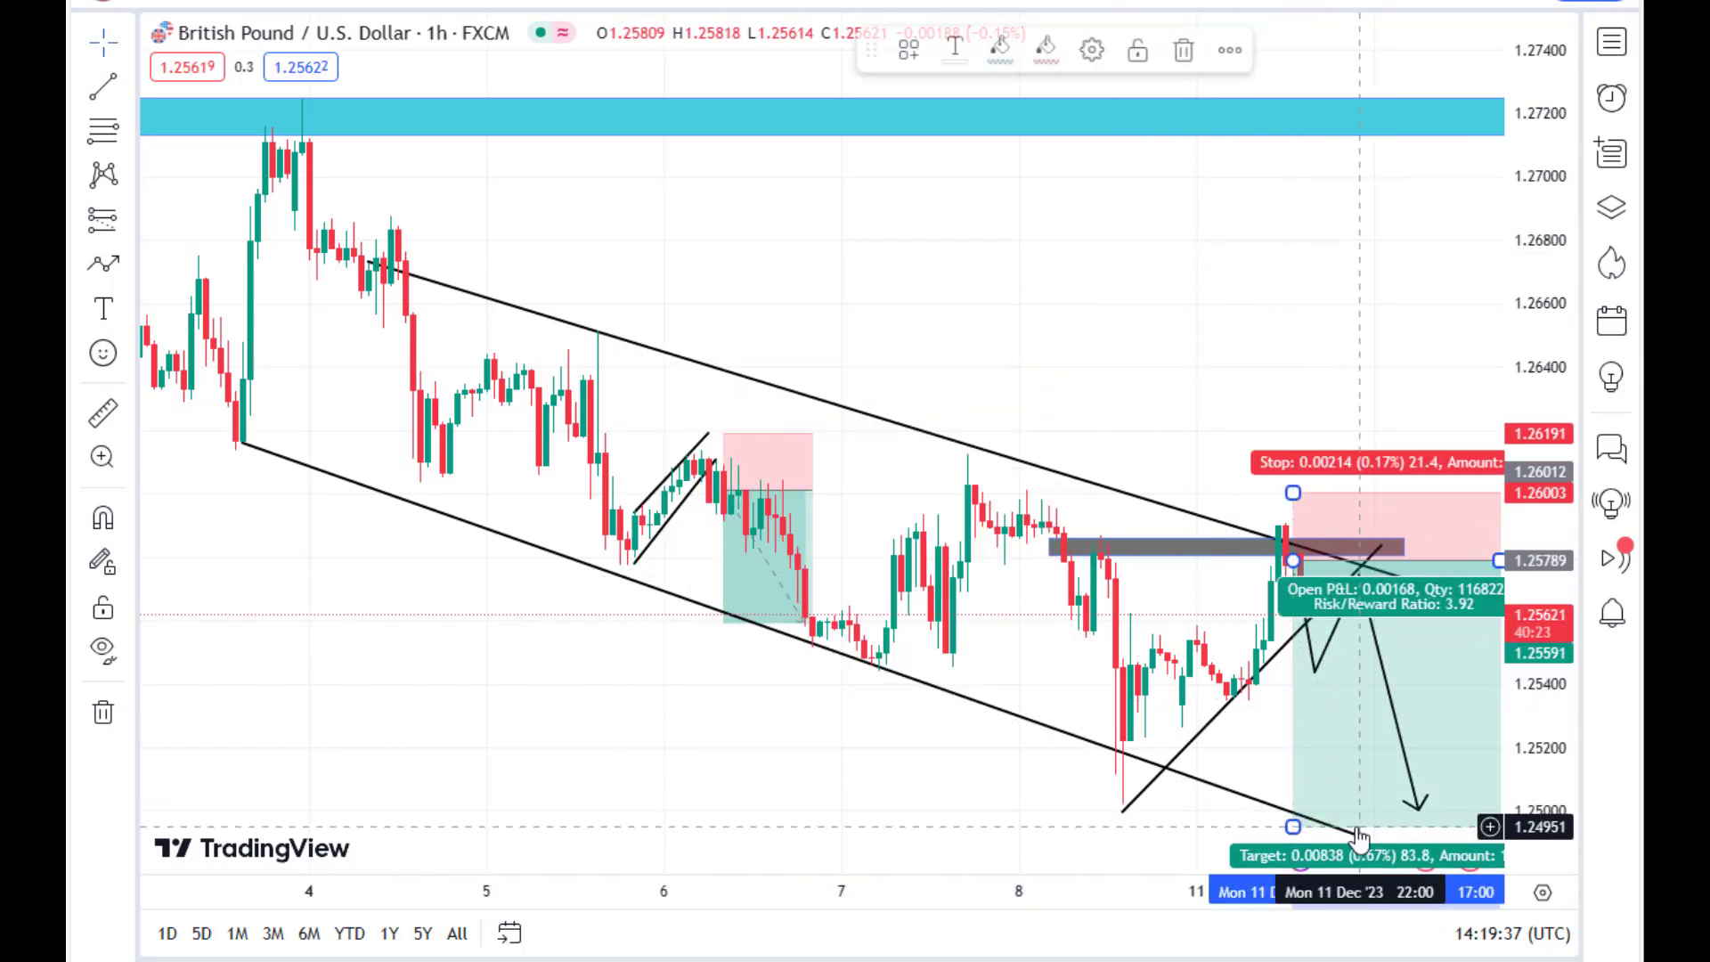
left_click_drag(1088, 366, 1147, 356)
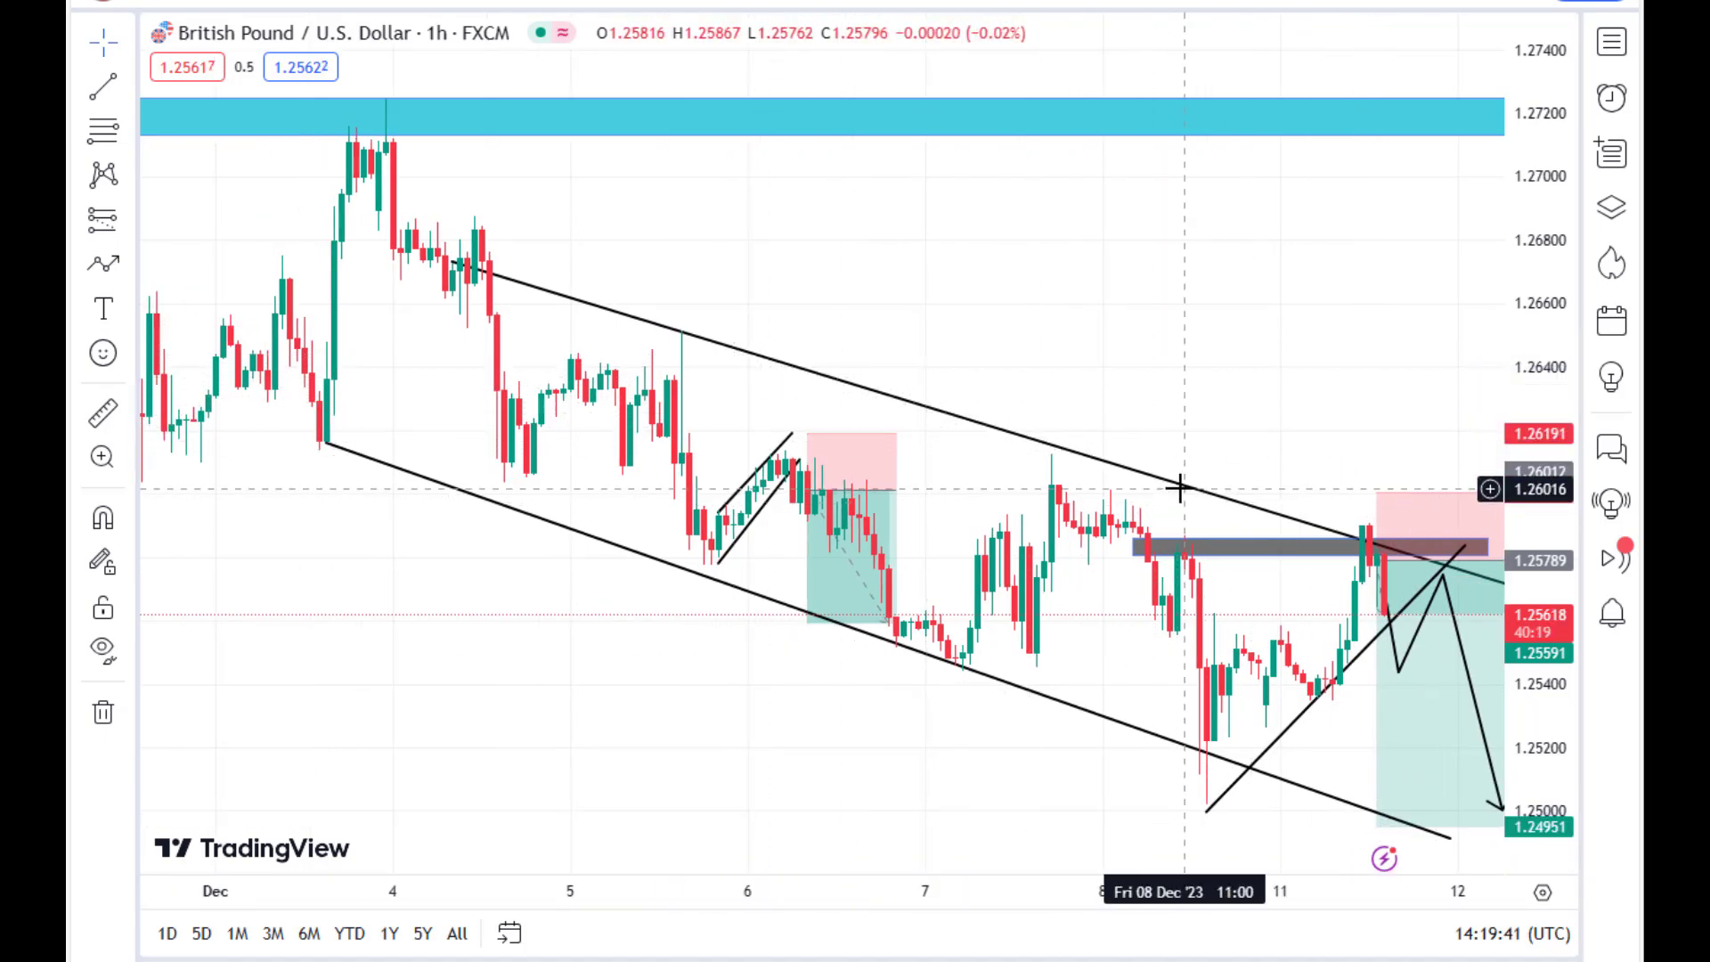
left_click_drag(1233, 412, 927, 412)
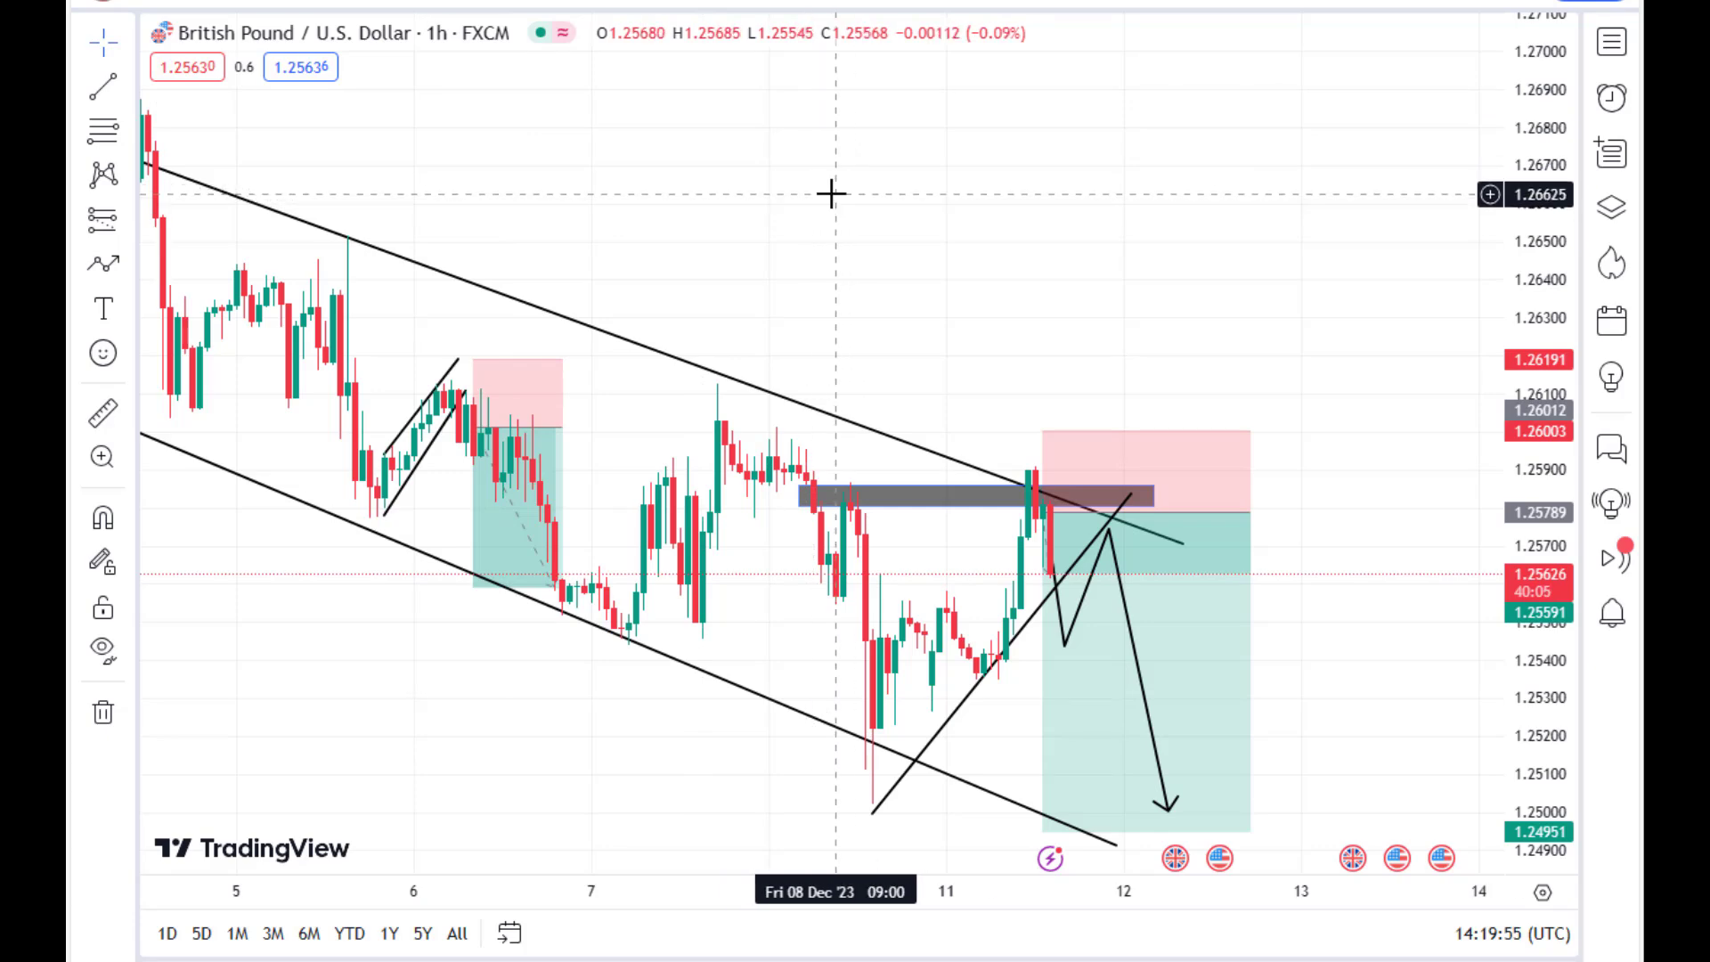
left_click_drag(832, 193, 986, 252)
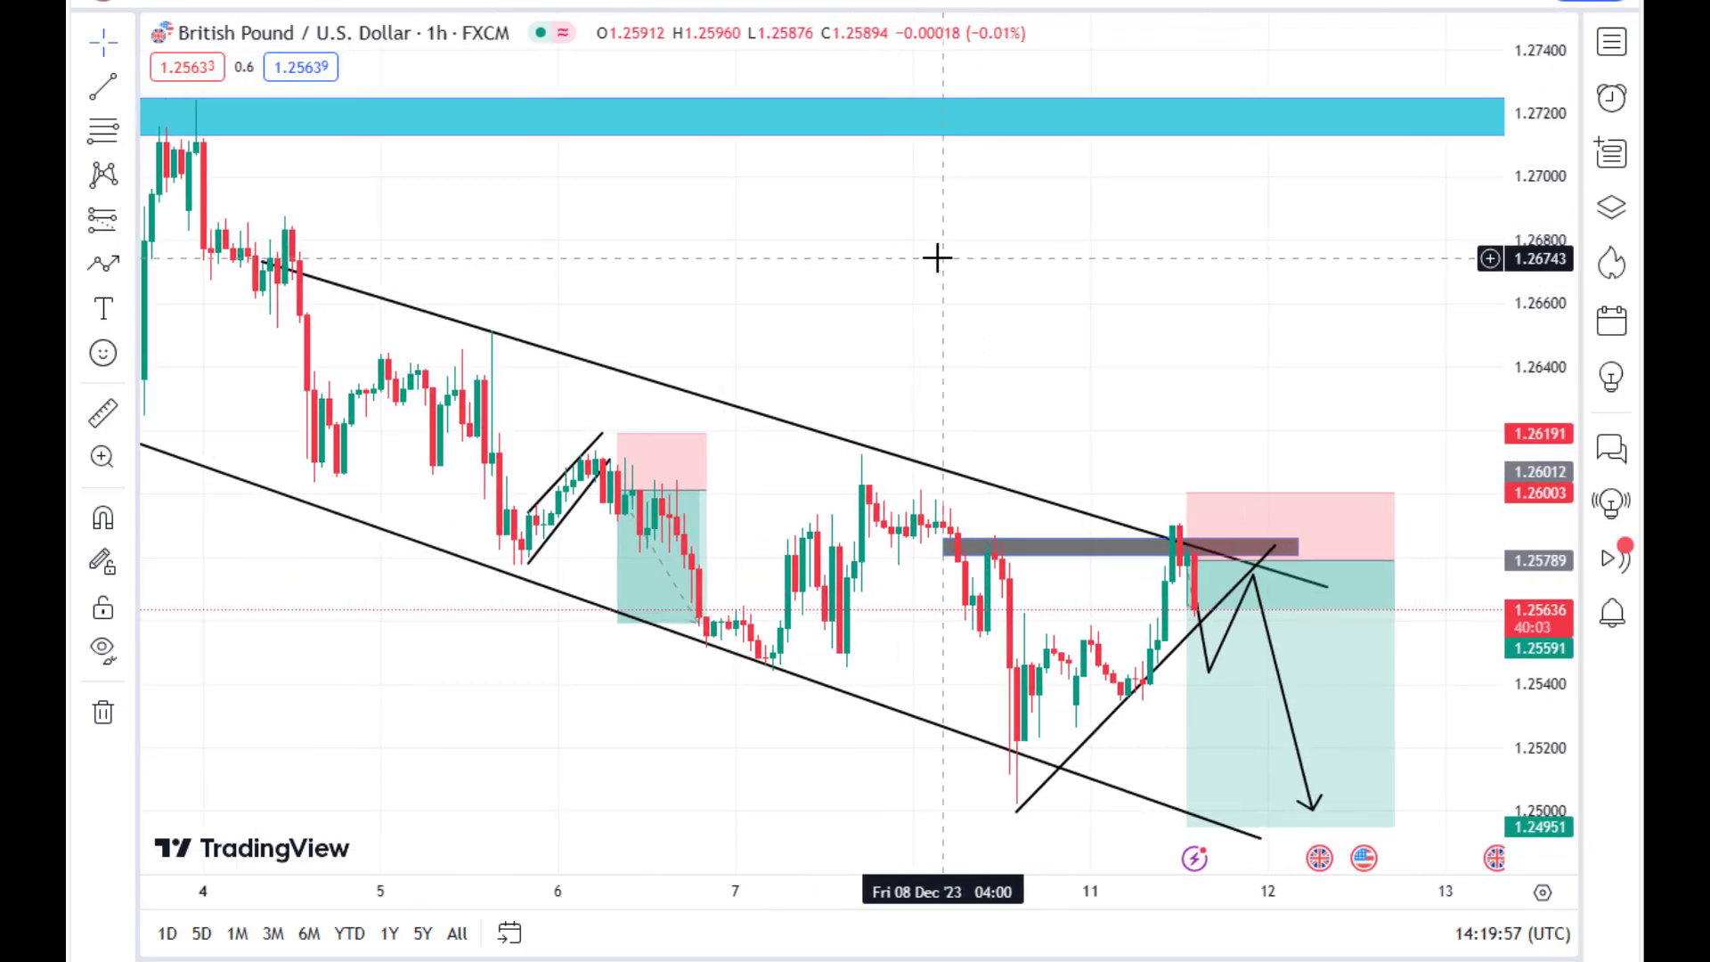